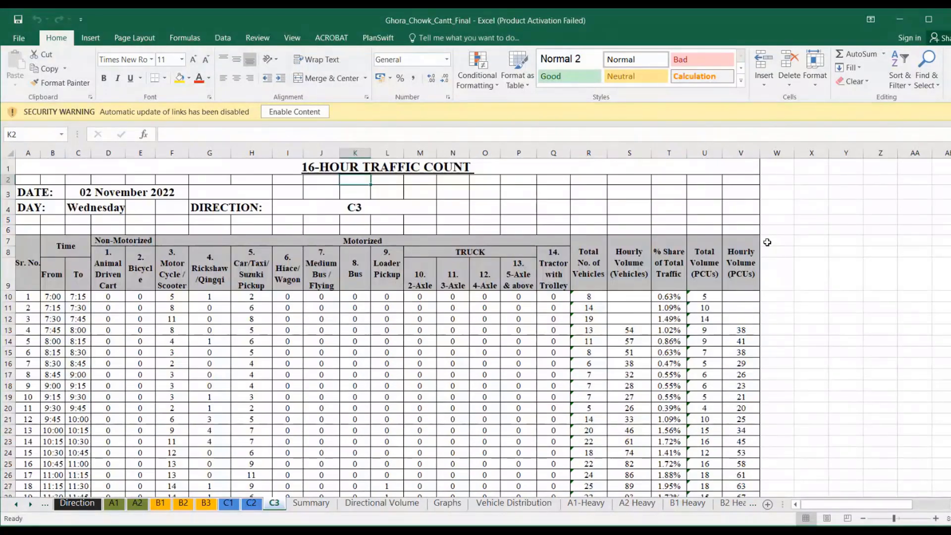
Open the Direction sheet to view the labelled traffic movements on the intersection map
click(929, 20)
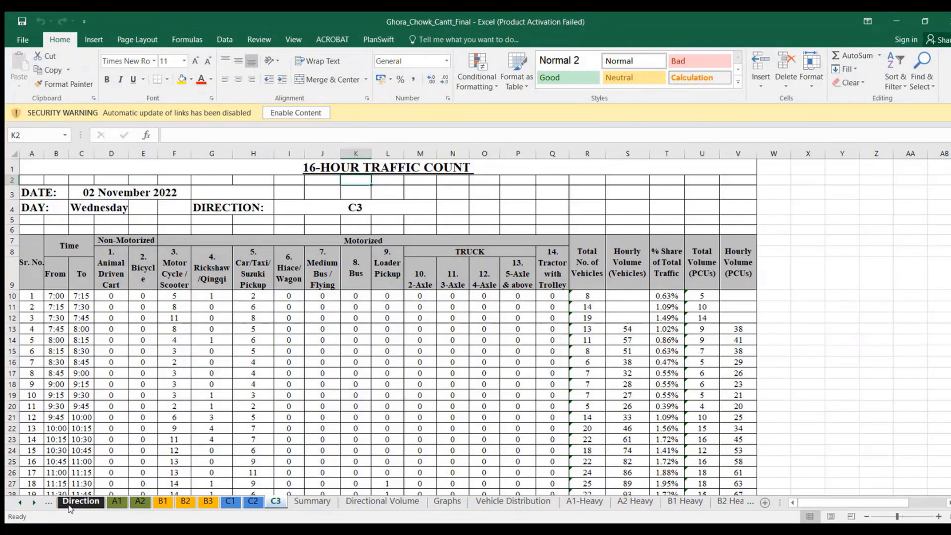
click(75, 502)
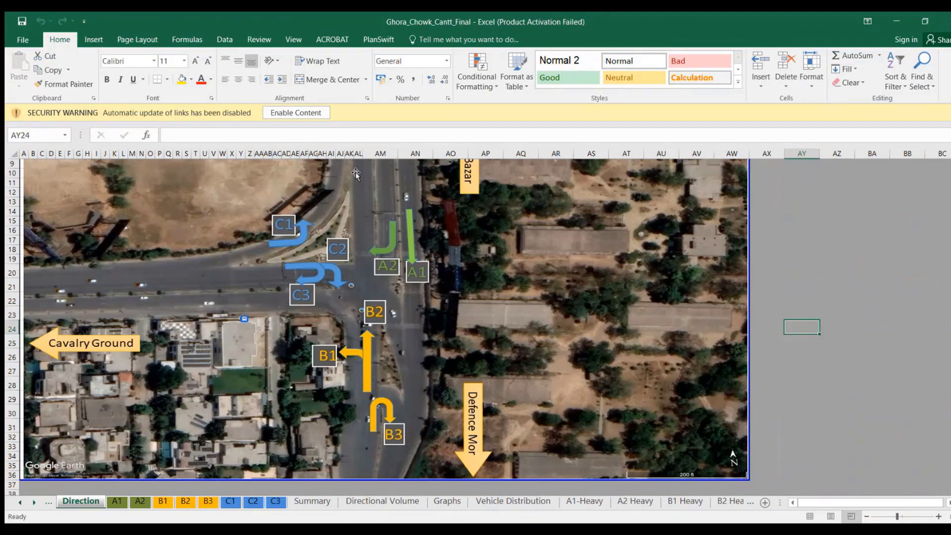
Open the A1 count sheet and go to the start of its 16-hour traffic count table
click(124, 503)
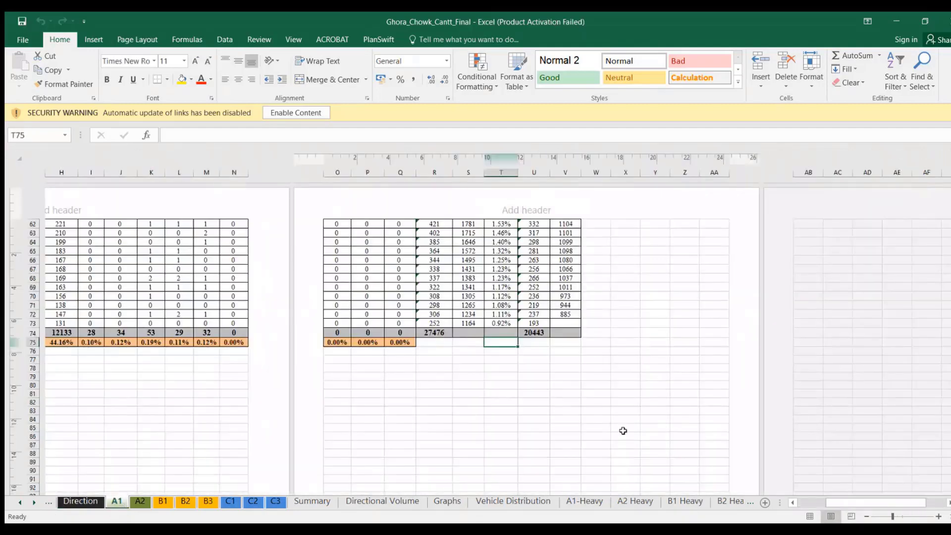
drag(857, 503, 829, 503)
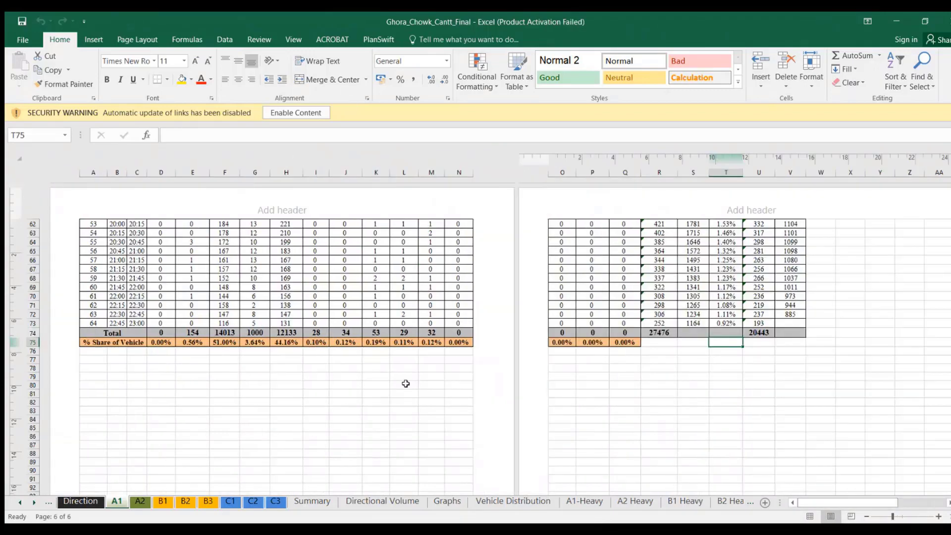
scroll(351, 361, up, 15)
scroll(278, 353, up, 5)
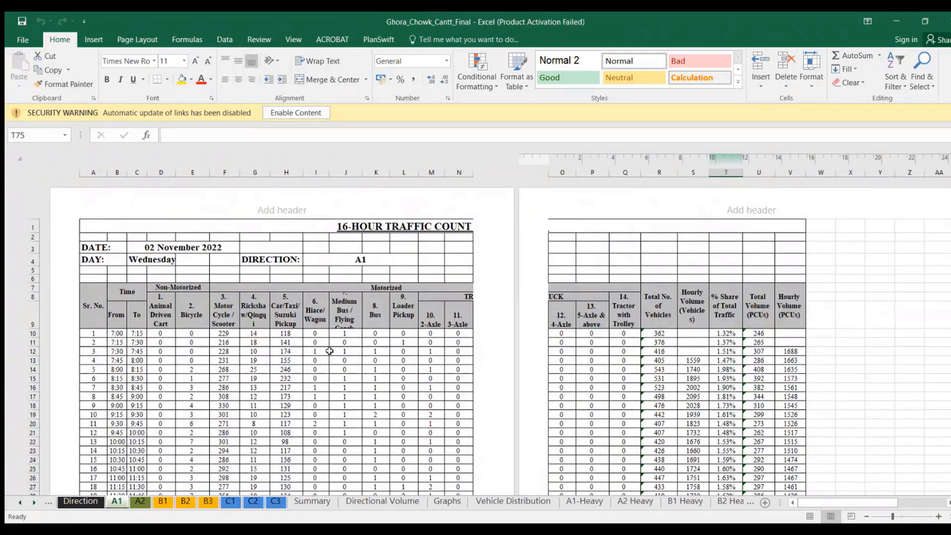
Switch the A1 sheet to Normal view and enlarge it so the count table is readable from Sr. No. to Hourly Volume (PCUs)
click(810, 517)
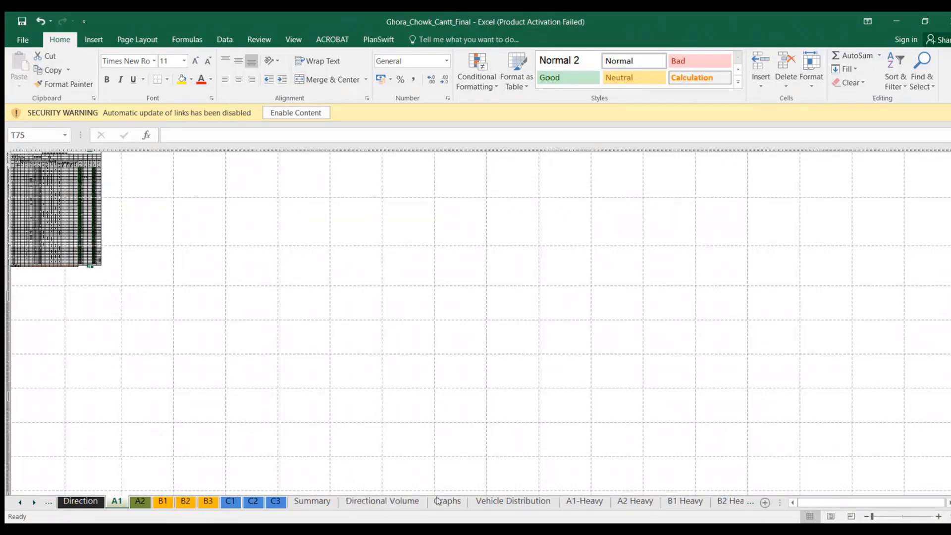
drag(871, 517, 812, 502)
scroll(130, 308, up, 10)
scroll(130, 309, up, 6)
scroll(130, 307, down, 1)
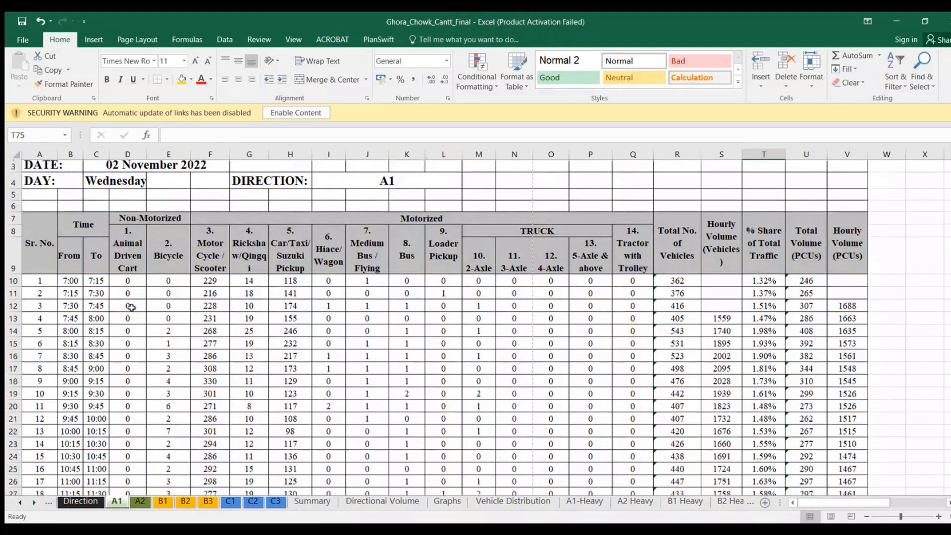
scroll(130, 307, down, 1)
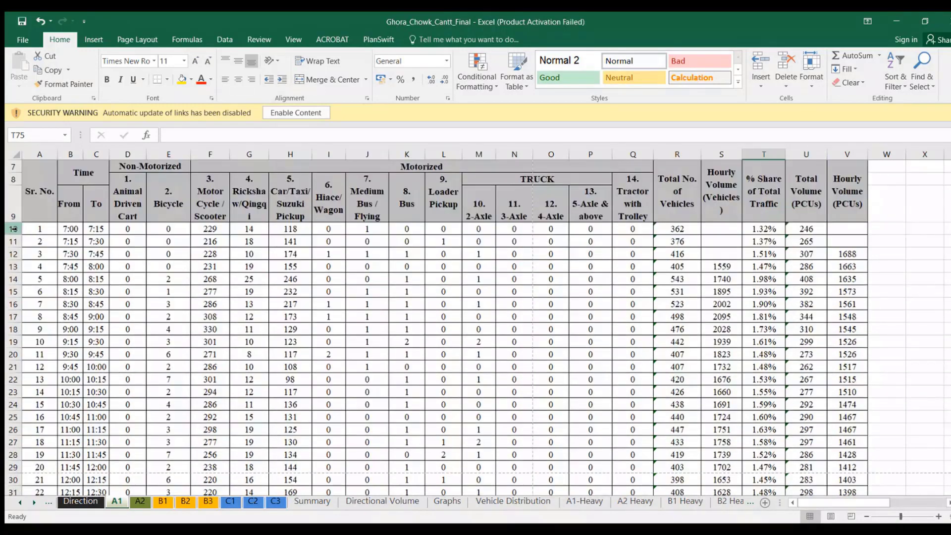
Go through the four 15-minute rows from 7:00 to 8:00 and select rows 10 to 13 together
click(14, 229)
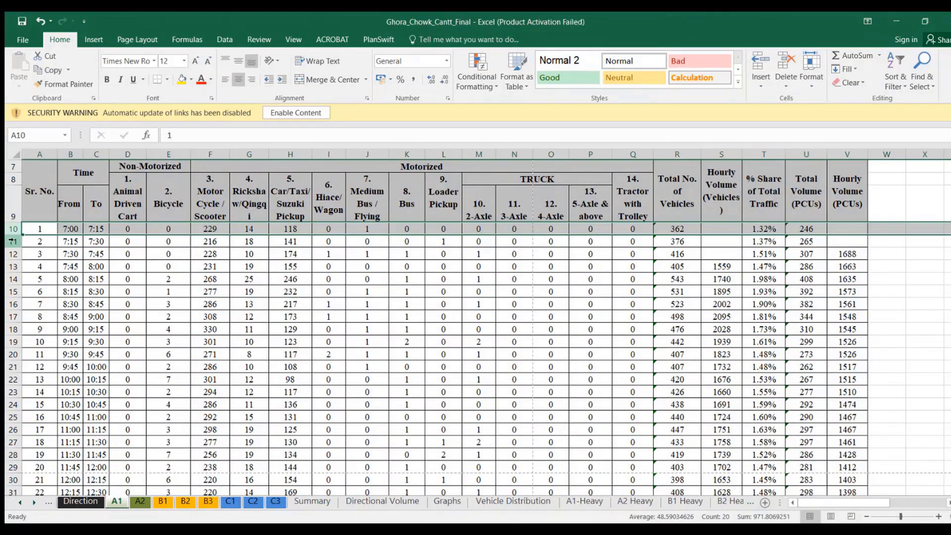
click(13, 242)
click(12, 253)
click(10, 267)
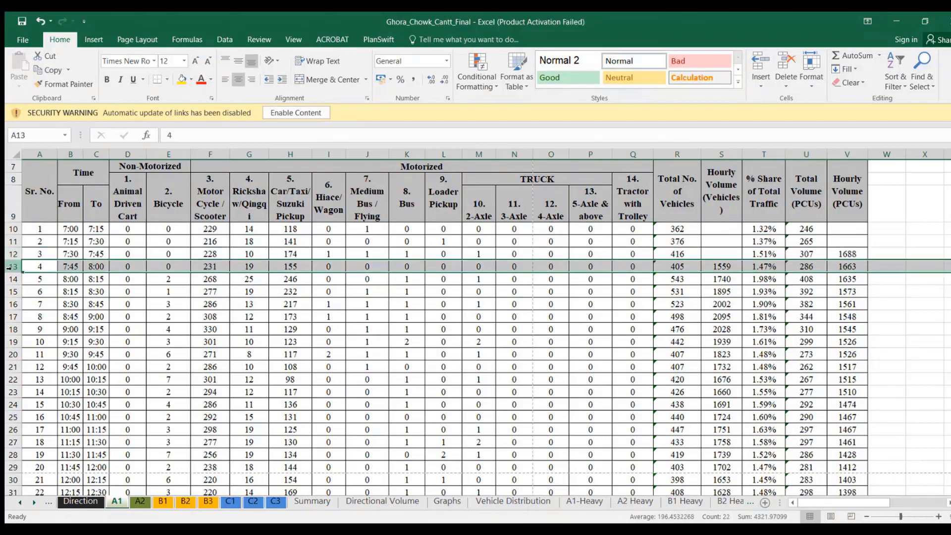
click(13, 229)
drag(13, 228, 12, 266)
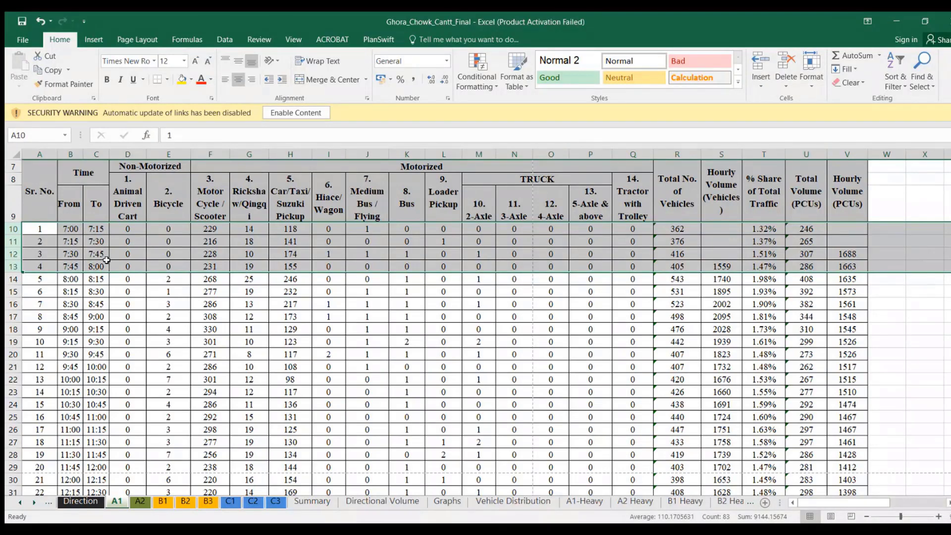
Compare the sum of the total vehicle counts in R10:R13 with the hourly volume formula in S13
click(717, 257)
drag(678, 227, 677, 265)
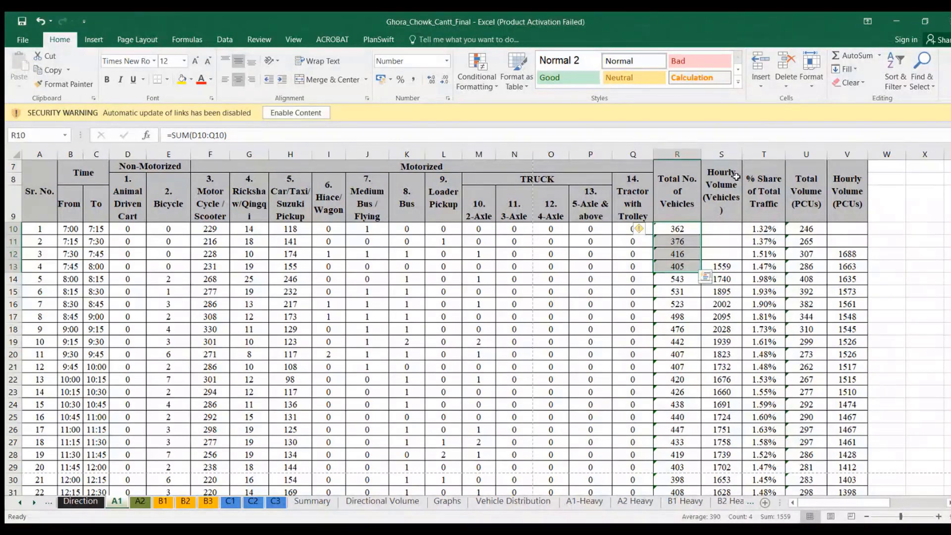
click(722, 268)
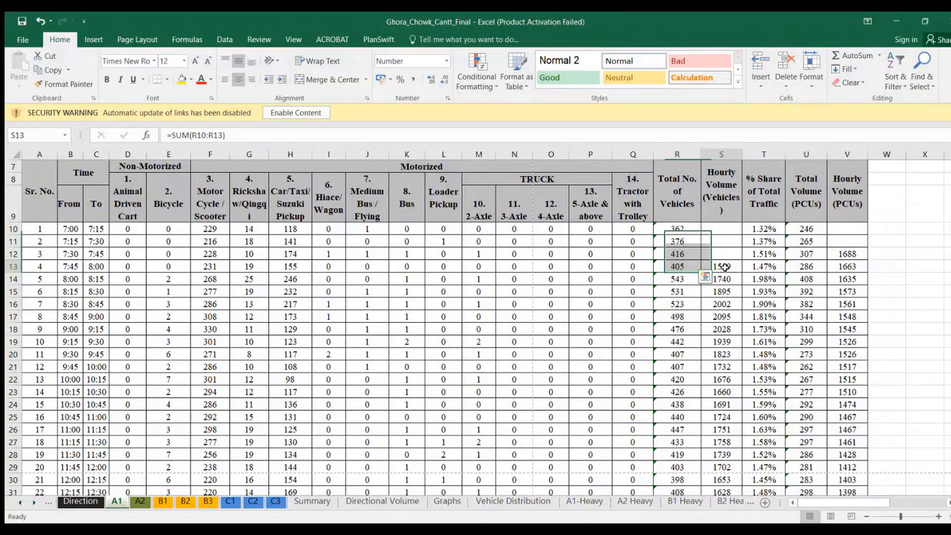
Fill the first hour's vehicle counts in R10:R13 with yellow and check which cells the S13 formula adds up
drag(14, 229, 13, 268)
drag(691, 230, 688, 266)
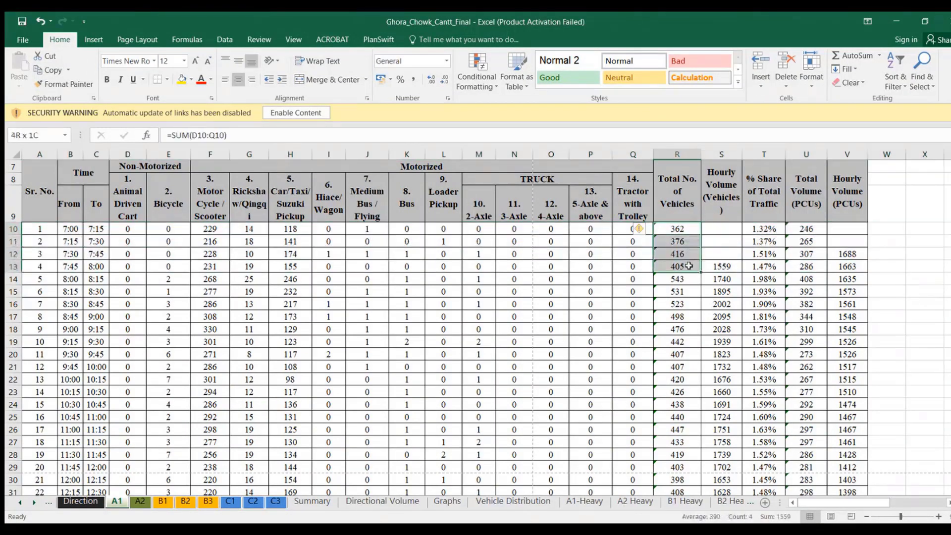
click(182, 79)
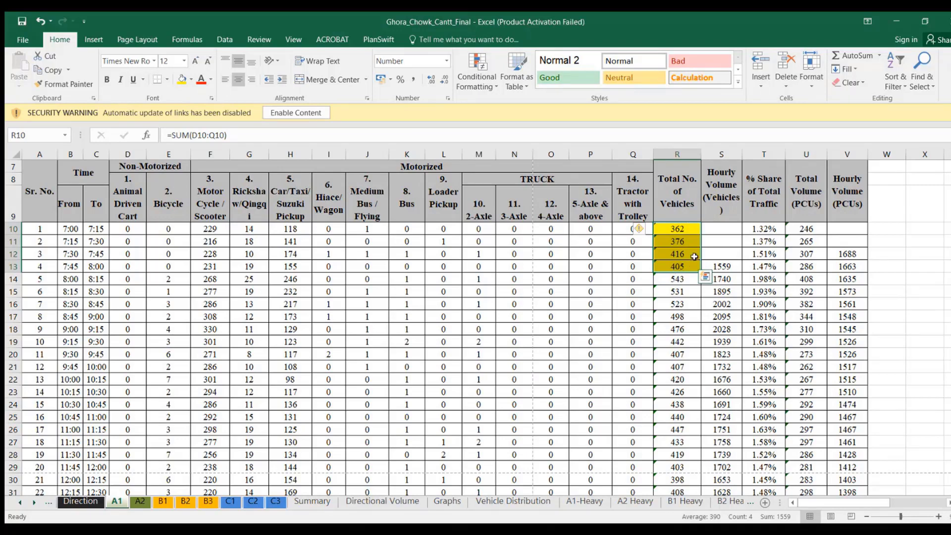
double_click(731, 267)
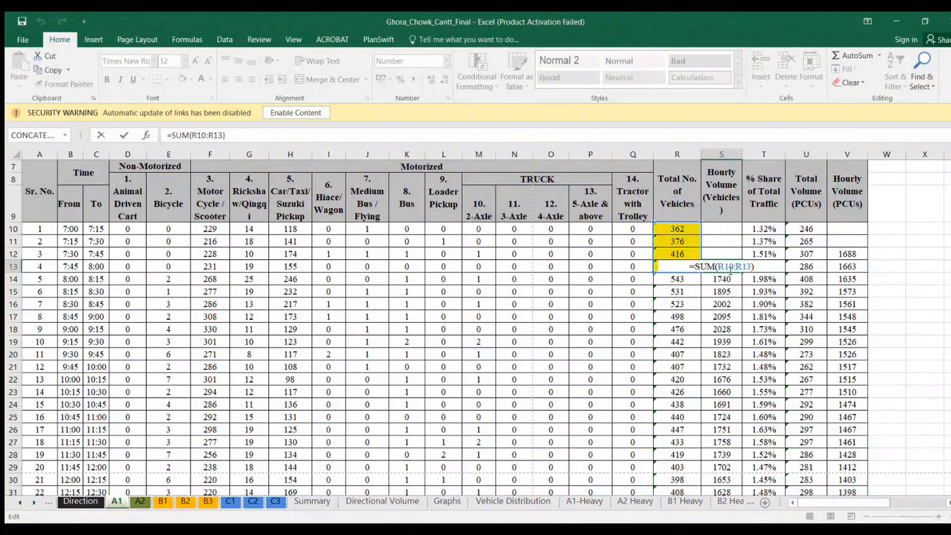
key(Escape)
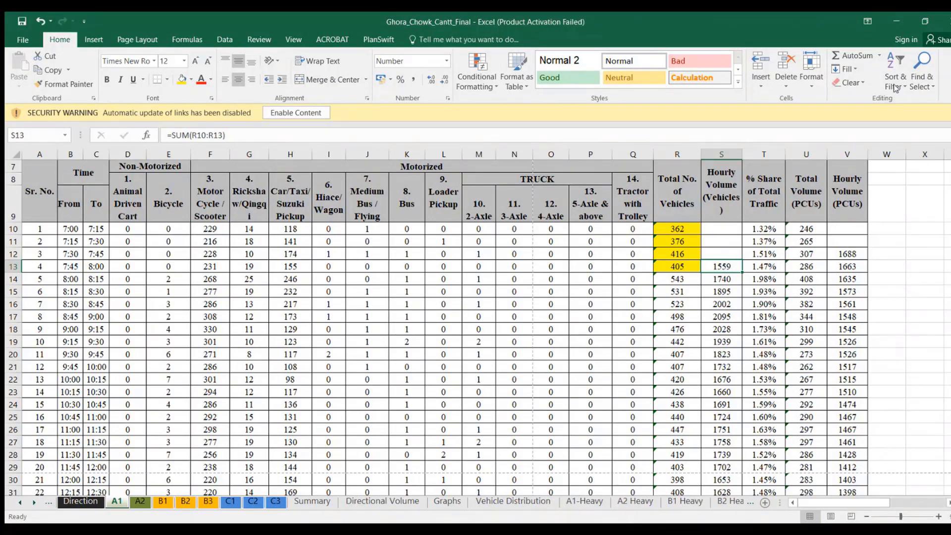
Start a formula in X13 that divides the hourly volume in S13 by four times a count, =S13/(4*
click(919, 266)
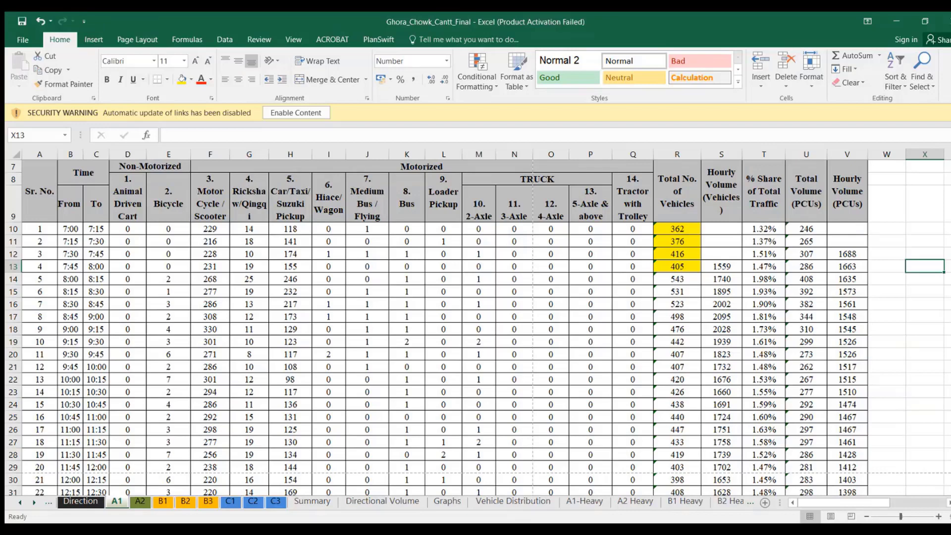
text(=)
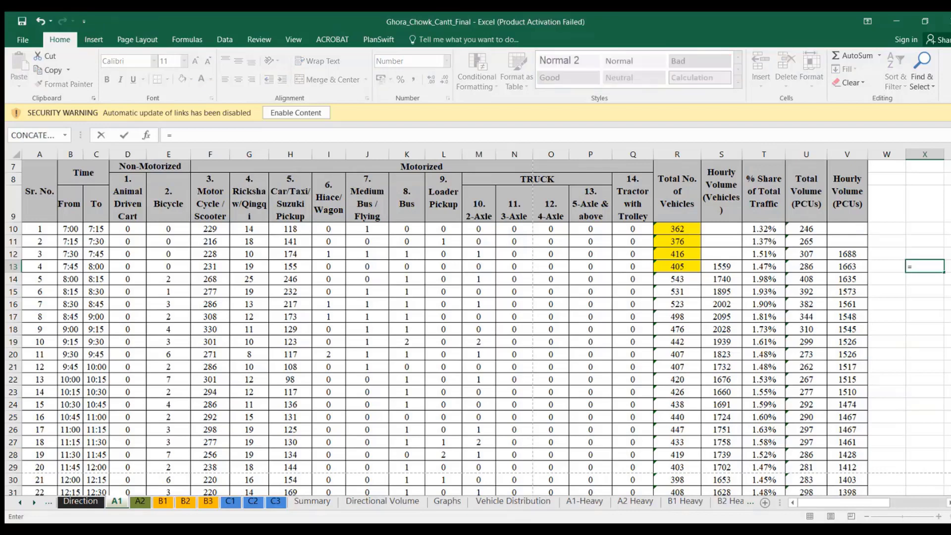
click(718, 266)
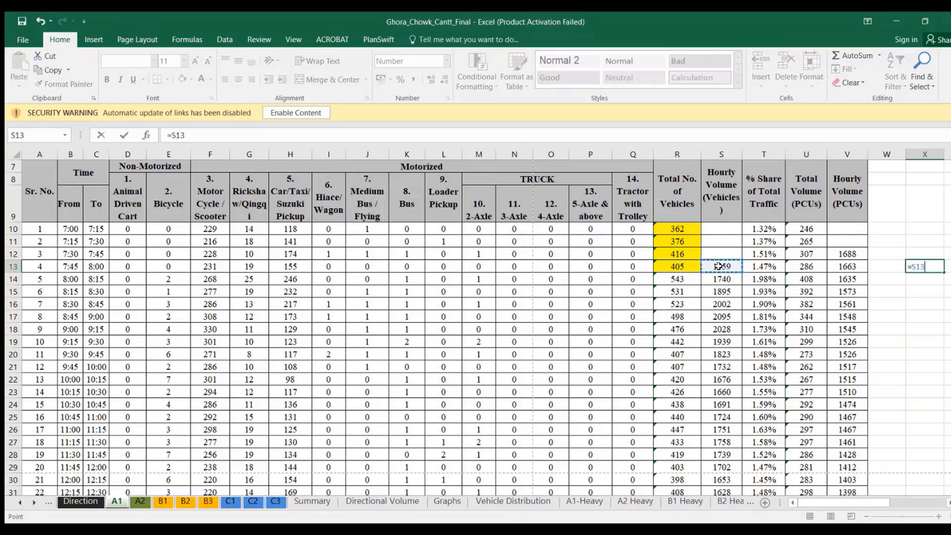
text(/(4*)
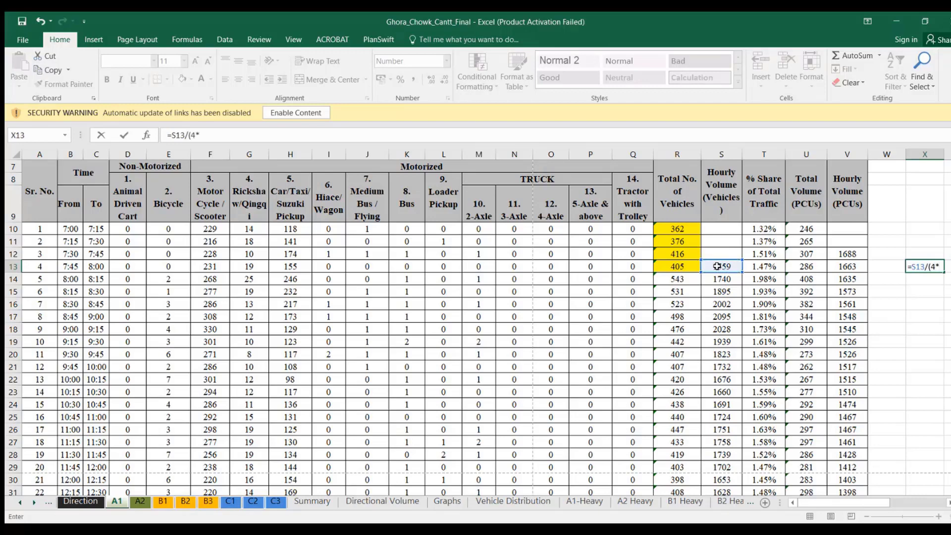
drag(674, 229, 670, 237)
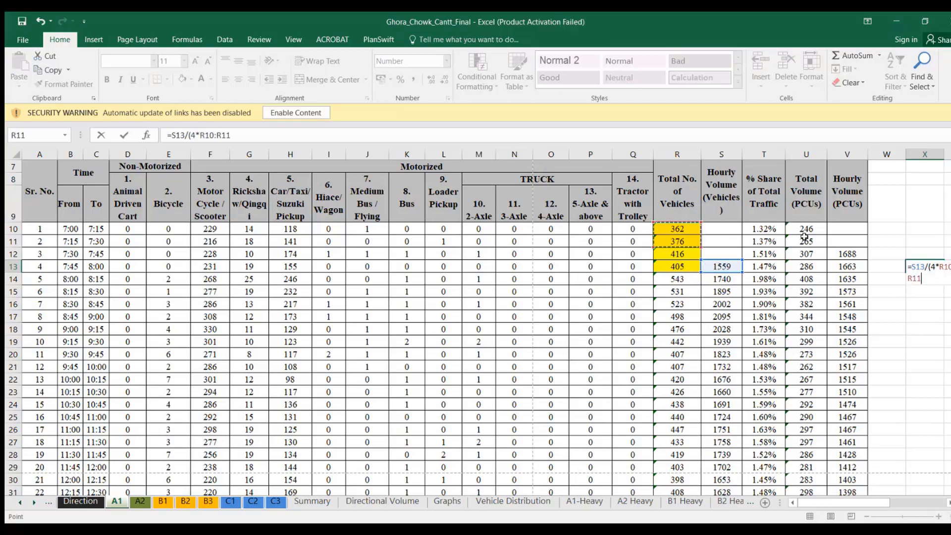
key(BackSpace)
key(BackSpace)
key(BackSpace)
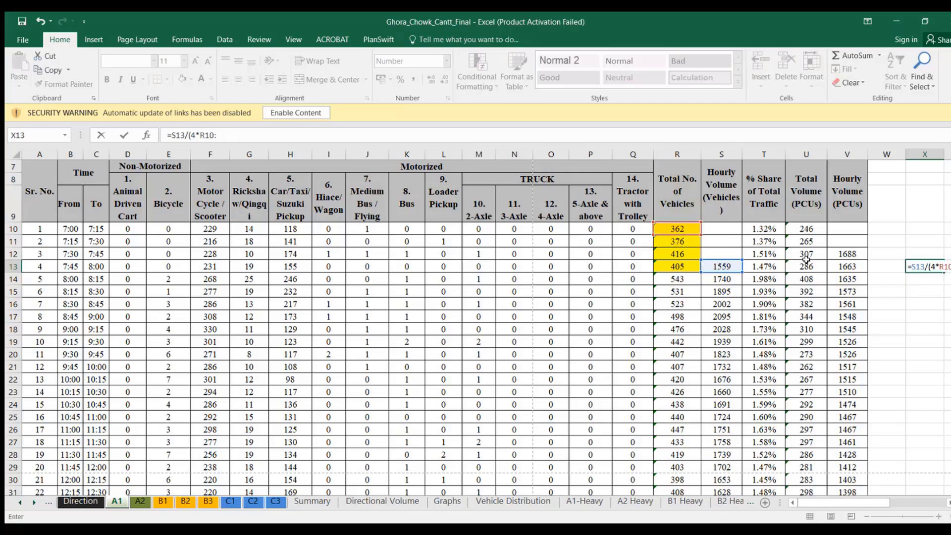
key(BackSpace)
key(BackSpace)
key(BackSpace)
key(BackSpace)
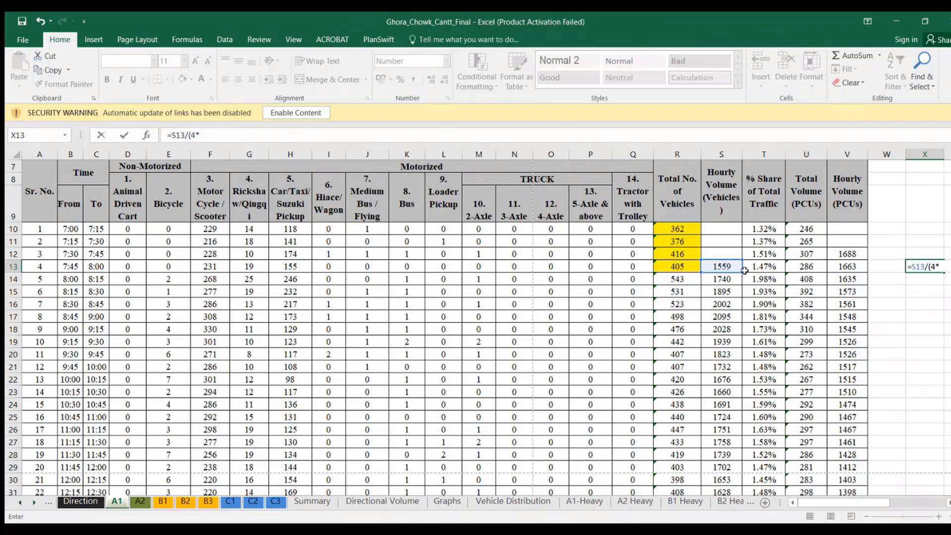
Complete the X13 formula with the highest 15-minute count in R12, giving =S13/(4*R12)
click(697, 256)
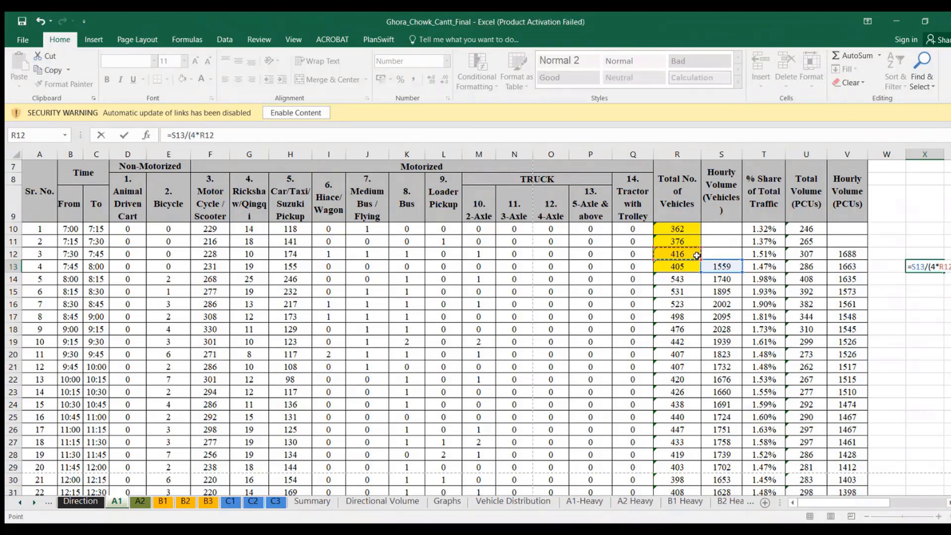
text())
key(Return)
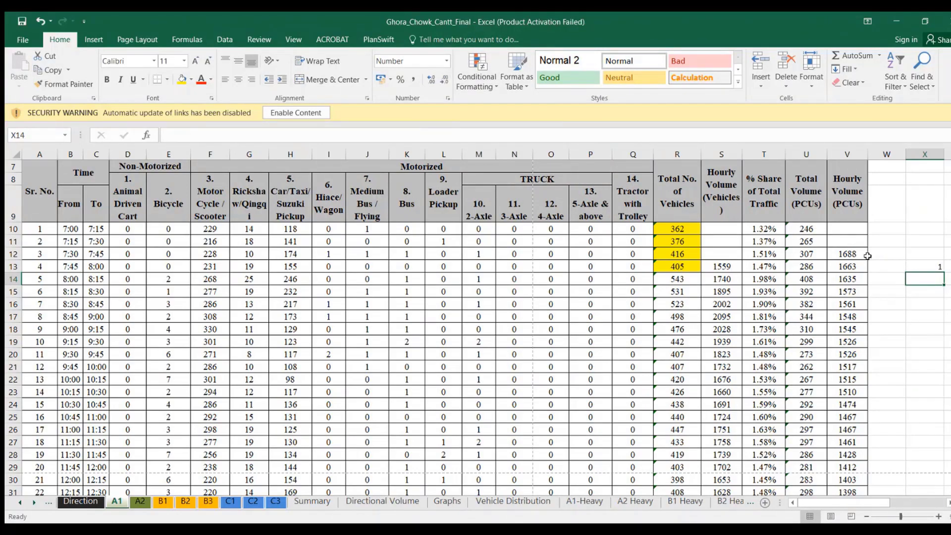
Show the result in X13 with four decimal places
click(924, 268)
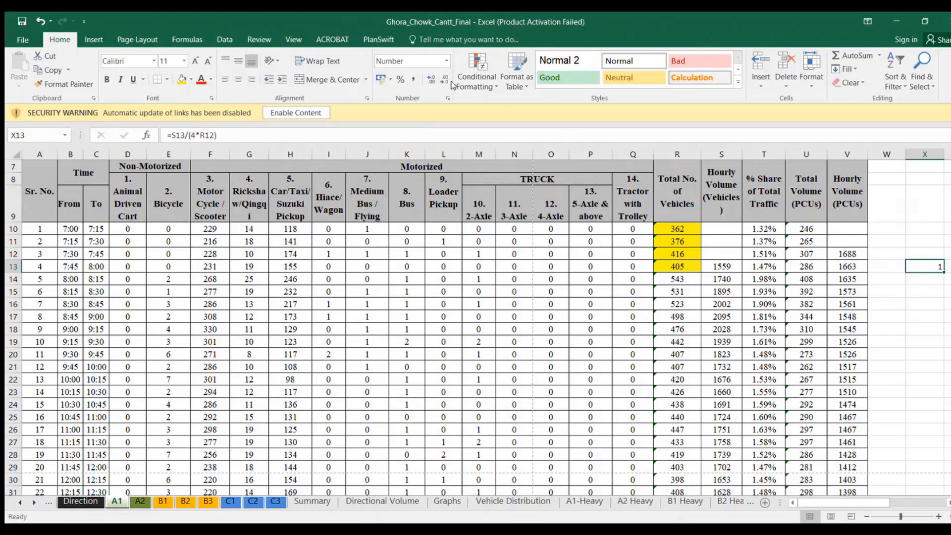
click(431, 79)
click(432, 80)
click(431, 80)
click(432, 80)
click(935, 377)
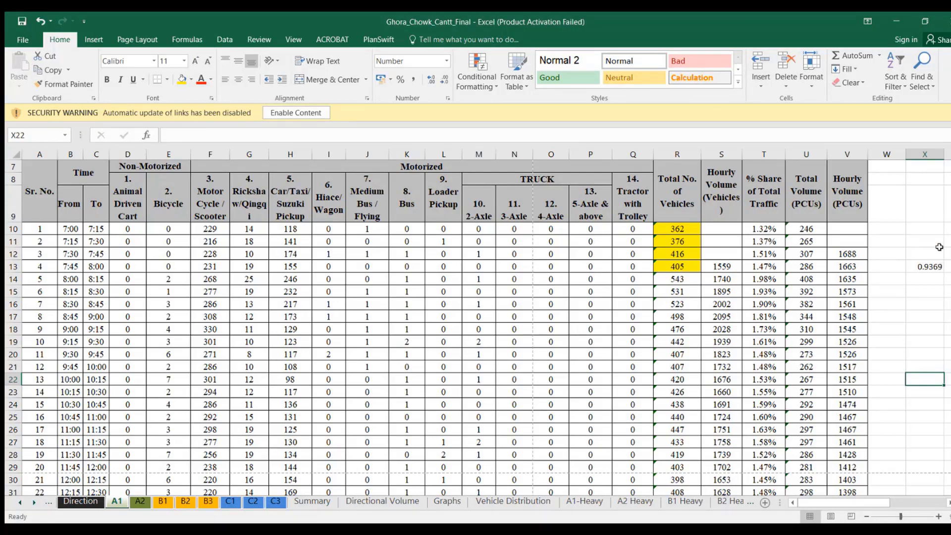
Review the yellow 15-minute vehicle counts in R10:R13, ending on R12, the count used in the peak hour factor
click(931, 257)
click(929, 315)
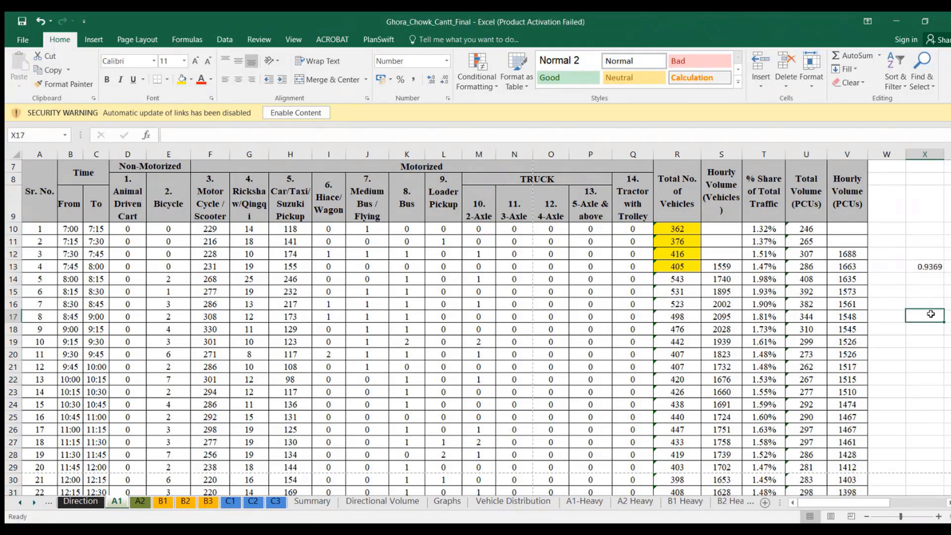
drag(691, 229, 690, 267)
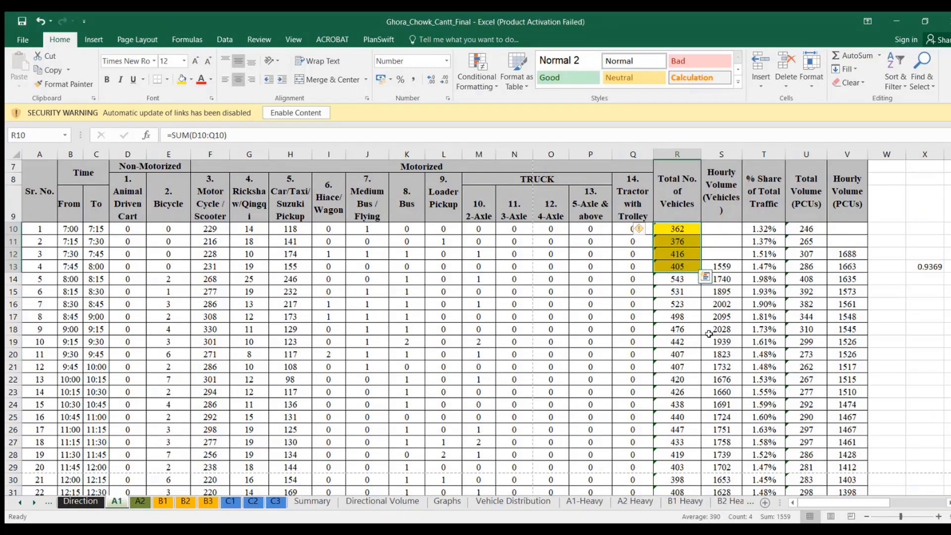
click(719, 356)
drag(689, 229, 691, 267)
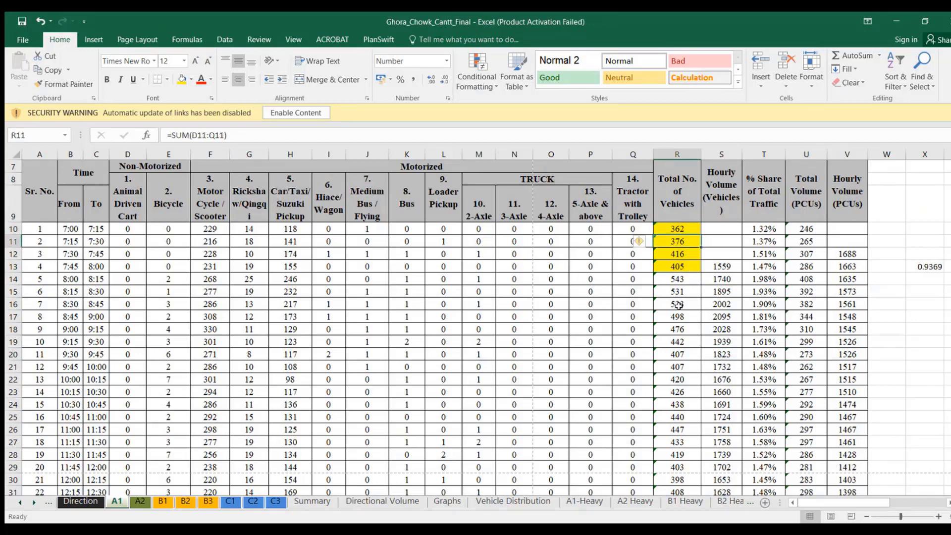
click(691, 267)
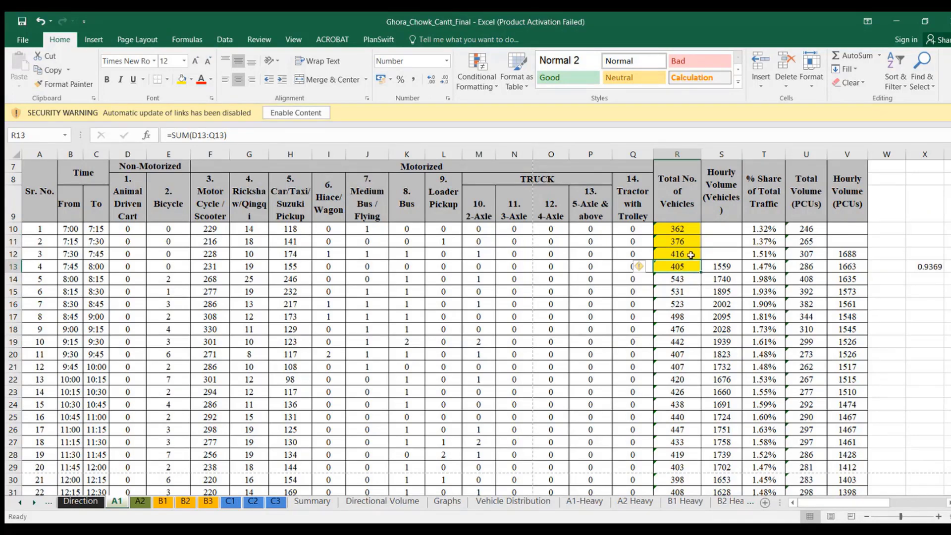
click(692, 255)
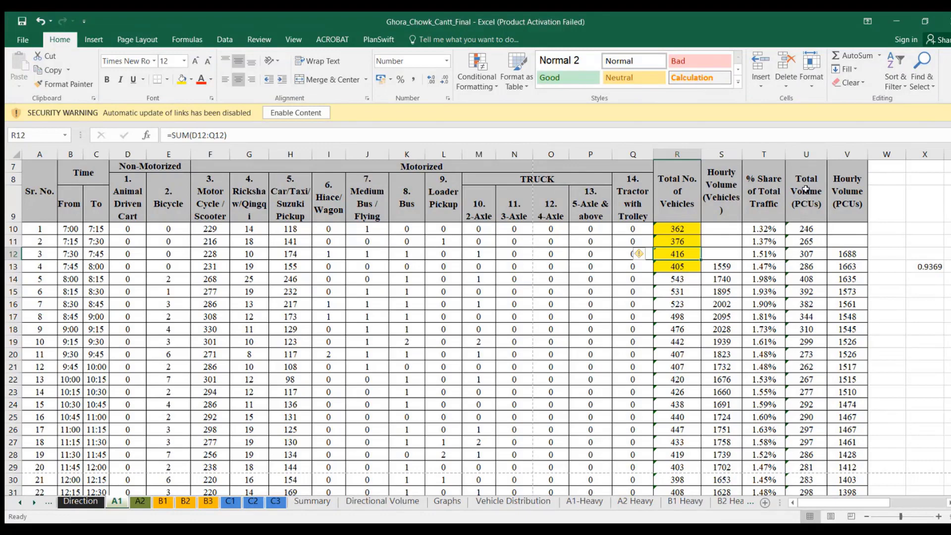
Select the Total Volume (PCUs) column and the Hourly Volume (PCUs) column in turn to examine them
click(803, 154)
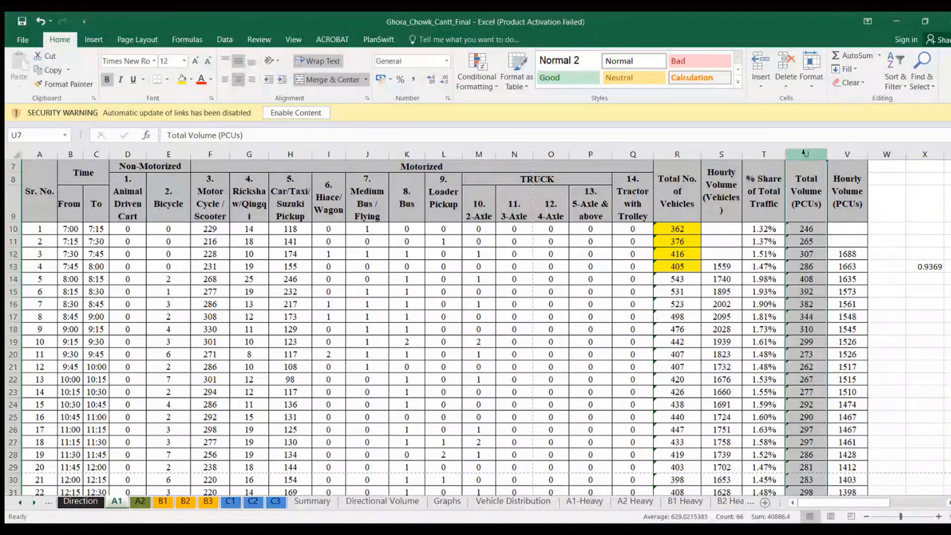
click(859, 152)
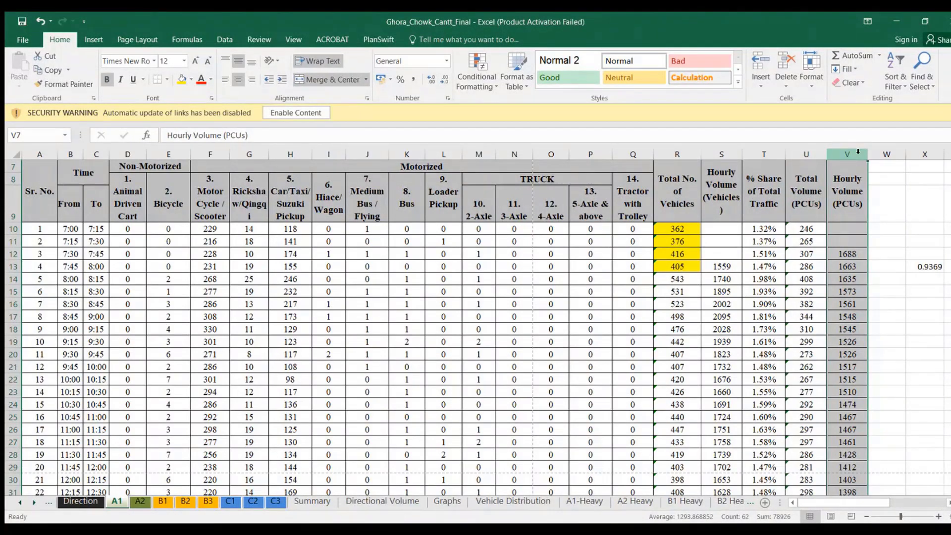
Clear the peak hour factor from X13 and change the fill of the vehicle counts in R10:R13 to white
click(916, 266)
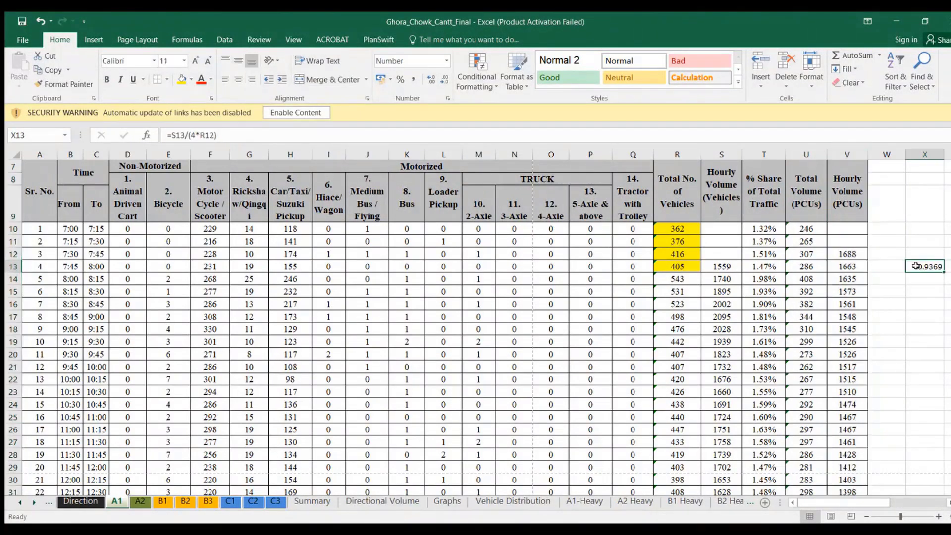
drag(692, 229, 694, 266)
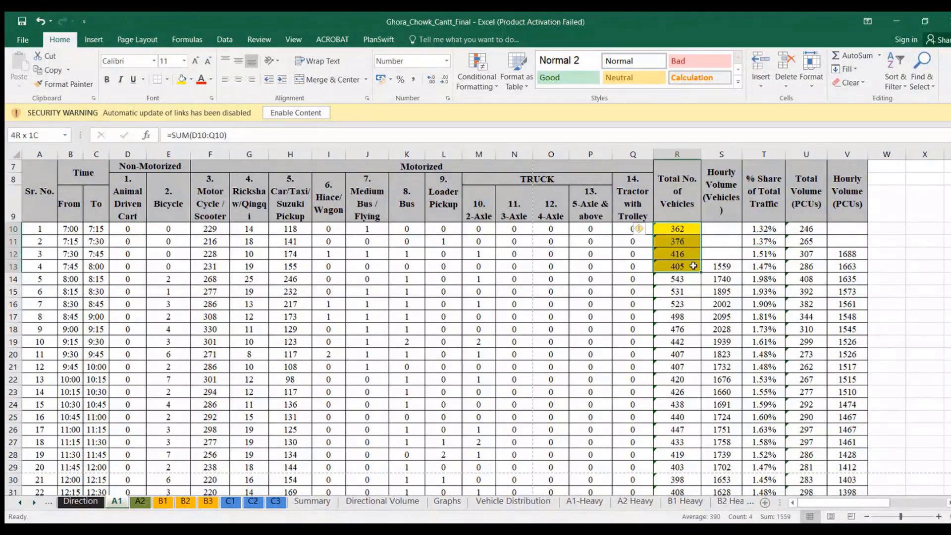
click(191, 79)
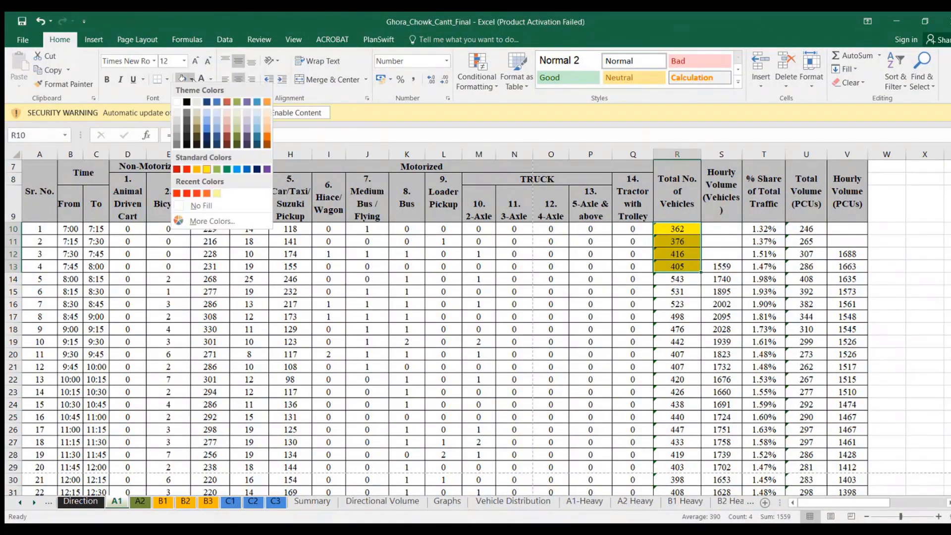
click(177, 102)
click(846, 290)
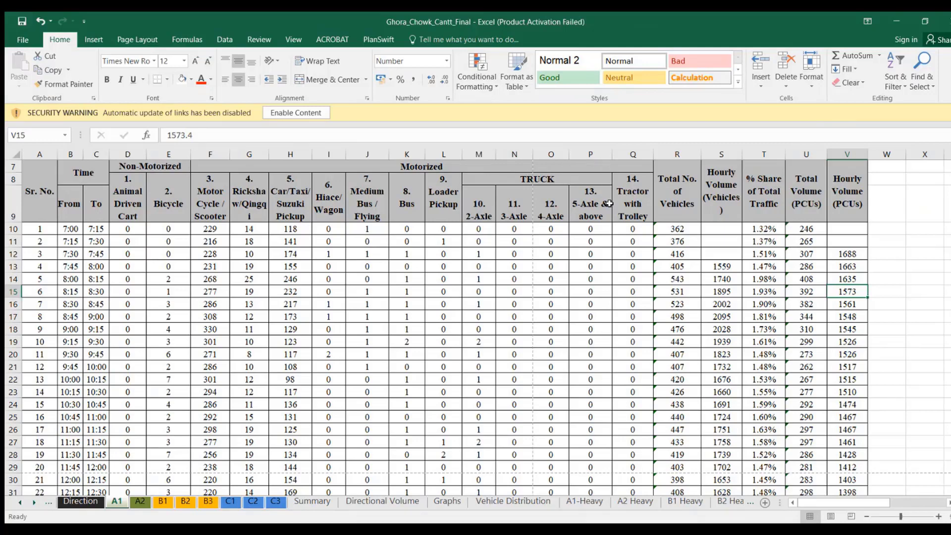
Select columns A through V of the A1 traffic count table to examine the whole data set
drag(35, 154, 851, 145)
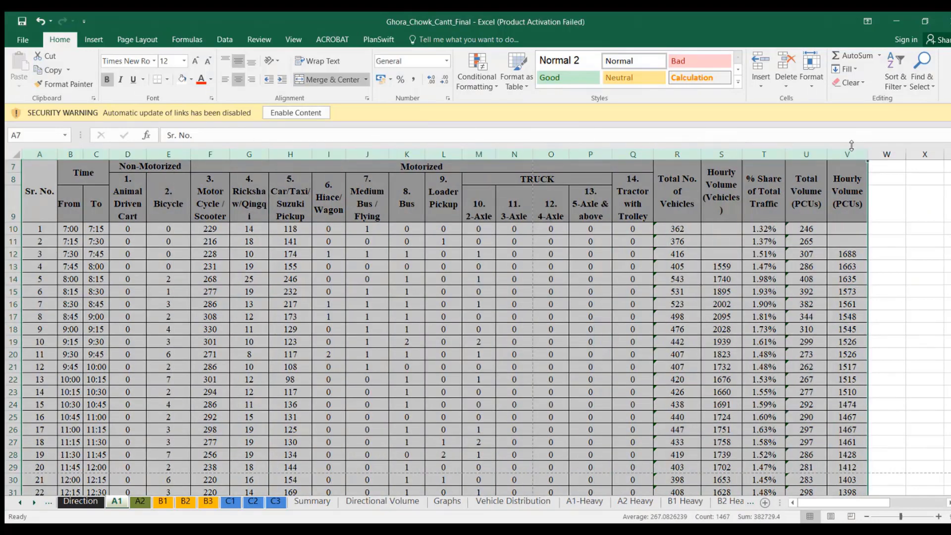
click(939, 295)
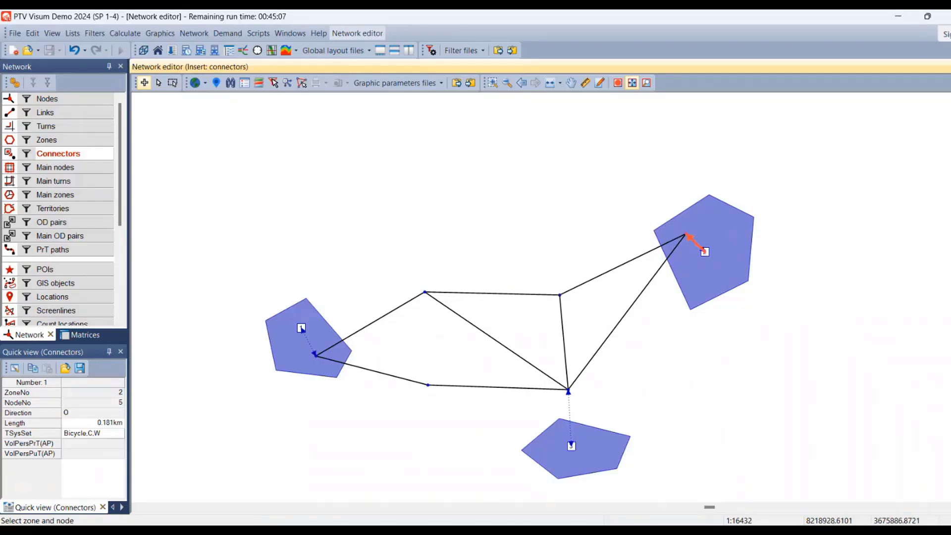
Switch to the PTV Visum network and open the list of link types
drag(496, 298, 500, 303)
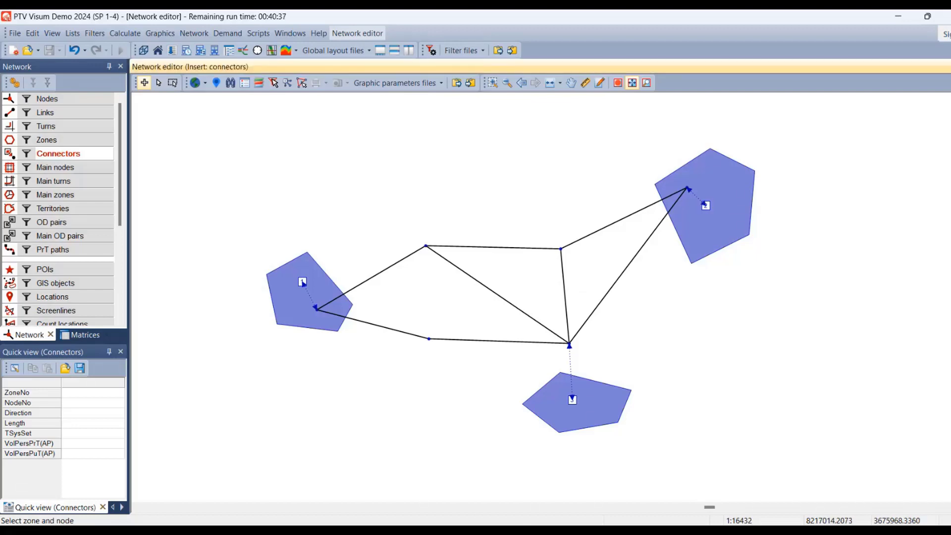
scroll(431, 198, down, 1)
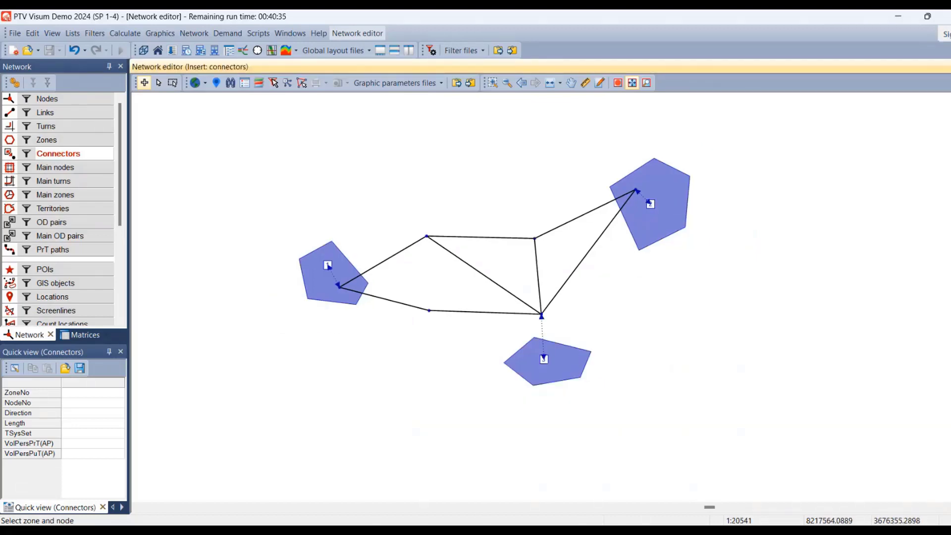
scroll(429, 199, up, 1)
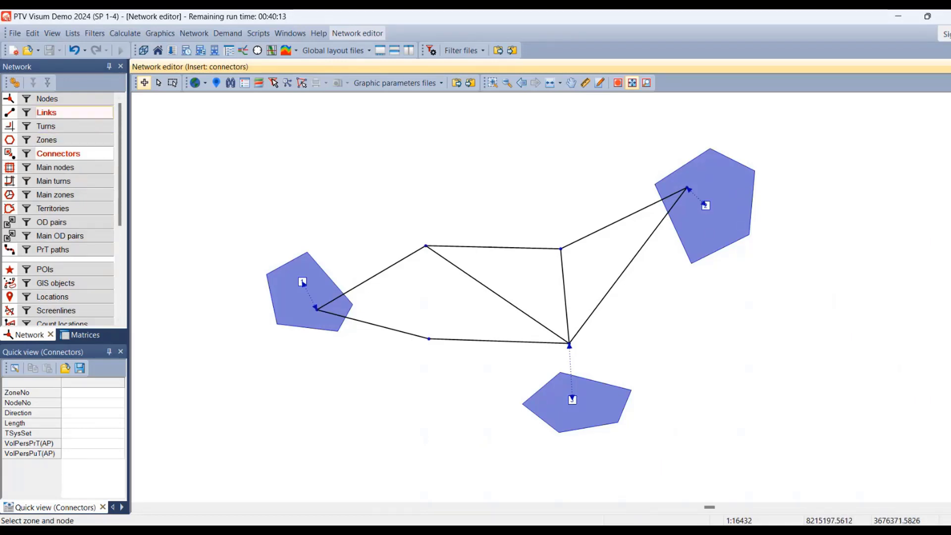
right_click(81, 115)
mouse_move(167, 179)
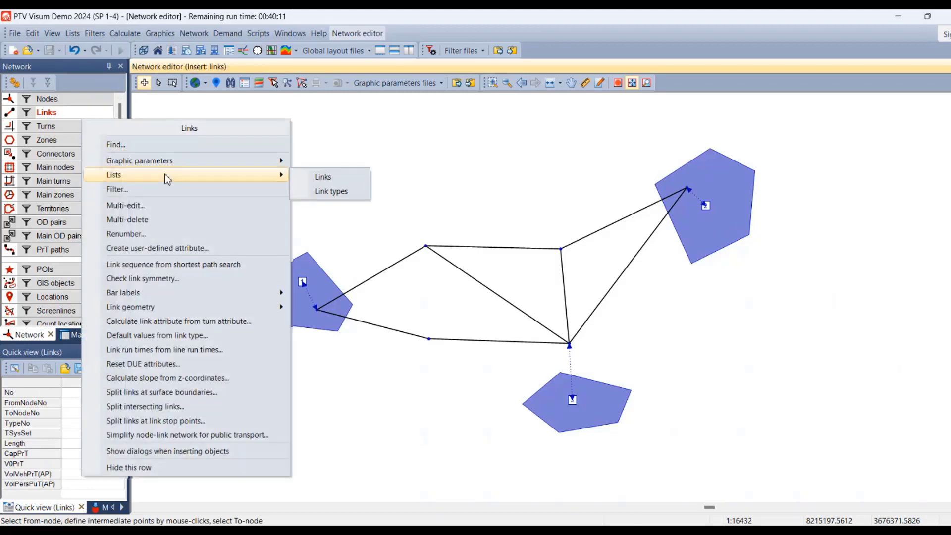
click(331, 191)
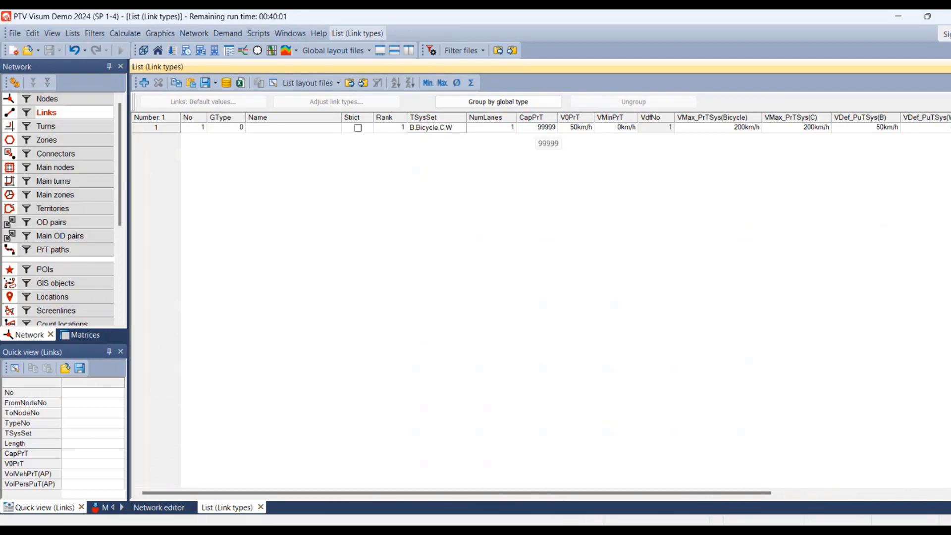
Set the private transport capacity (CapPrT) of link type 1 to 1950 and close the link types list
click(538, 127)
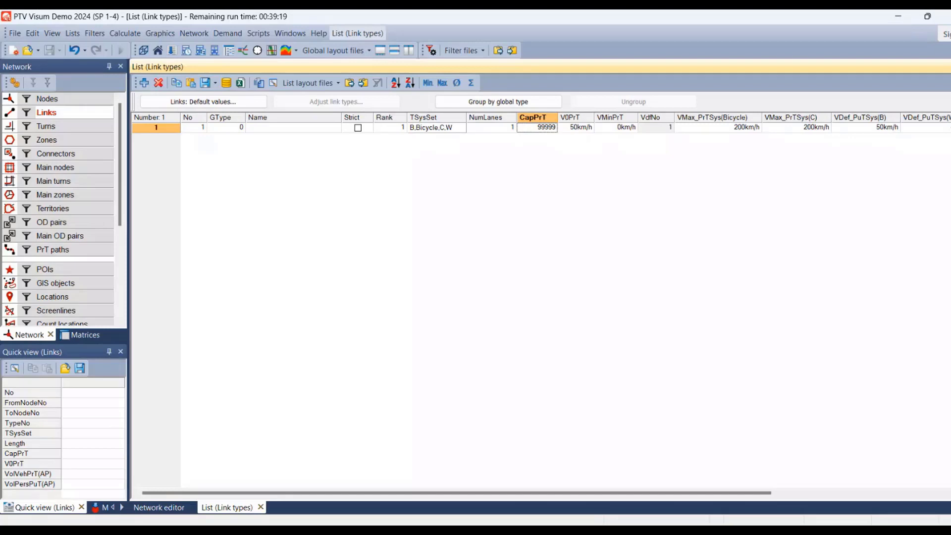
text(1950)
key(Return)
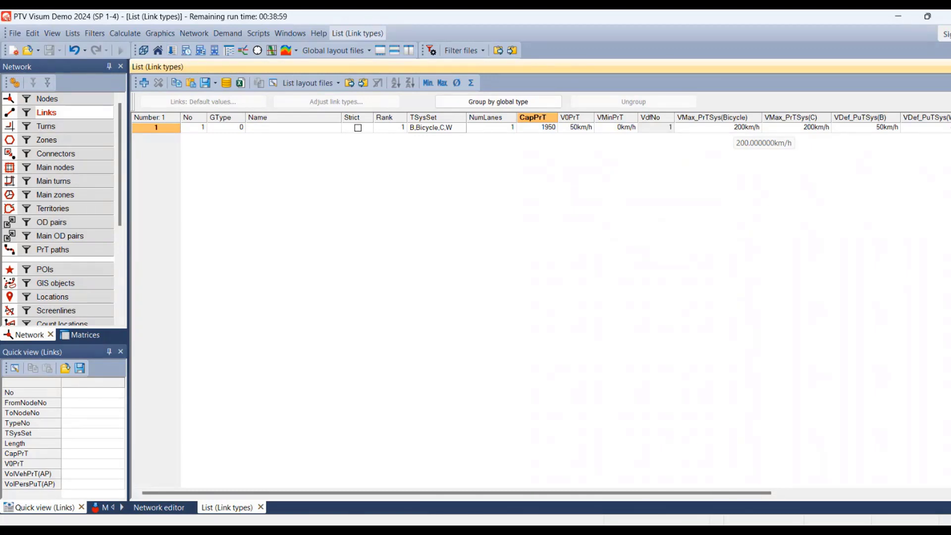
click(738, 127)
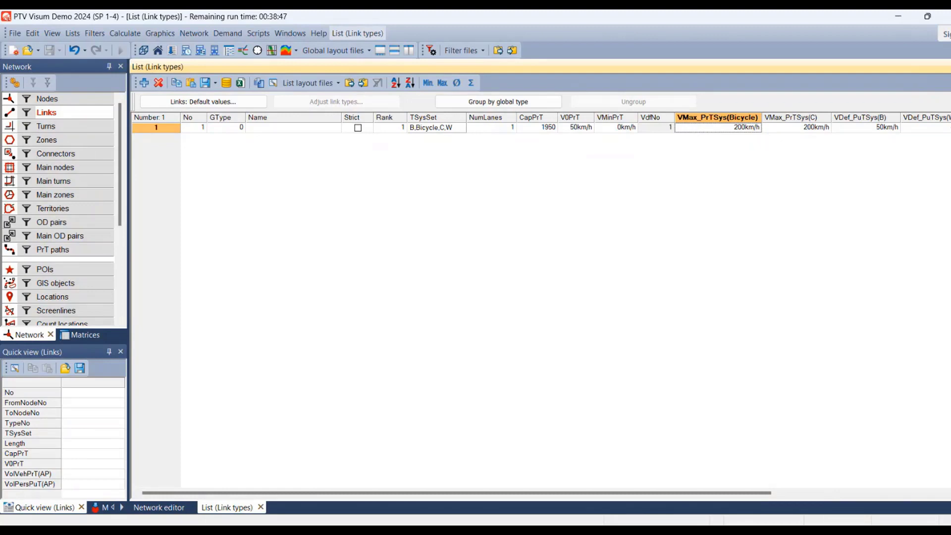
key(ctrl+F4)
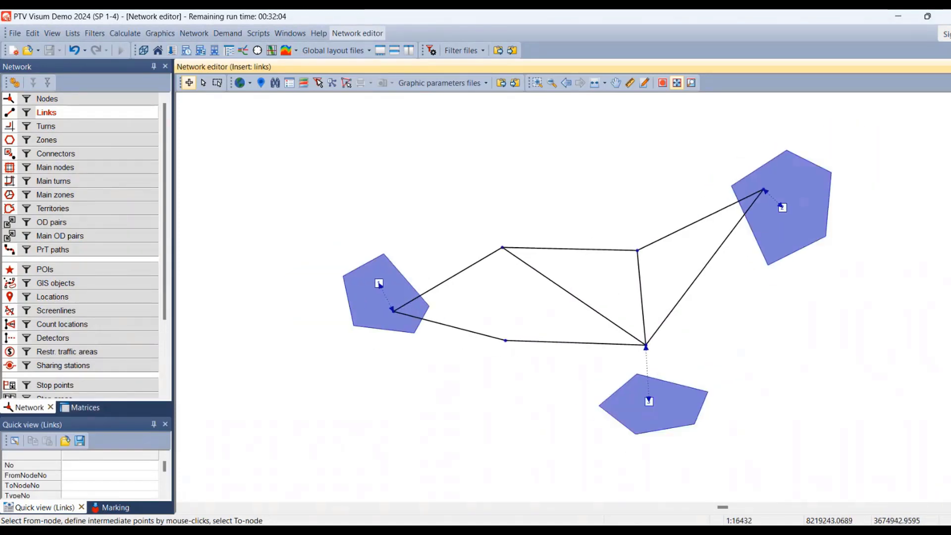
Examine the network's zones, nodes, links and connectors and look at the matrices overview
click(79, 407)
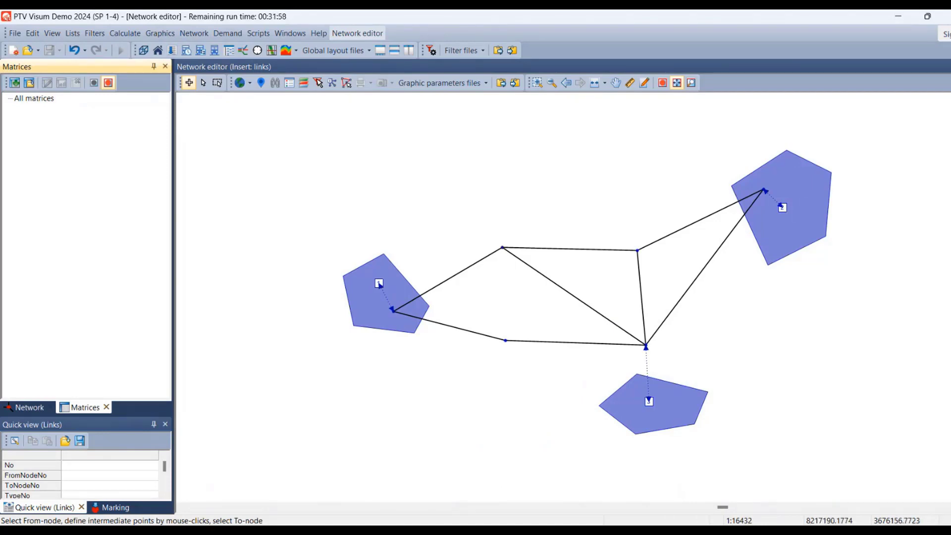
click(29, 407)
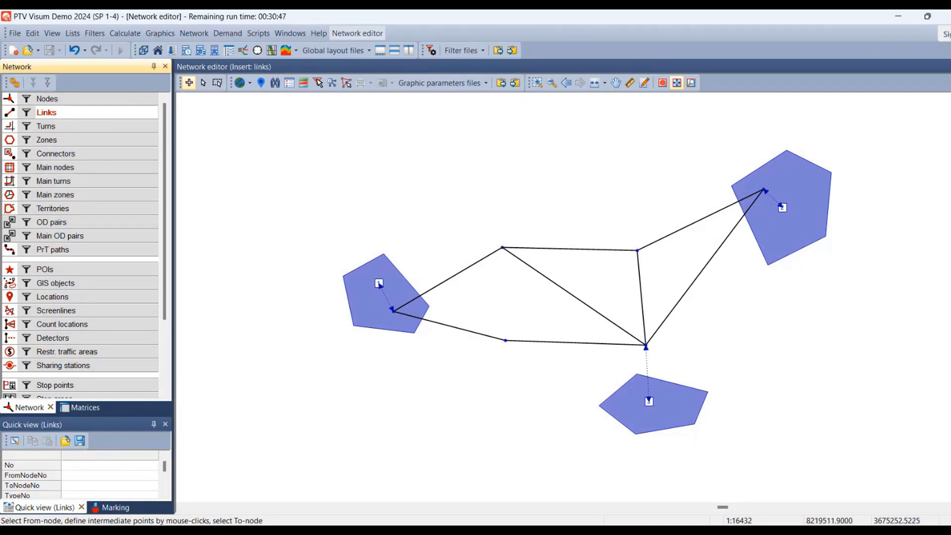
scroll(750, 339, down, 1)
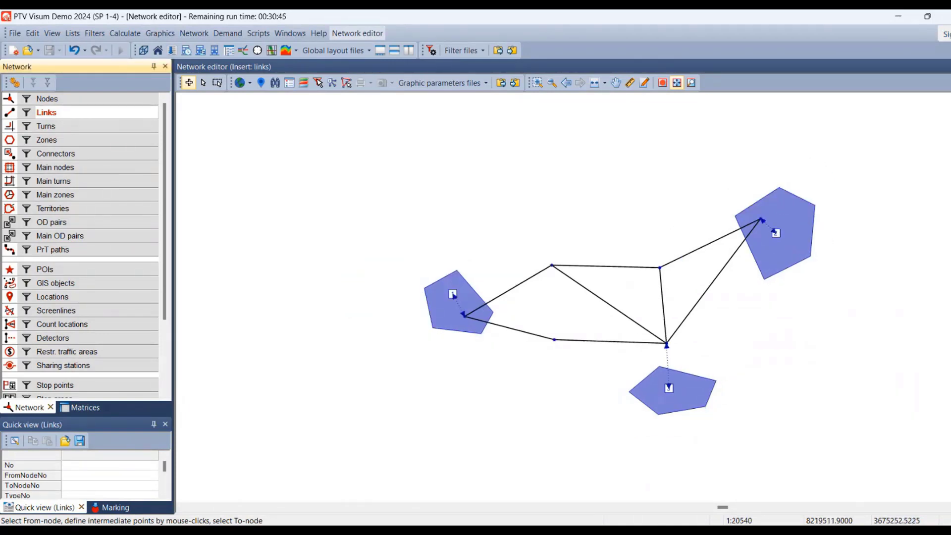
drag(644, 297, 558, 296)
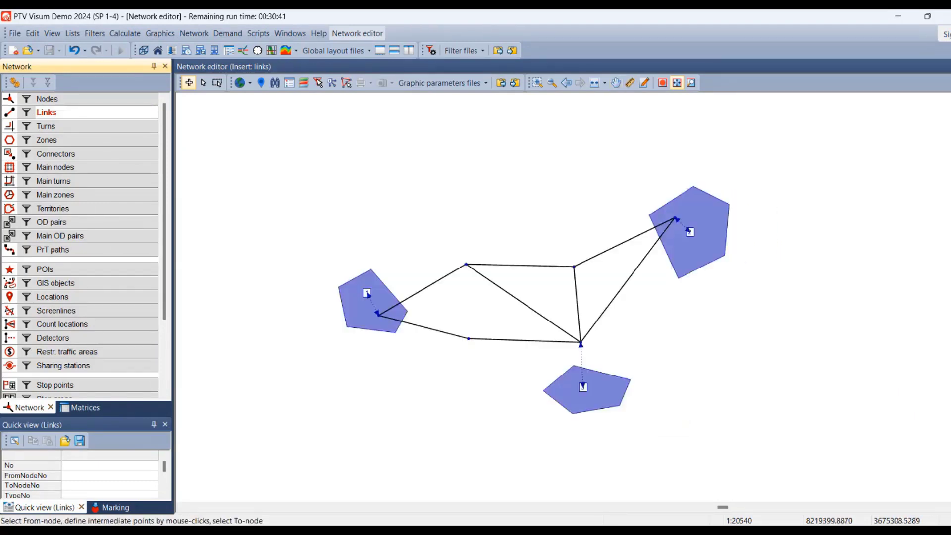
scroll(652, 332, up, 1)
scroll(414, 303, up, 1)
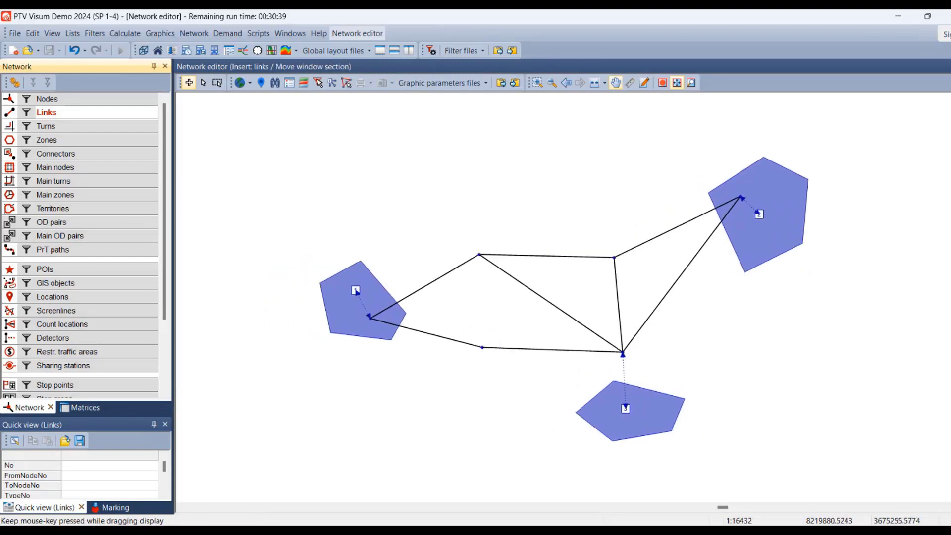
scroll(486, 299, up, 1)
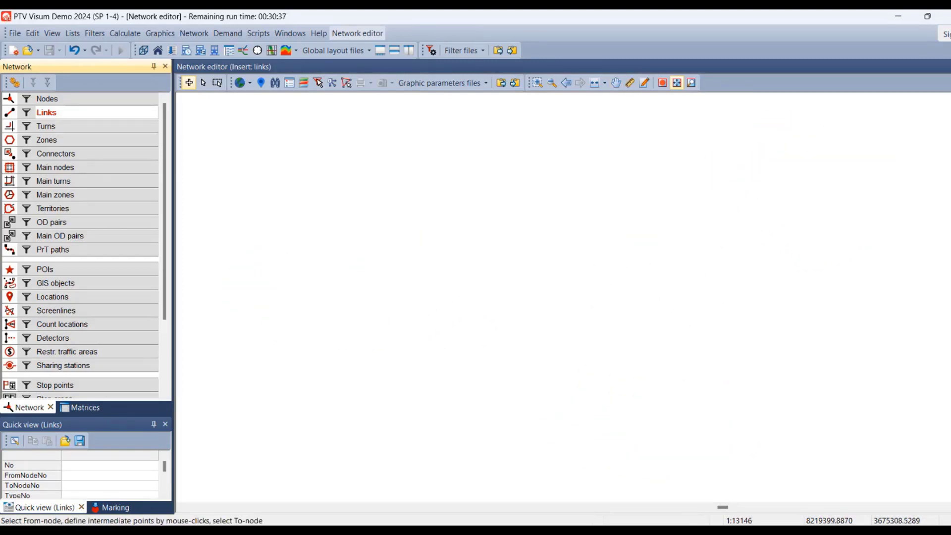
scroll(767, 345, down, 1)
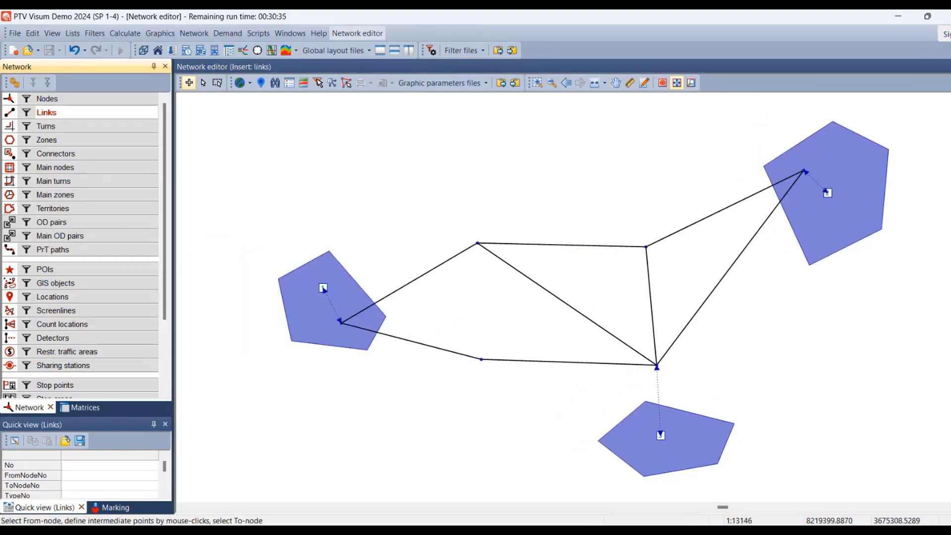
scroll(760, 340, down, 1)
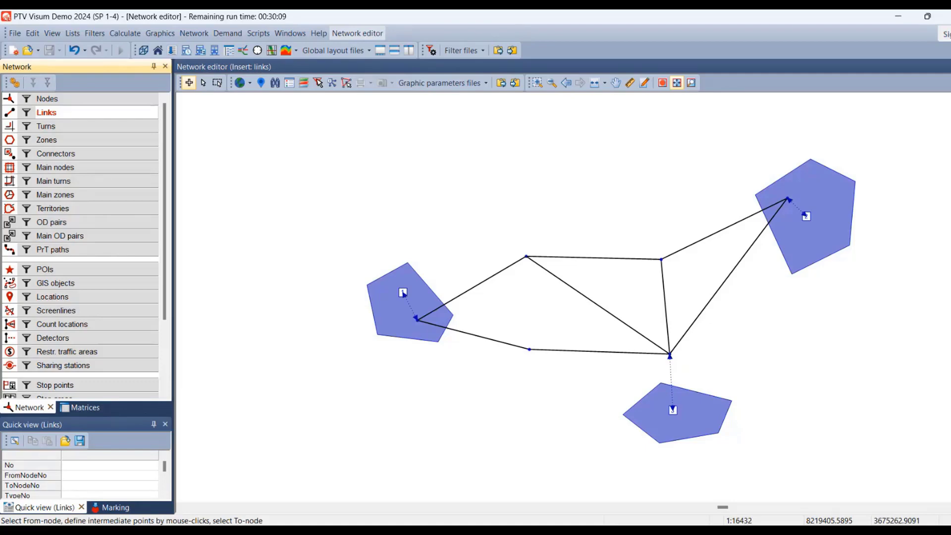
drag(595, 298, 530, 271)
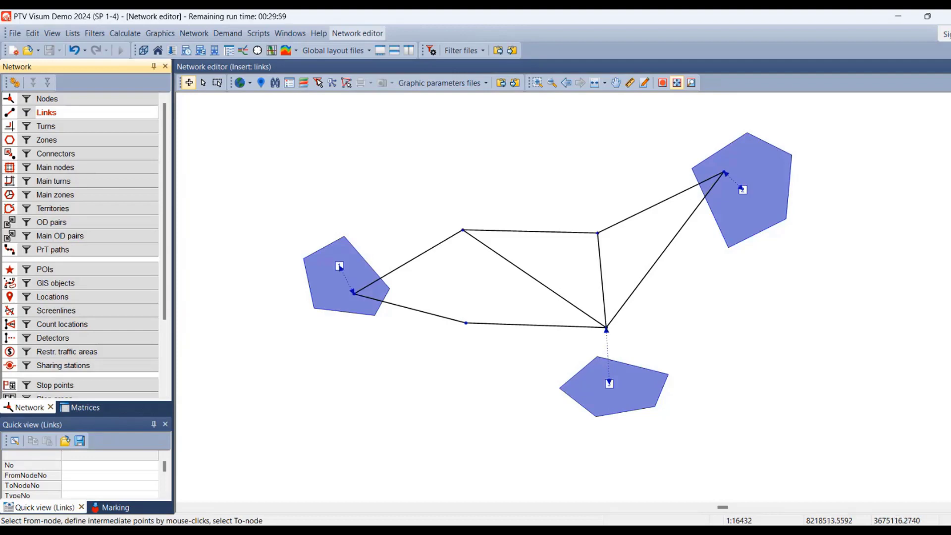
scroll(586, 337, down, 1)
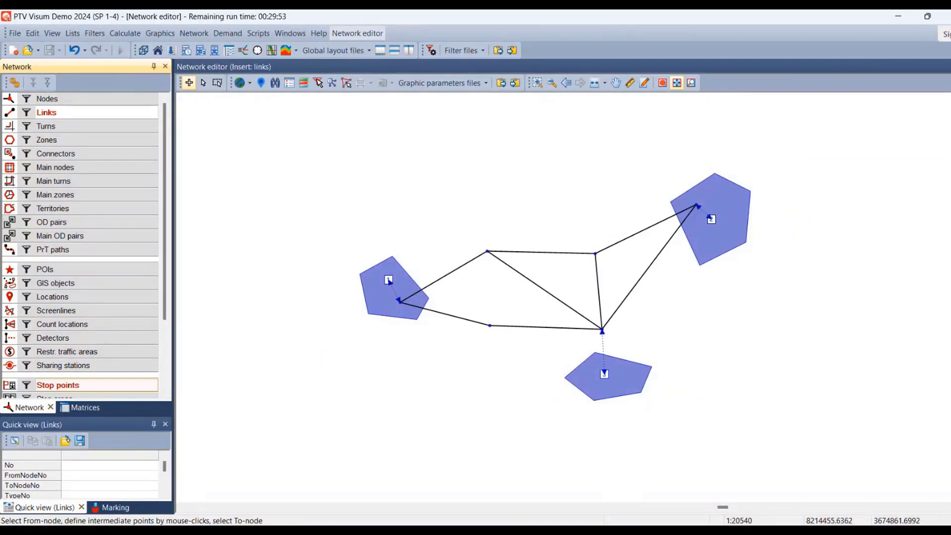
click(80, 407)
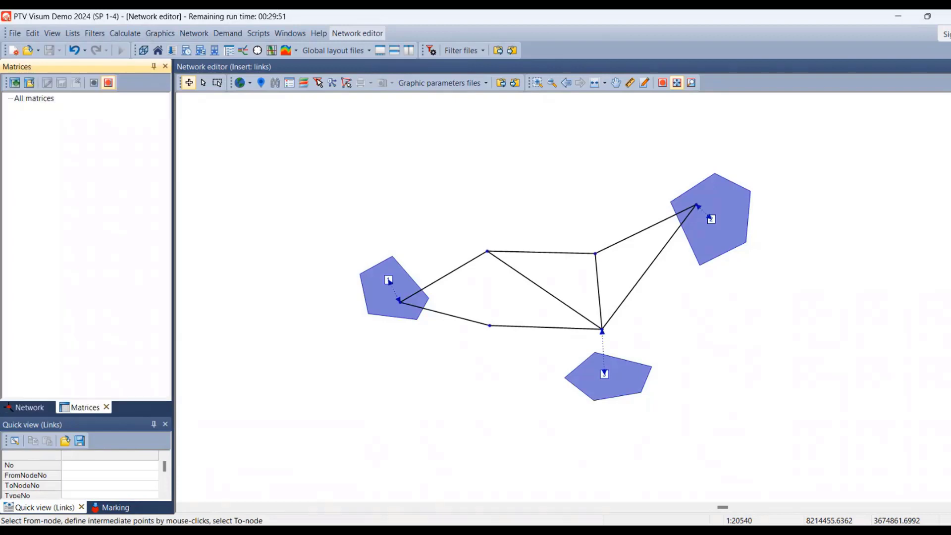
scroll(568, 303, up, 2)
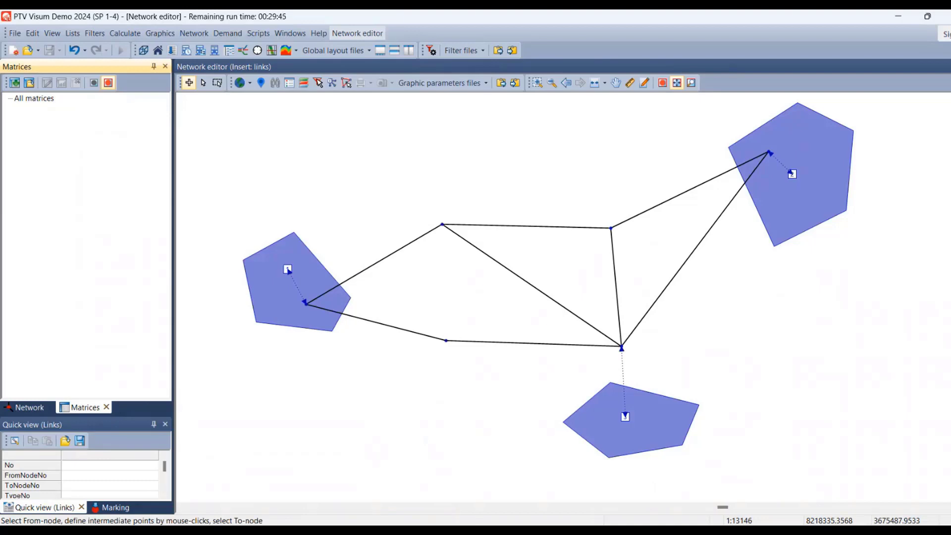
scroll(568, 298, down, 1)
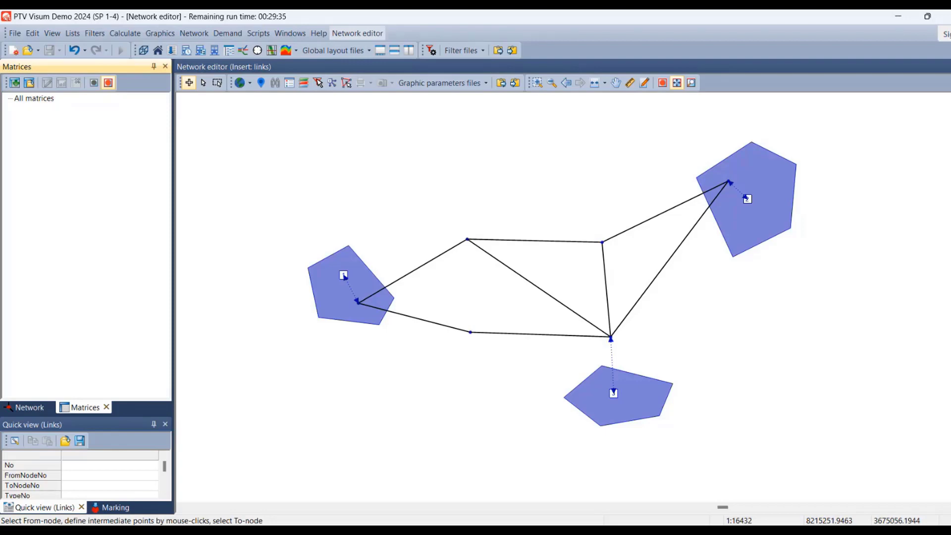
Go through the network object types, activating nodes, links, main nodes and finally connectors
click(29, 408)
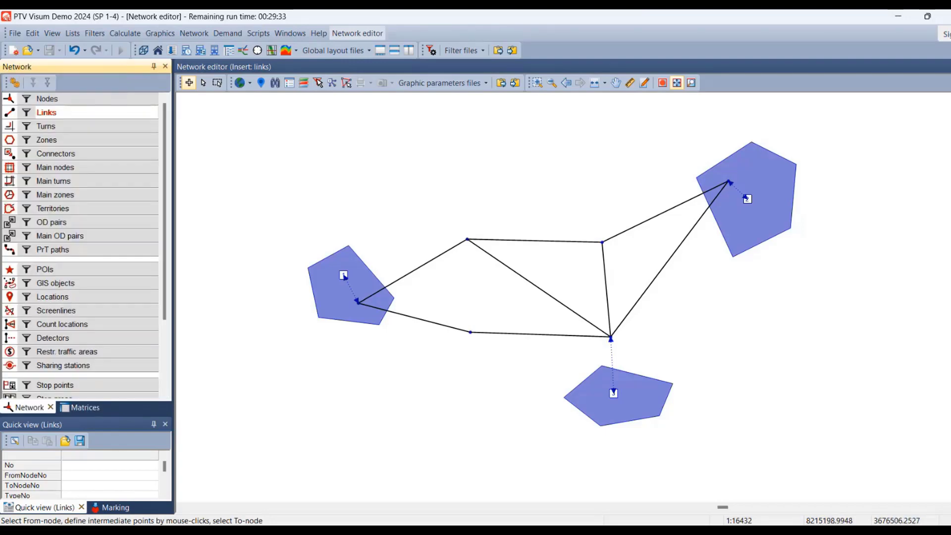
scroll(79, 351, down, 2)
scroll(79, 352, up, 2)
click(48, 99)
click(45, 113)
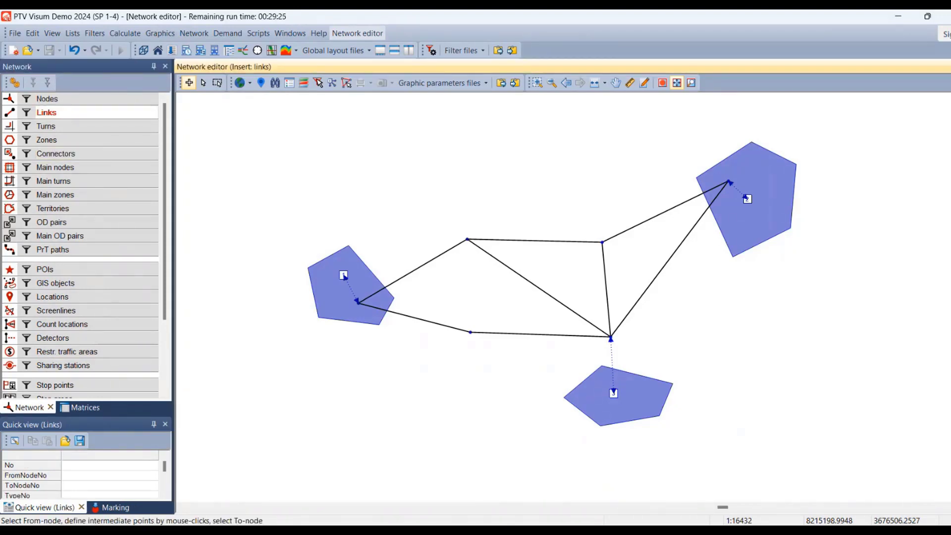
click(58, 167)
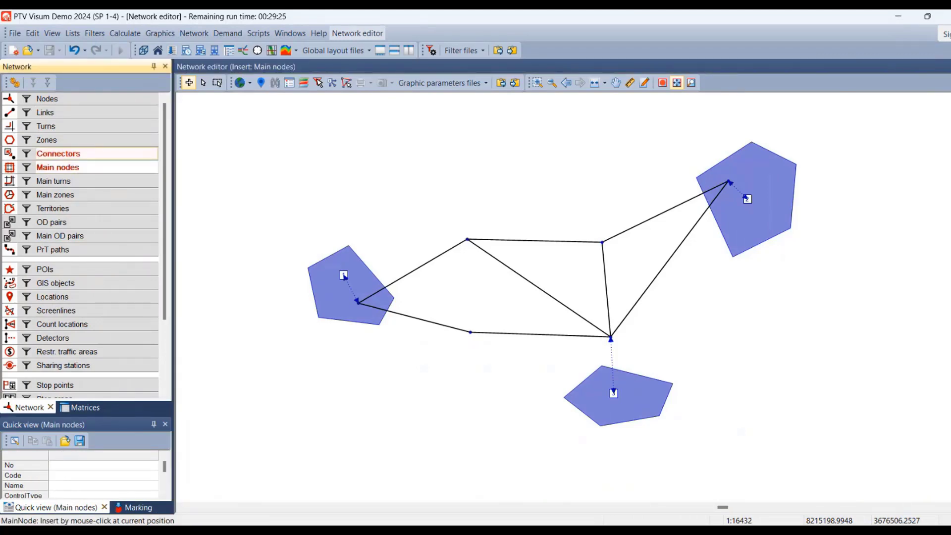
click(58, 153)
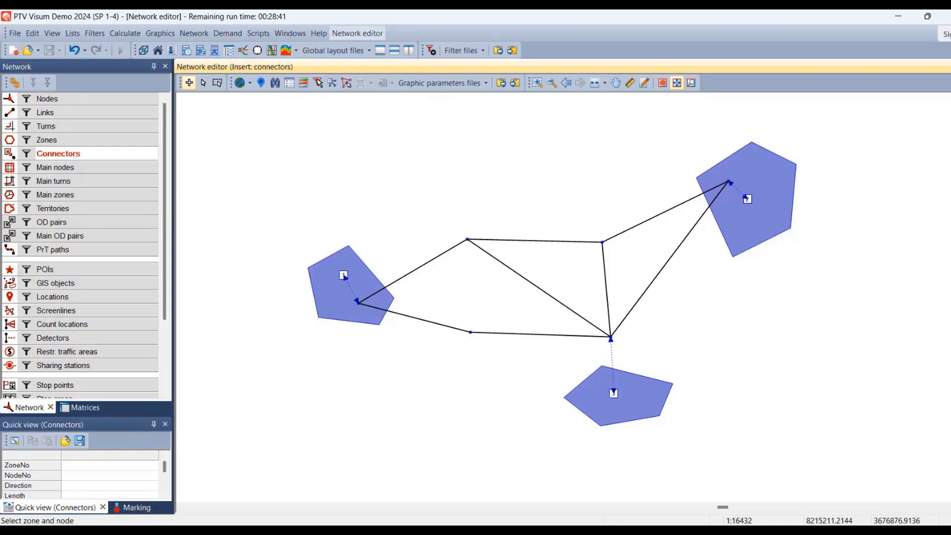
Start creating a new zone-based demand data matrix with number 1 and set its code to demand_Car
click(82, 407)
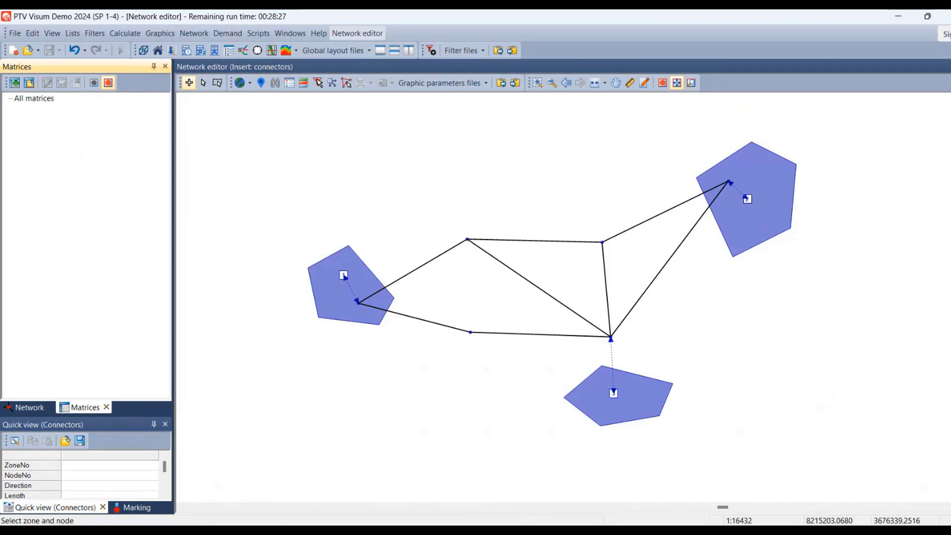
click(15, 82)
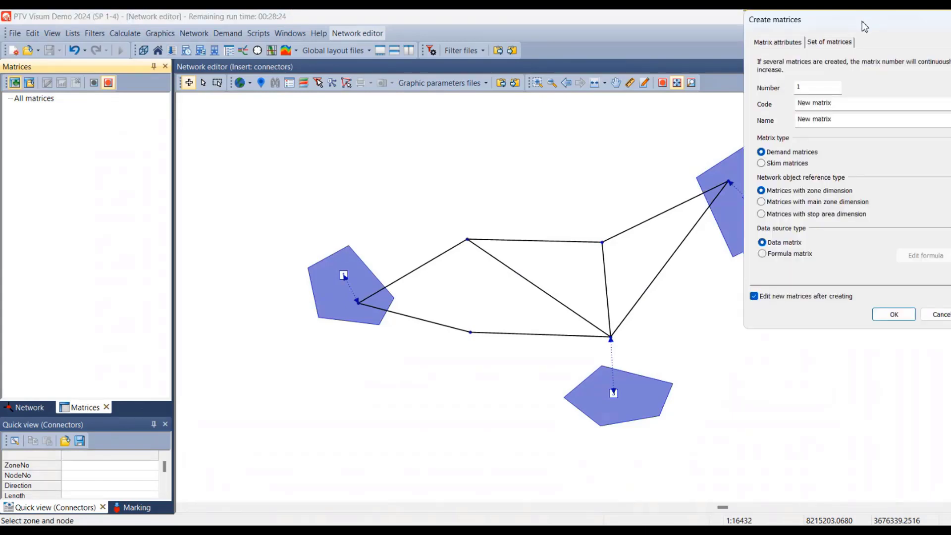
drag(863, 22, 477, 108)
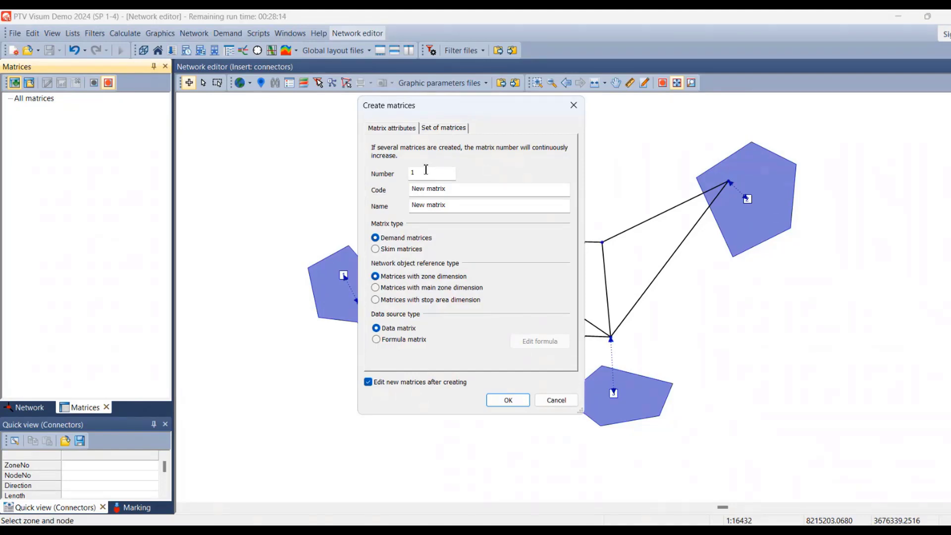
drag(474, 192, 365, 193)
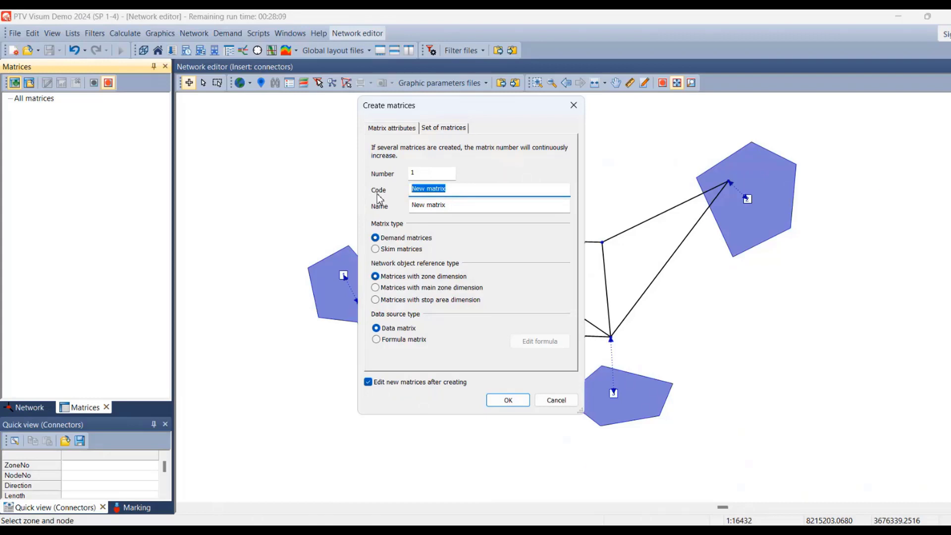
text(demand _CAr)
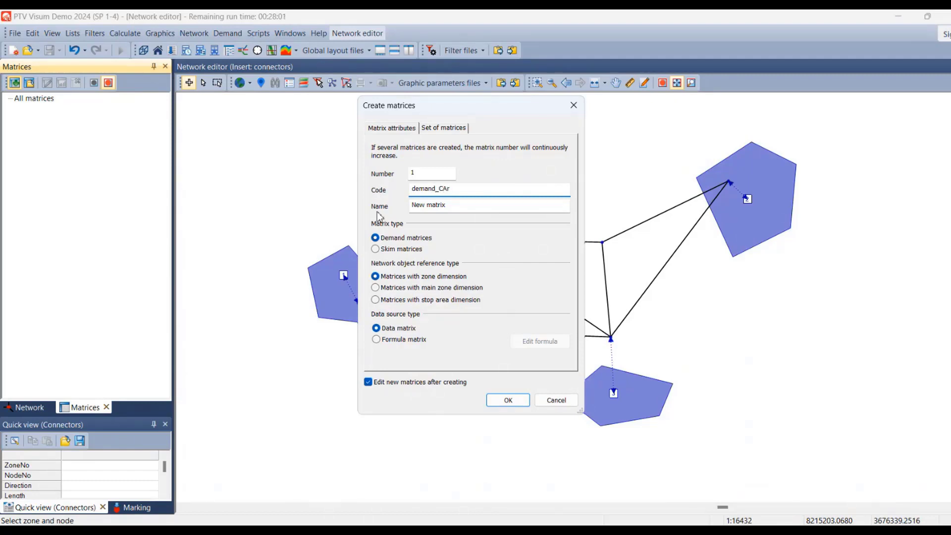
key(BackSpace)
key(BackSpace)
text(ar)
Copy the code demand_Car into the matrix name and create the matrix, opening it for editing
drag(465, 190, 424, 192)
right_click(425, 193)
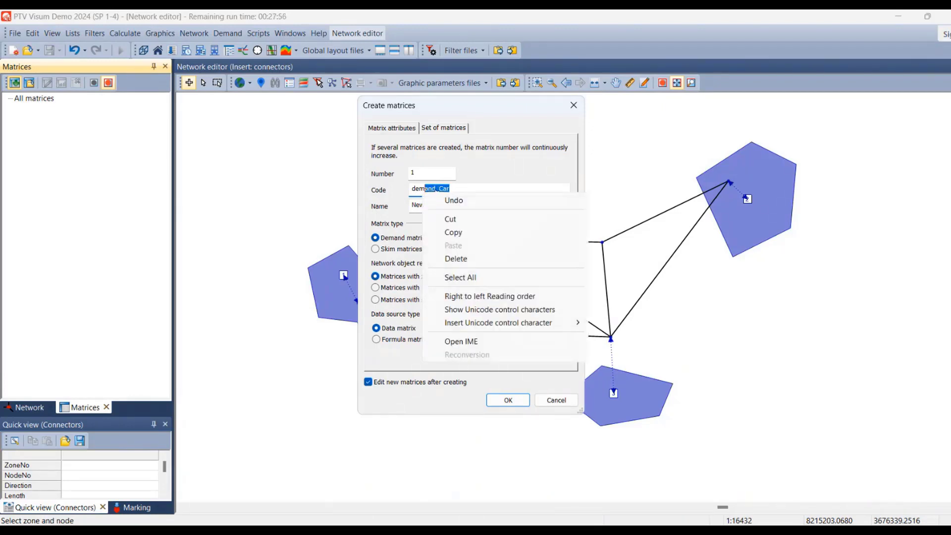
click(460, 277)
key(ctrl+c)
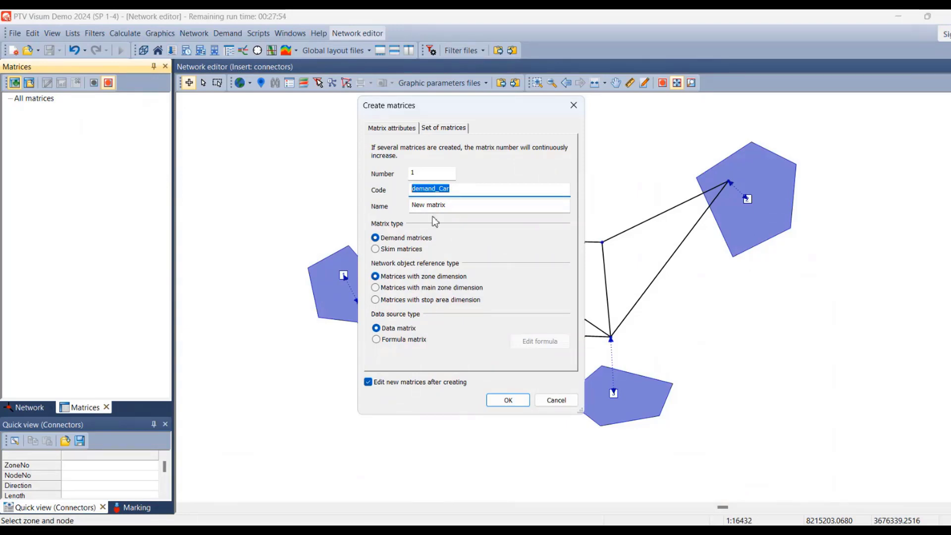
key(Tab)
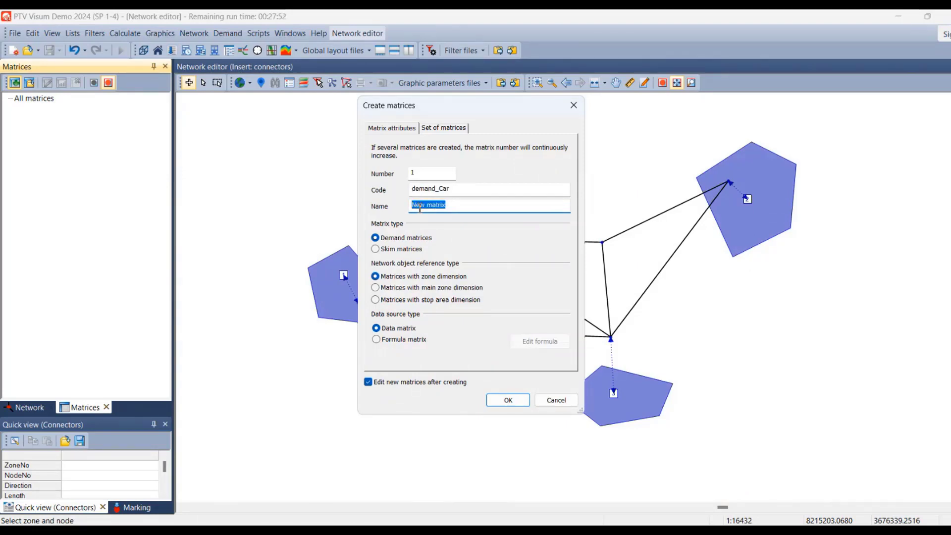
key(ctrl+v)
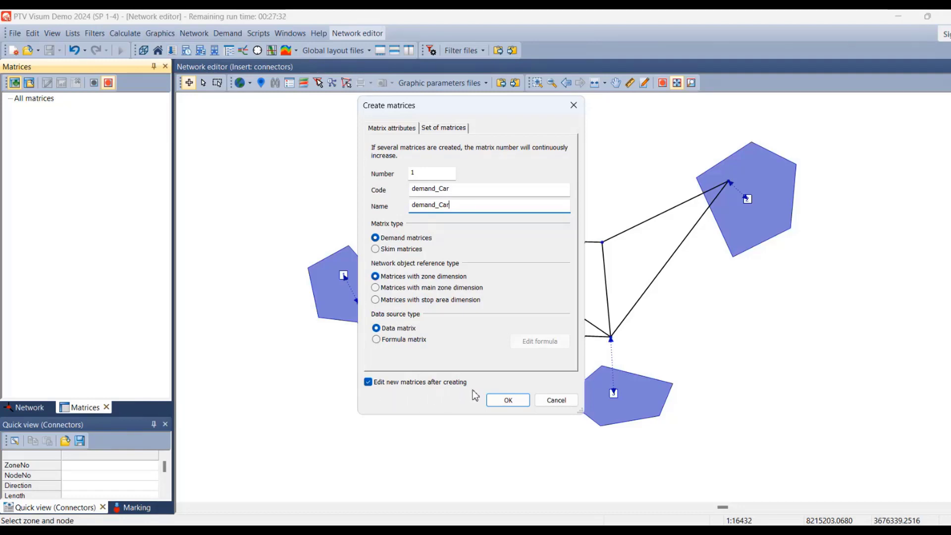
click(508, 402)
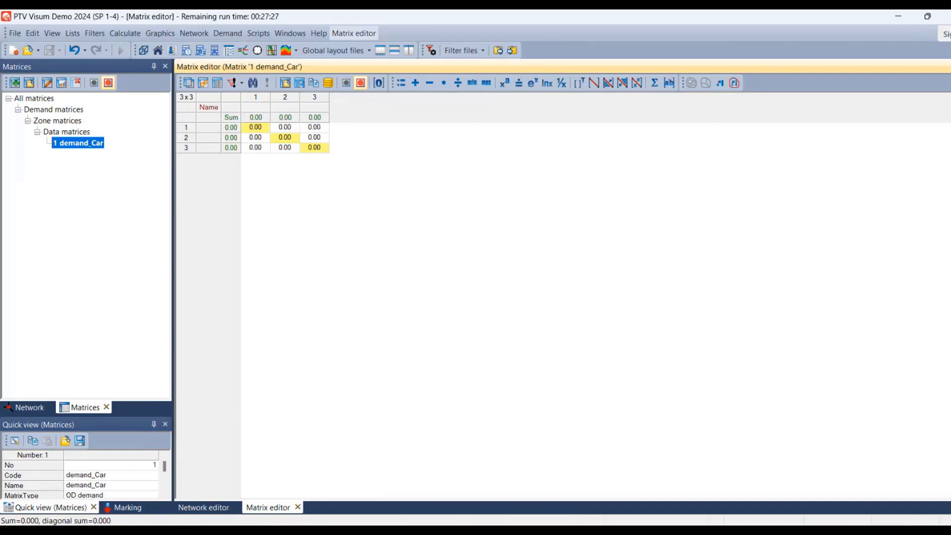
Arrange the network and matrix editors horizontally, one above the other, and fit the whole network in view
click(395, 50)
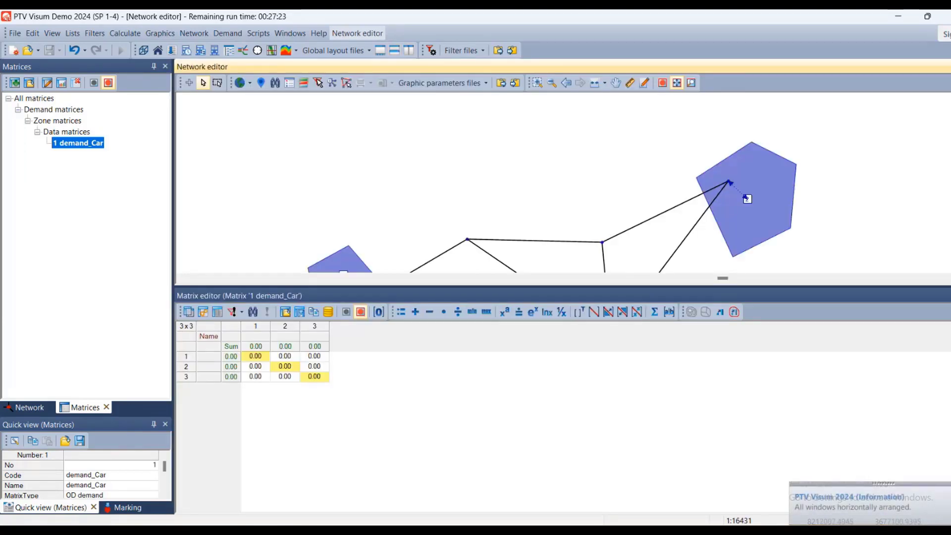
click(594, 82)
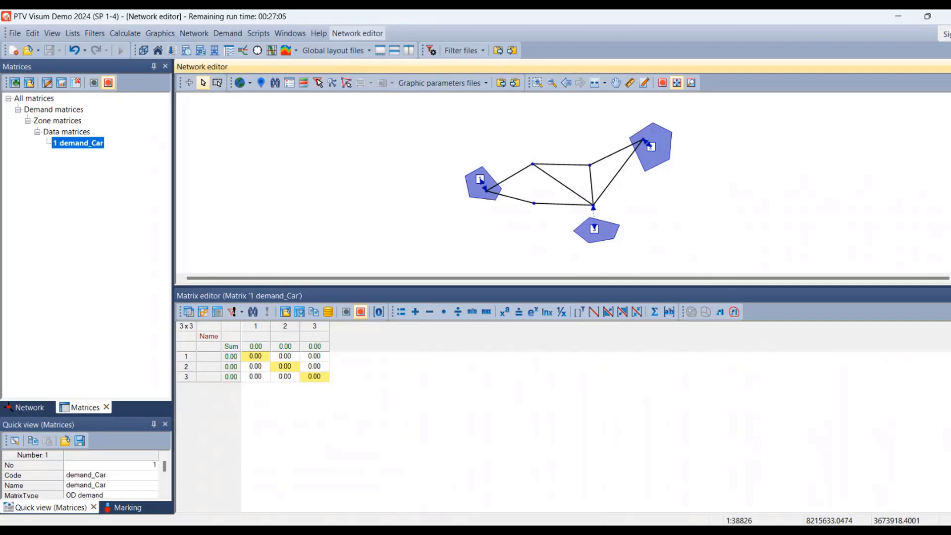
click(208, 341)
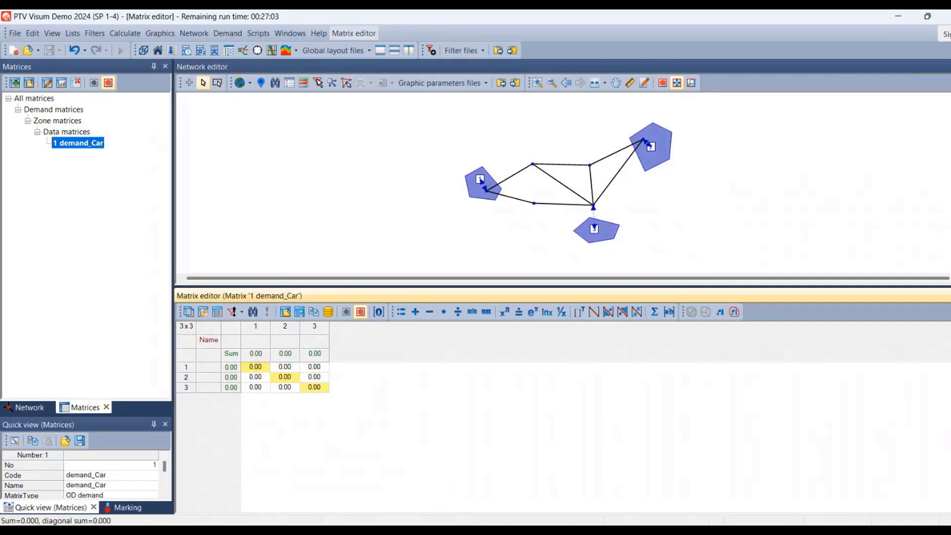
Examine the OD pairs leaving each origin zone, those ending in zone 2 and all pairs together, and clear the marking
click(186, 387)
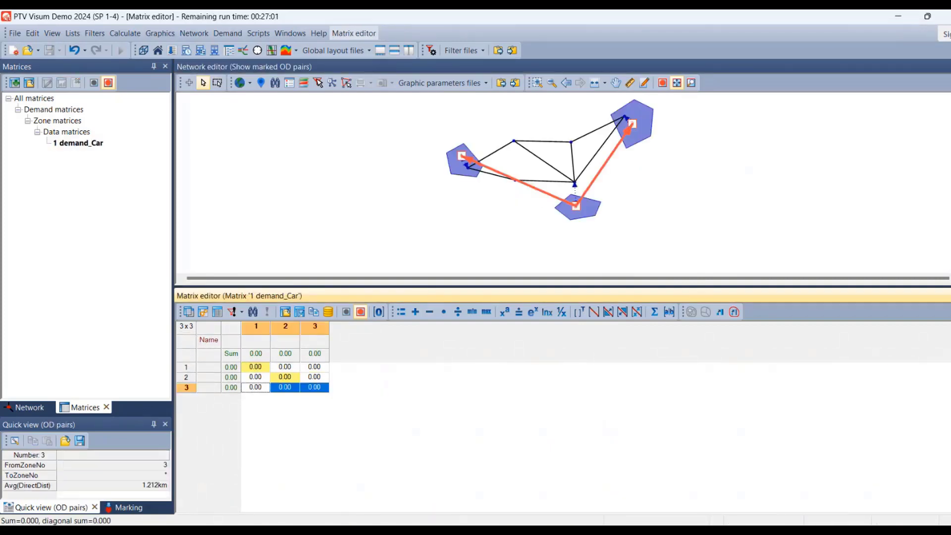
click(186, 377)
click(187, 367)
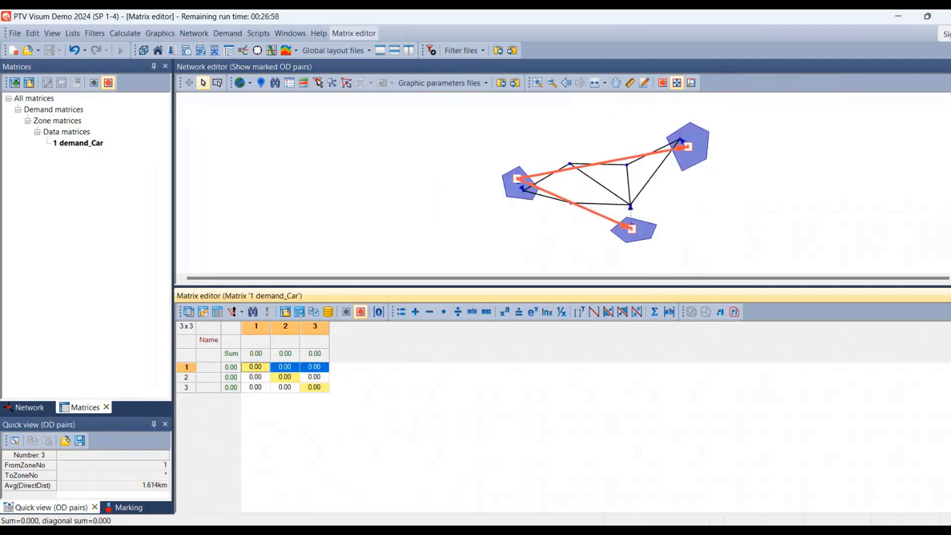
click(286, 326)
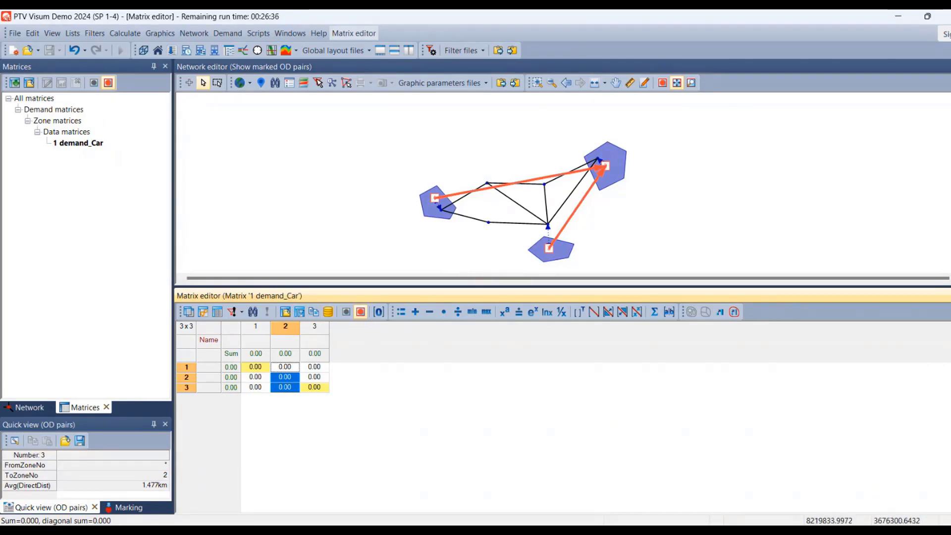
scroll(612, 169, up, 5)
scroll(611, 169, down, 5)
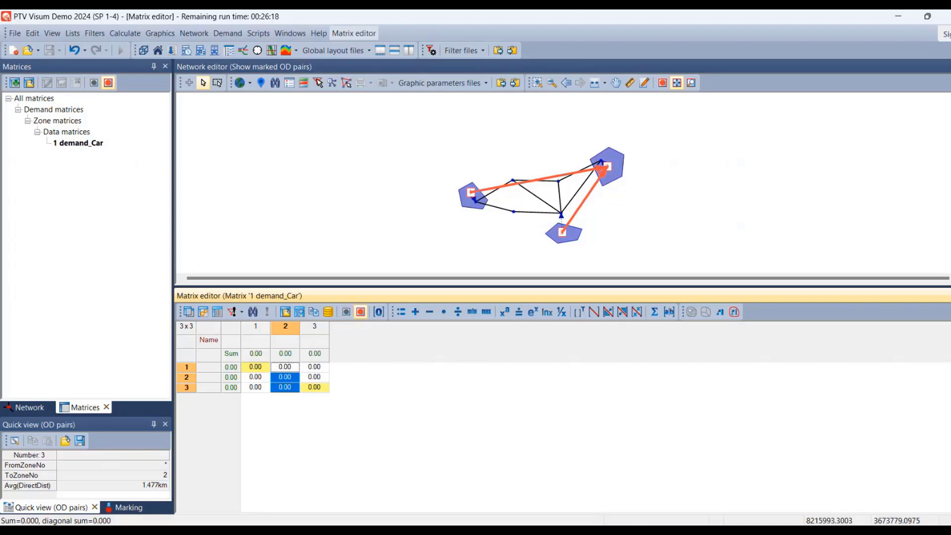
click(187, 377)
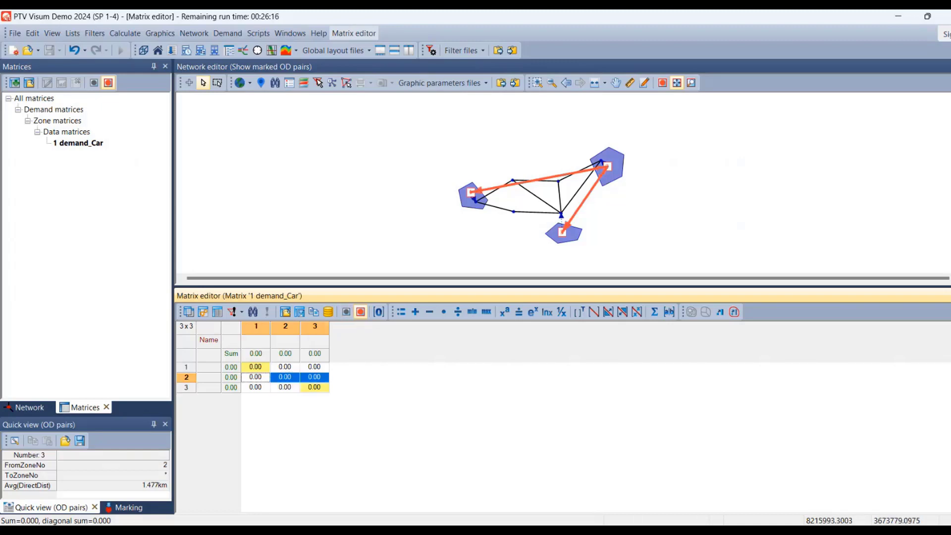
key(ctrl+a)
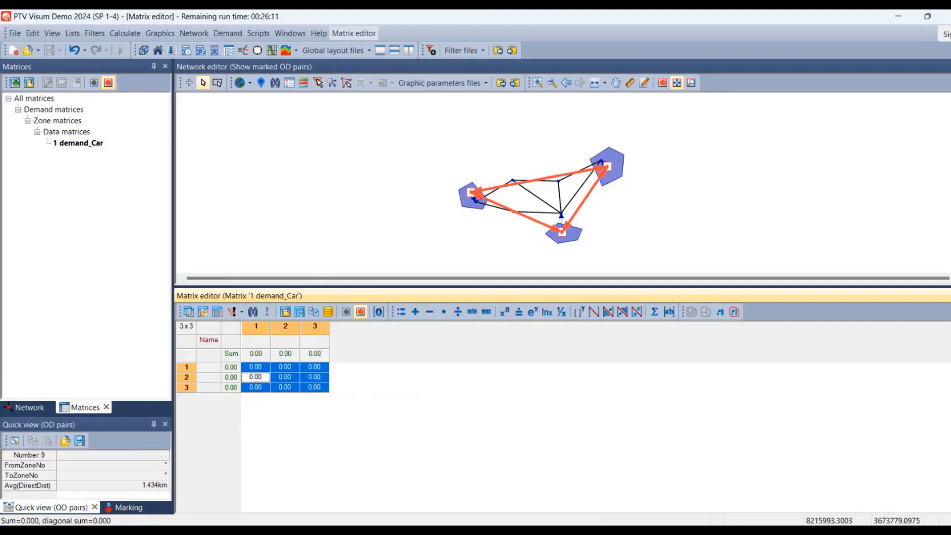
key(Escape)
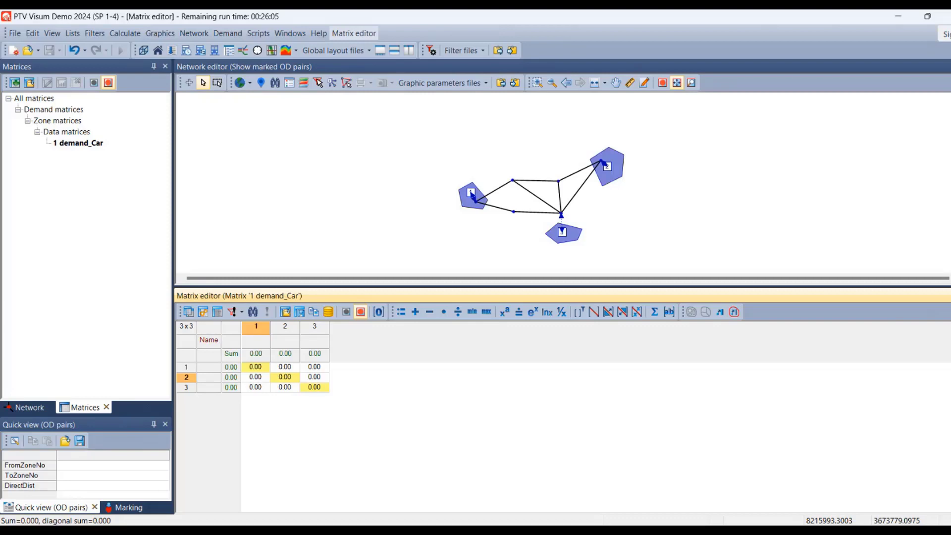
Enter the demand from zone 1 in the matrix: 256 to zone 2 and 48 to zone 3
click(285, 367)
text(256)
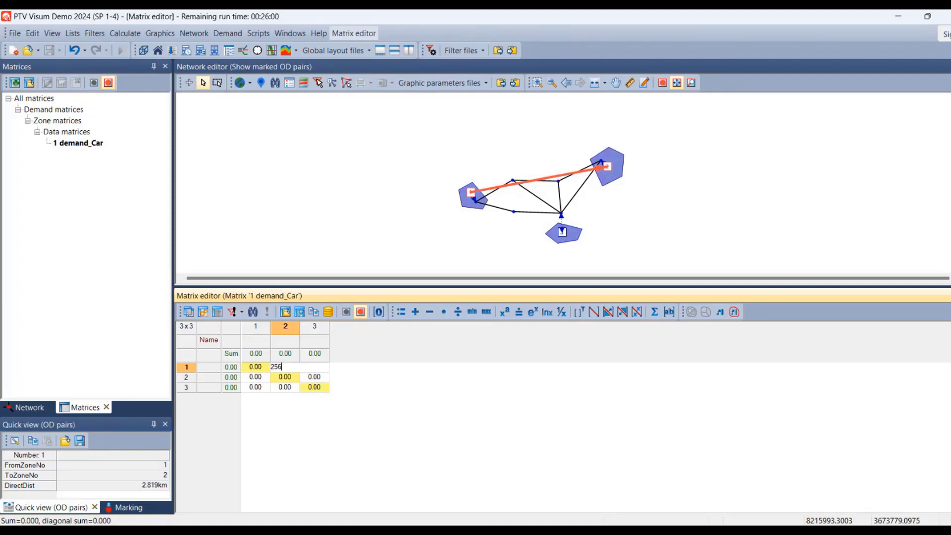
key(Tab)
text(48)
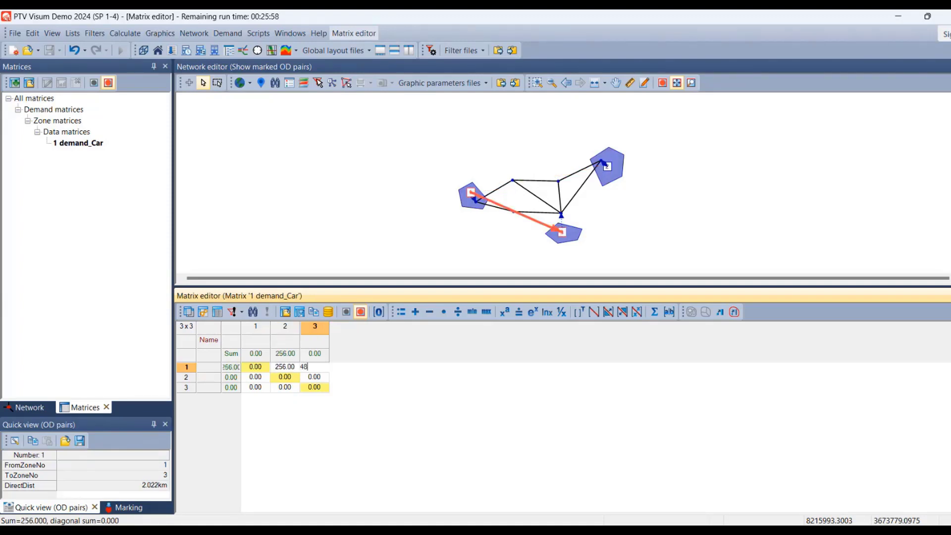
Enter the demand from zone 2 in the matrix: 458 to zone 1 and 125 to zone 3, leaving the diagonal at zero
key(Tab)
text(458)
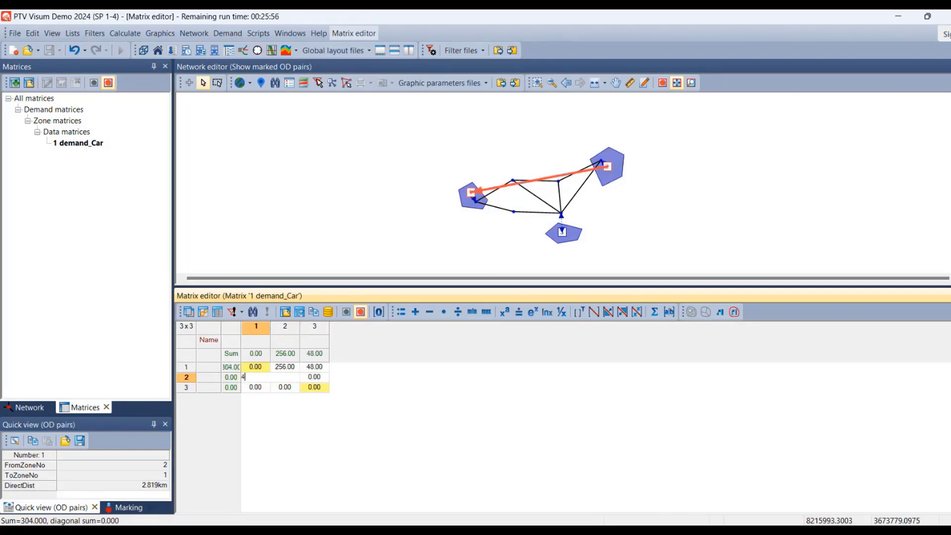
key(Tab)
key(Tab)
text(125)
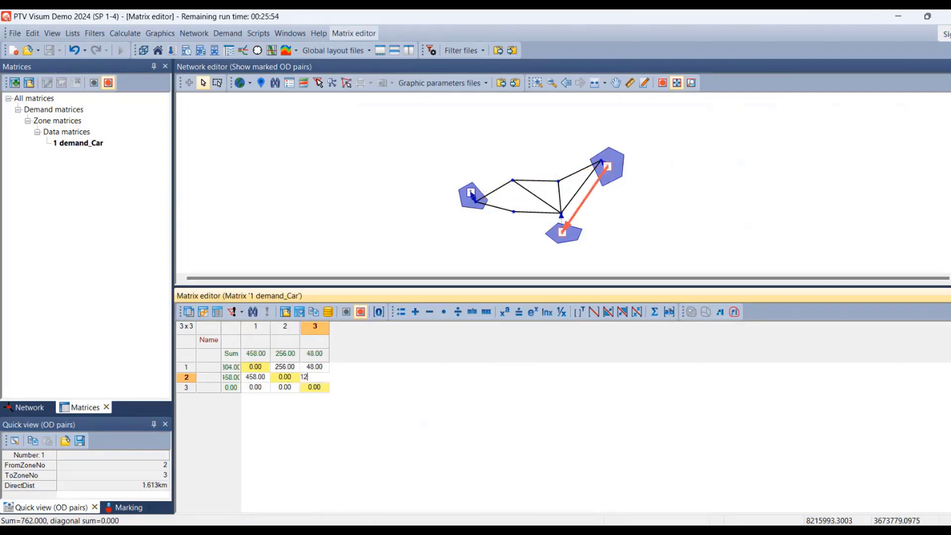
Enter the demand from zone 3 in the matrix: 878 to zone 1 and 257 to zone 2
key(Tab)
text(8)
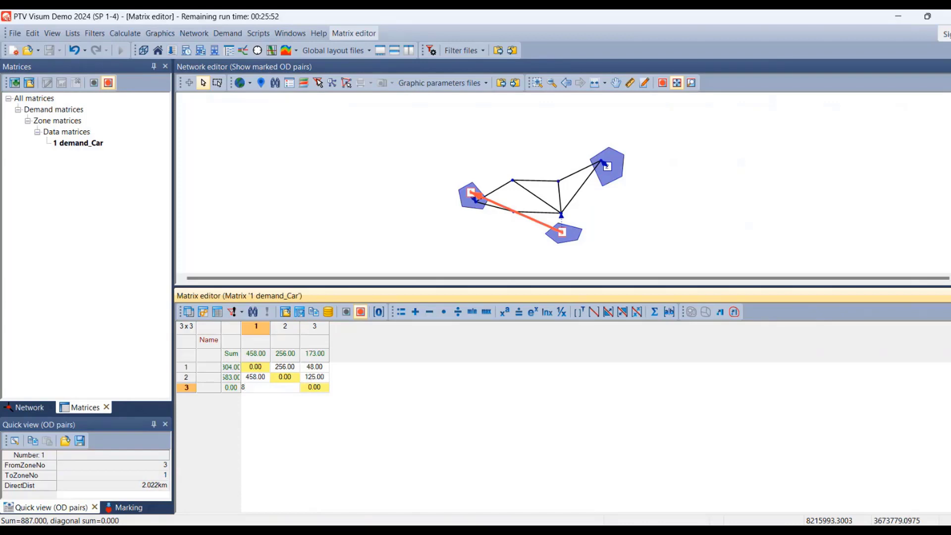
text(78)
key(Tab)
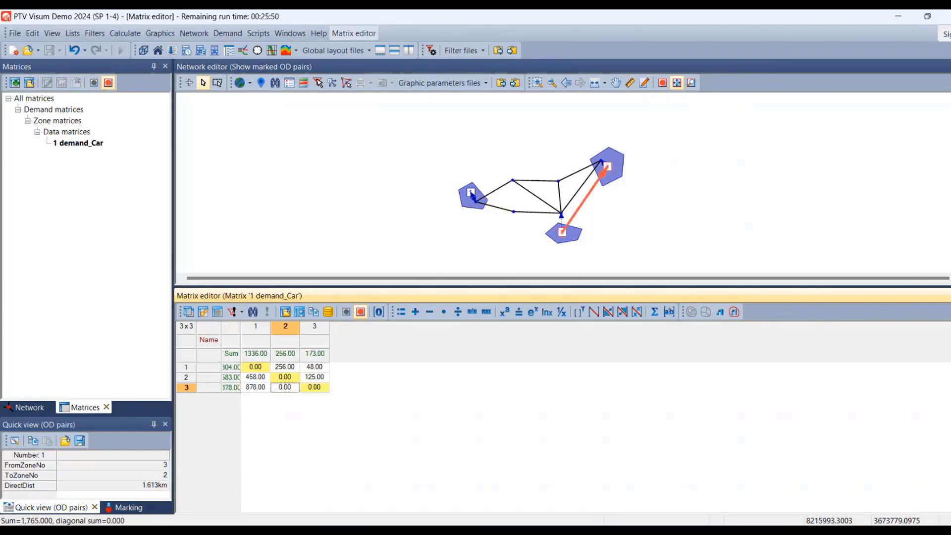
text(257)
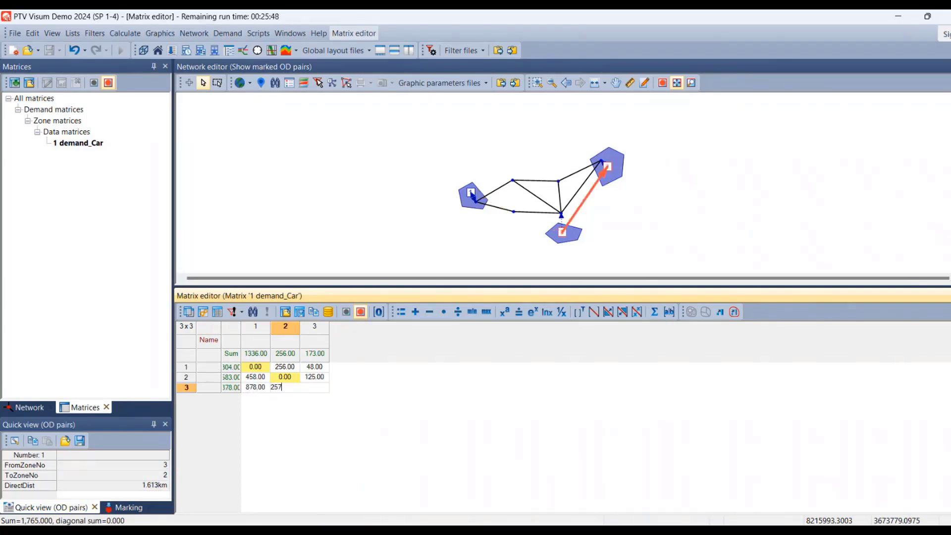
key(Tab)
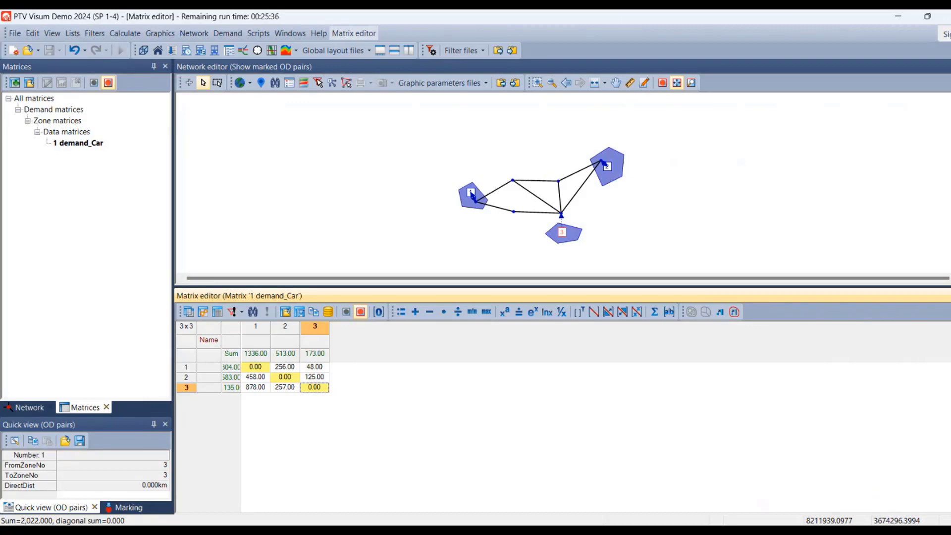
Review the filled matrix by marking the OD pairs from zone 1 and those to zone 2, and clear the marking
key(ctrl+Tab)
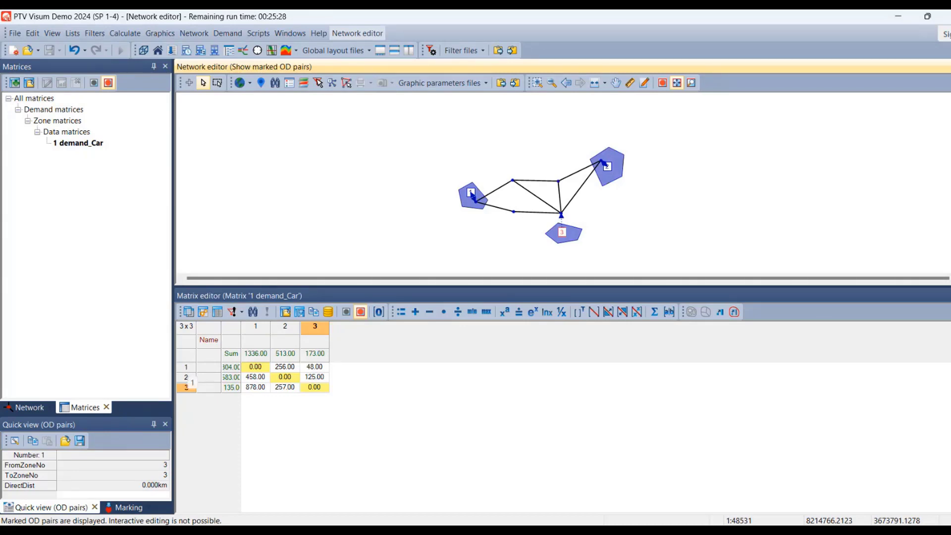
click(186, 367)
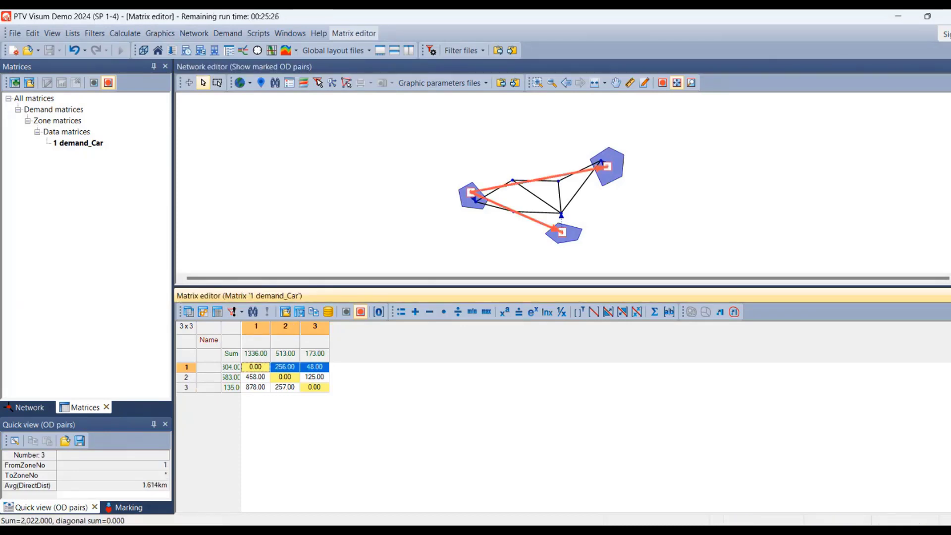
drag(285, 367, 285, 387)
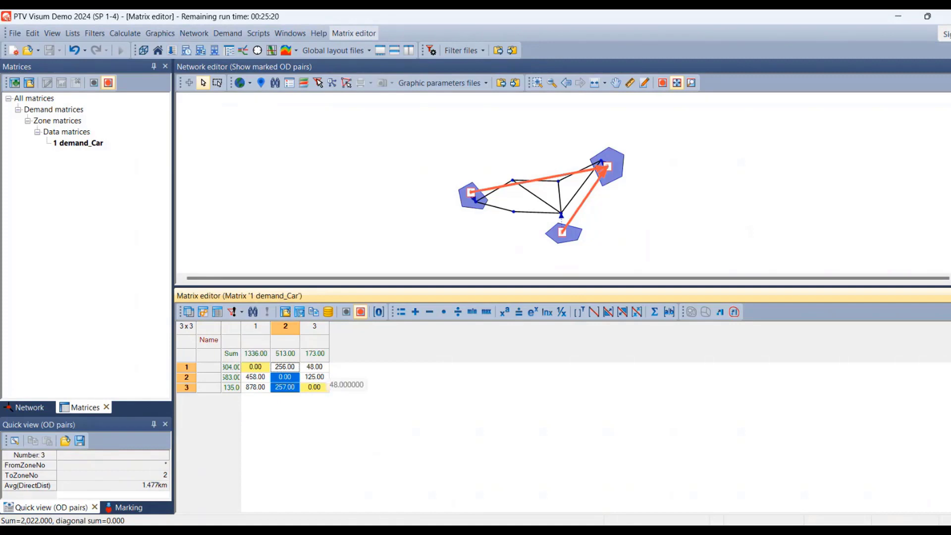
click(314, 367)
key(Escape)
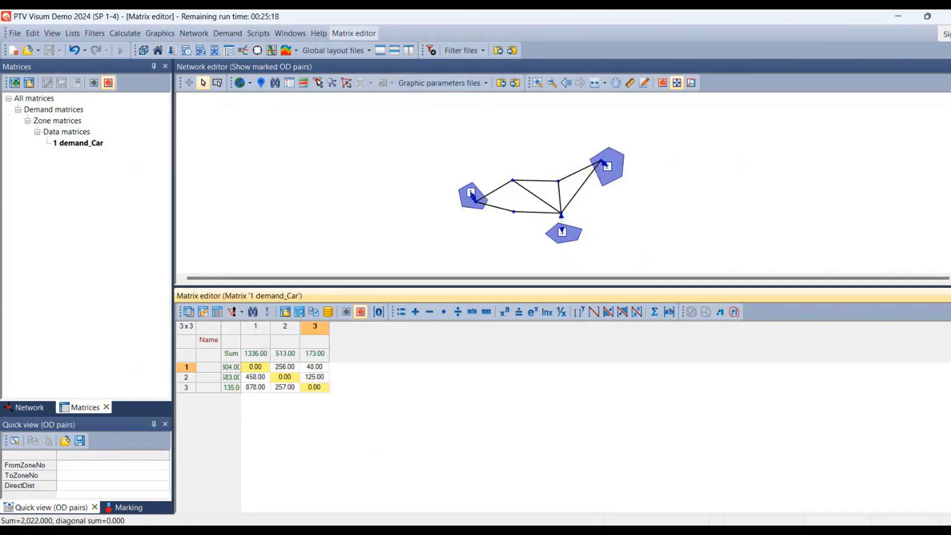
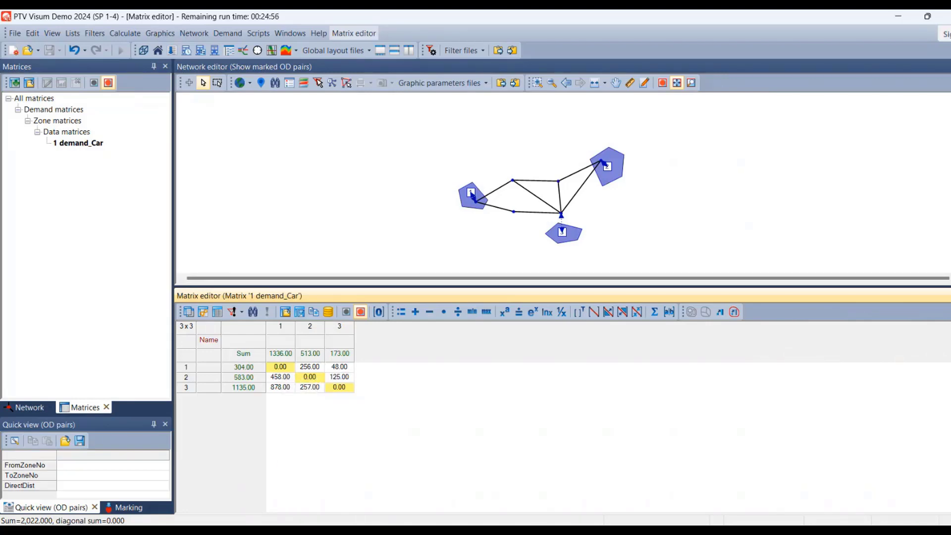
Close the matrix editor of demand_Car and return to the network editor
scroll(487, 202, up, 5)
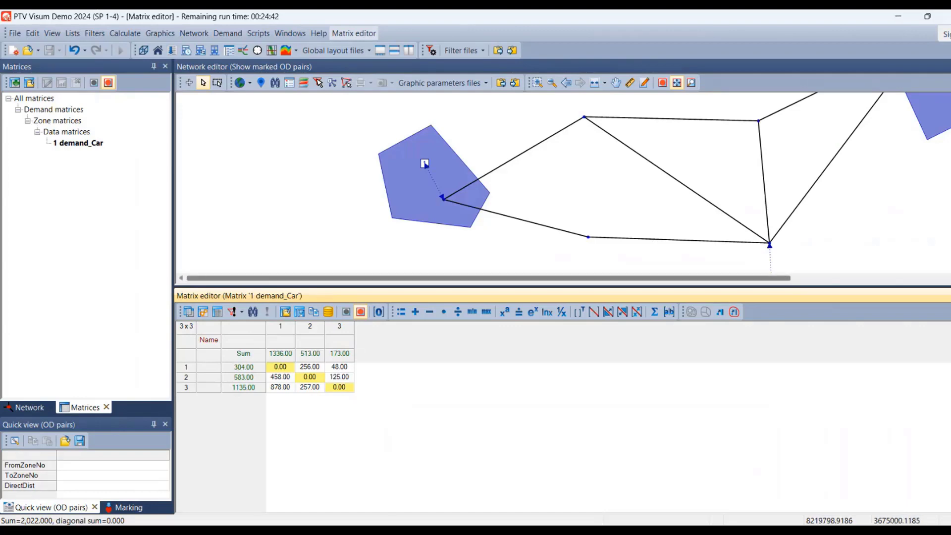
key(ctrl+F4)
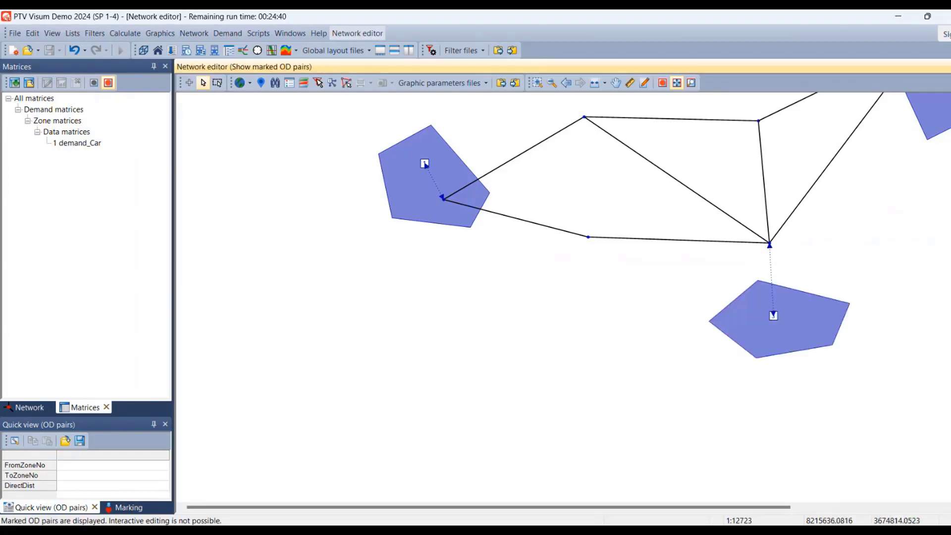
In the OD demand data, directly assign the matrix demand_Car to the Car demand segment
scroll(285, 311, down, 2)
scroll(249, 290, down, 1)
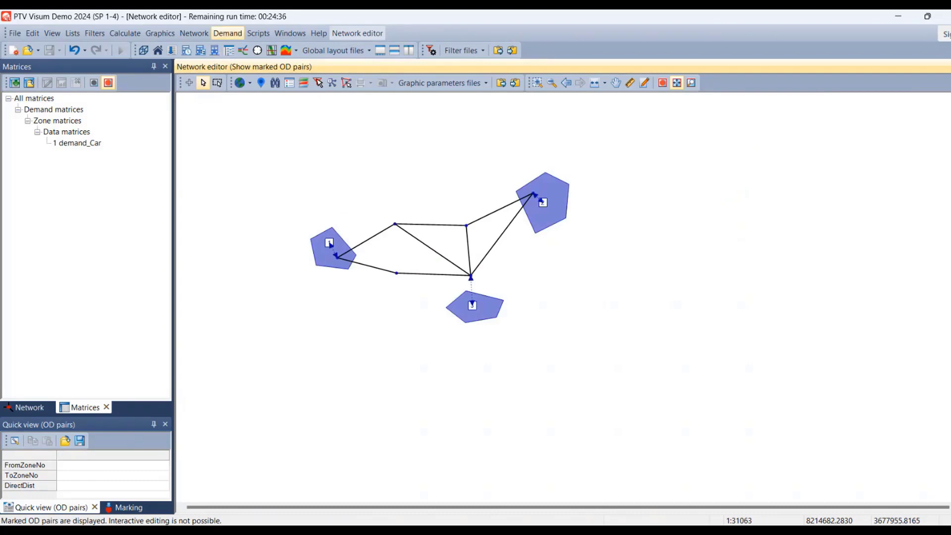
click(228, 34)
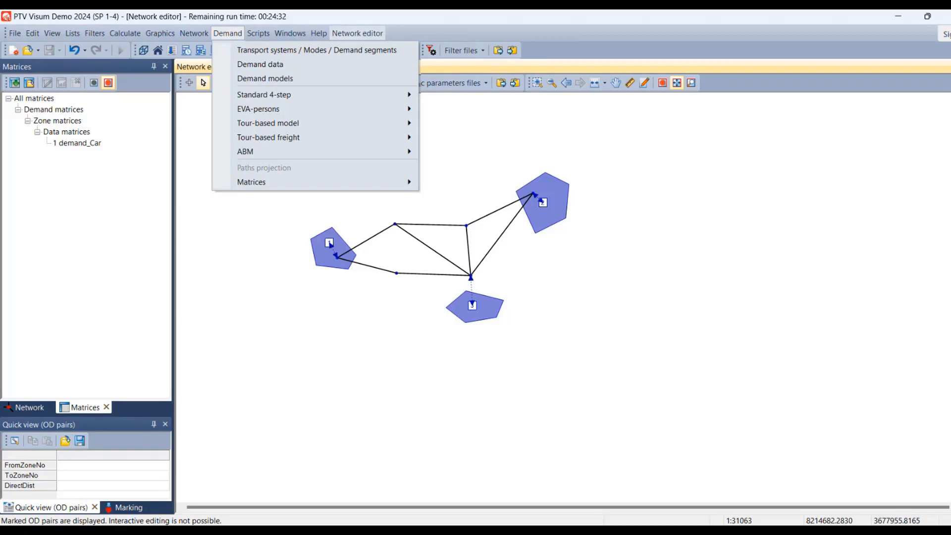
click(233, 65)
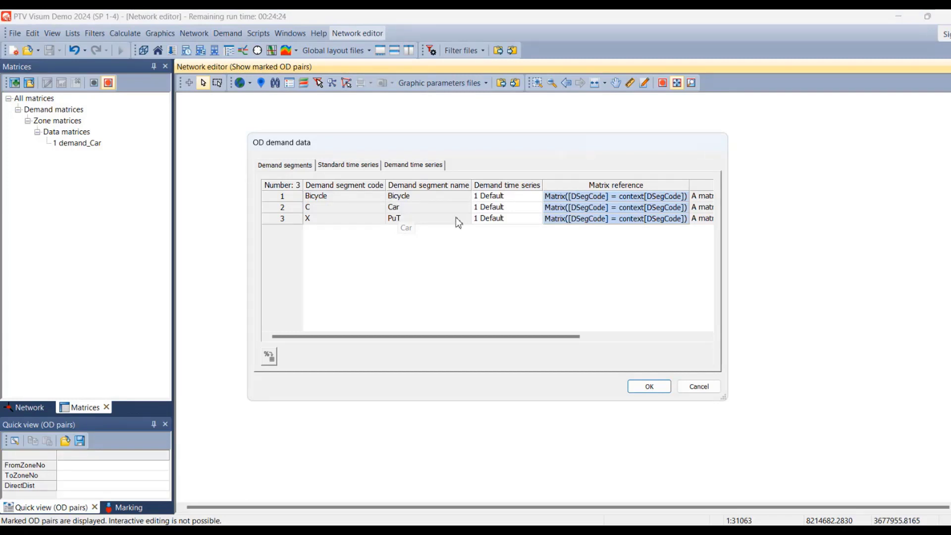
click(537, 220)
double_click(667, 206)
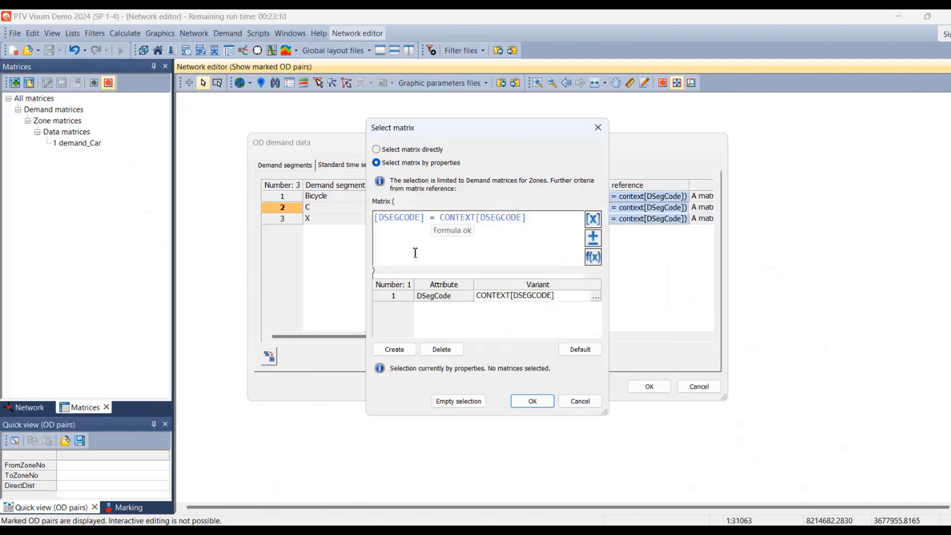
click(377, 149)
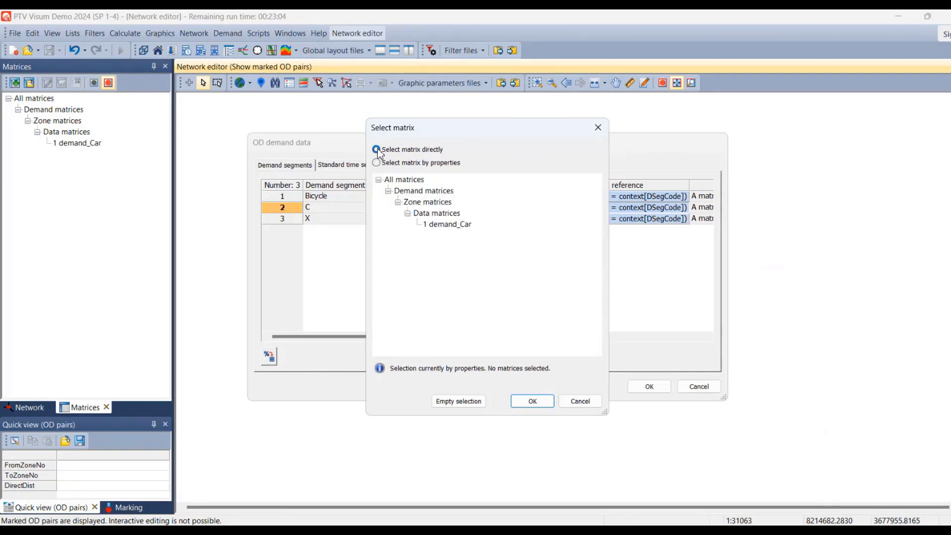
click(445, 231)
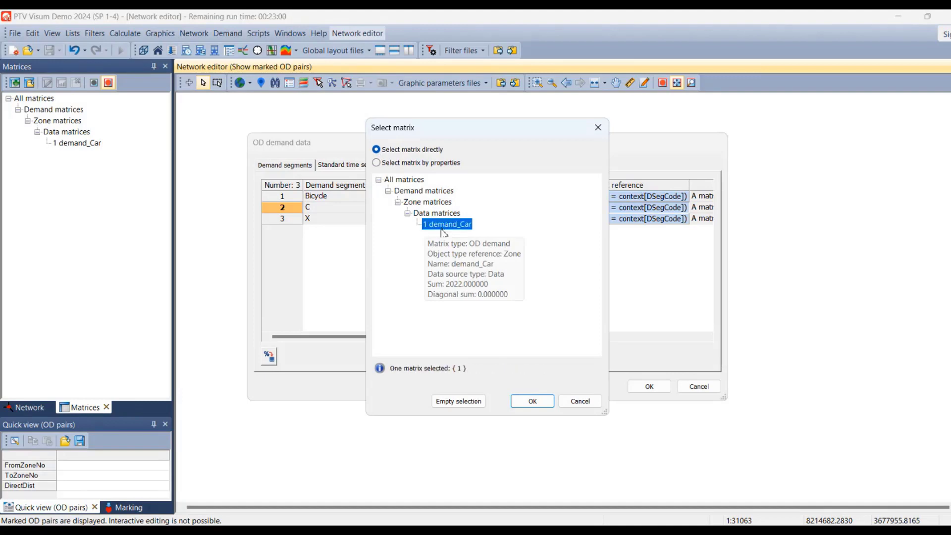
click(534, 401)
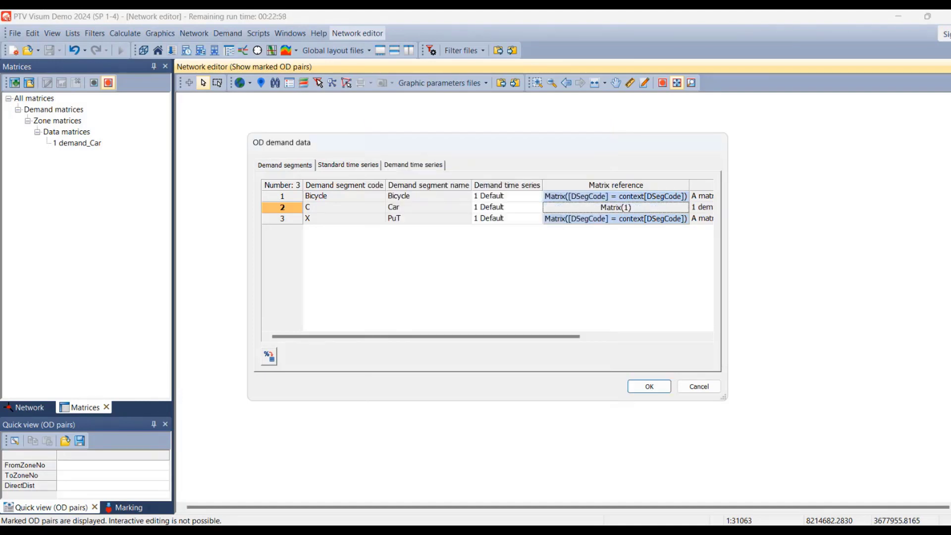
mouse_move(623, 213)
click(642, 389)
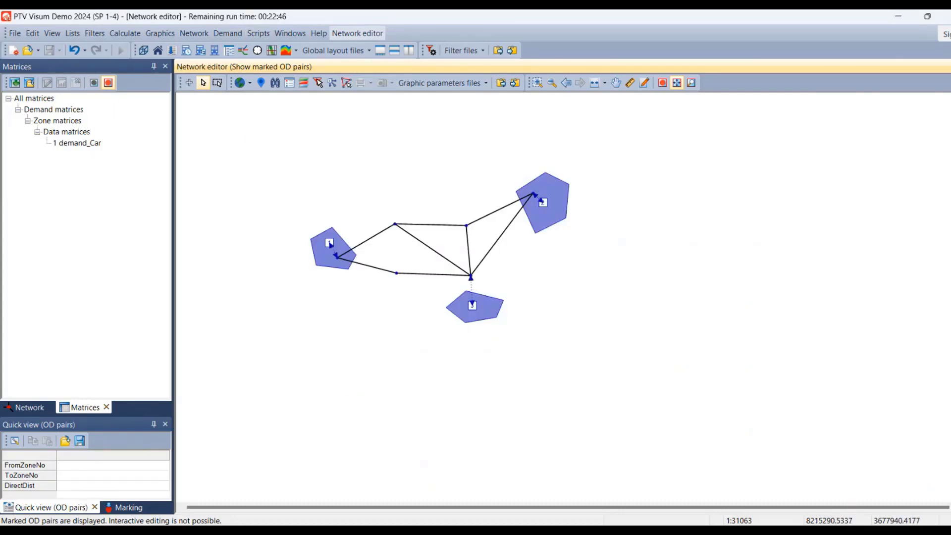
Open the procedure sequence, arrange it horizontally with the network editor, and fit the whole network in view
click(125, 33)
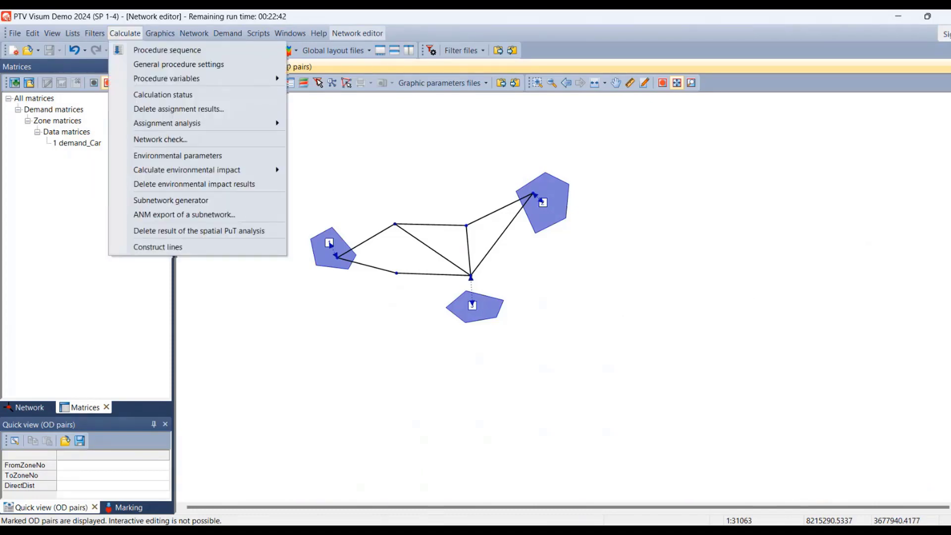
click(137, 54)
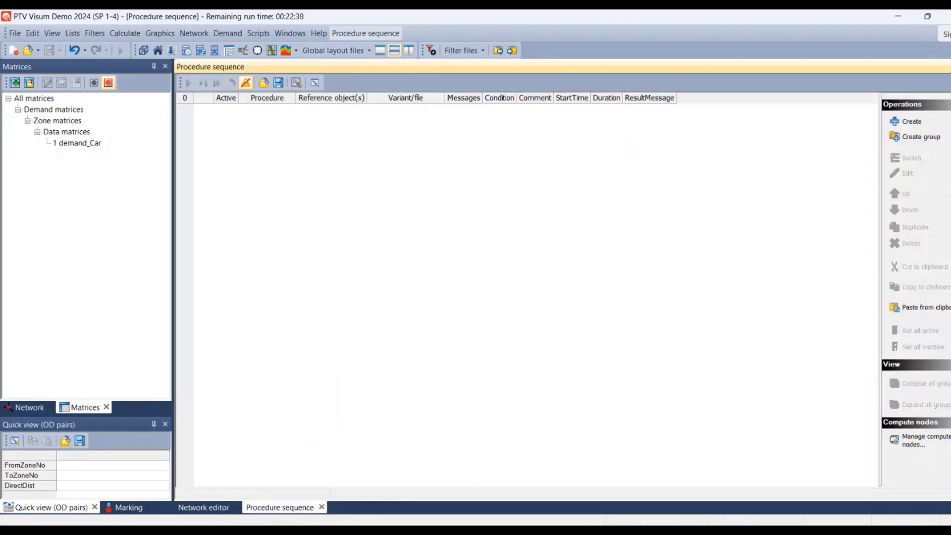
click(394, 50)
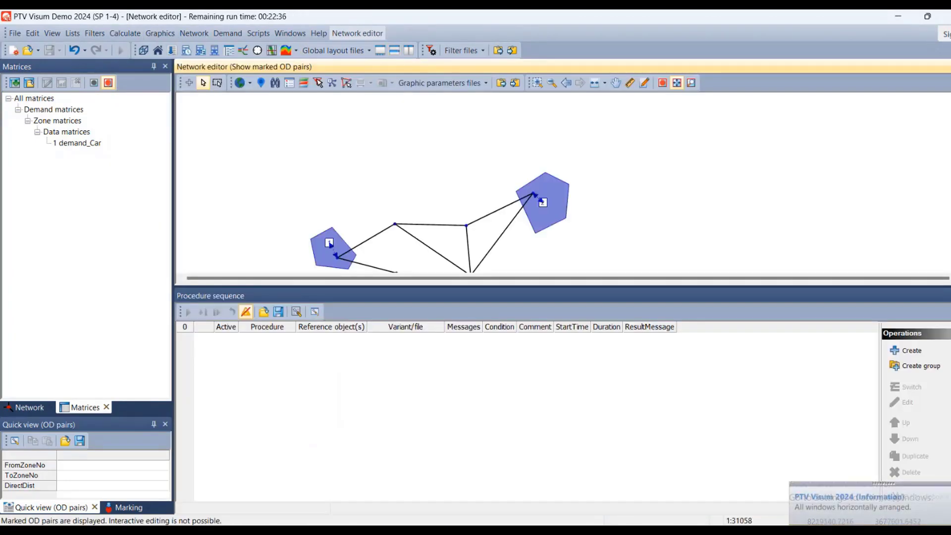
click(595, 83)
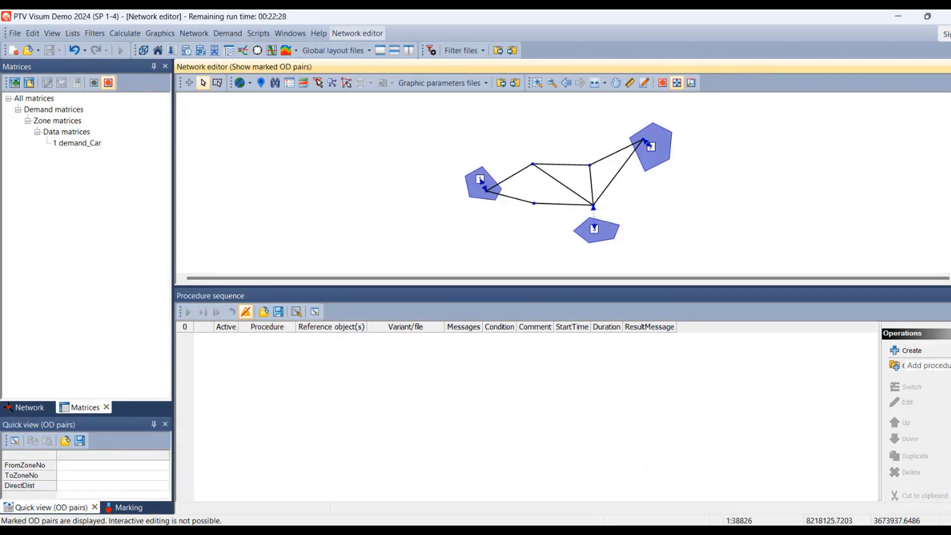
Add a PrT assignment to the procedure sequence with C Car as its demand segment
click(902, 352)
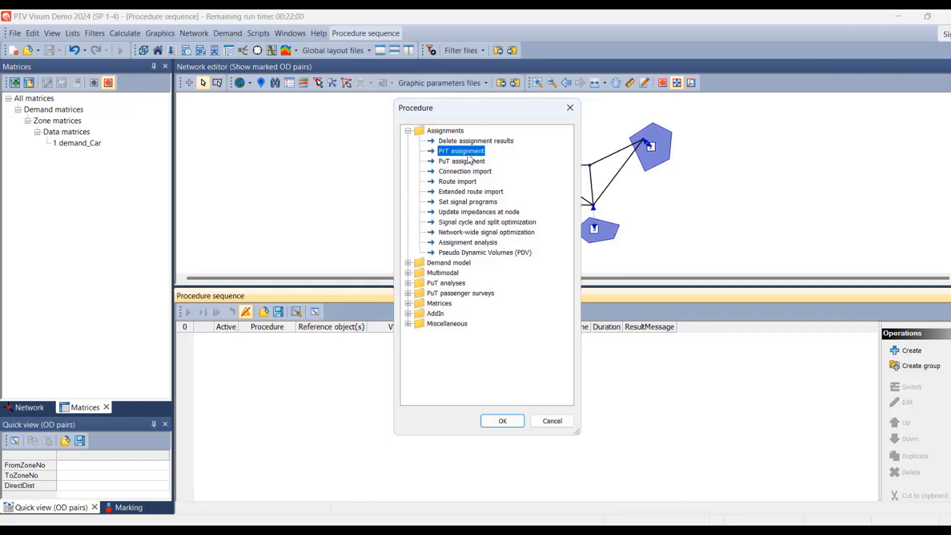
key(Return)
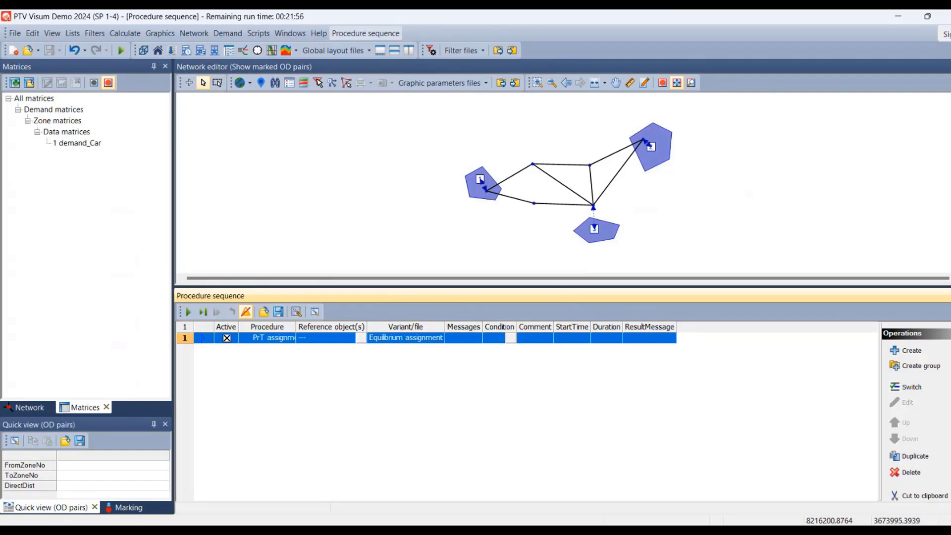
click(361, 338)
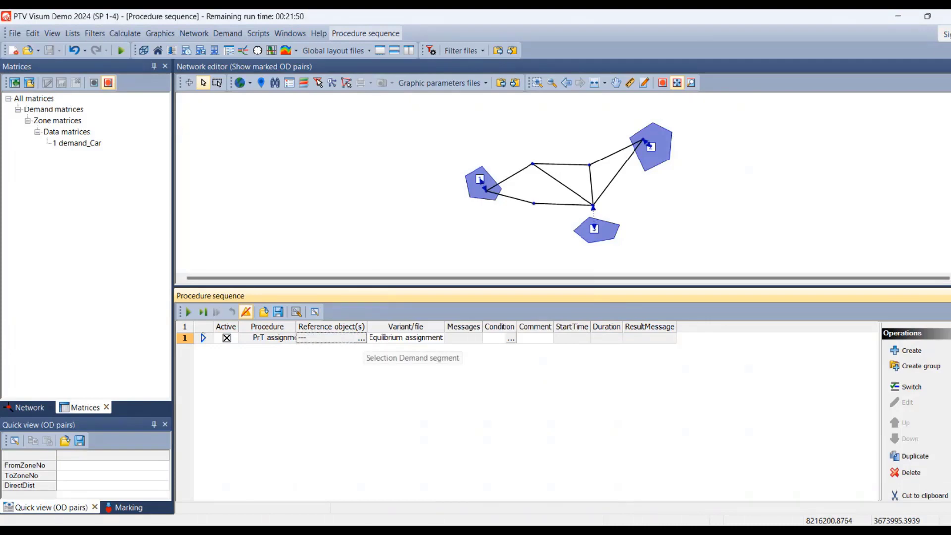
click(361, 338)
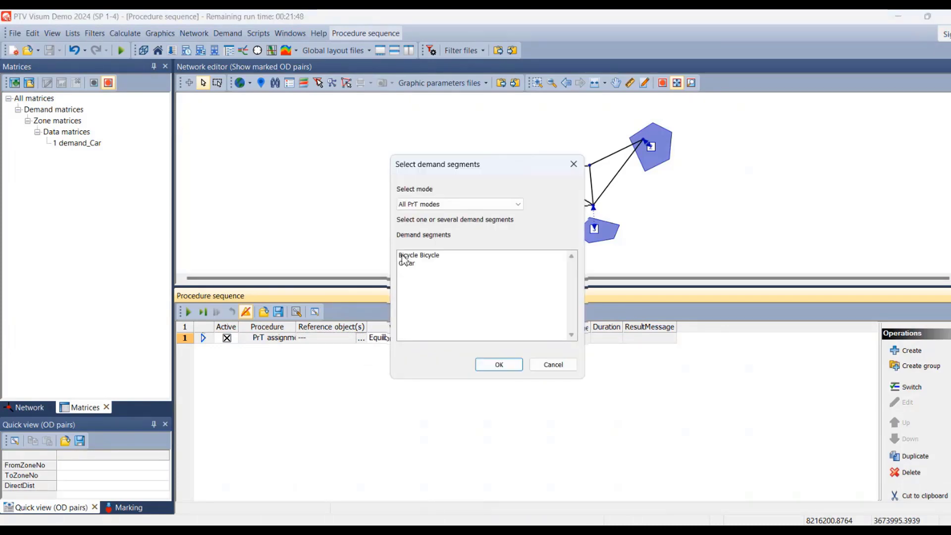
click(414, 264)
click(498, 364)
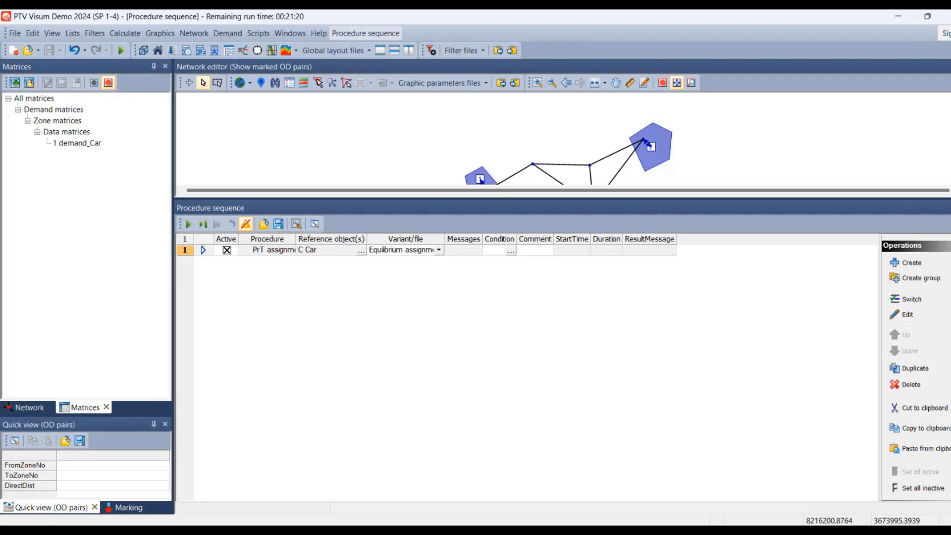
Widen the Variant/file column of the procedure sequence and enlarge the network editor's share of the window
click(405, 250)
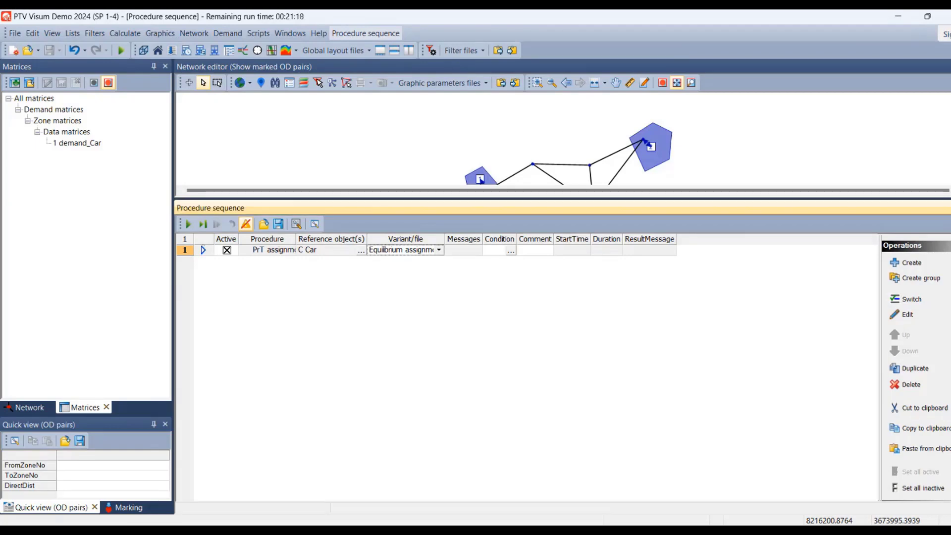
drag(445, 238, 494, 239)
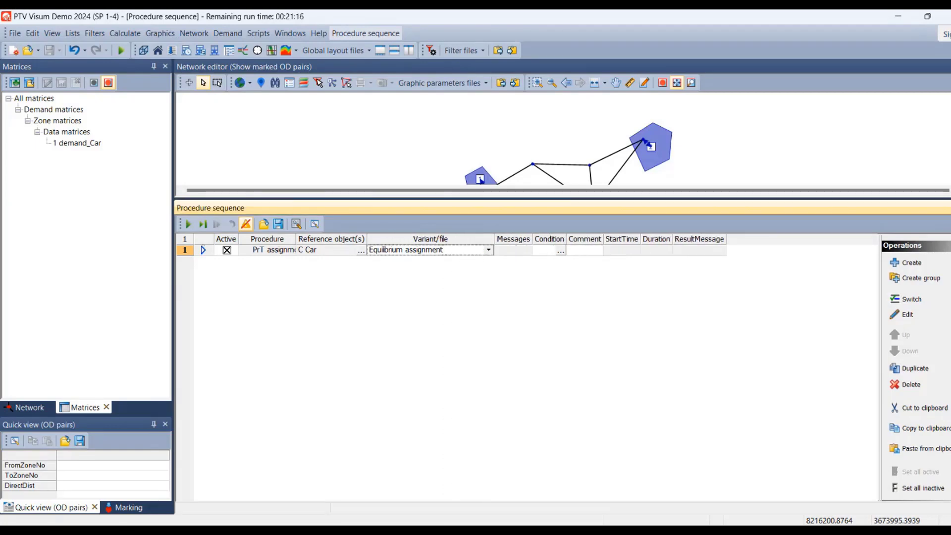
key(Escape)
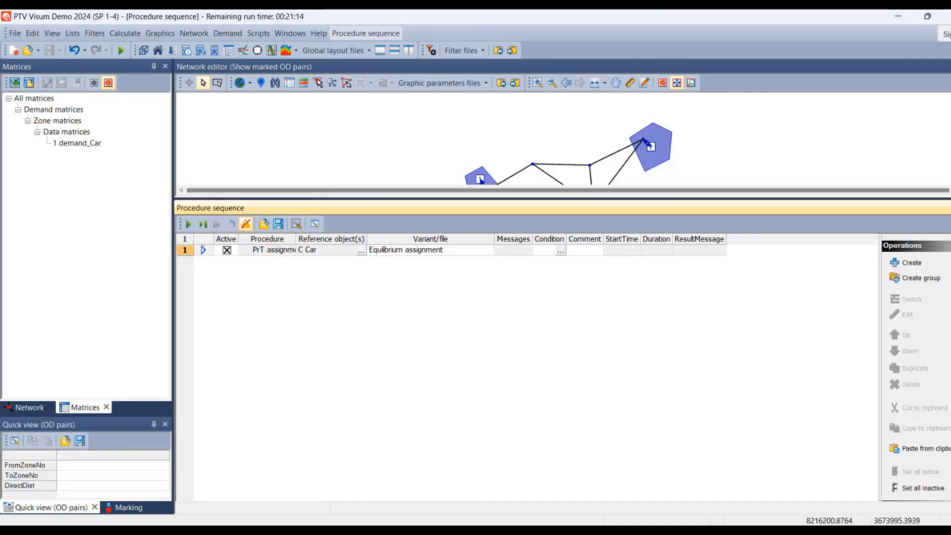
drag(578, 201, 578, 349)
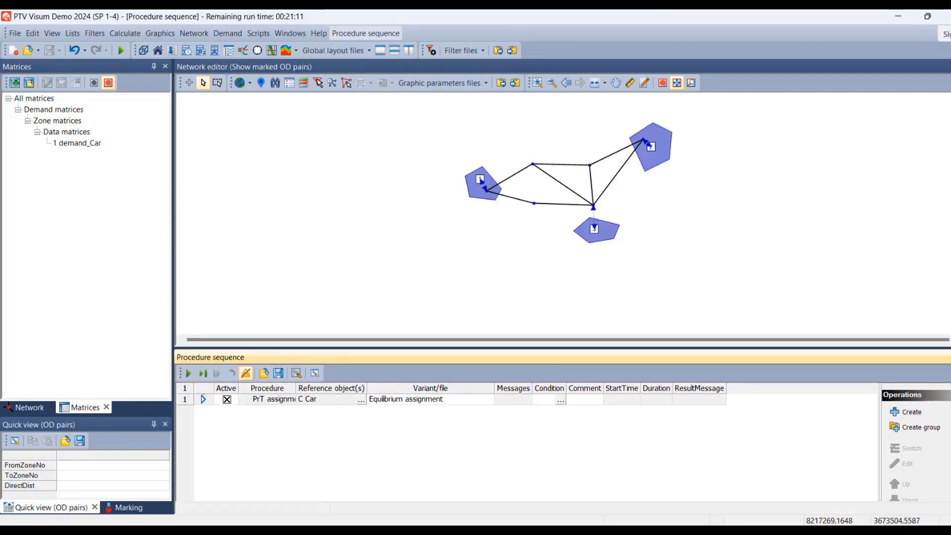
Run the procedure sequence with the equilibrium assignment and make Links the active network object type
click(578, 327)
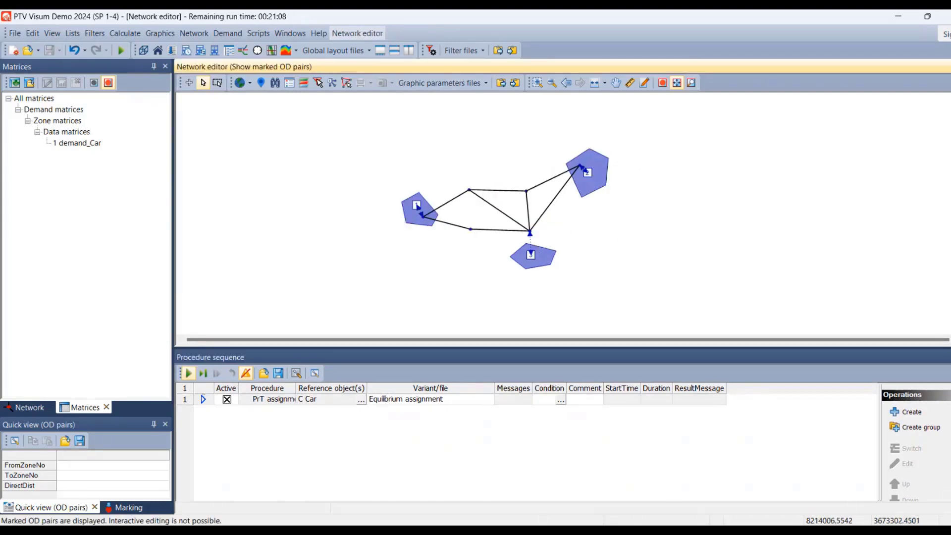
key(F5)
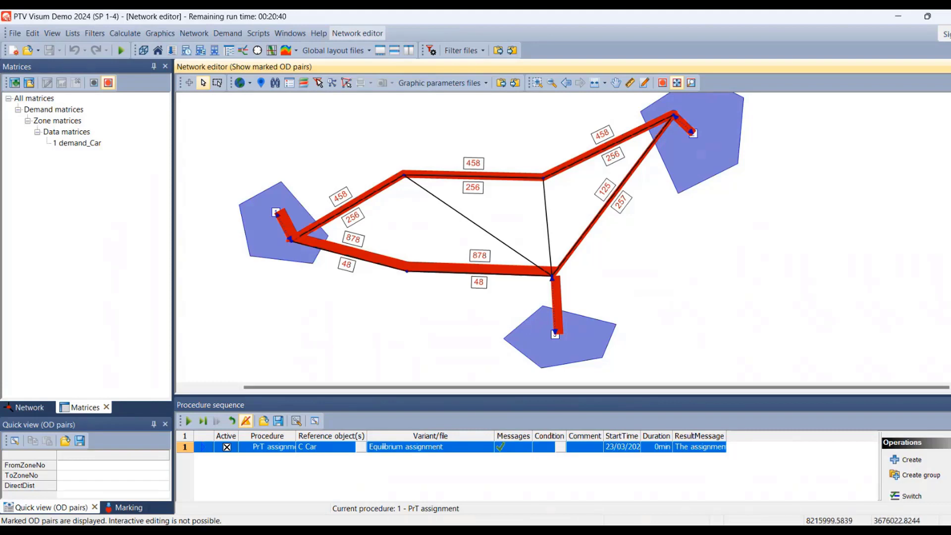
click(29, 407)
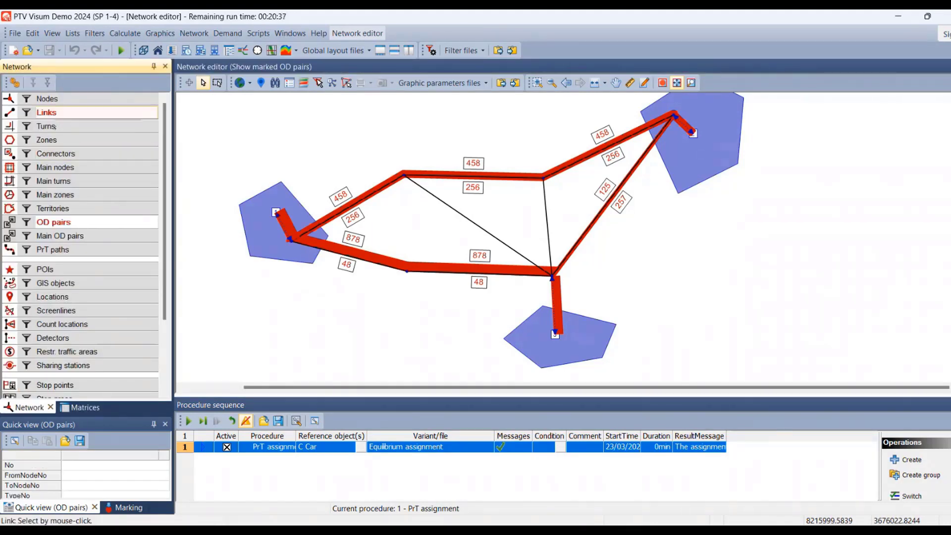
click(47, 112)
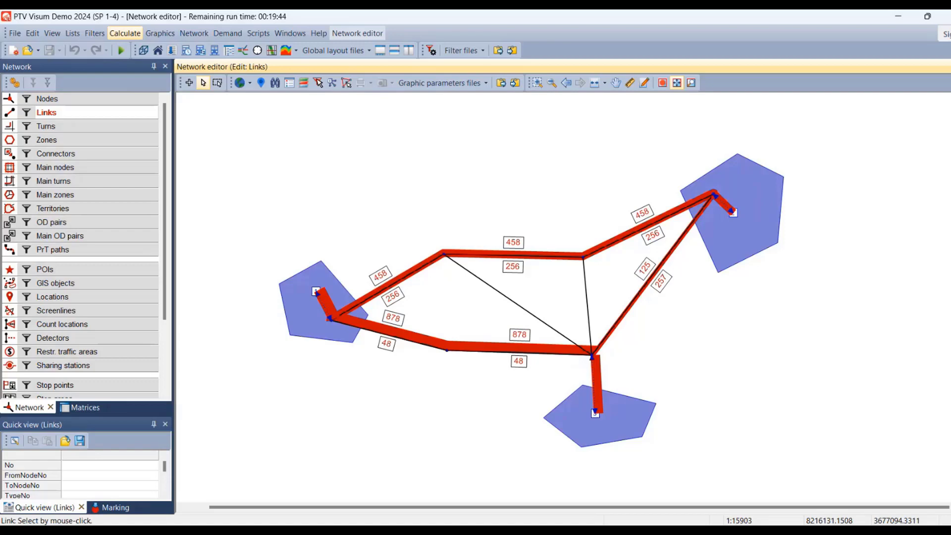
Reopen the procedure sequence and set the PrT assignment's variant to Incremental assignment
click(125, 34)
click(125, 33)
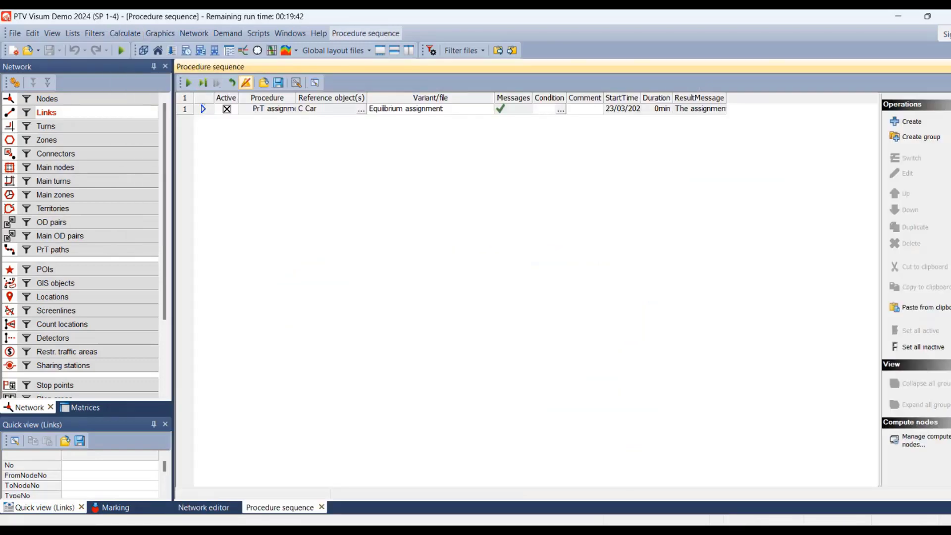
click(431, 109)
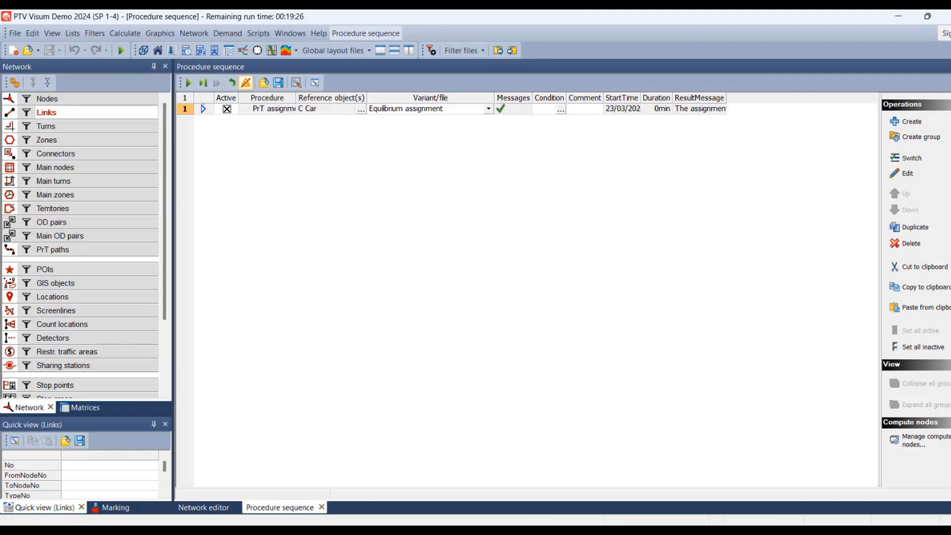
click(430, 109)
key(Down)
key(Return)
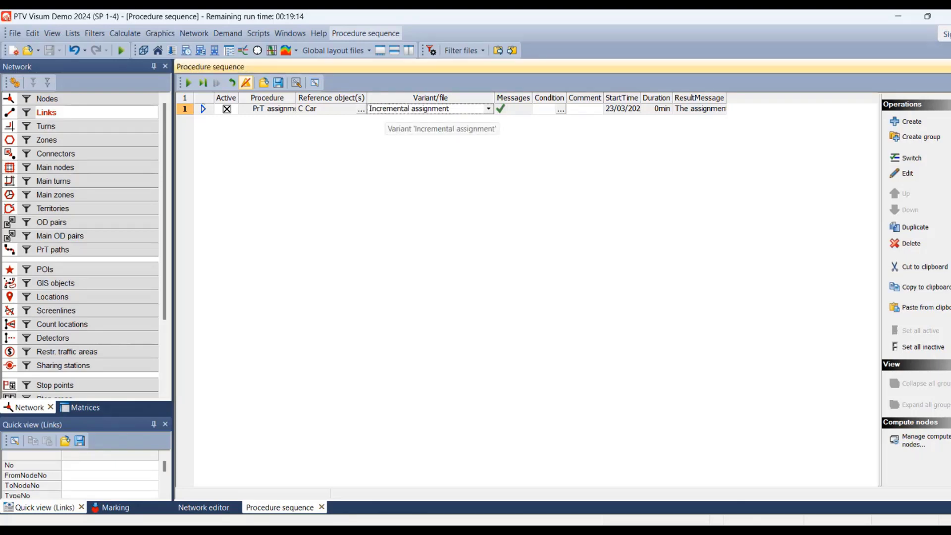
Examine the OD demand shares per iteration step of the incremental assignment, discard the parameters dialog and close the procedure sequence
key(Return)
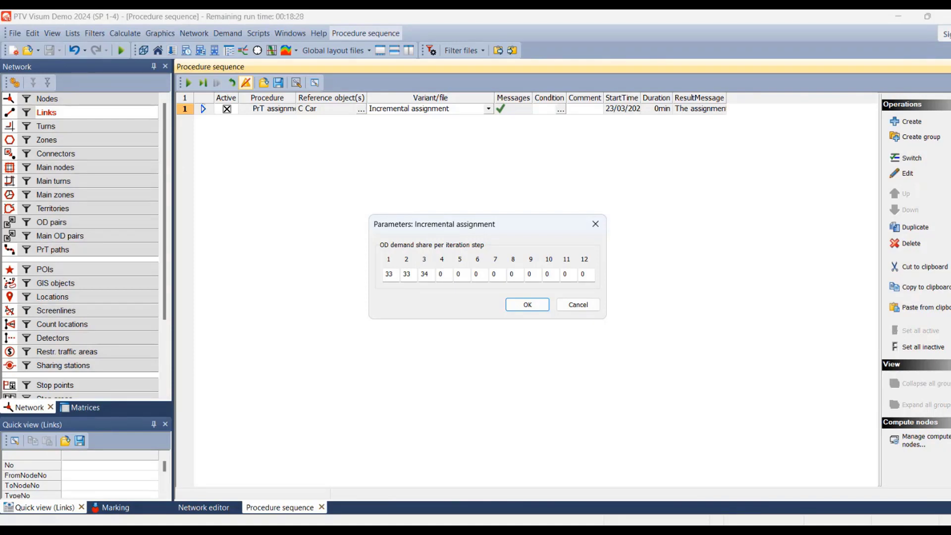
double_click(389, 274)
click(408, 274)
click(386, 274)
click(569, 306)
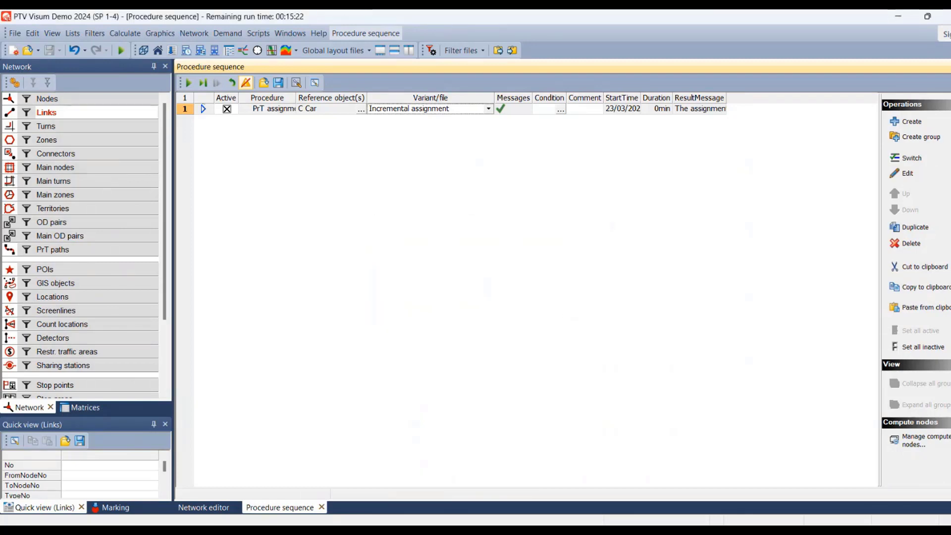
key(ctrl+F4)
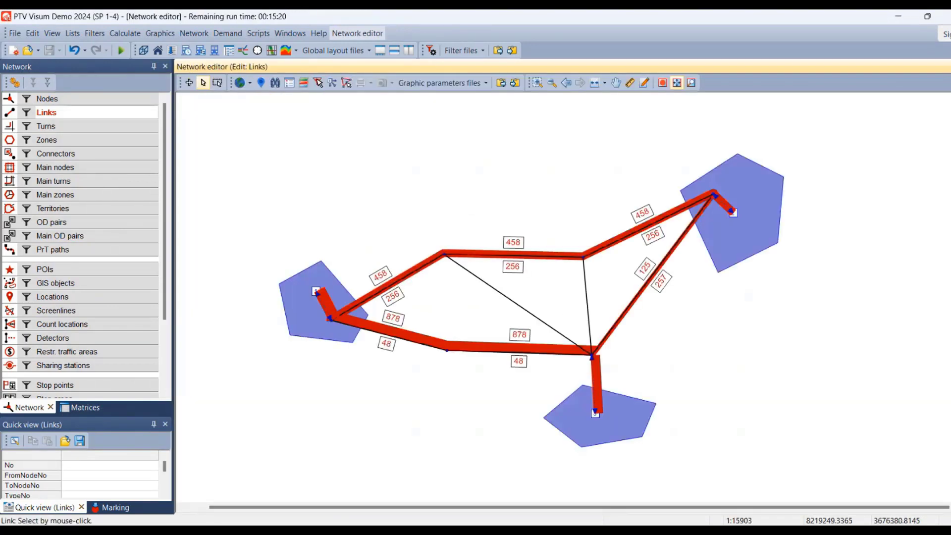
scroll(658, 282, up, 2)
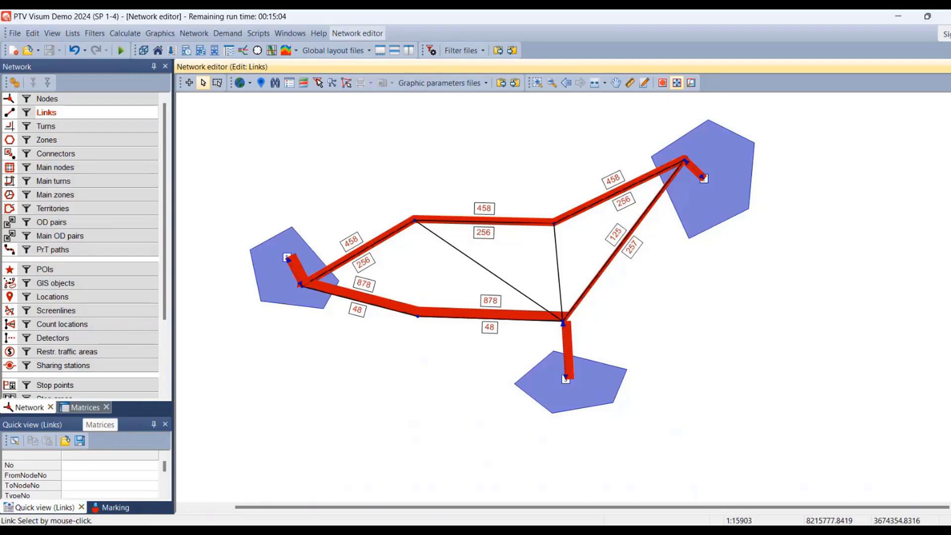
click(85, 407)
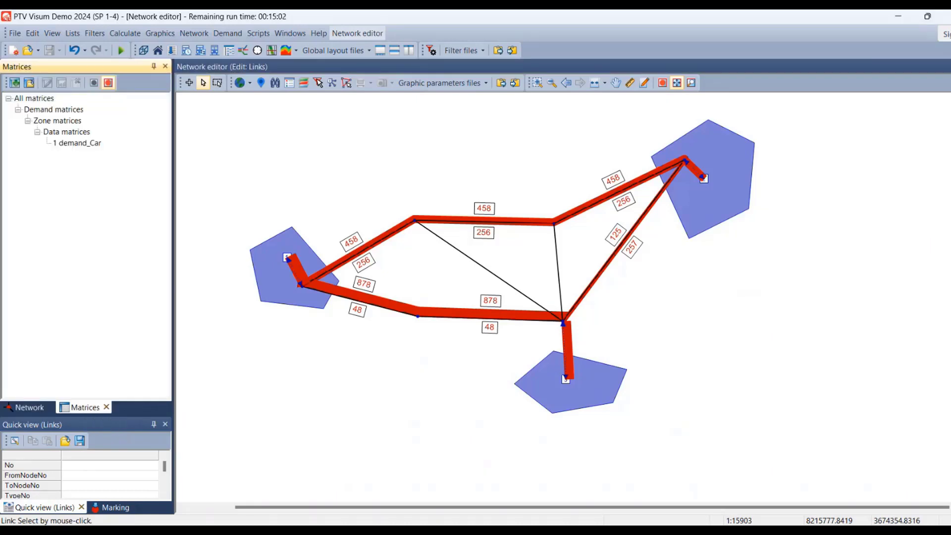
click(15, 83)
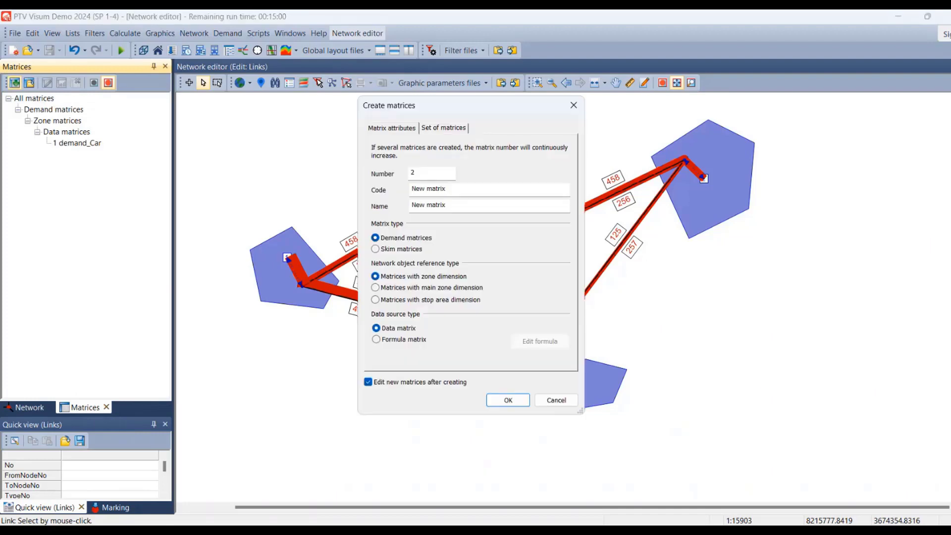
click(375, 249)
click(556, 400)
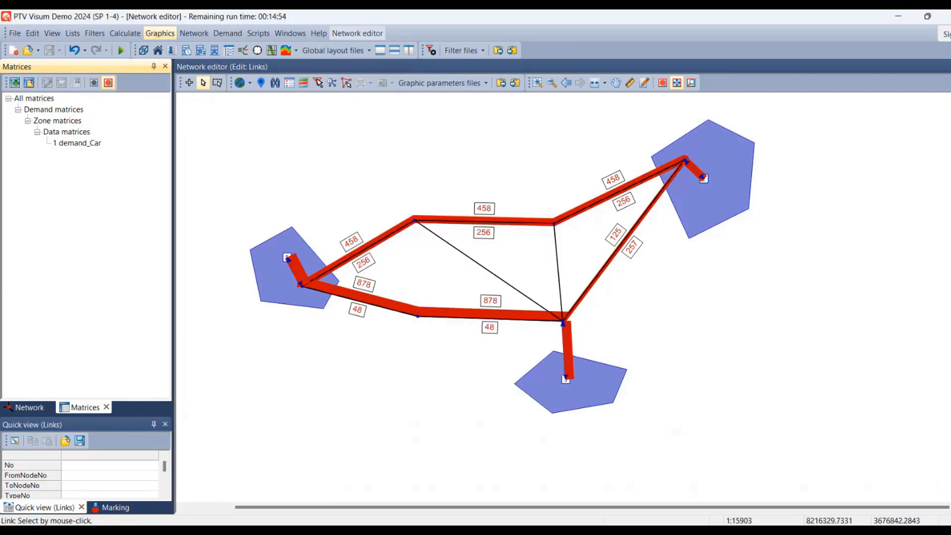
Examine the Demand model procedures available for the procedure sequence, discard the selection and return to the network editor
click(124, 33)
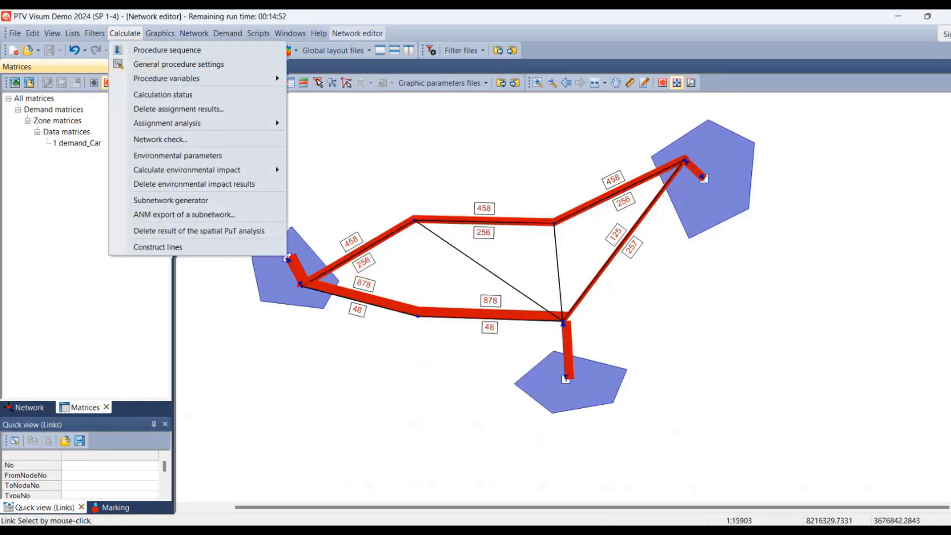
click(144, 48)
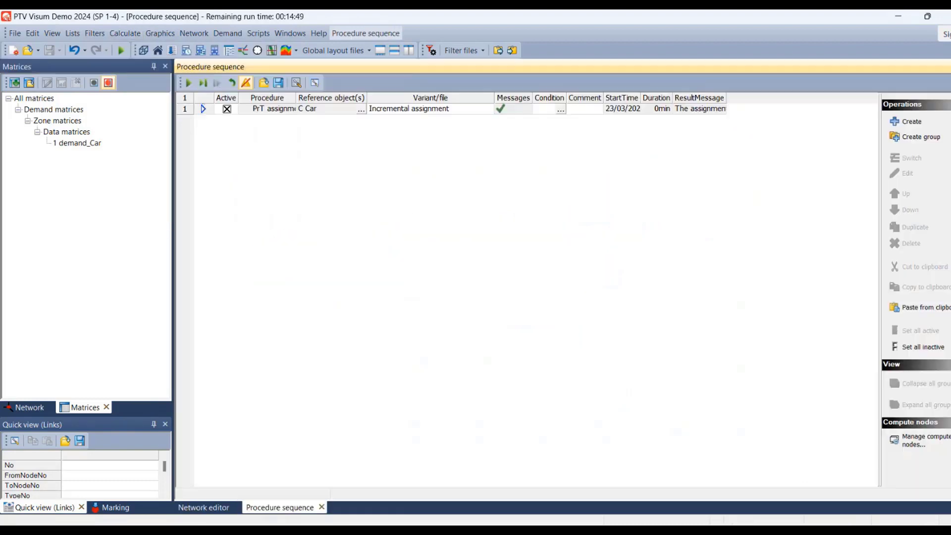
click(910, 122)
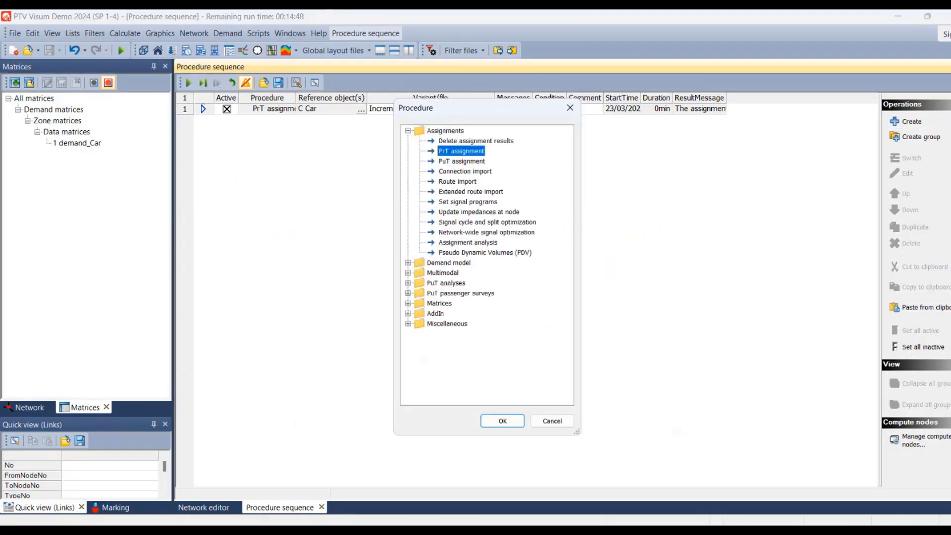
click(408, 263)
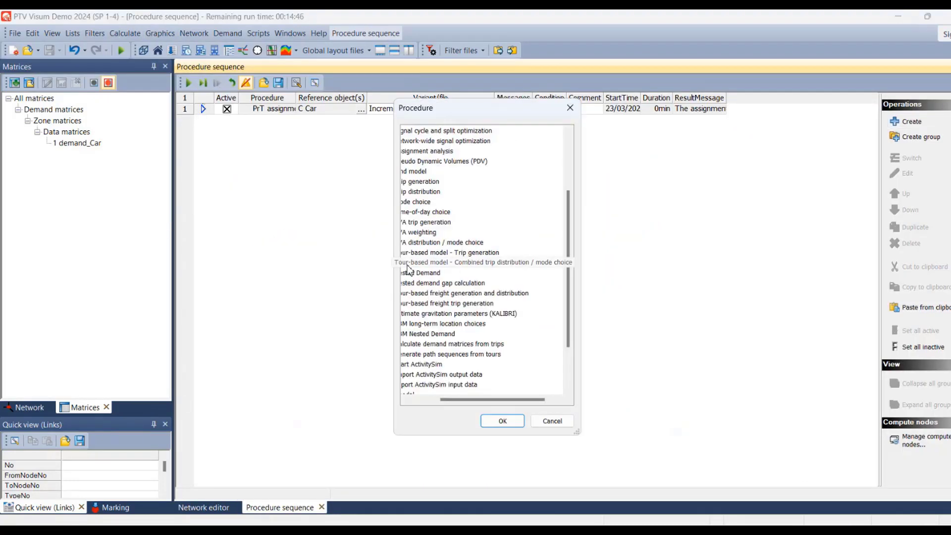
drag(466, 398, 443, 402)
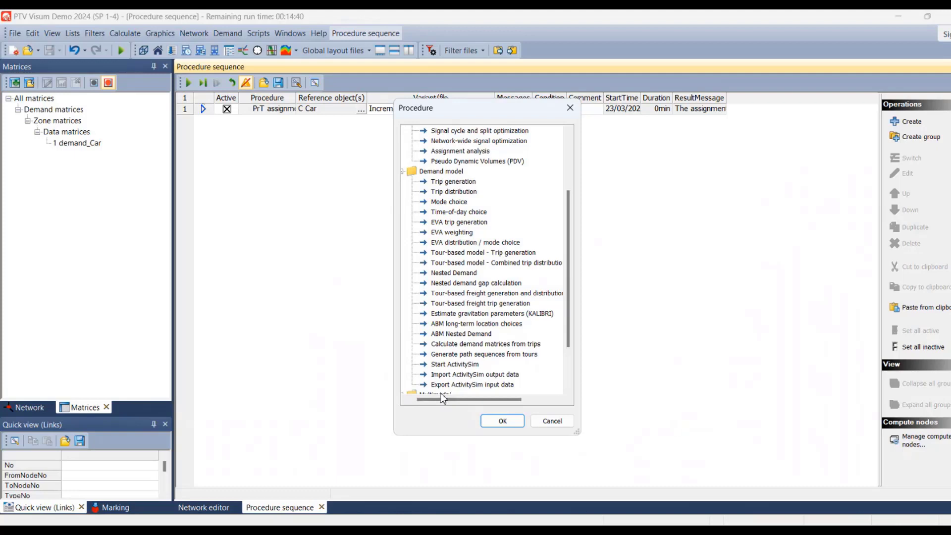
scroll(453, 364, down, 2)
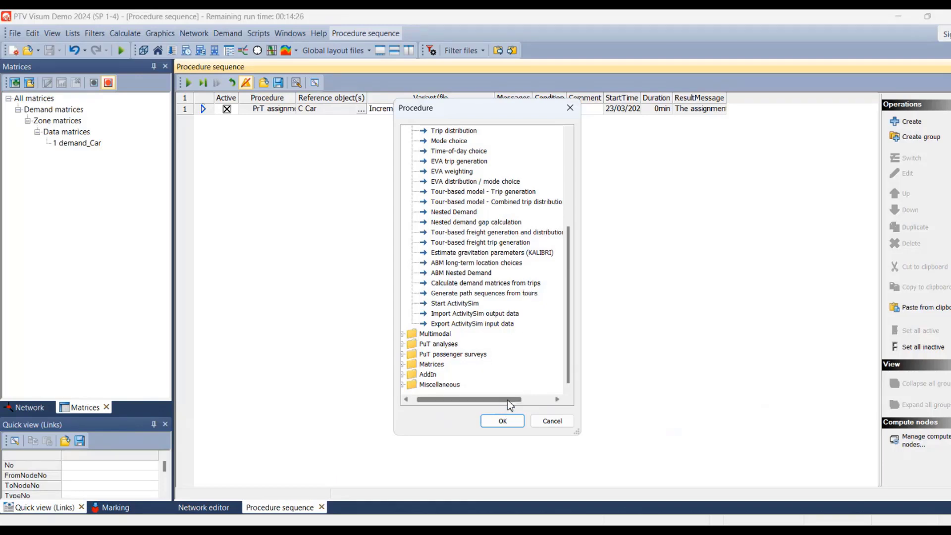
scroll(510, 404, up, 1)
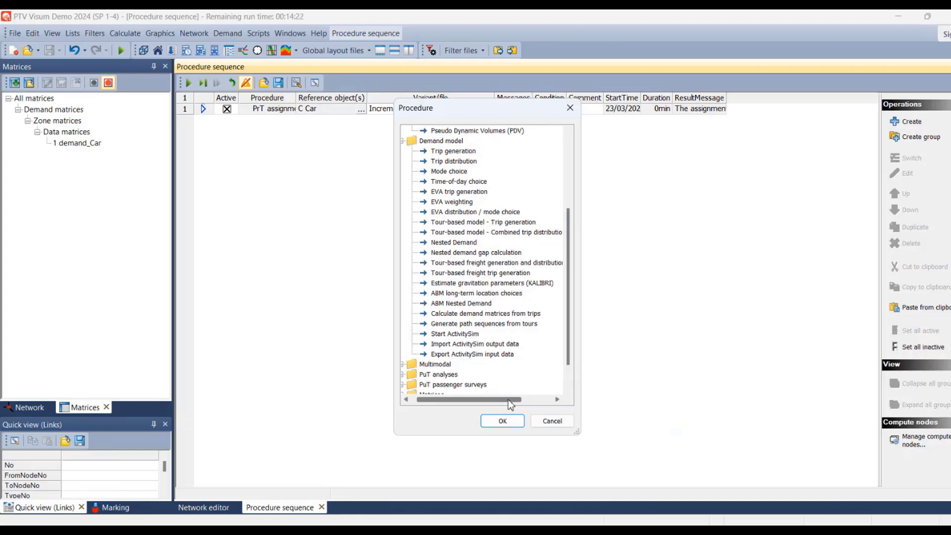
click(551, 422)
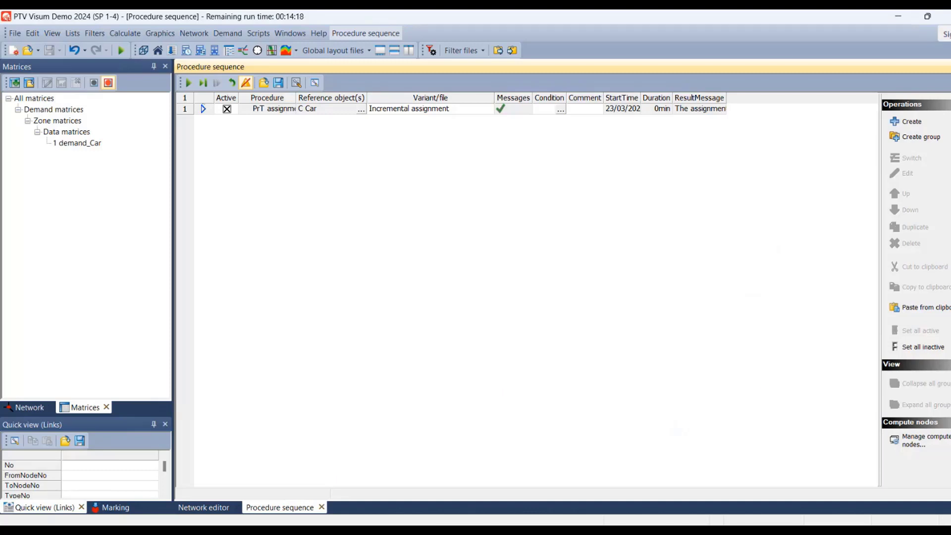
key(ctrl+Tab)
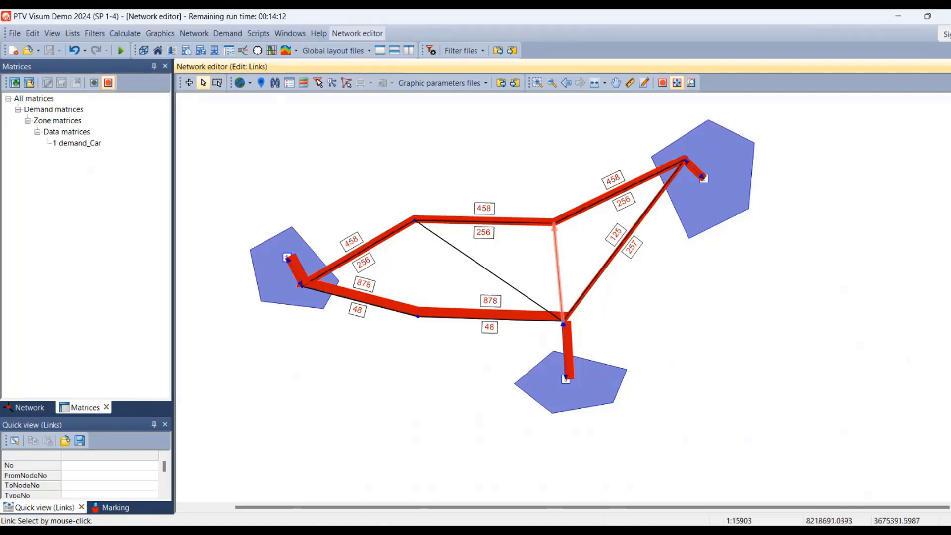
scroll(562, 290, down, 1)
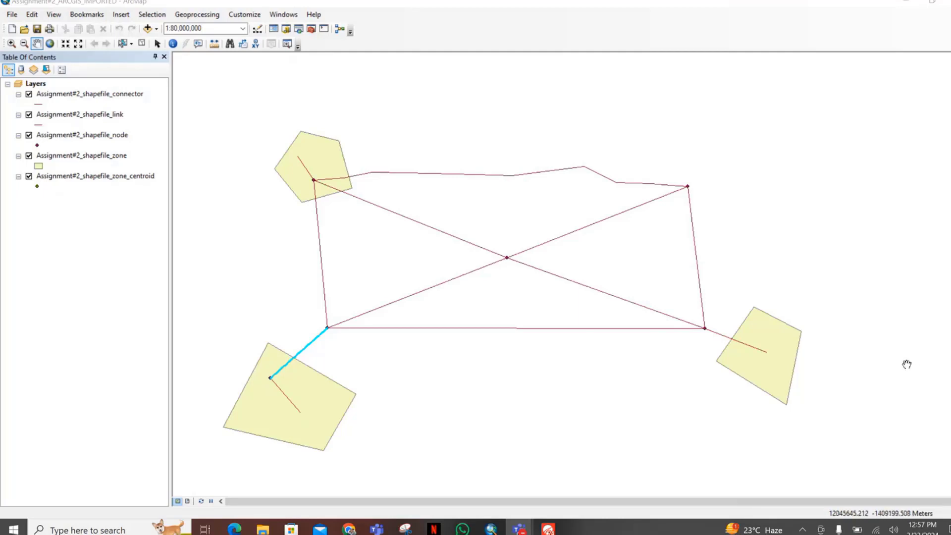
Switch to ArcMap and dismiss the Getting Started dialog to work in the untitled map
click(537, 6)
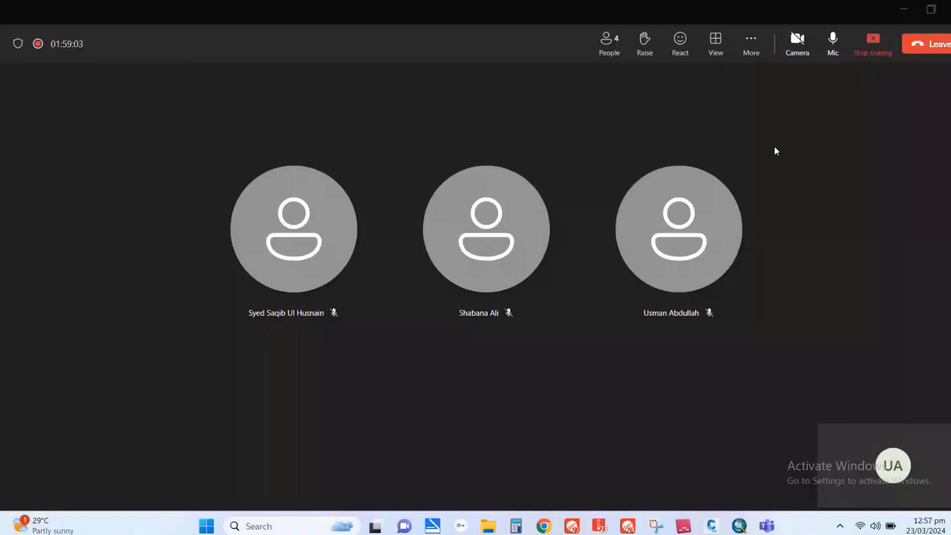
click(873, 43)
mouse_move(739, 526)
click(693, 438)
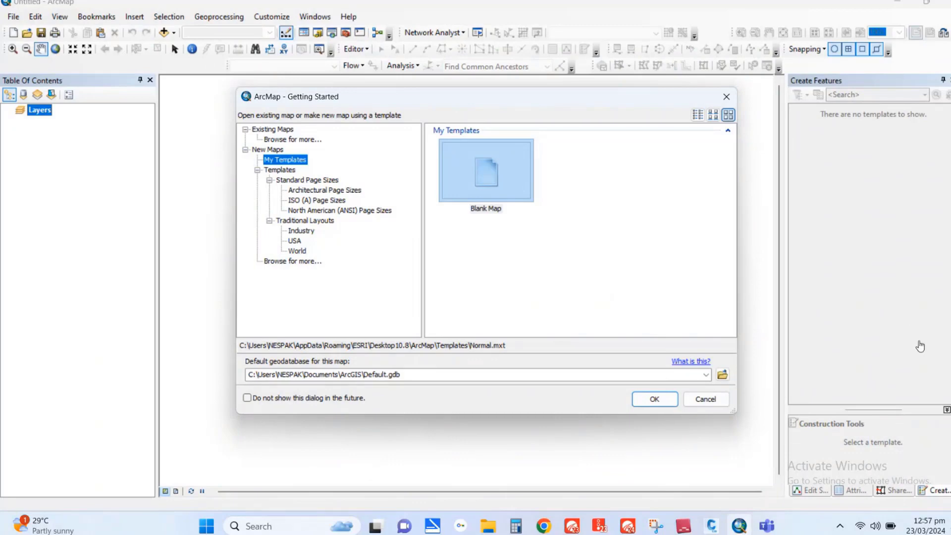
click(706, 401)
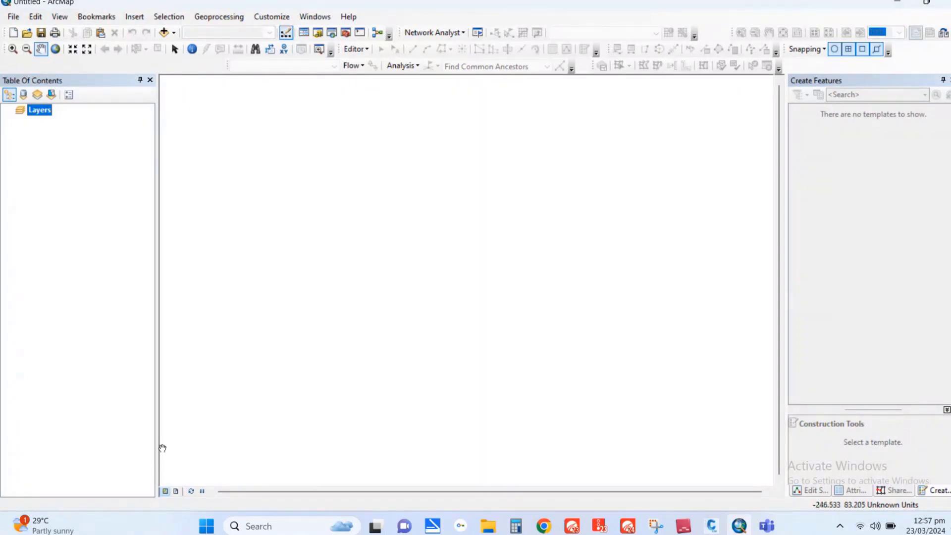
Search Windows for "arc", launch ArcCatalog and narrow its Catalog Tree
click(258, 526)
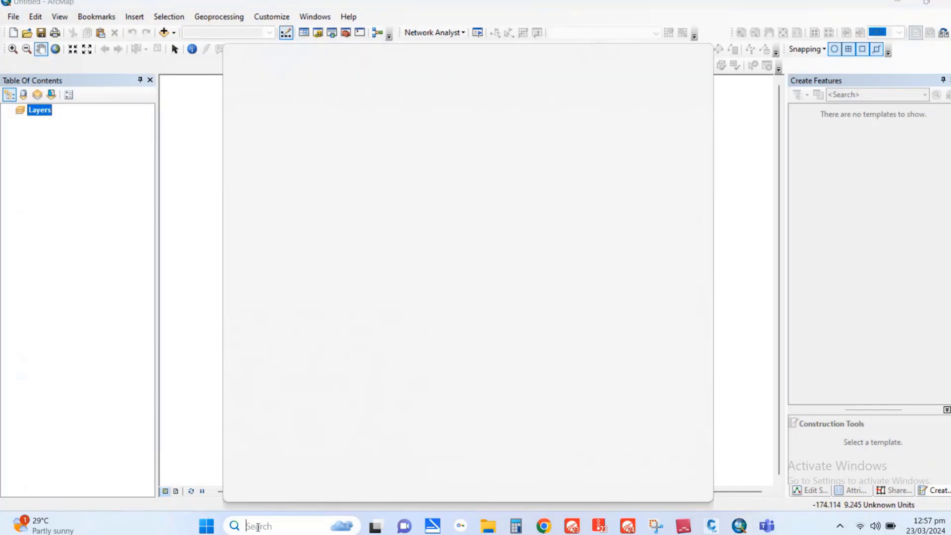
text(arc)
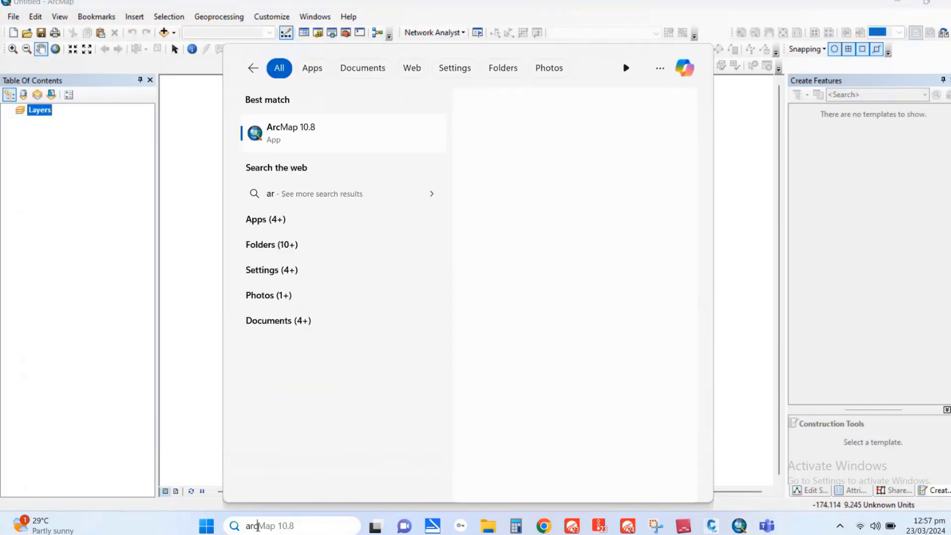
click(352, 189)
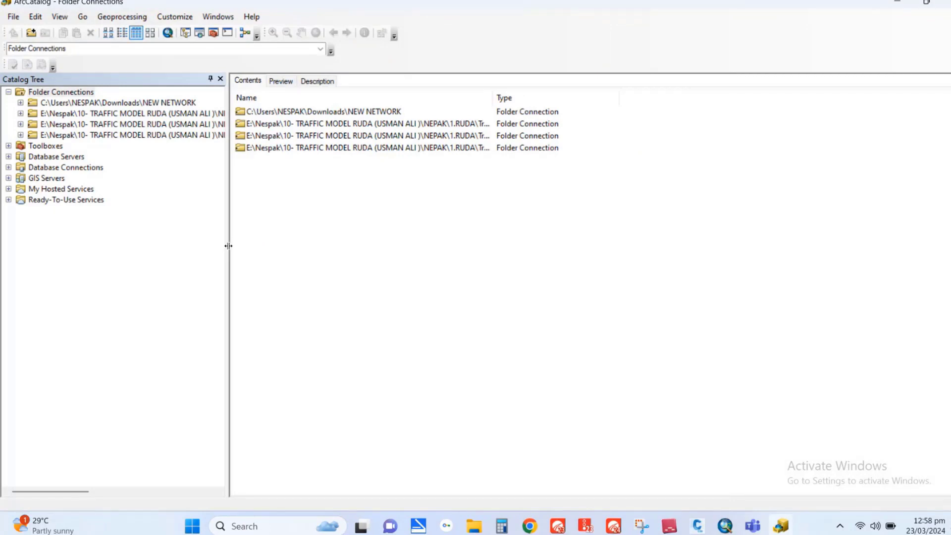
drag(228, 246, 143, 239)
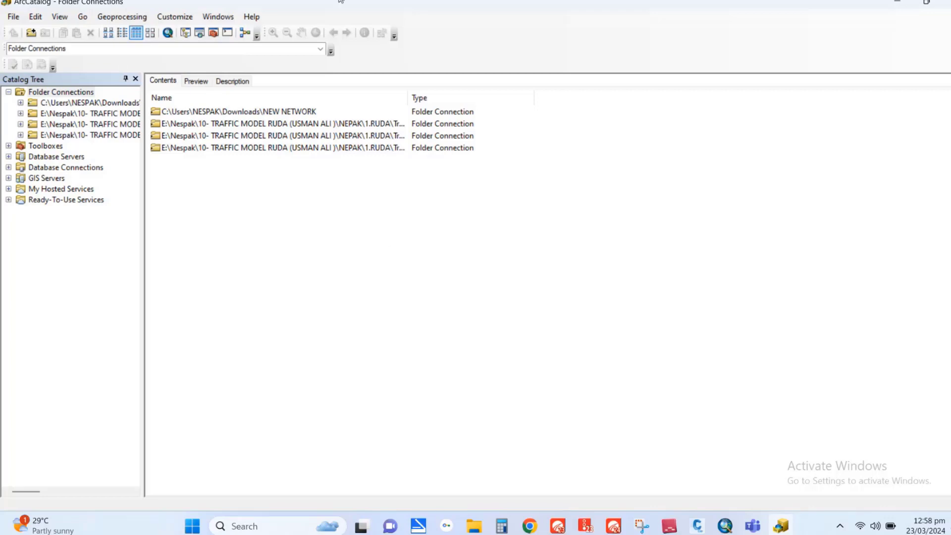
Switch back to ArcMap, show the Catalog window in place of Create Features and widen it
click(725, 526)
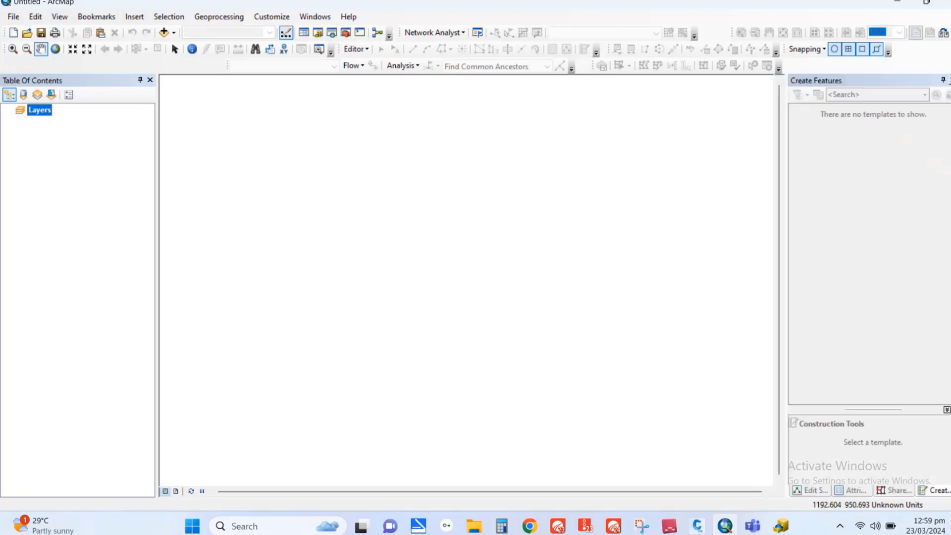
click(319, 32)
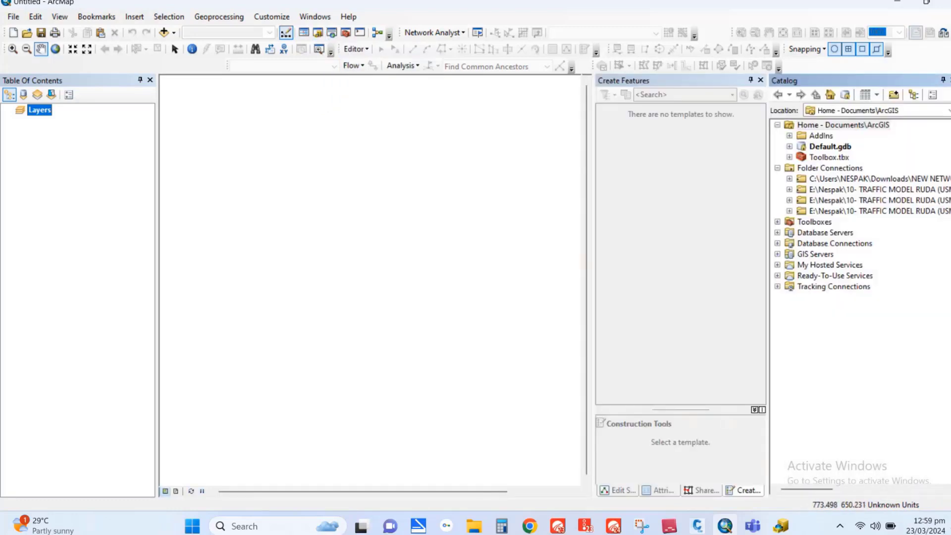
click(751, 80)
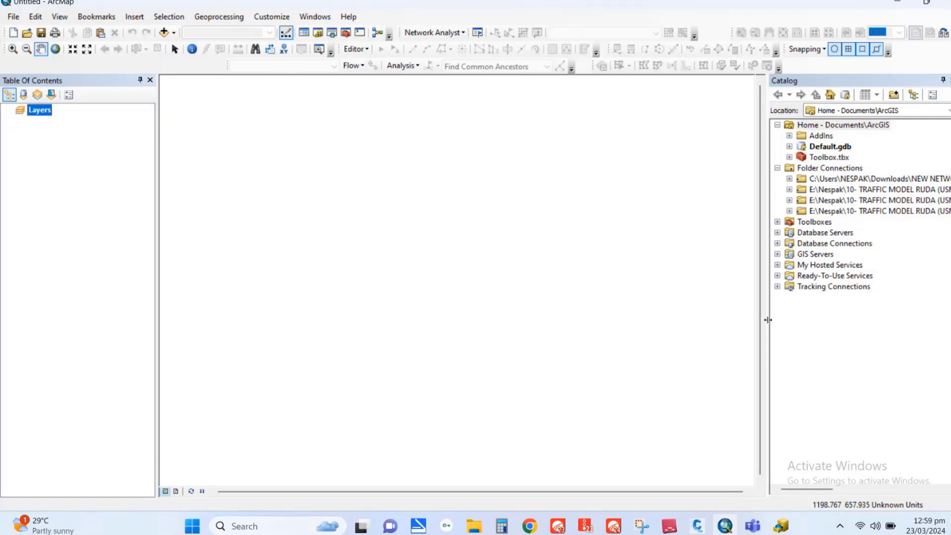
drag(771, 324, 736, 318)
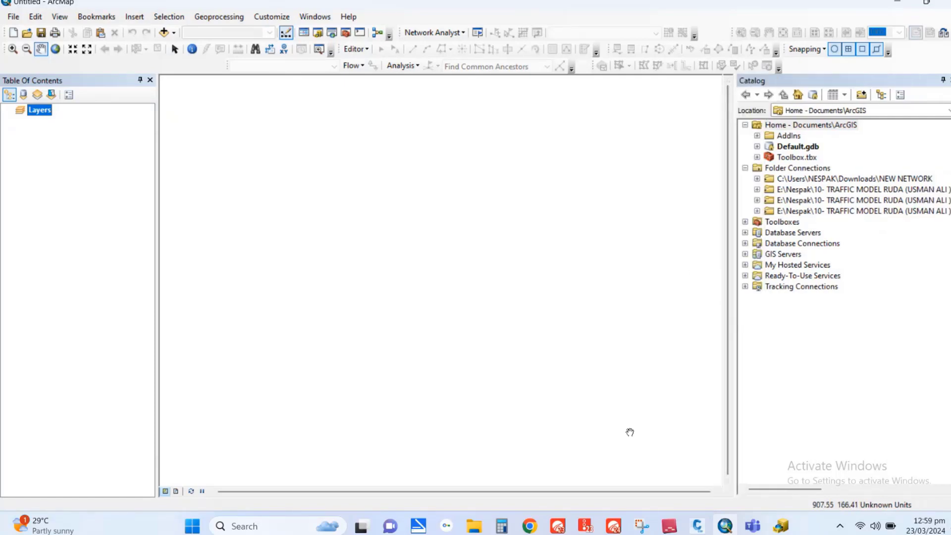
Switch to the Downloads folder in File Explorer and create a new folder named ArcGIS_class
mouse_move(475, 531)
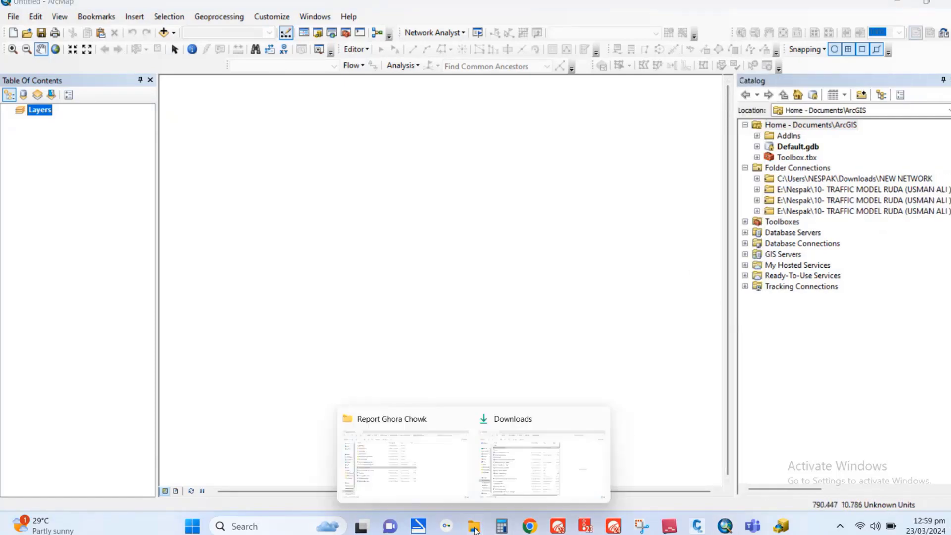
click(524, 456)
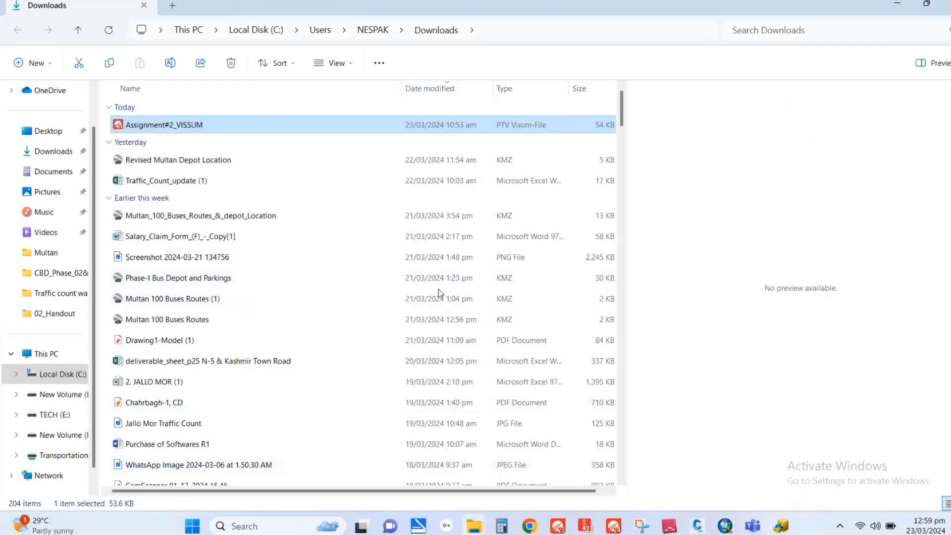
click(33, 63)
click(46, 93)
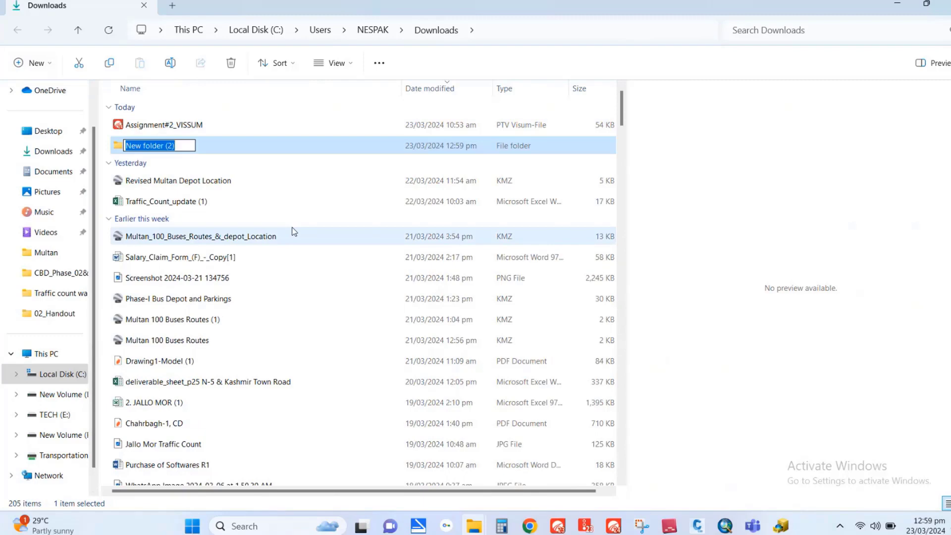
text(RA)
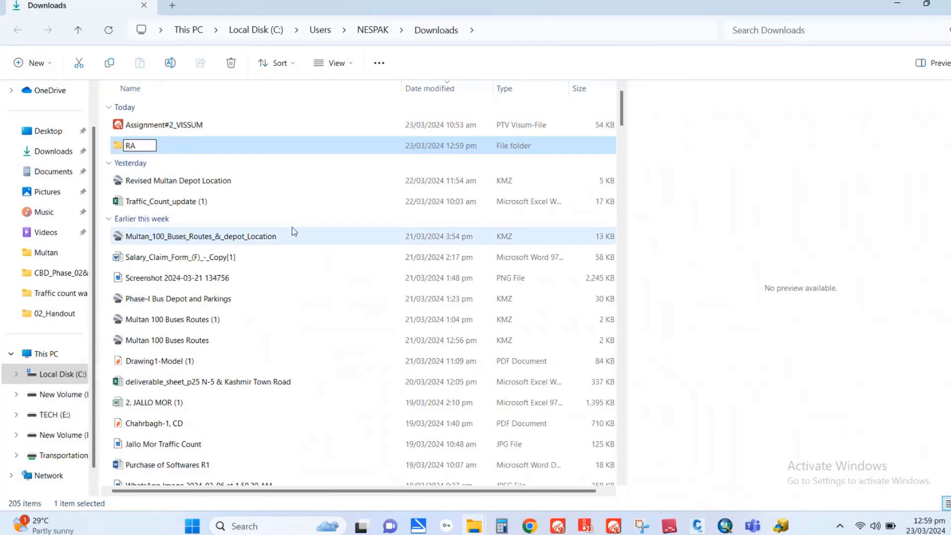
key(BackSpace)
key(BackSpace)
text(ArcGIS_class)
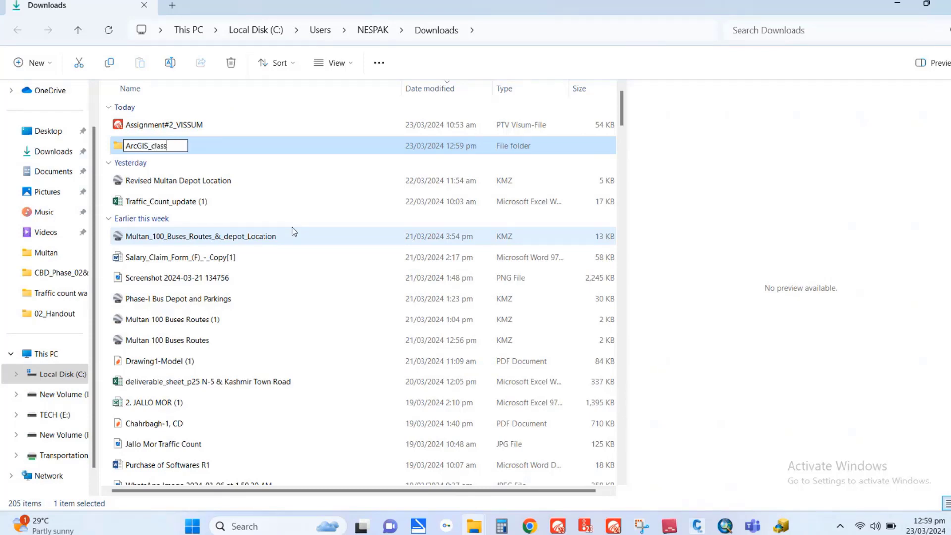
key(Return)
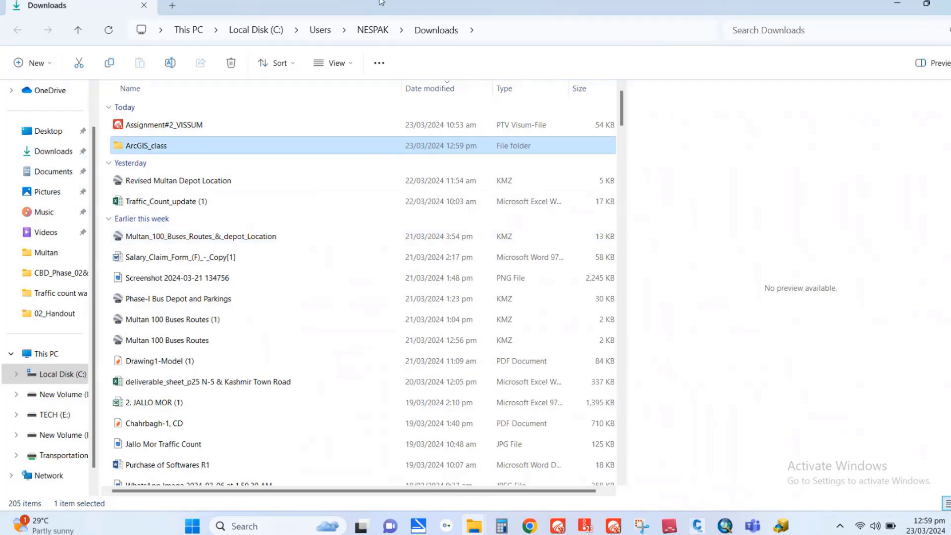
Create a subfolder named Road_network inside ArcGIS_class, go back to Downloads and switch to ArcMap
double_click(226, 145)
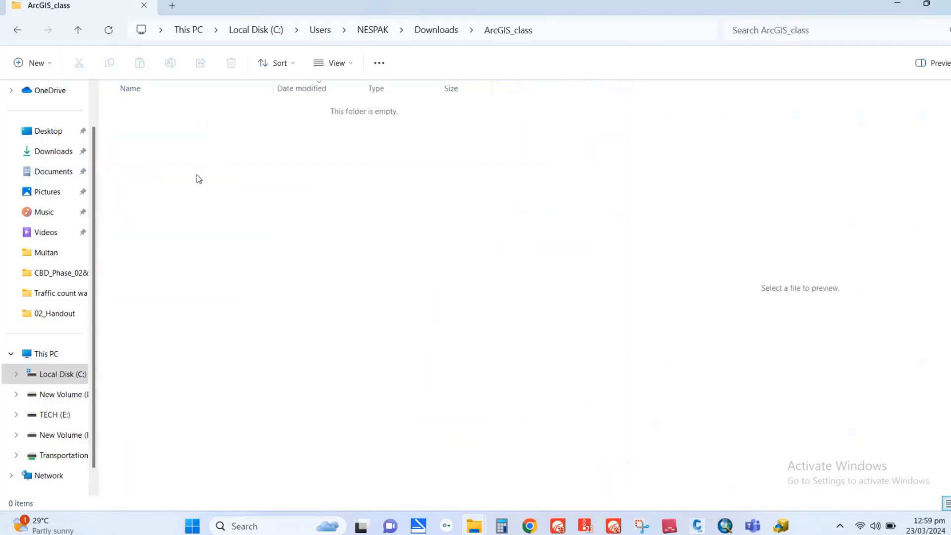
click(34, 64)
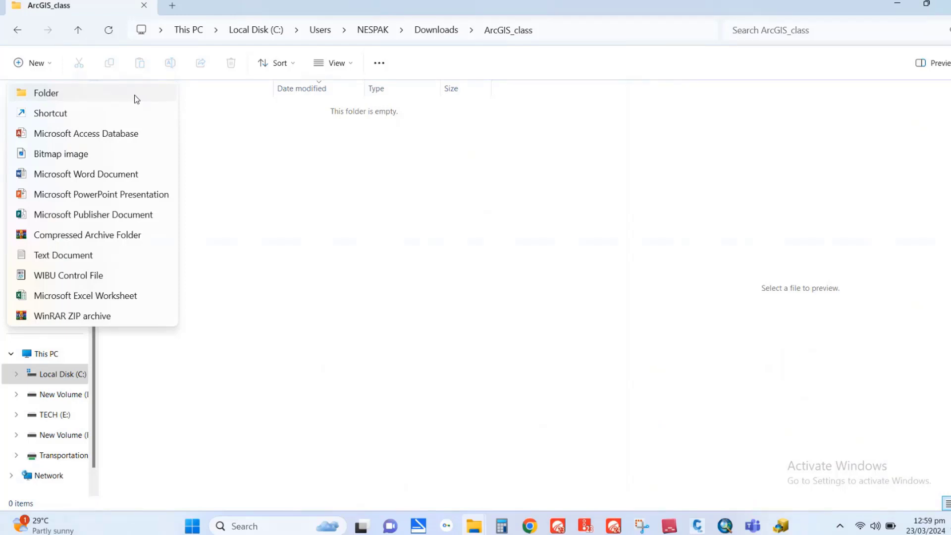
click(137, 99)
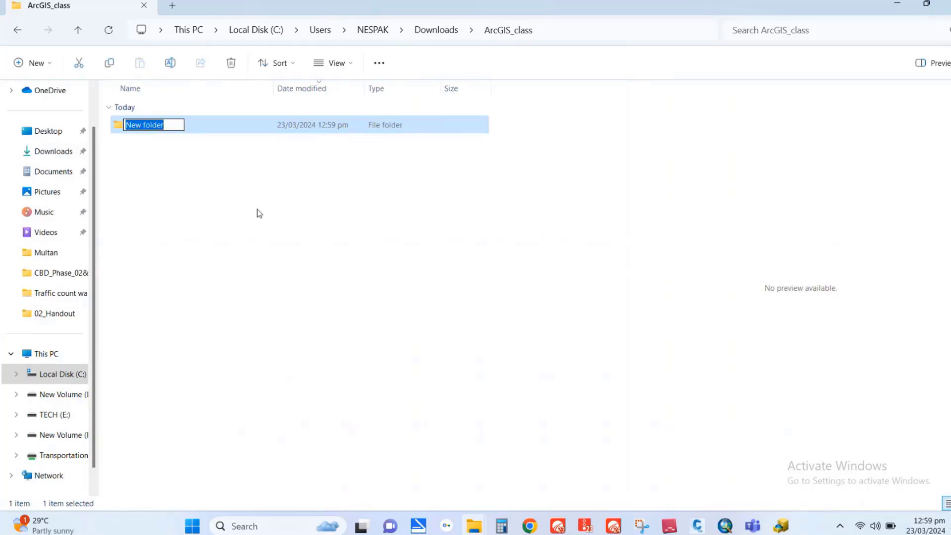
text(ne)
key(BackSpace)
key(BackSpace)
text(R)
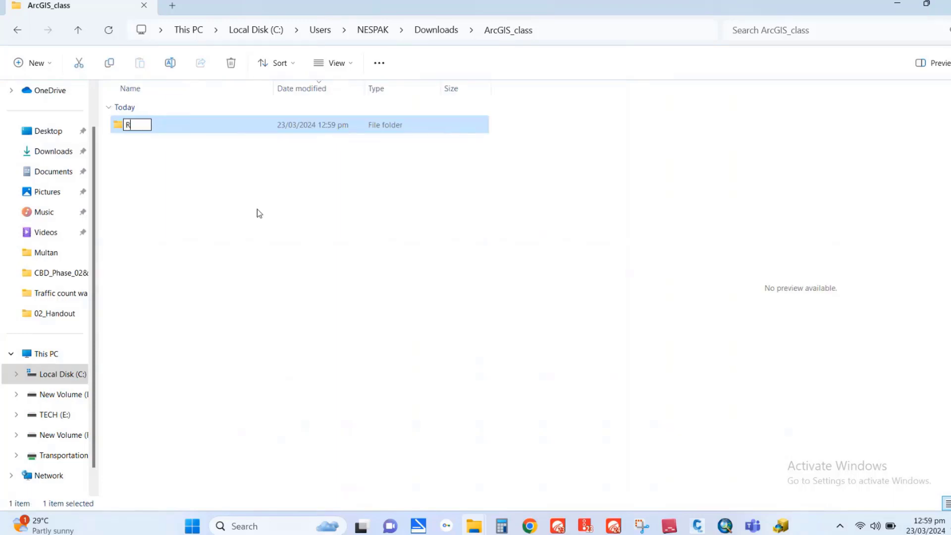
text(oad_network)
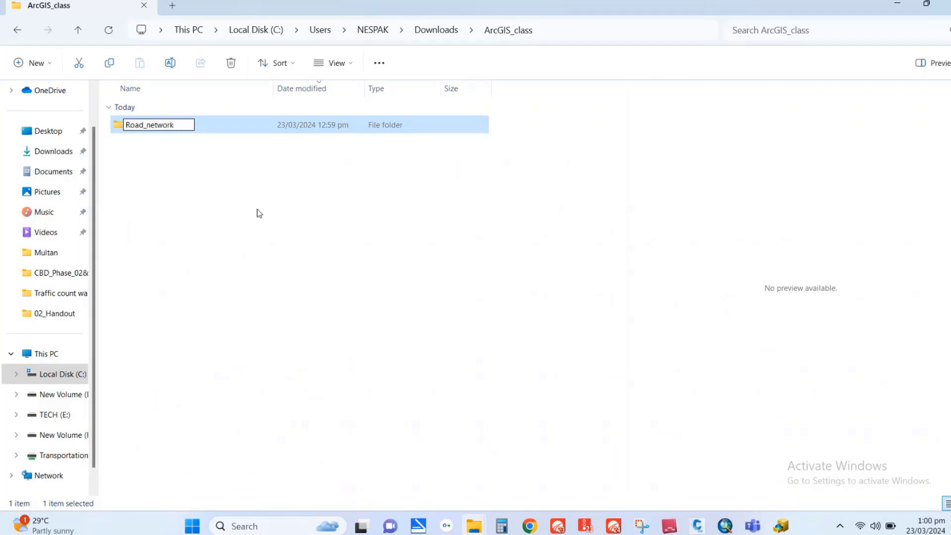
key(Return)
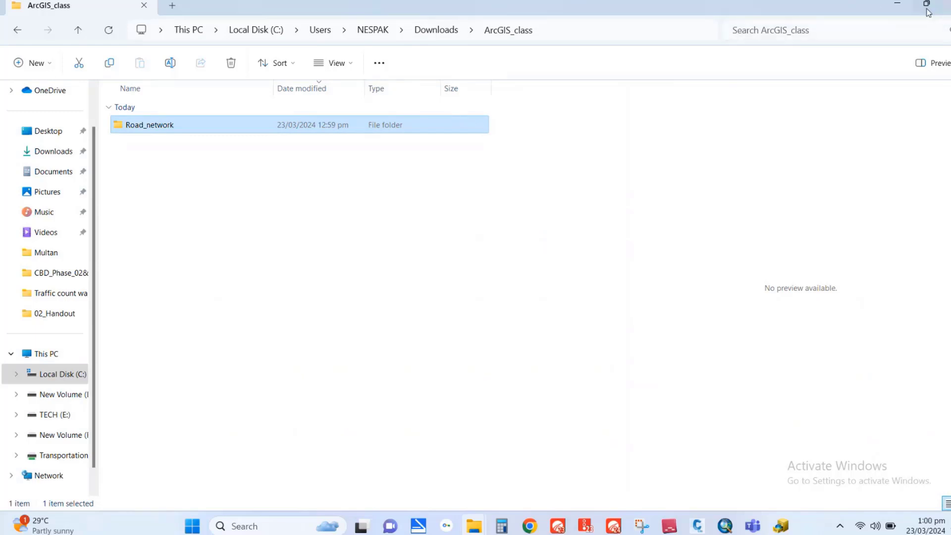
click(83, 32)
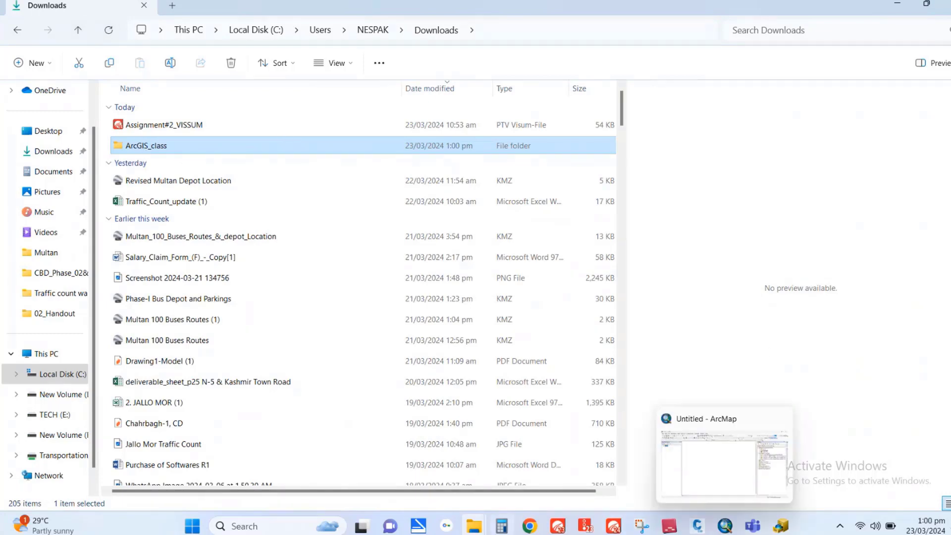
click(725, 526)
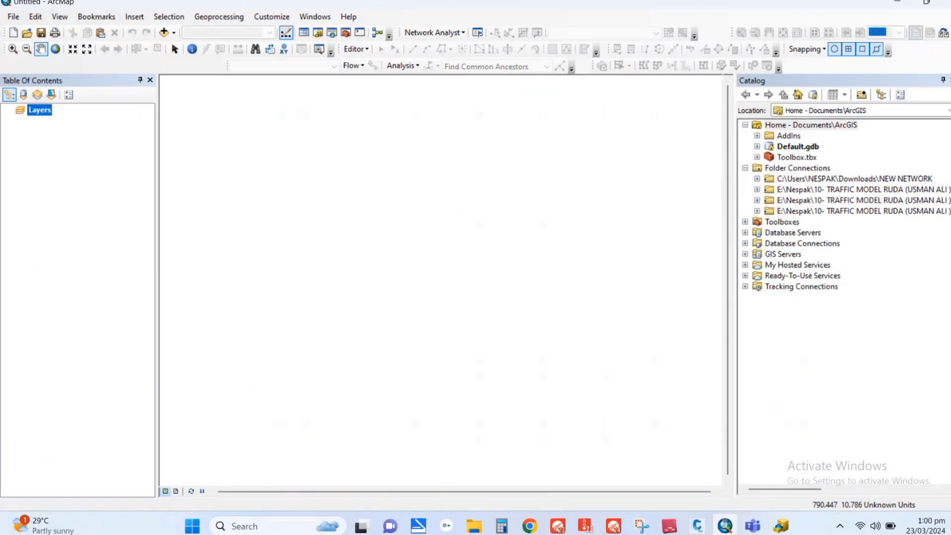
Widen the Catalog window in ArcMap moderately and close ArcCatalog
click(781, 526)
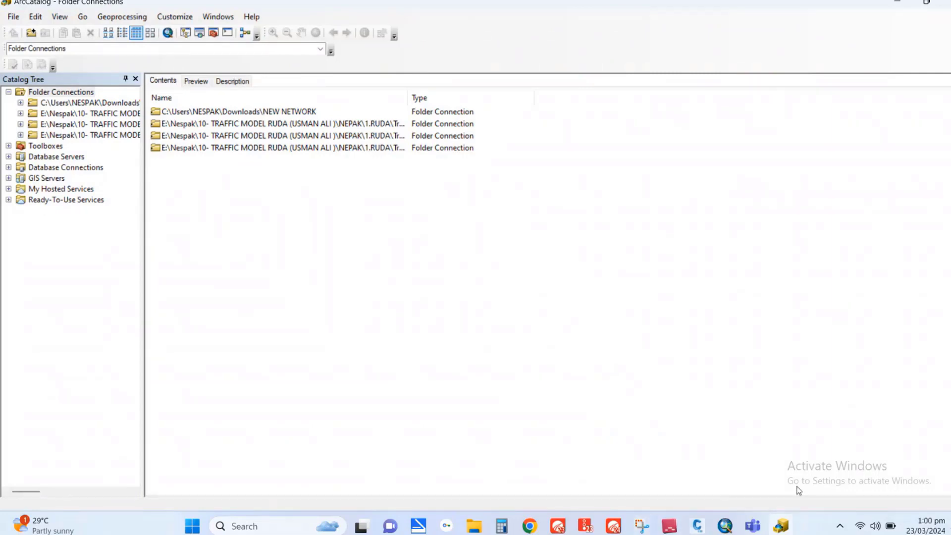
click(728, 526)
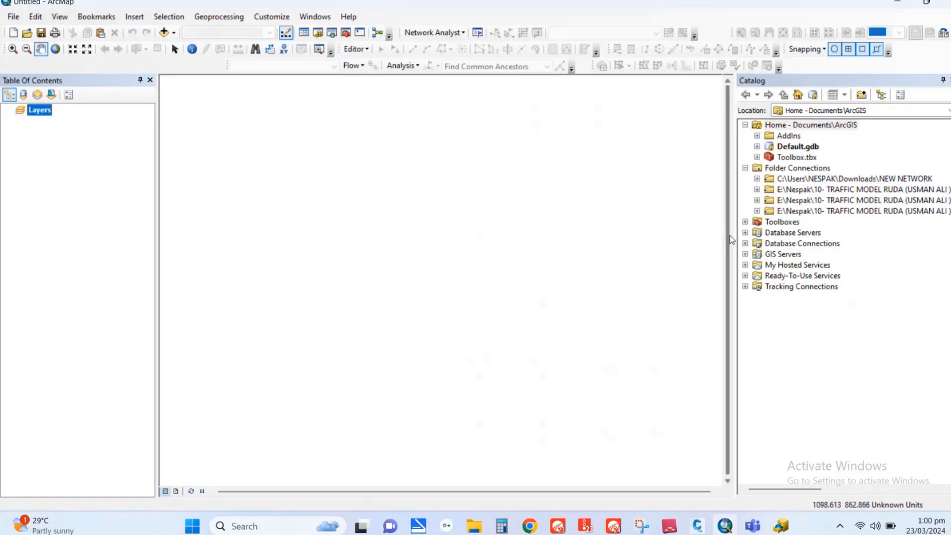
drag(734, 238, 520, 239)
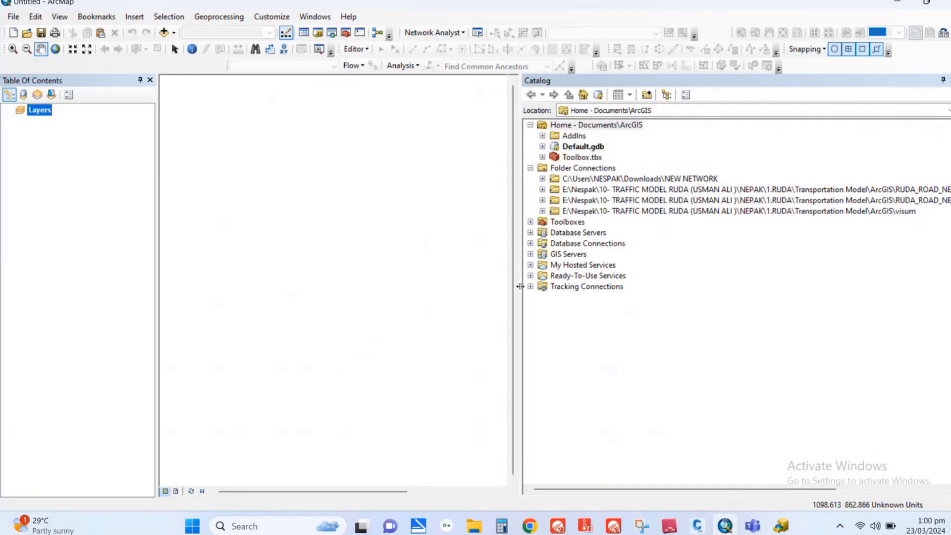
drag(520, 286, 691, 275)
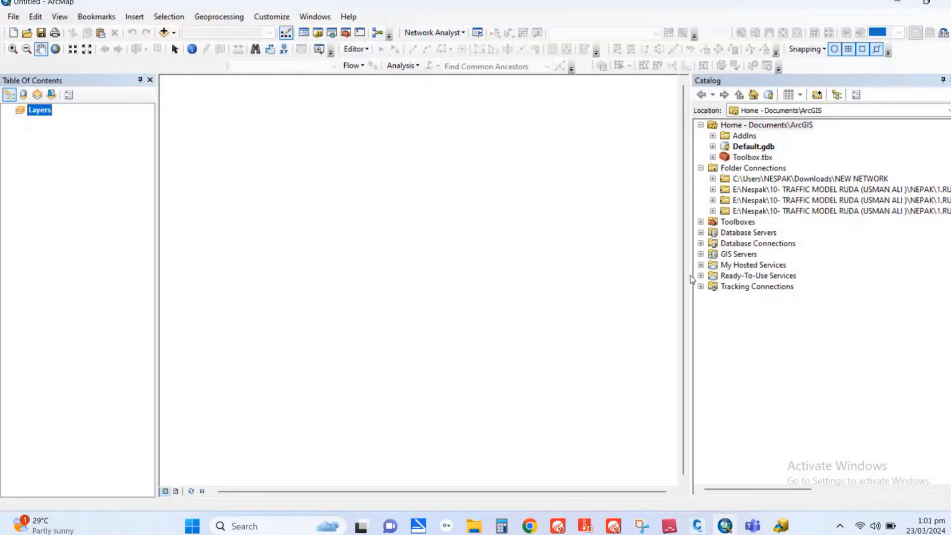
click(781, 526)
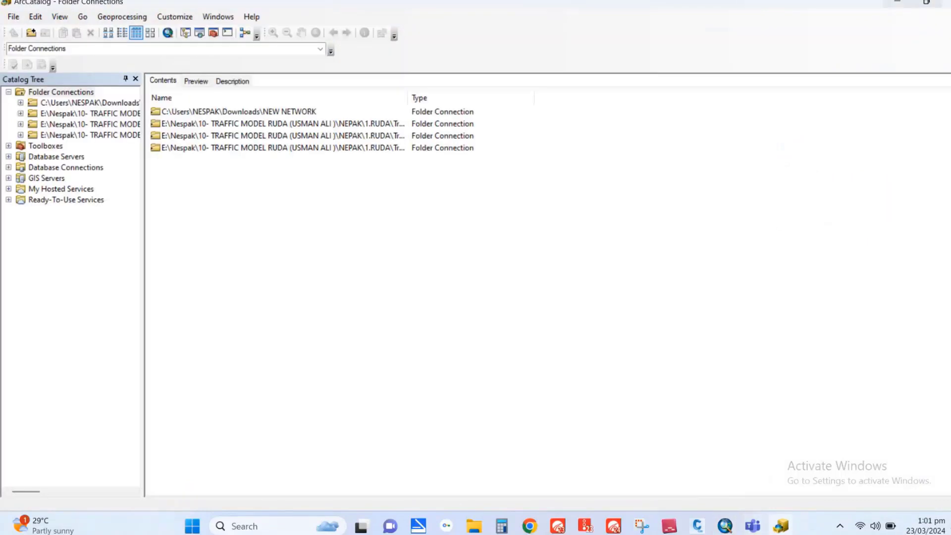
click(941, 3)
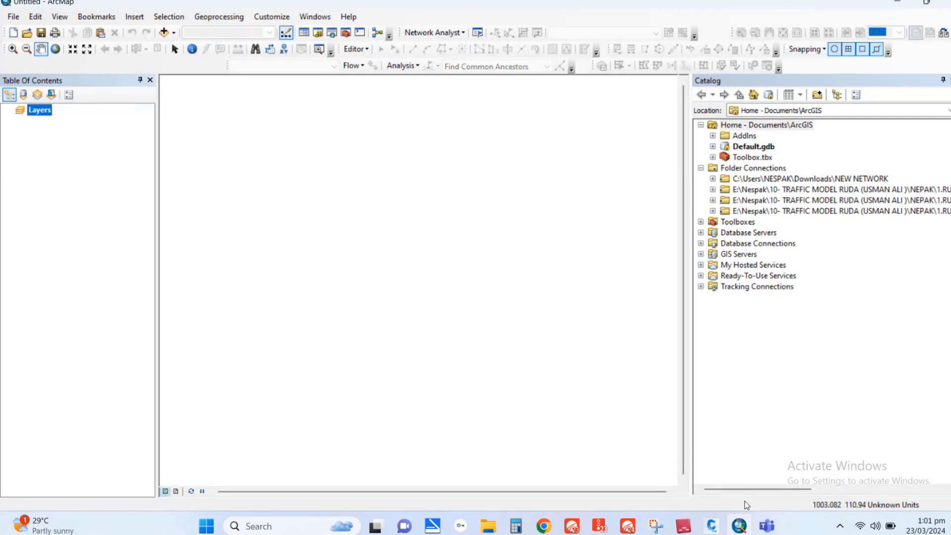
Switch to the Microsoft Teams meeting, mute and unmute the microphone, and return to ArcMap
mouse_move(767, 526)
click(681, 464)
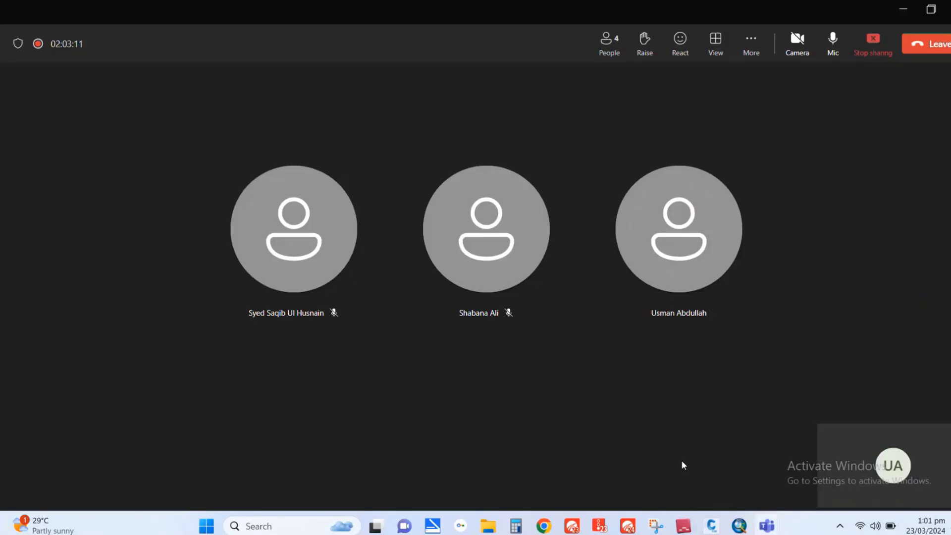
click(833, 45)
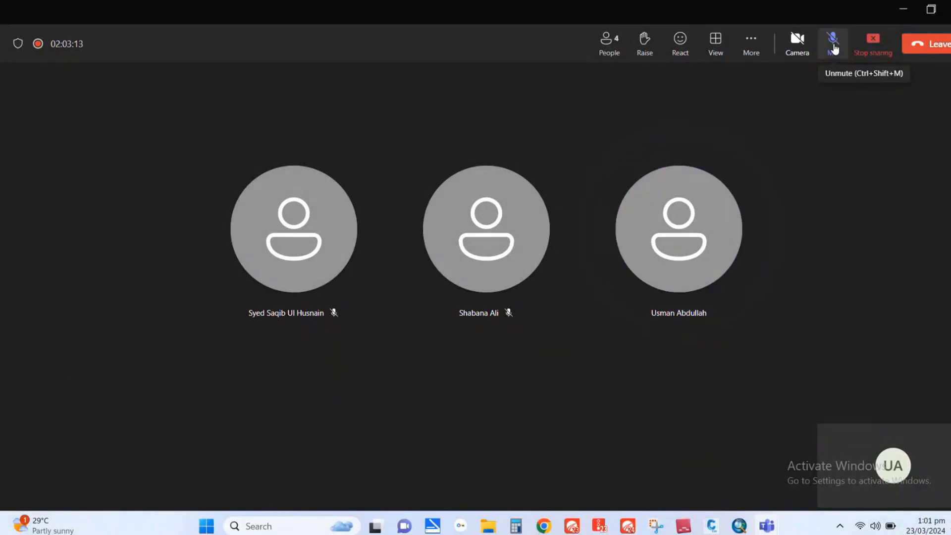
click(833, 45)
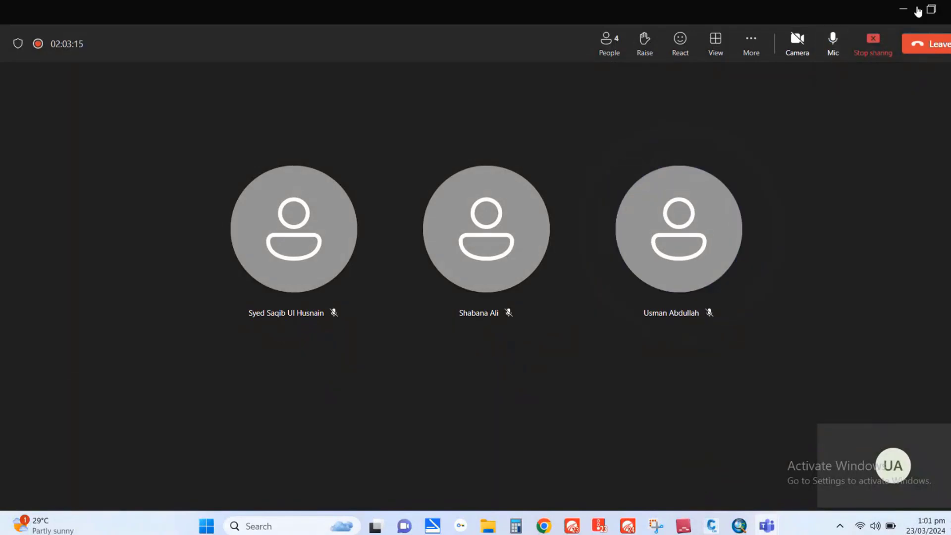
click(739, 525)
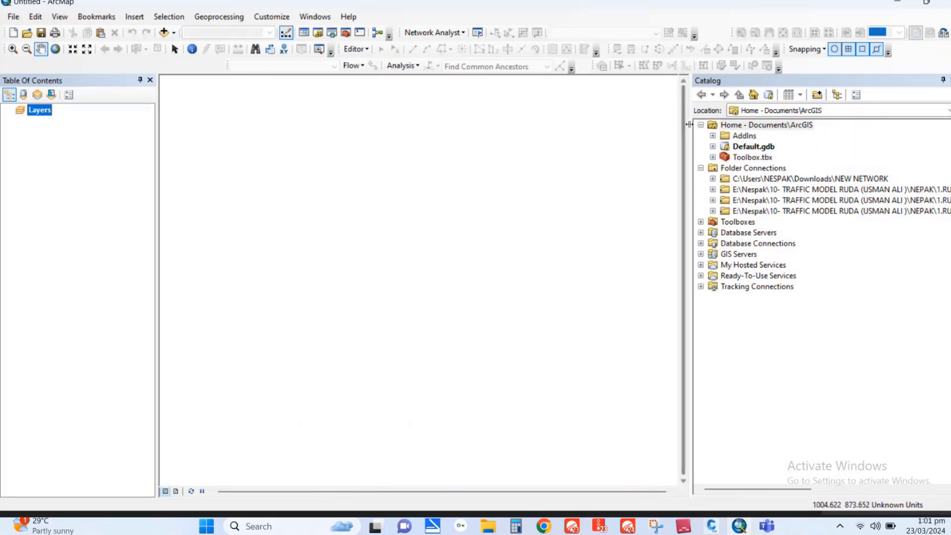
Widen the Catalog window and add a folder connection to Downloads\ArcGIS_class\Road_network
drag(687, 129, 568, 123)
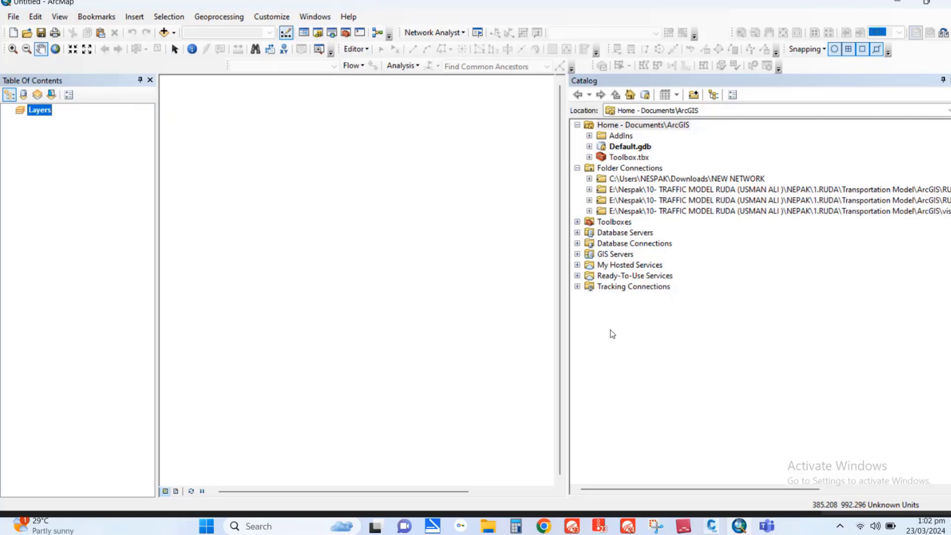
click(695, 98)
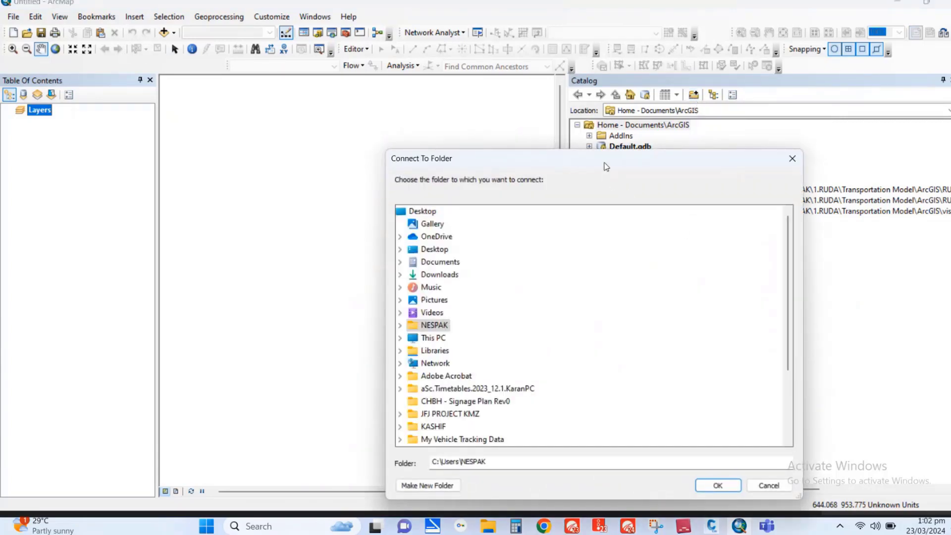
drag(606, 165, 570, 90)
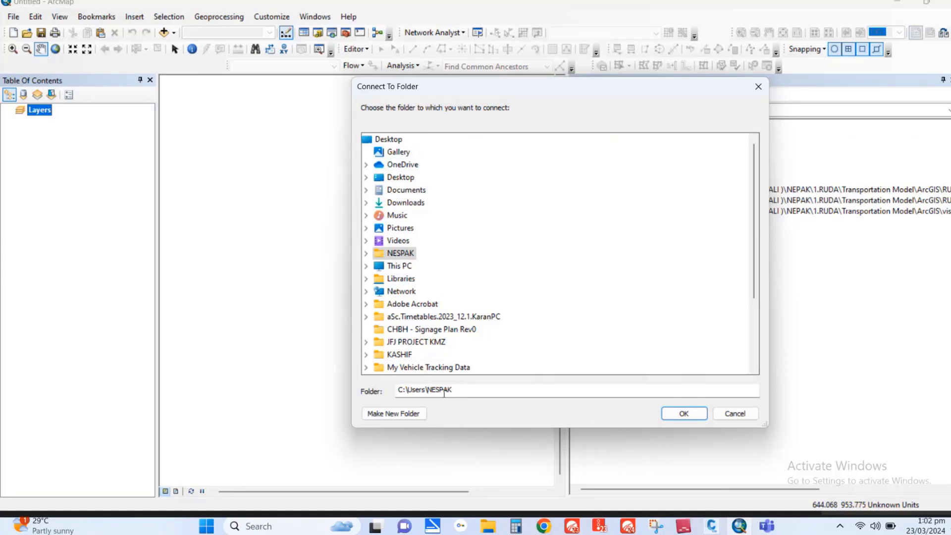
click(366, 203)
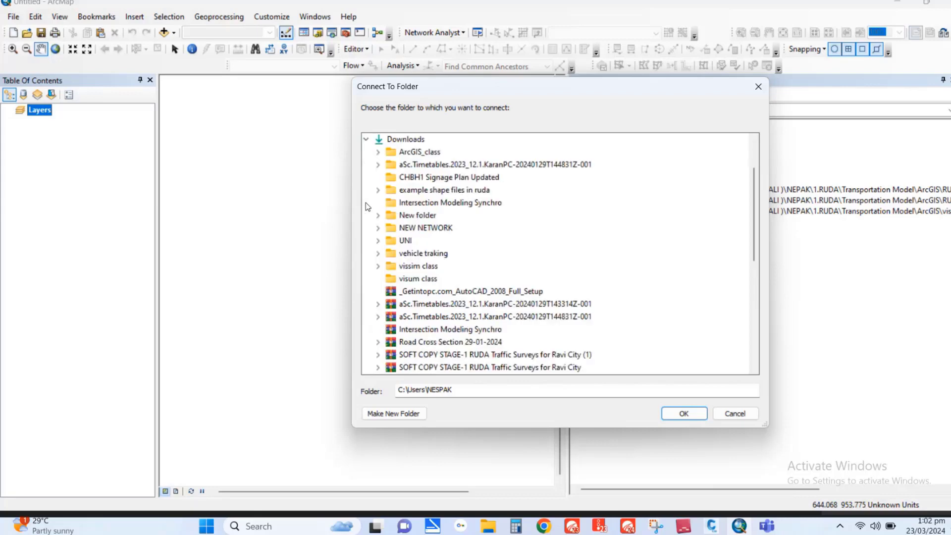
click(379, 153)
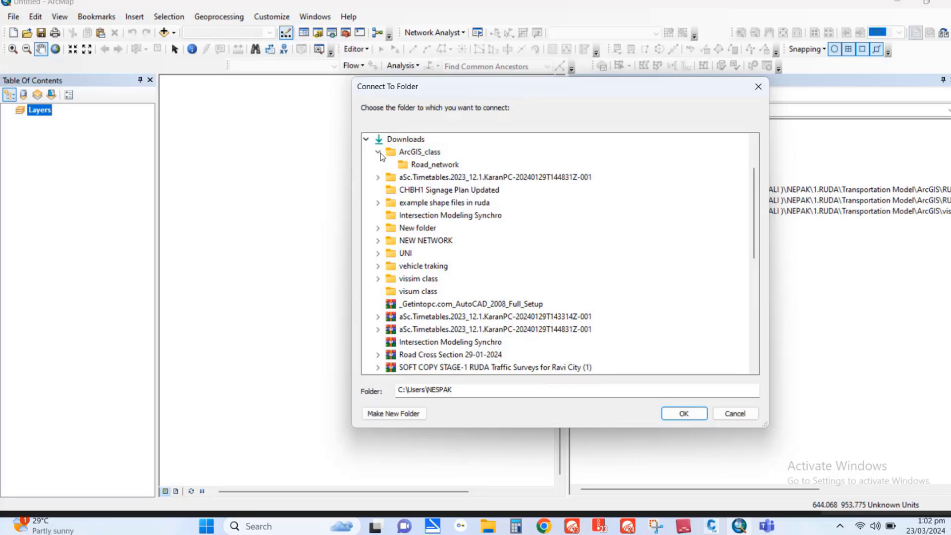
click(412, 168)
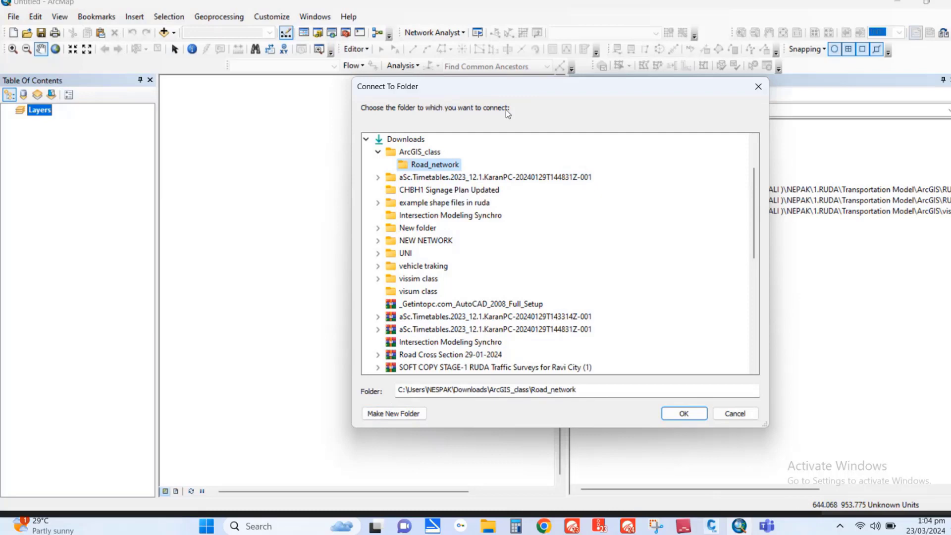
click(669, 417)
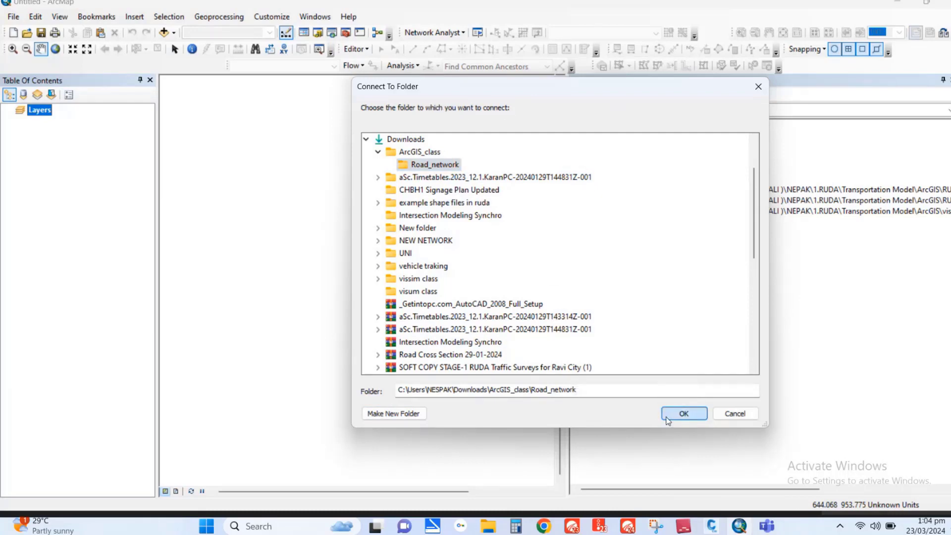
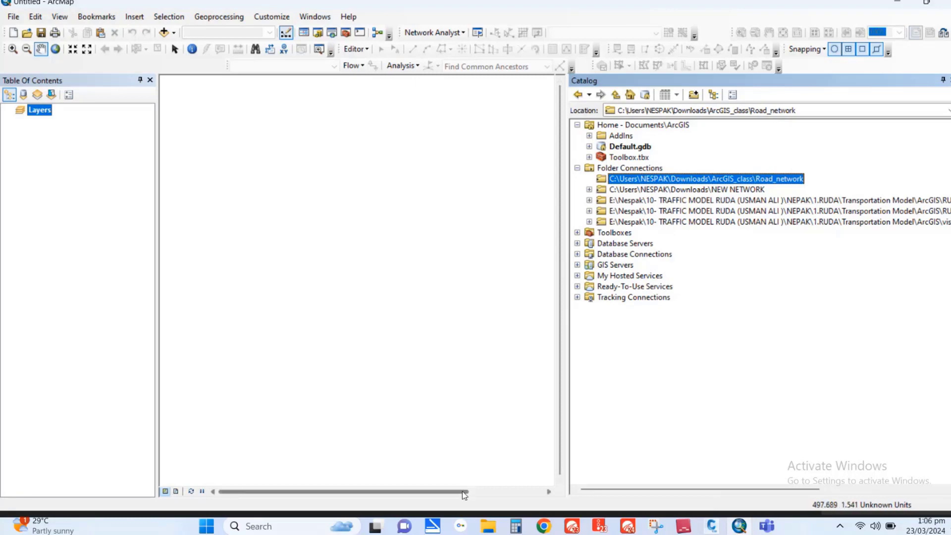
click(549, 491)
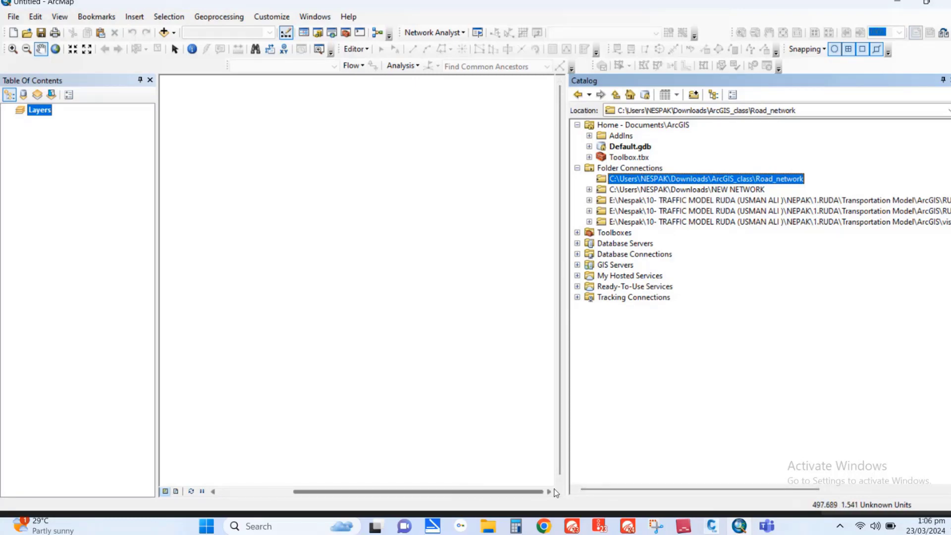
drag(543, 491, 513, 492)
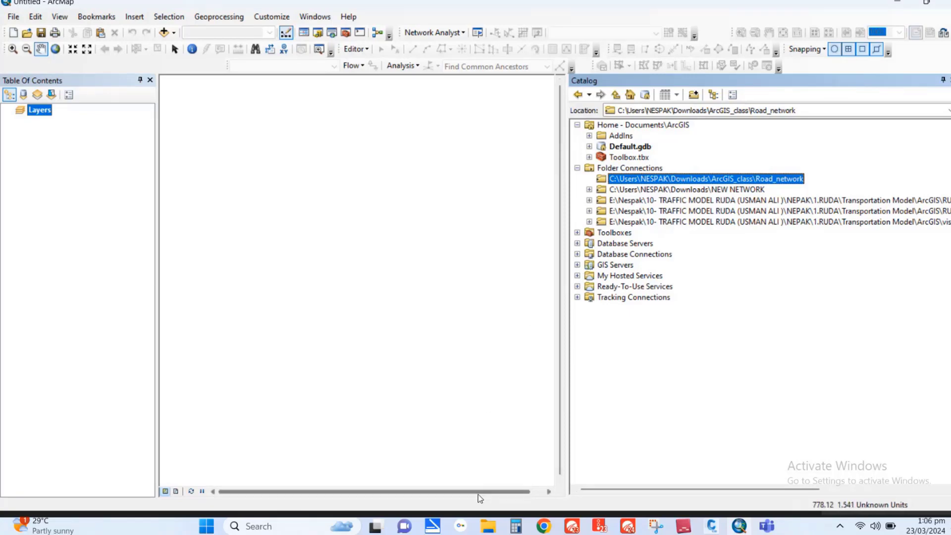
drag(479, 492, 450, 492)
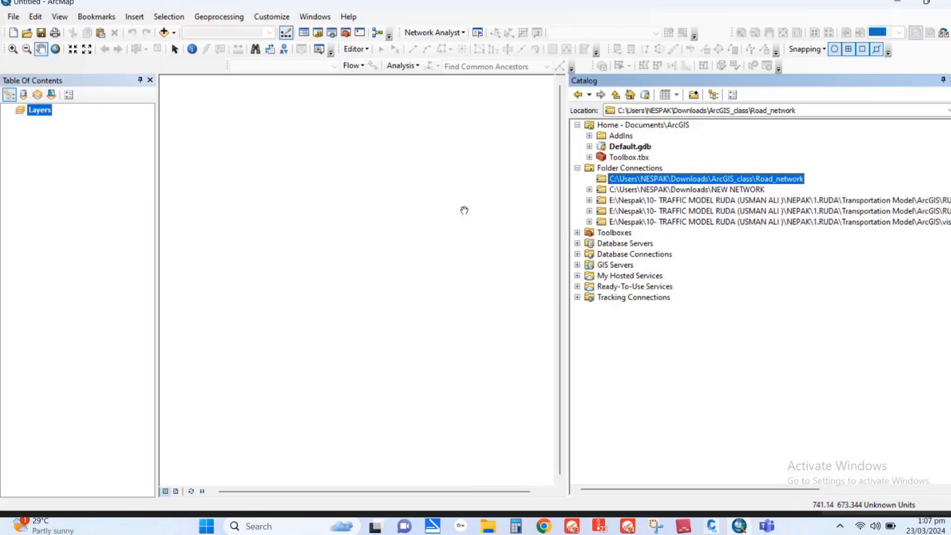
Start a new shapefile in the Road_network folder, named Nodes, with the feature type Point
right_click(693, 179)
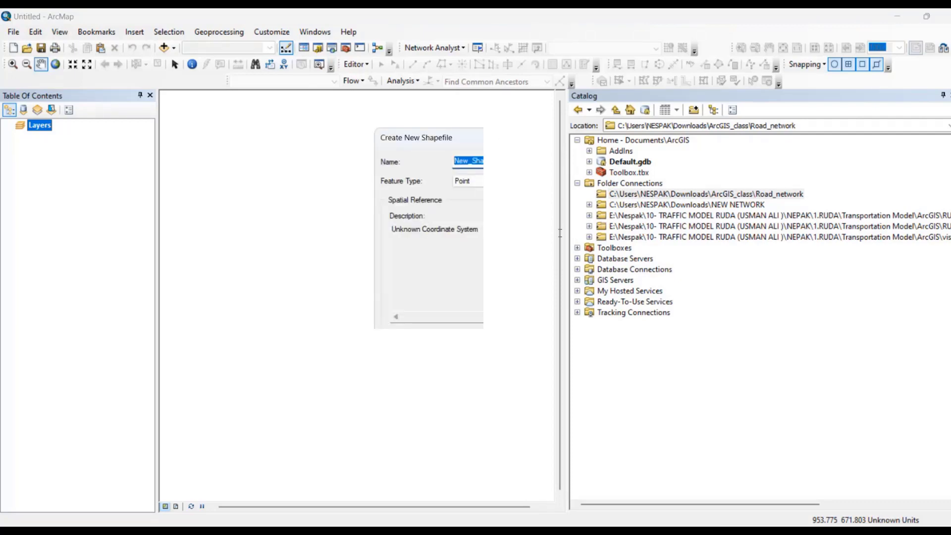
text(Nodes)
key(Tab)
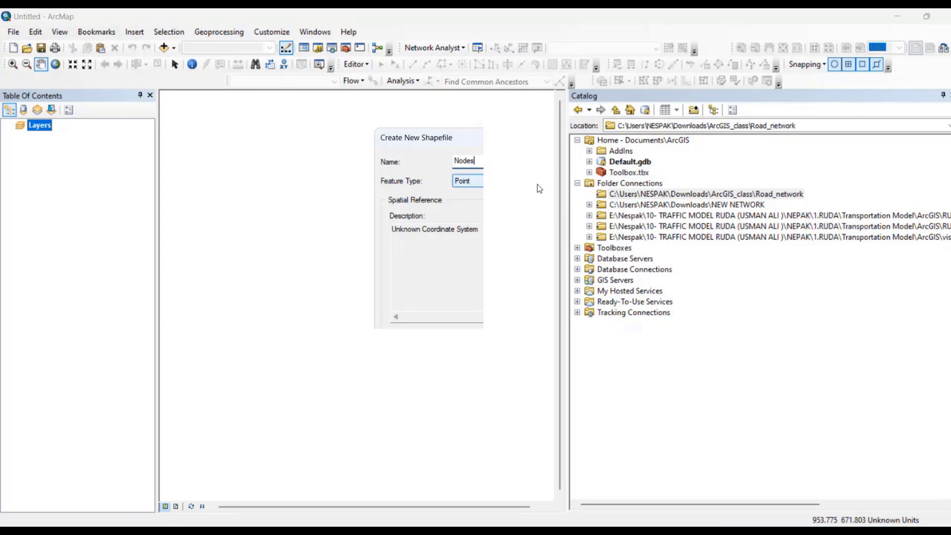
key(alt+Down)
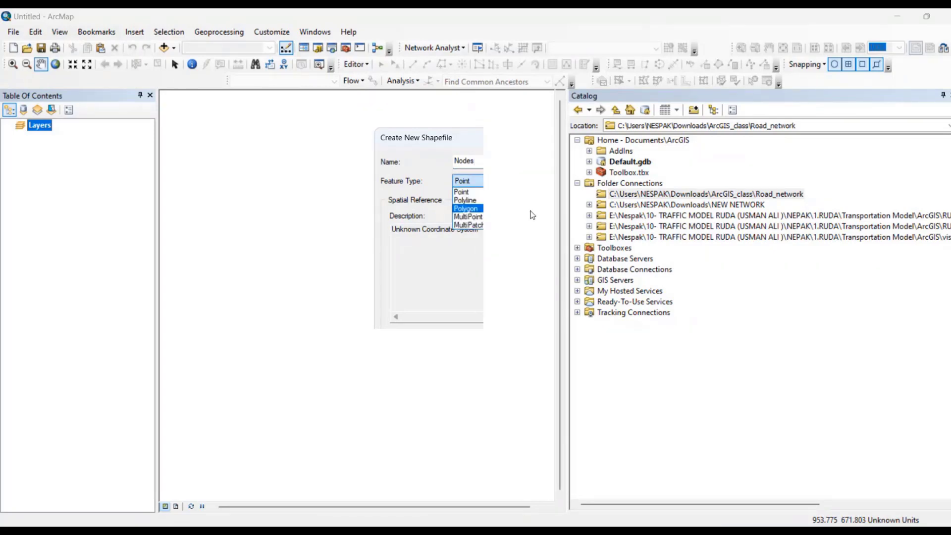
key(Up)
key(Up)
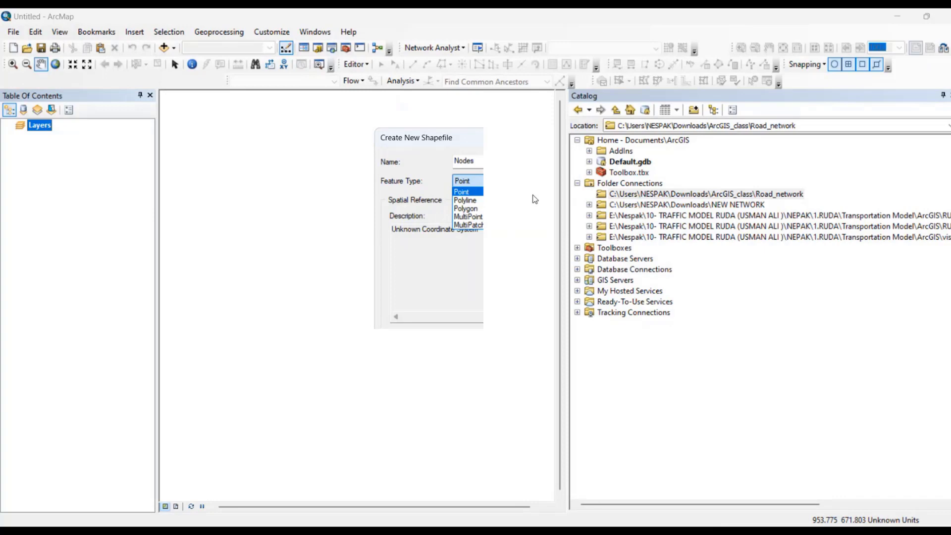
key(Down)
key(Down)
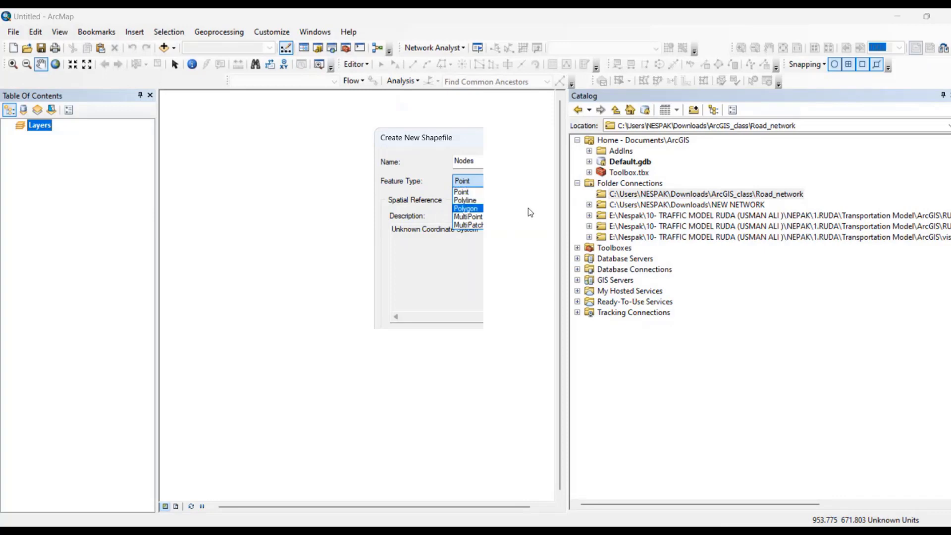
key(Up)
key(Up)
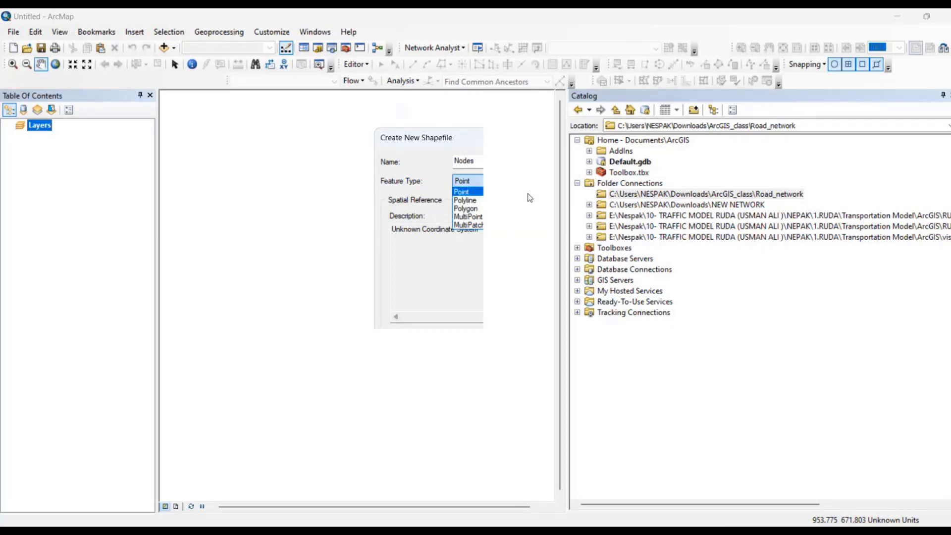
key(Return)
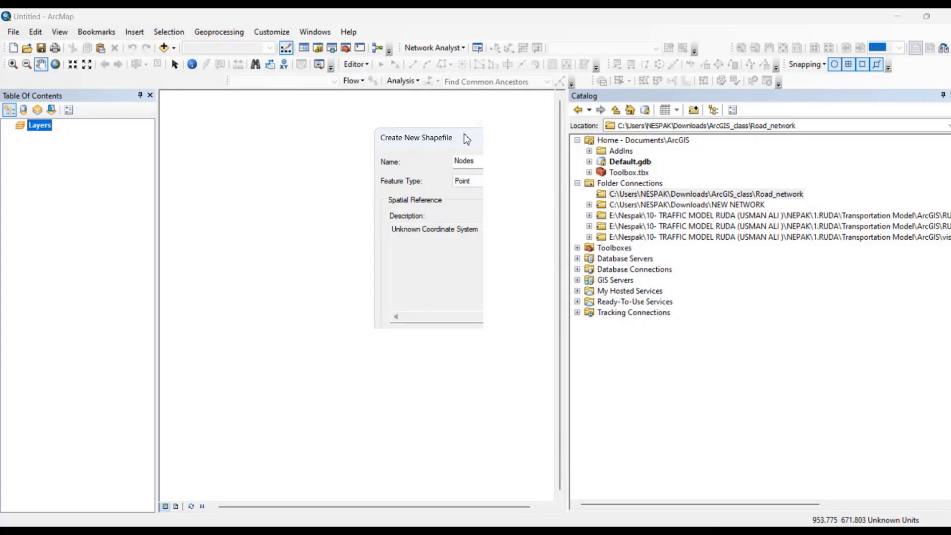
Open the spatial reference settings for the Nodes shapefile, then cancel them and the shapefile creation
drag(467, 139, 423, 136)
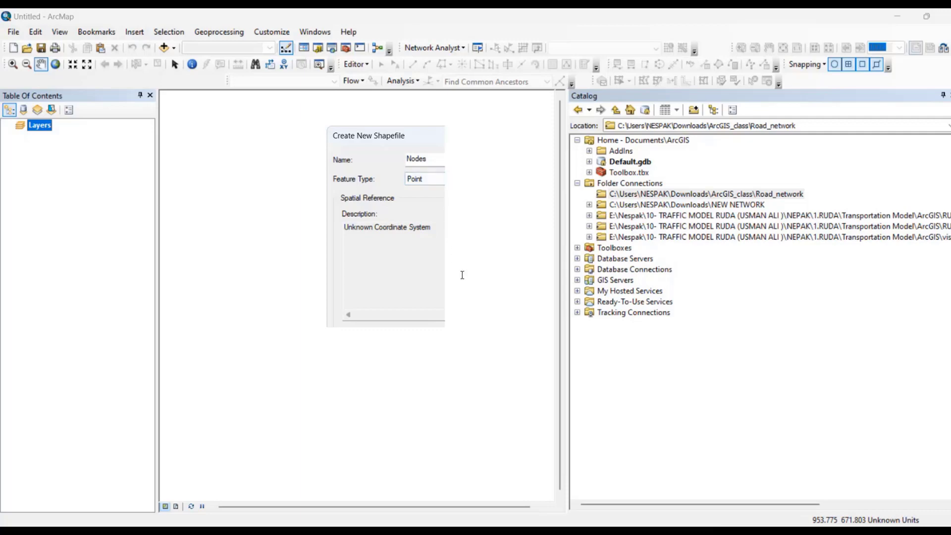
click(507, 334)
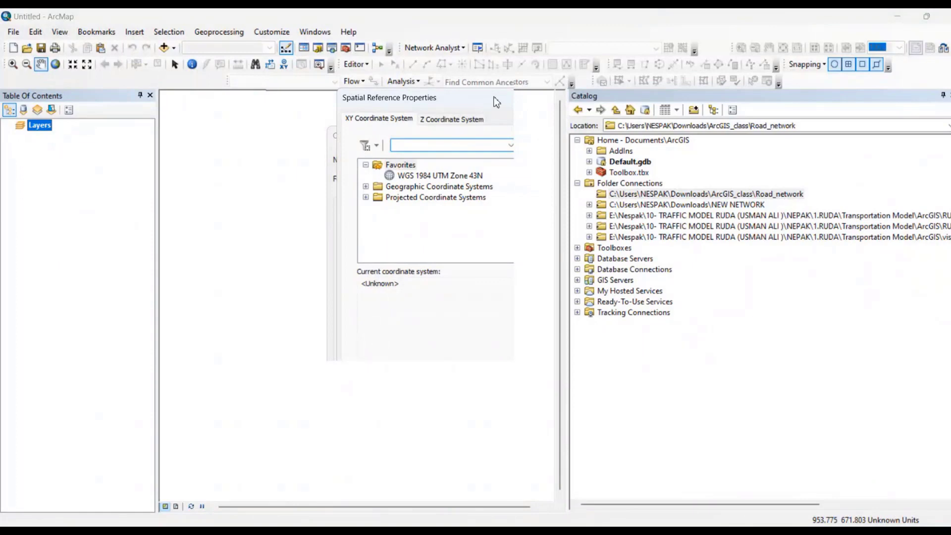
drag(497, 102, 351, 112)
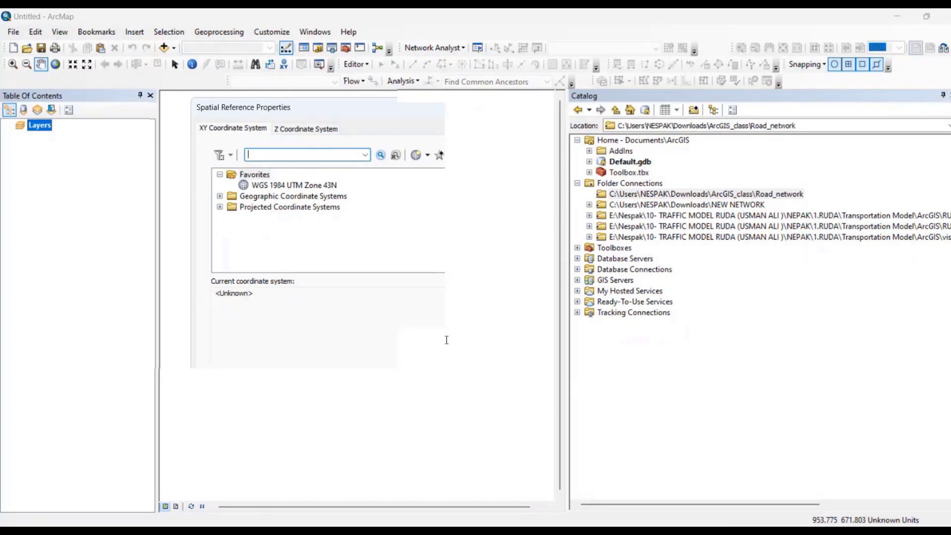
key(Escape)
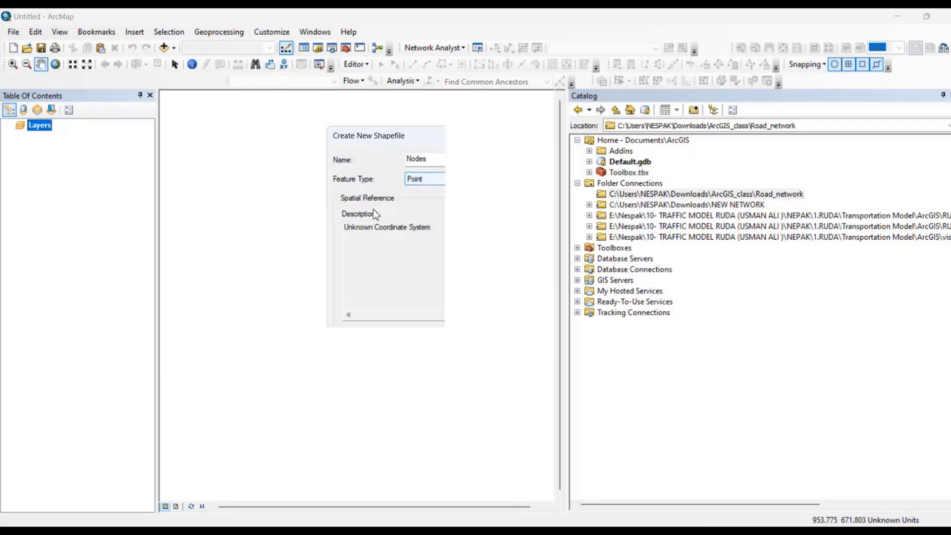
click(529, 396)
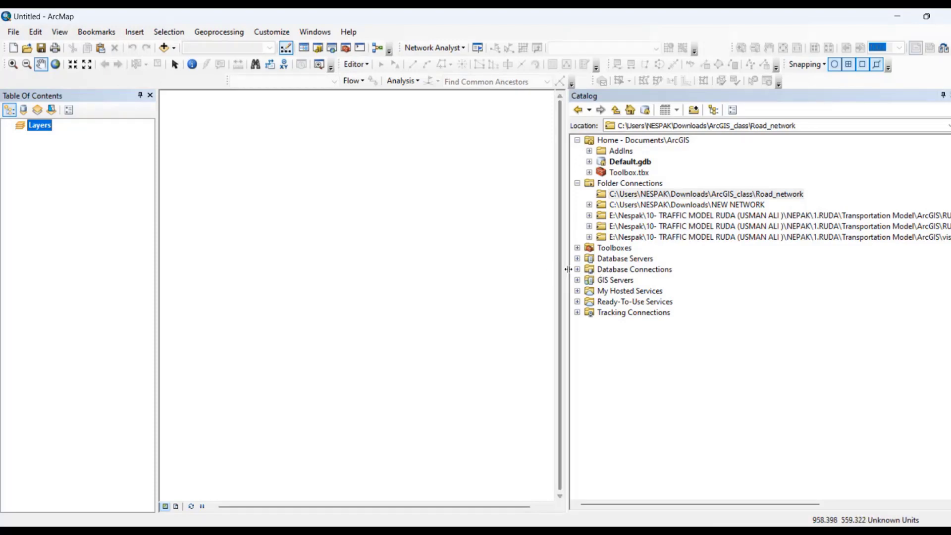
Narrow the Catalog window and start a new point shapefile named Nodes in the Road_network folder
drag(566, 263, 855, 251)
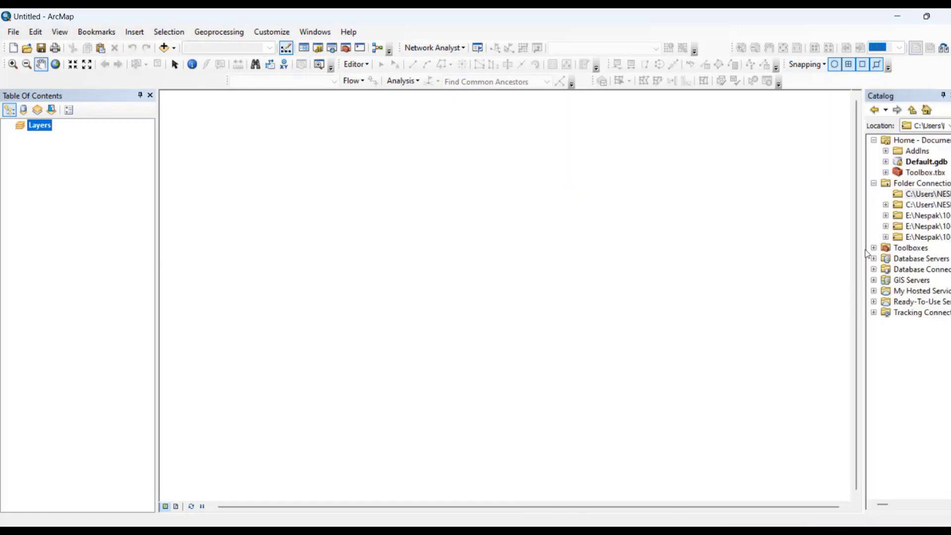
click(925, 200)
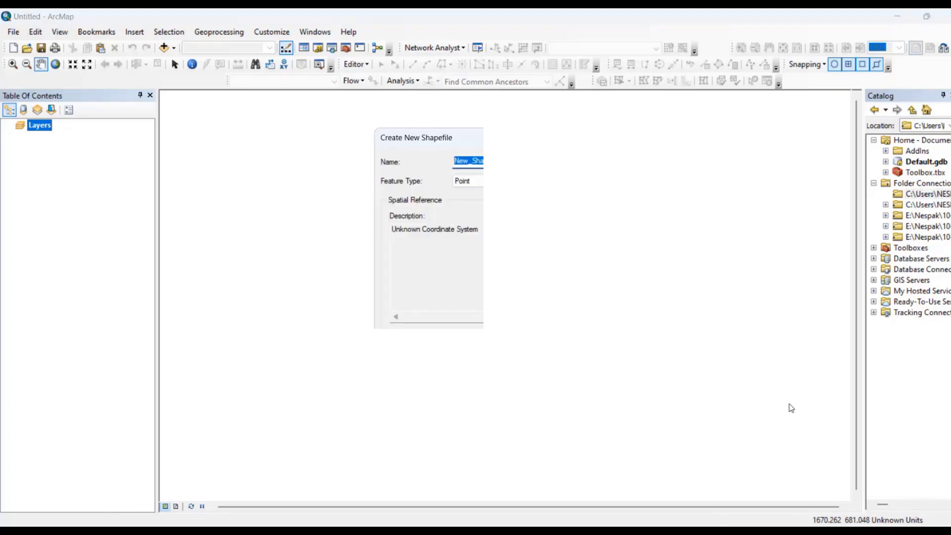
text(Nodes)
Assign the geographic coordinate system WGS 1984 from the World group to the Nodes shapefile
click(569, 330)
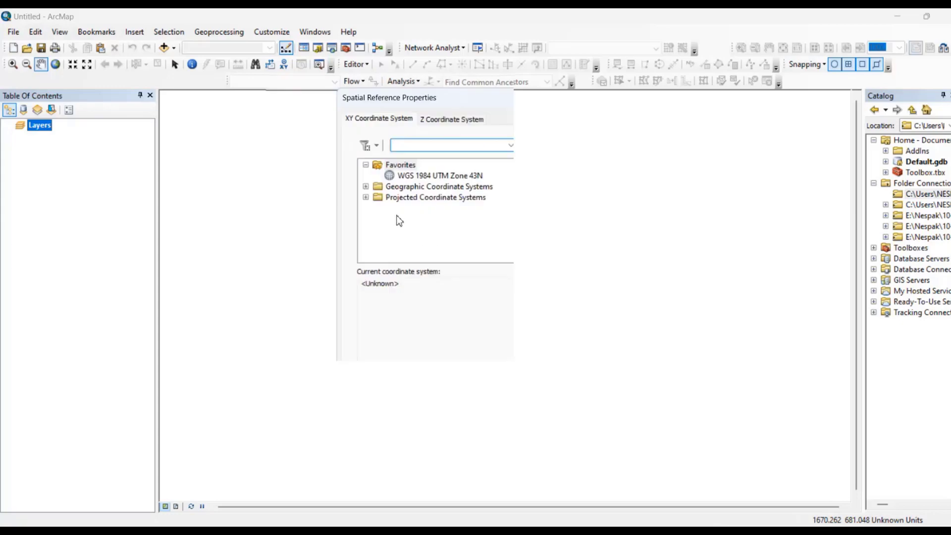
click(367, 186)
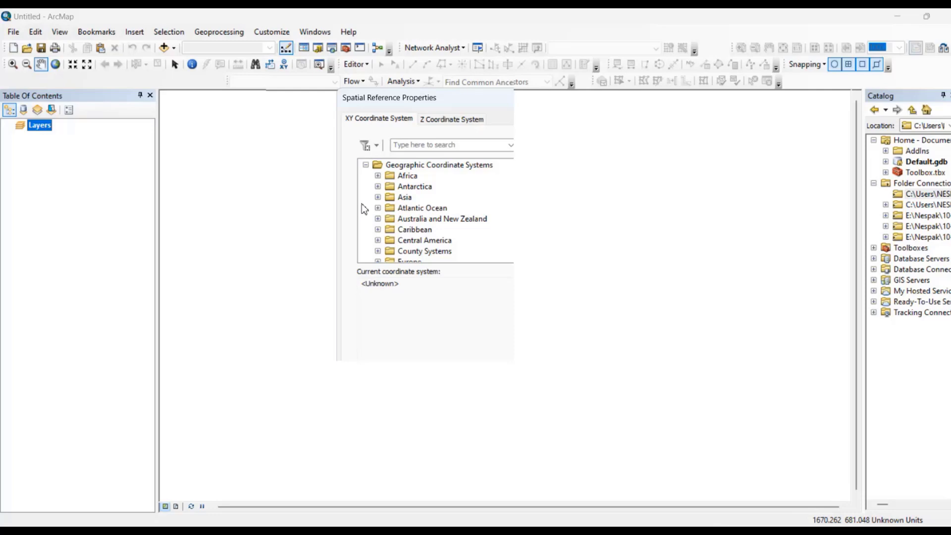
scroll(429, 210, down, 1)
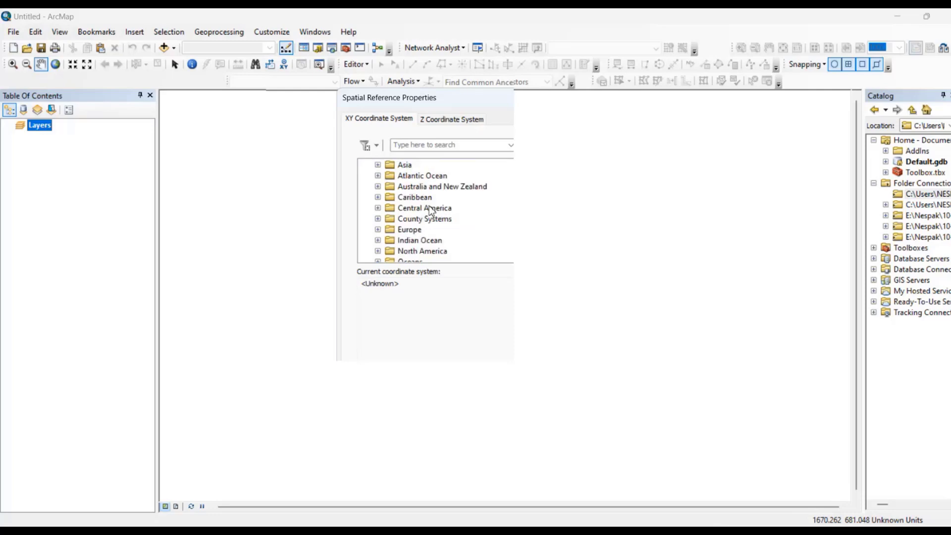
scroll(430, 211, down, 2)
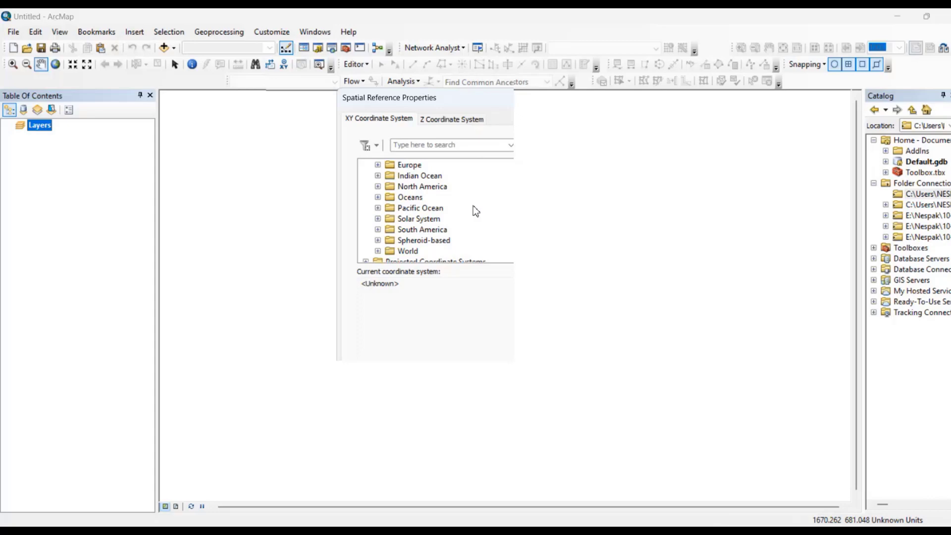
scroll(477, 212, down, 1)
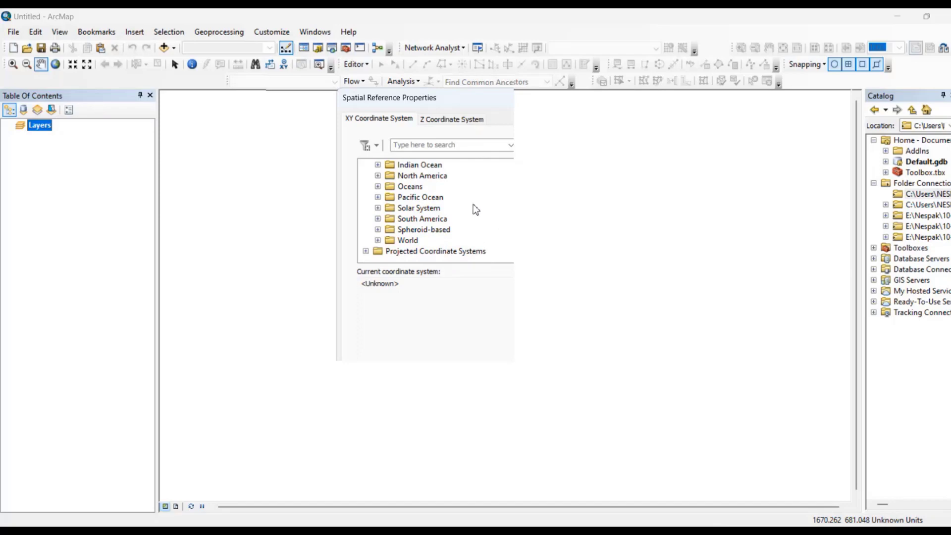
click(377, 240)
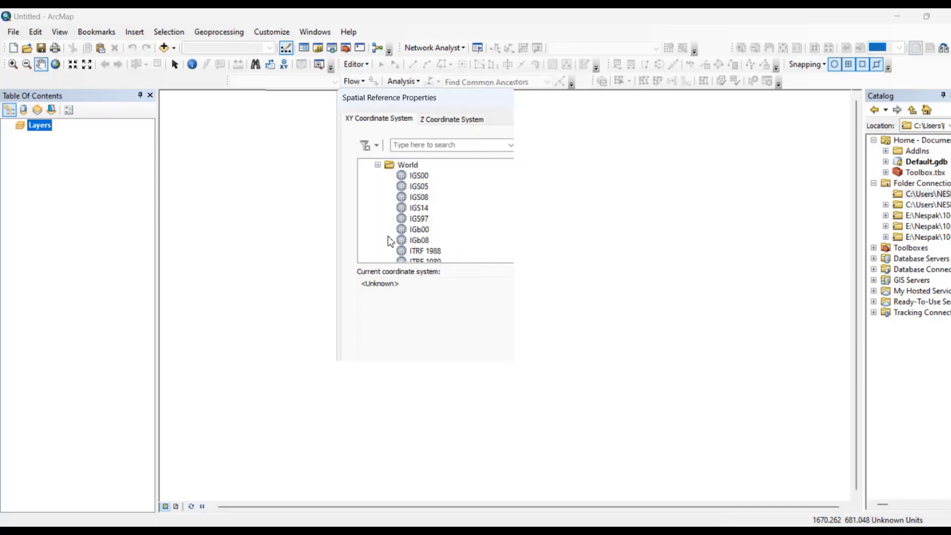
scroll(387, 235, down, 8)
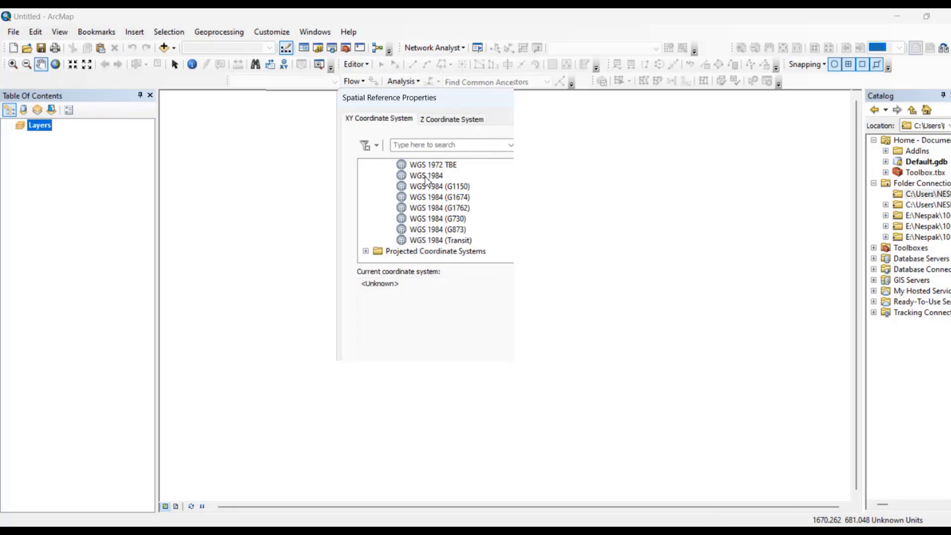
click(425, 176)
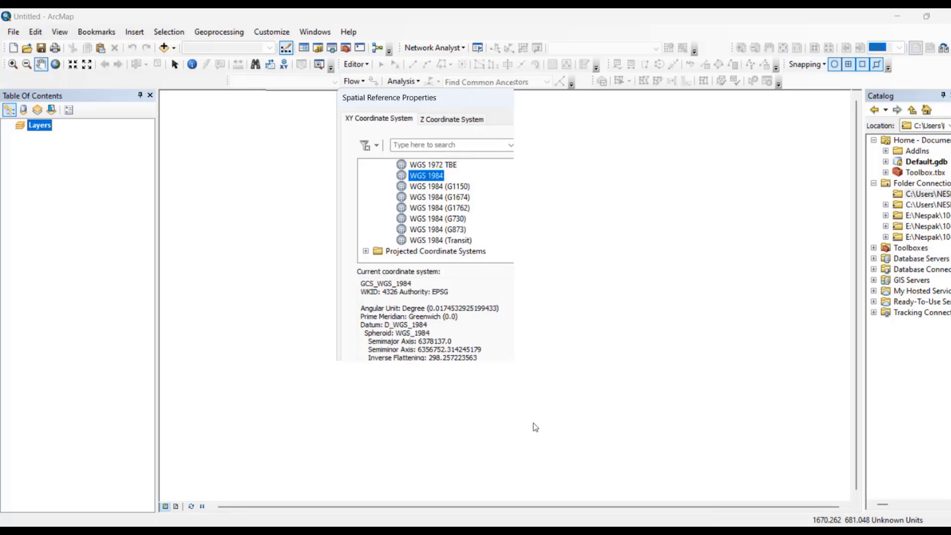
click(549, 430)
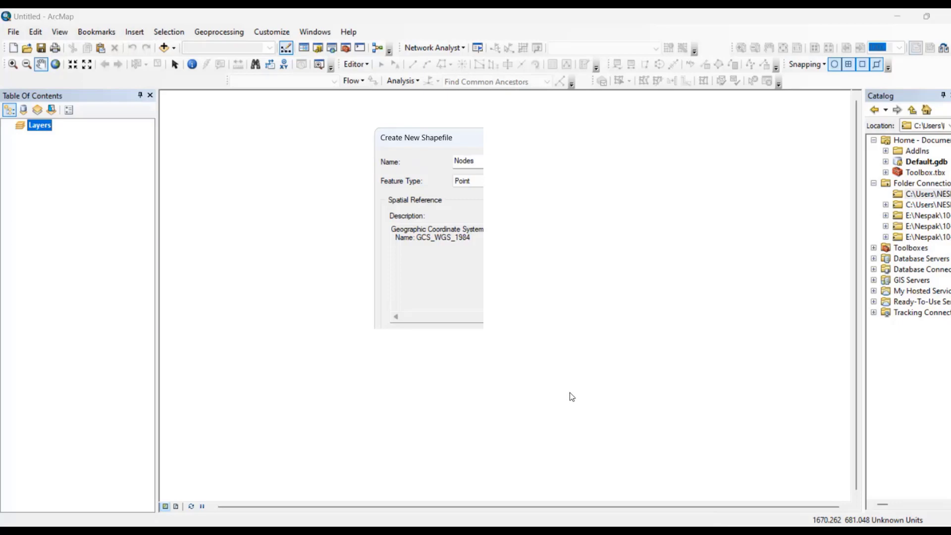
Browse the projected UTM coordinate systems for the Nodes shapefile, then cancel its creation
click(566, 337)
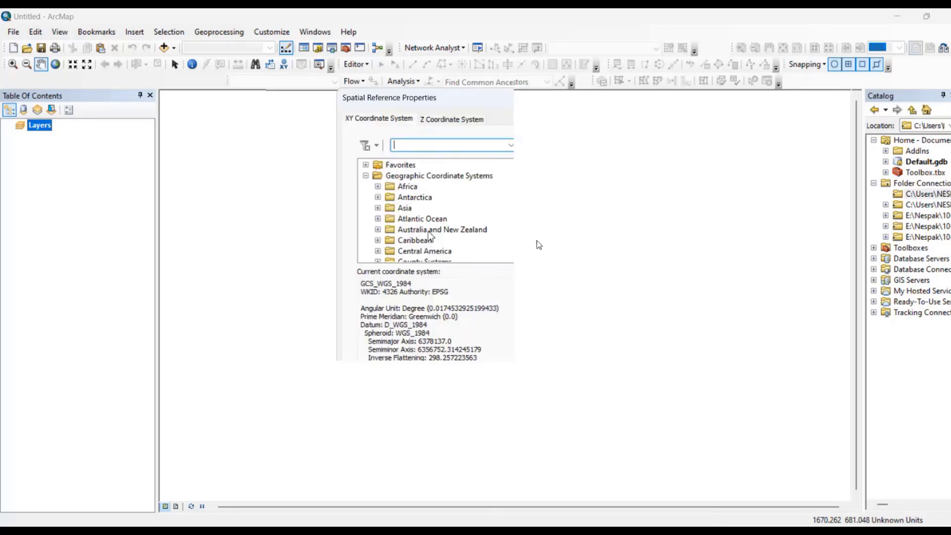
click(366, 176)
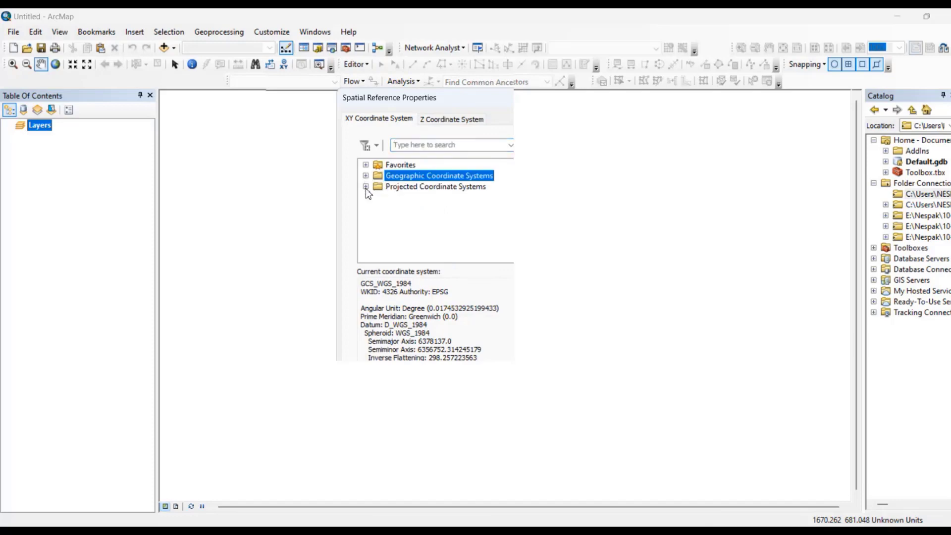
click(366, 187)
scroll(448, 235, down, 2)
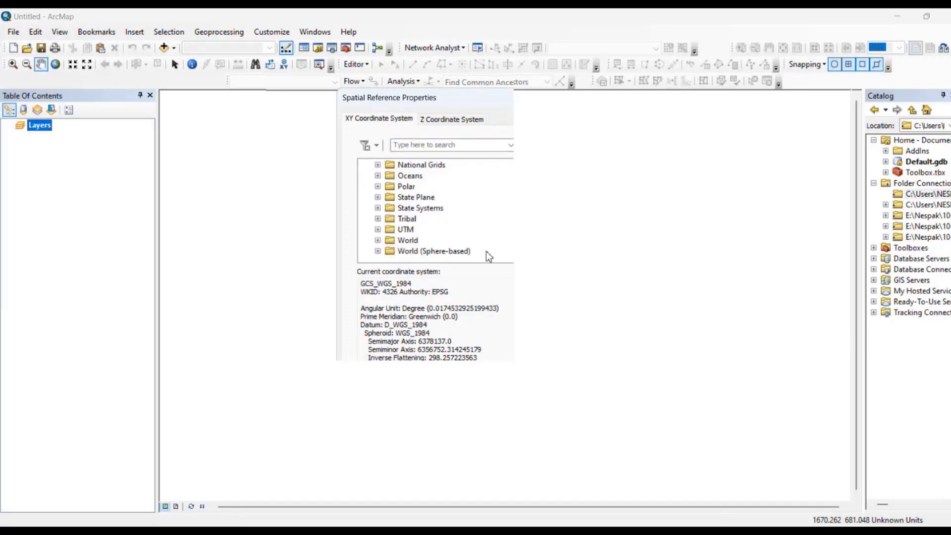
click(377, 229)
scroll(415, 233, down, 1)
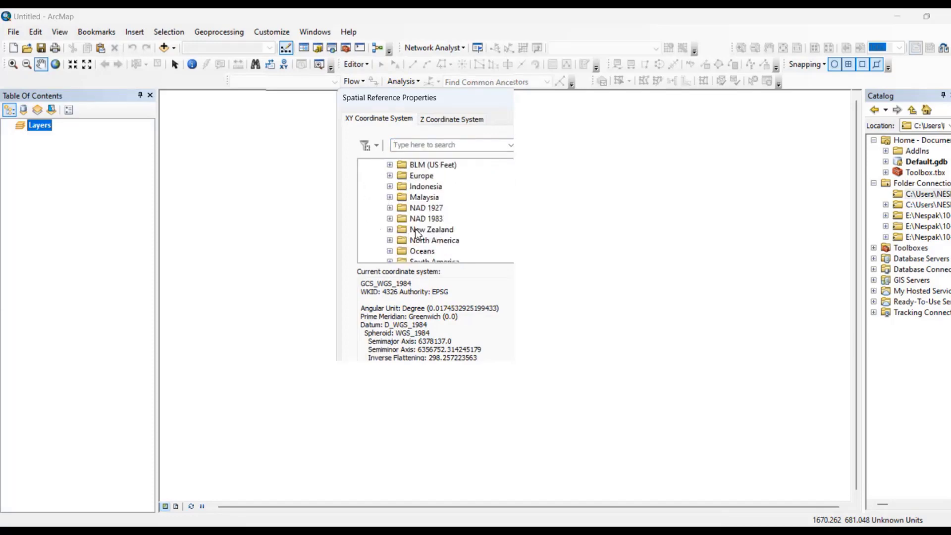
scroll(416, 233, down, 2)
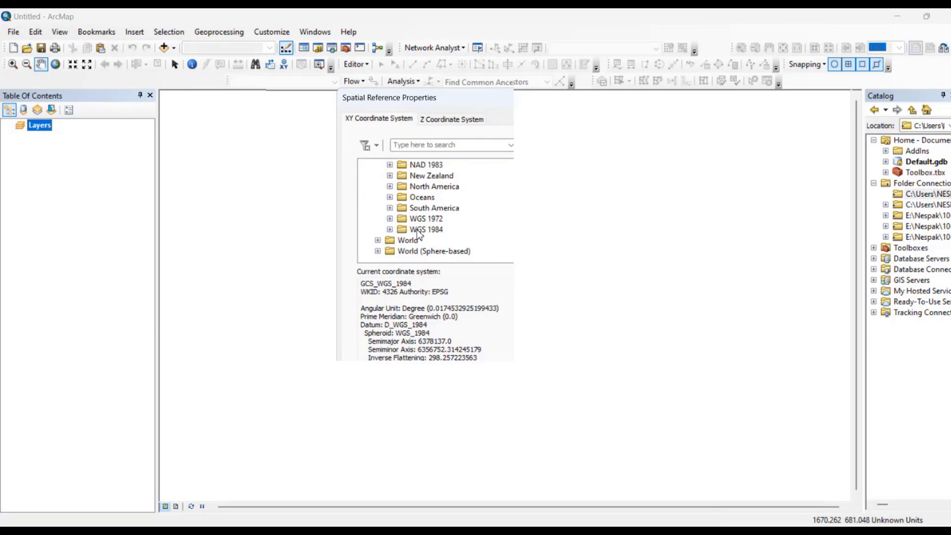
scroll(417, 233, up, 6)
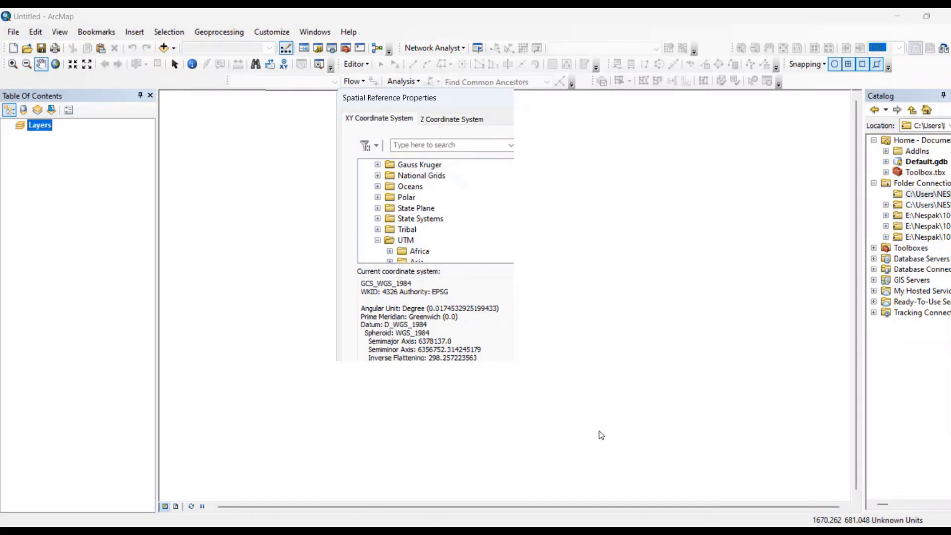
key(Return)
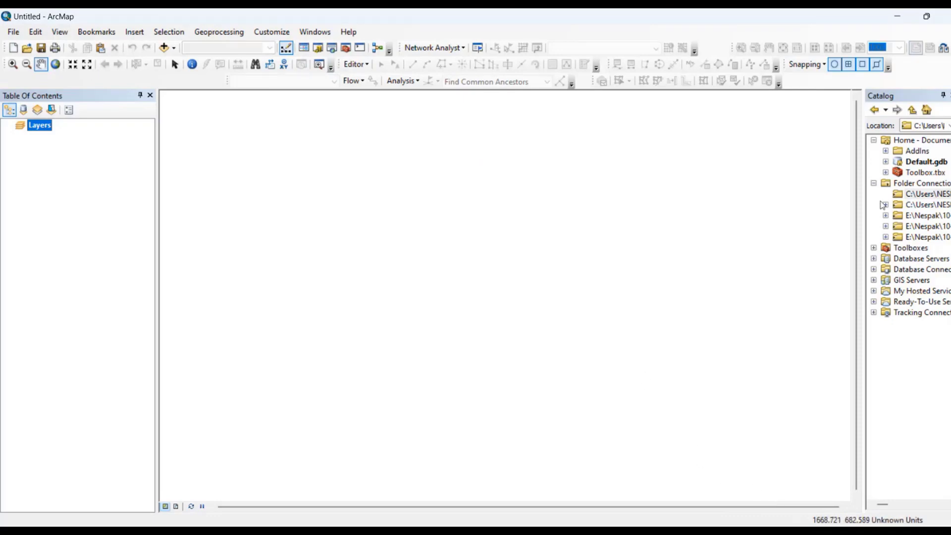
Start a new shapefile in the Road_network folder, named Nodes and kept as feature type Point
click(925, 198)
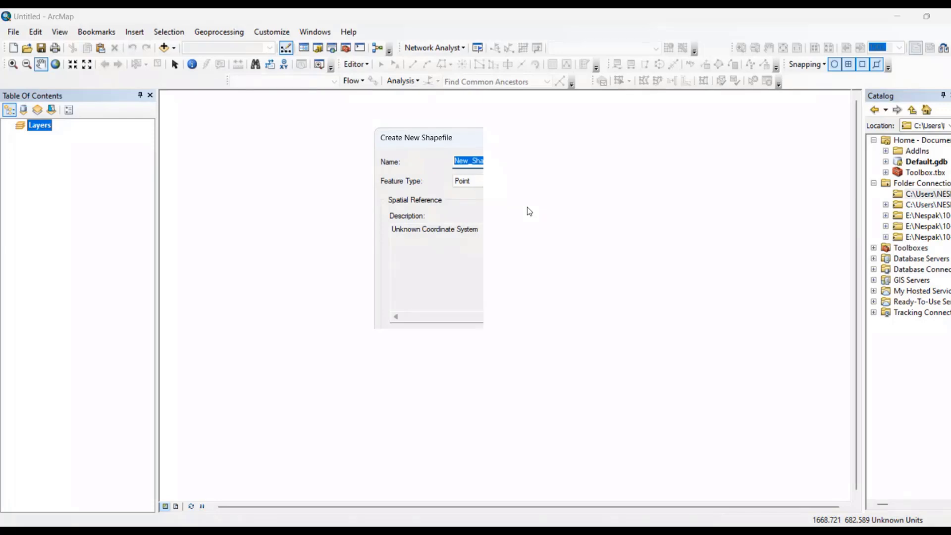
text(NOdes)
key(BackSpace)
key(BackSpace)
key(BackSpace)
key(BackSpace)
text(odes)
Assign the projected coordinate system WGS 1984 UTM Zone 43N from the Northern Hemisphere group to Nodes and create the shapefile
click(547, 331)
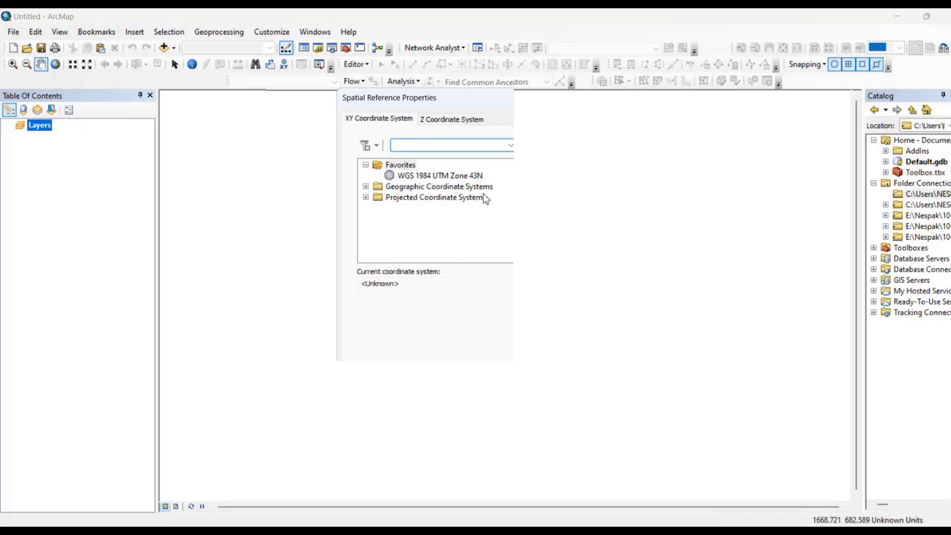
click(366, 198)
scroll(406, 193, down, 2)
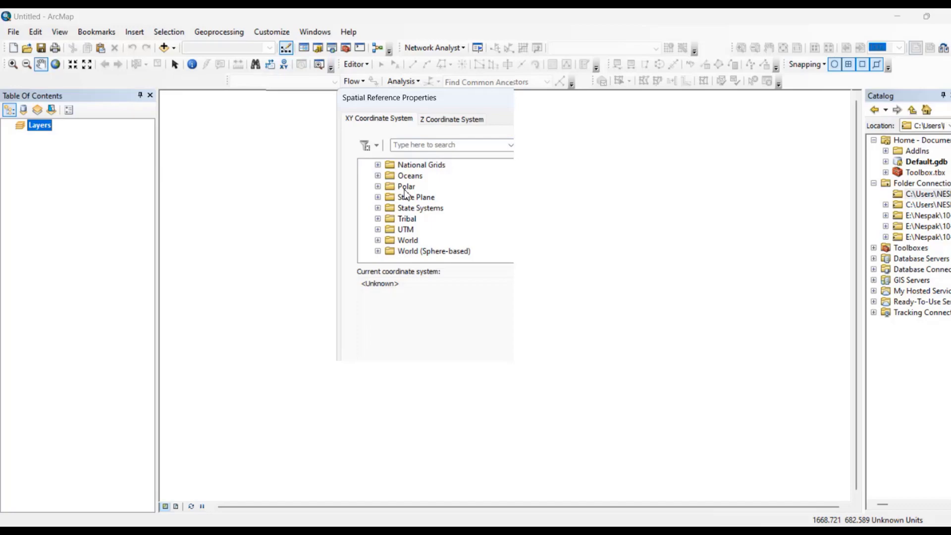
click(378, 230)
scroll(424, 221, down, 3)
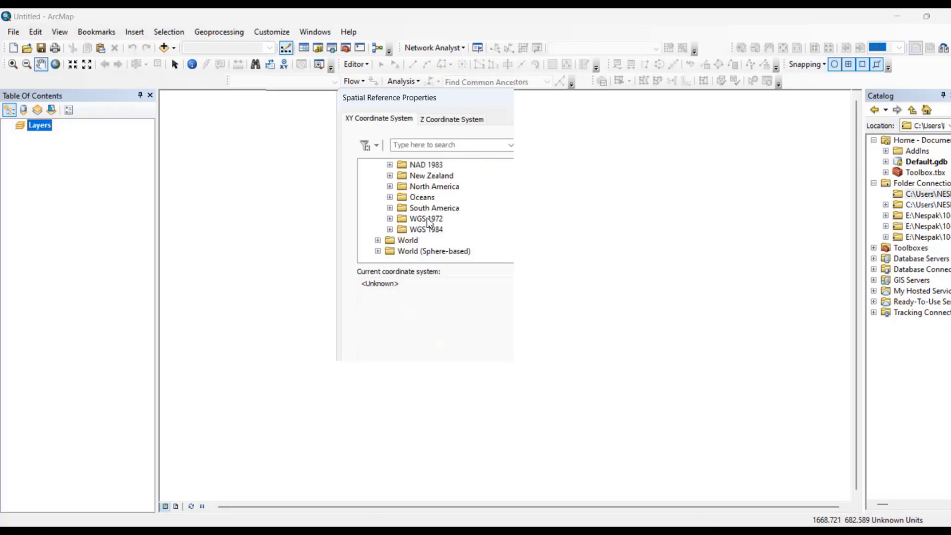
click(389, 229)
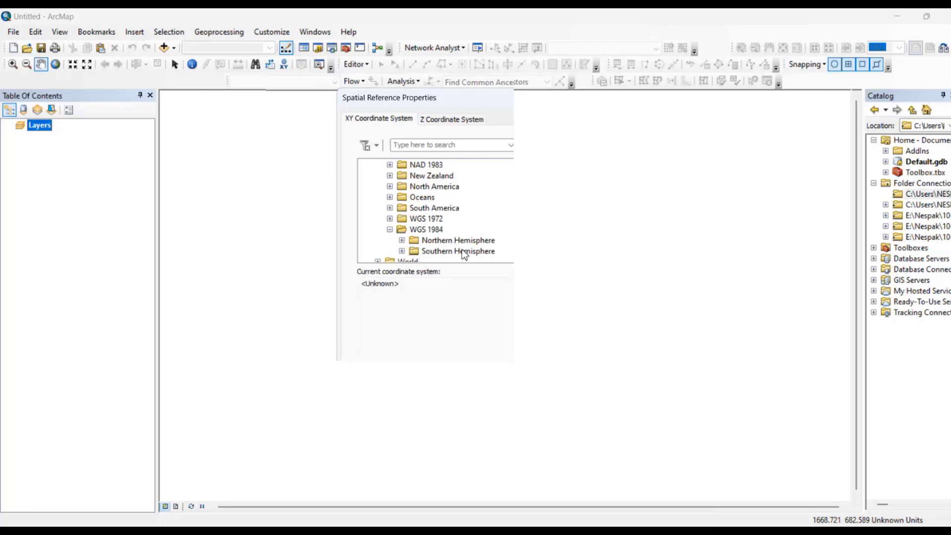
click(402, 241)
scroll(450, 225, down, 6)
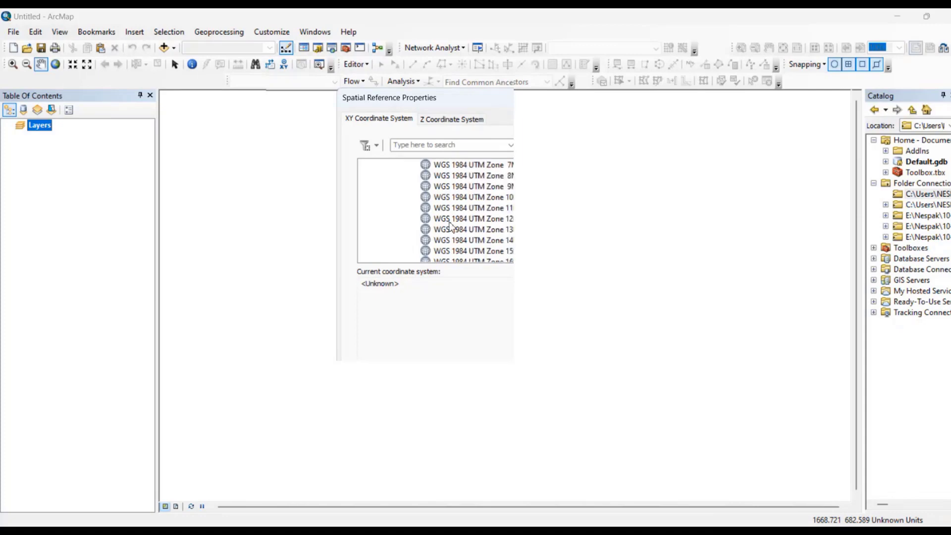
scroll(461, 222, up, 6)
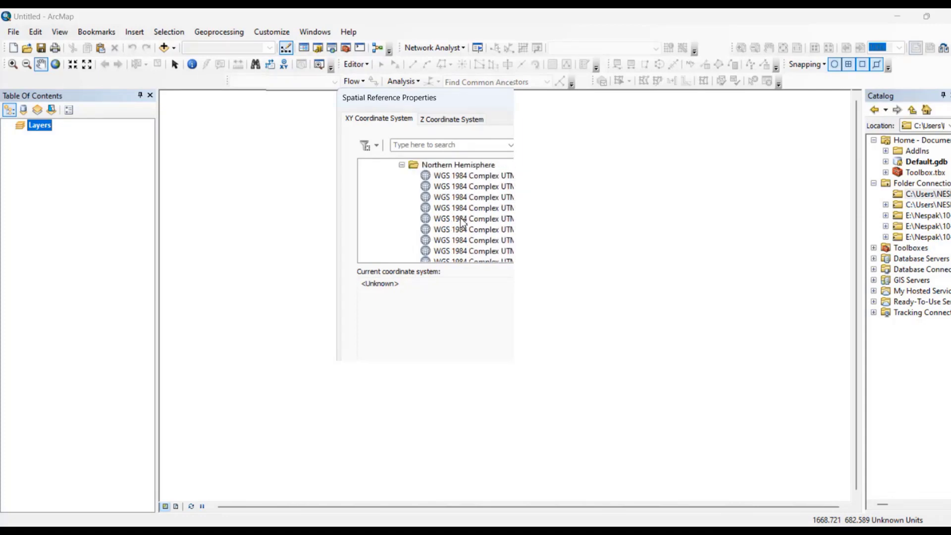
scroll(461, 221, up, 1)
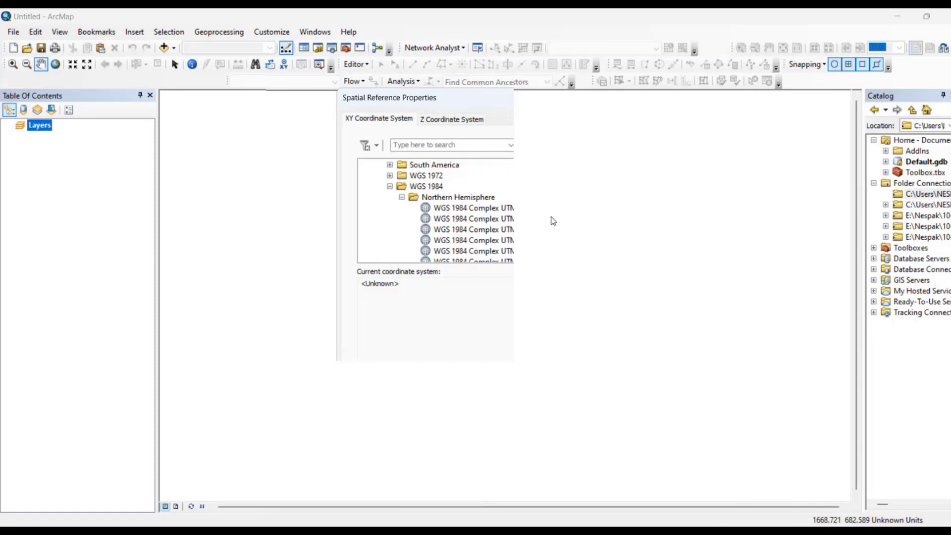
scroll(551, 233, down, 1)
scroll(553, 238, down, 3)
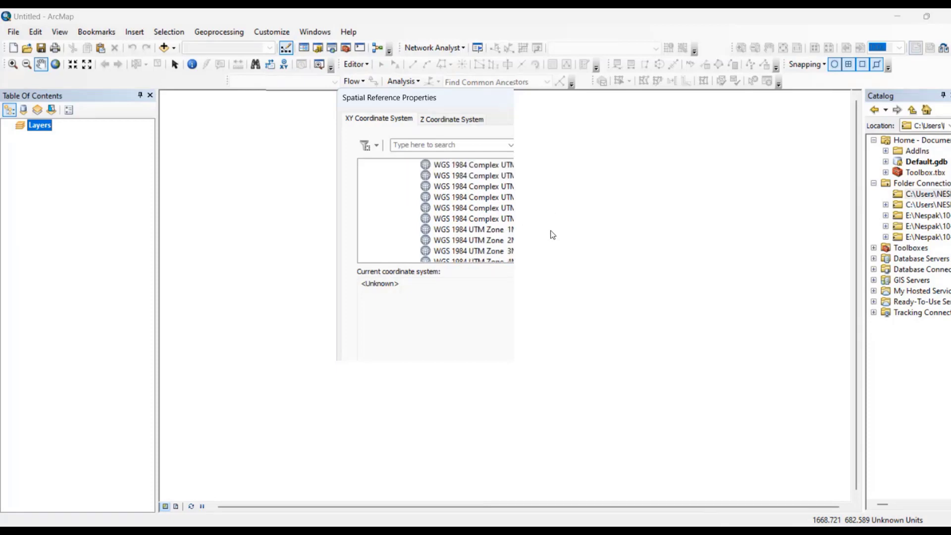
scroll(515, 240, down, 8)
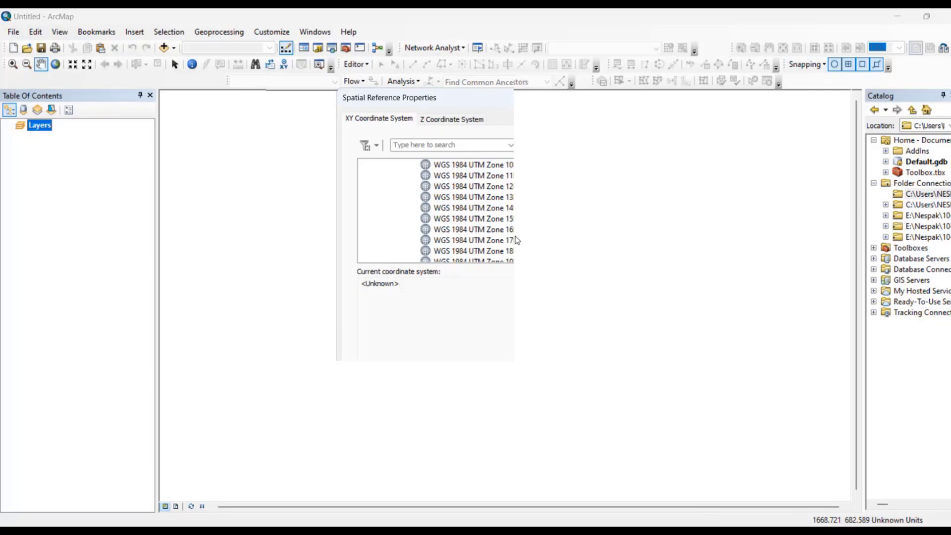
scroll(515, 239, down, 4)
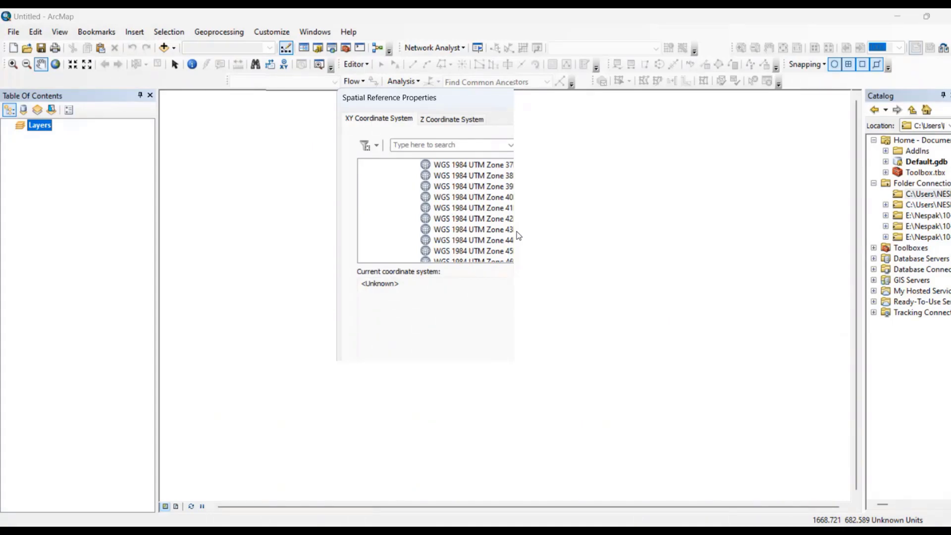
click(516, 231)
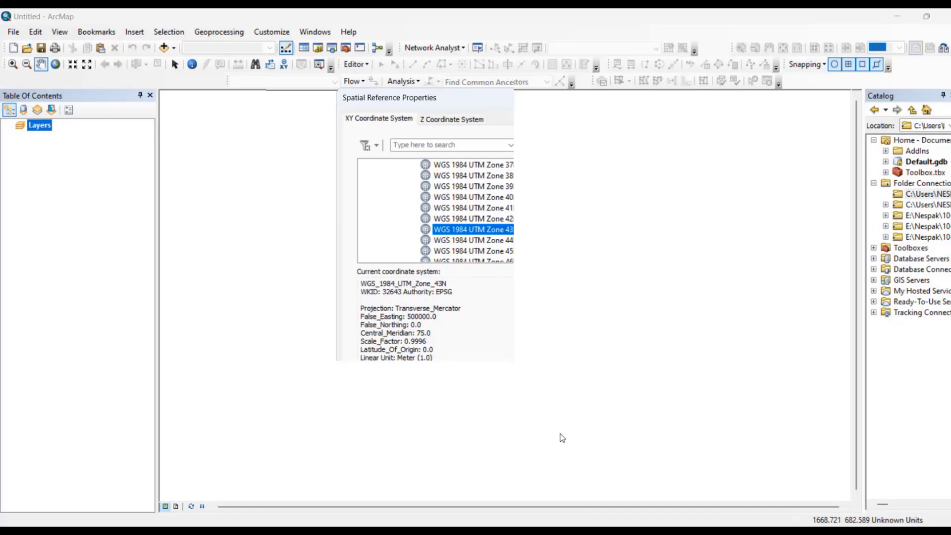
click(562, 437)
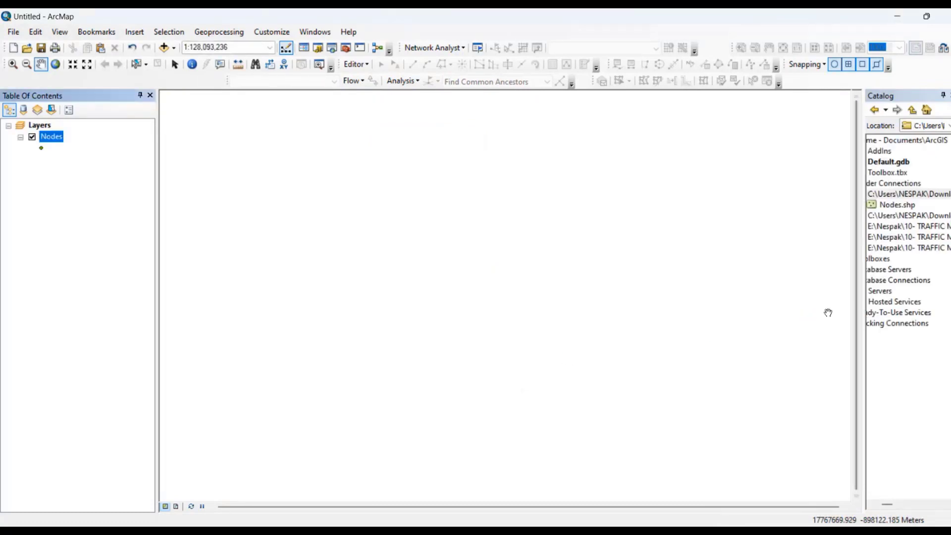
Start a new shapefile in the Road_network folder, named Zones and set to feature type Polygon
right_click(714, 195)
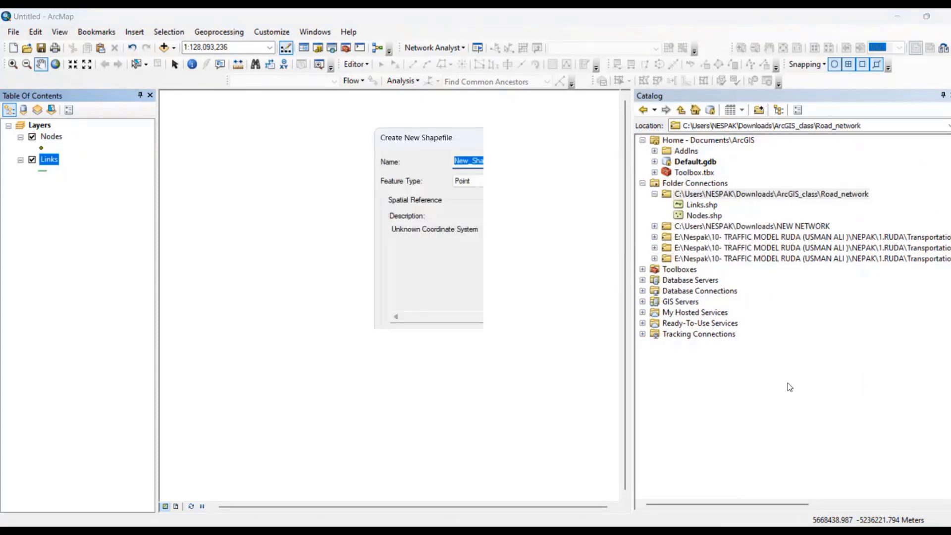
text(Zones)
click(535, 183)
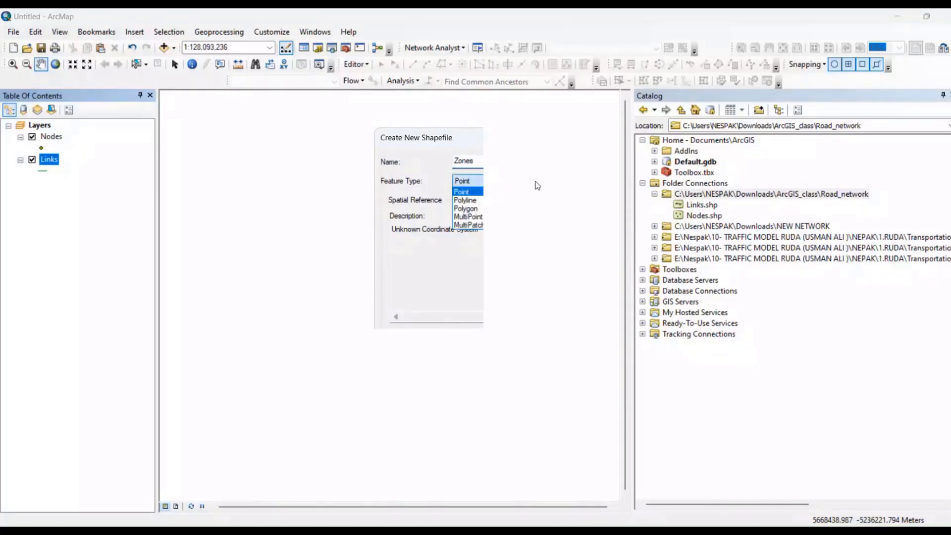
click(498, 207)
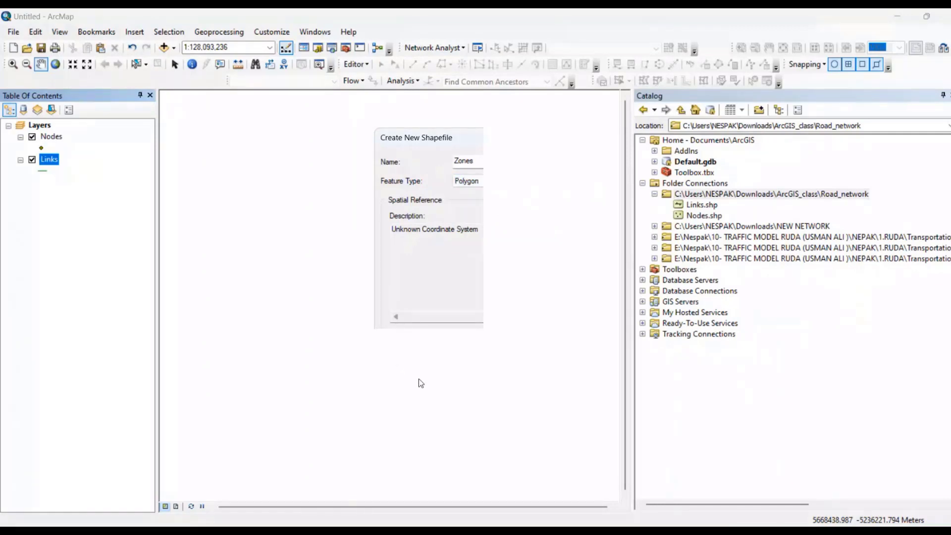
Create the Zones shapefile with the favorite coordinate system WGS 1984 UTM Zone 43N, and narrow the Catalog pane
click(566, 332)
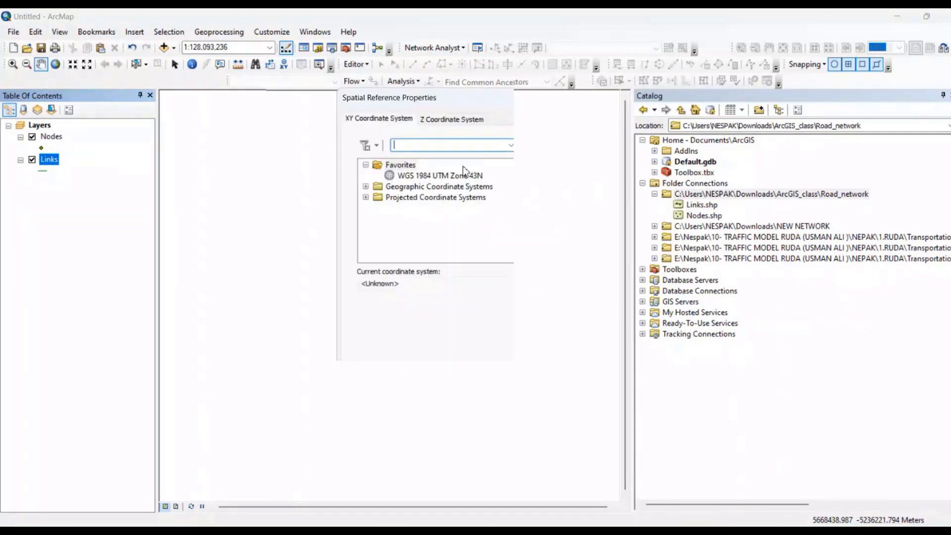
click(459, 175)
click(553, 427)
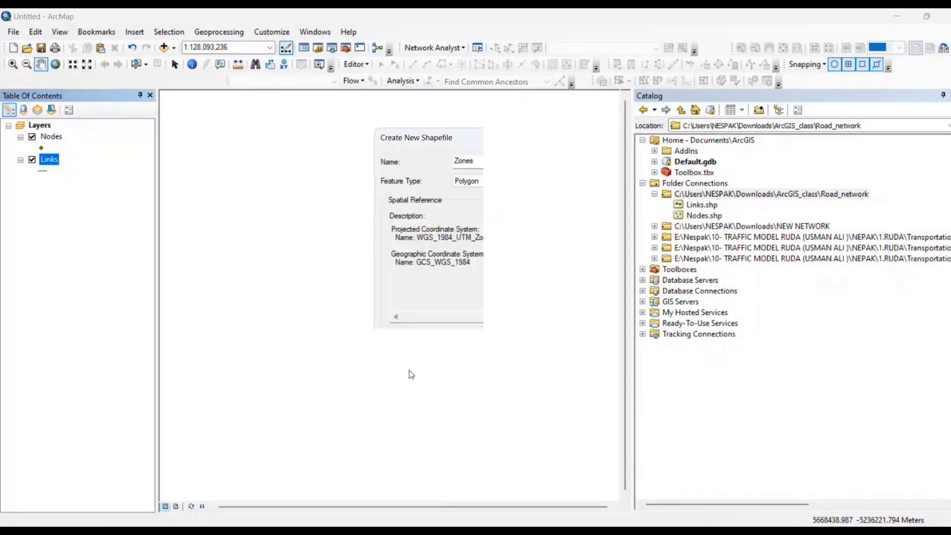
click(523, 397)
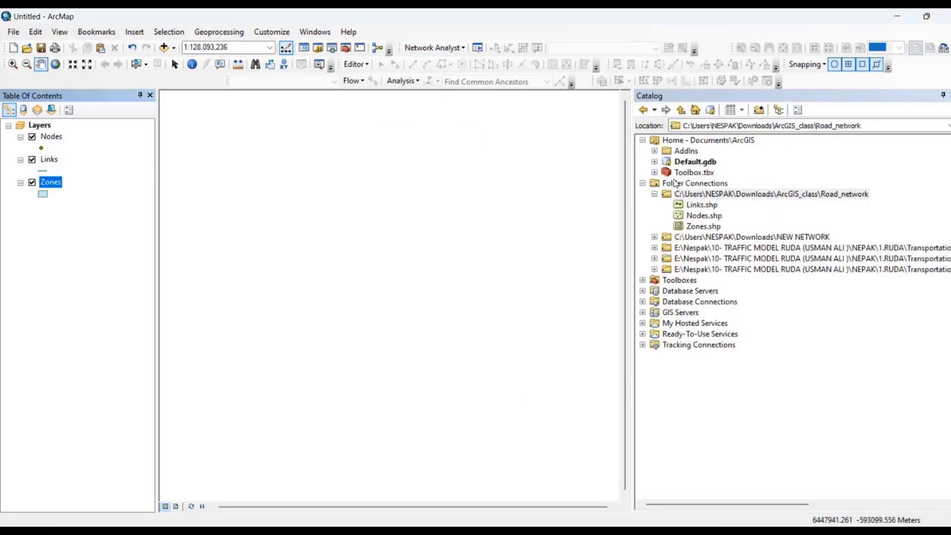
drag(633, 220, 739, 219)
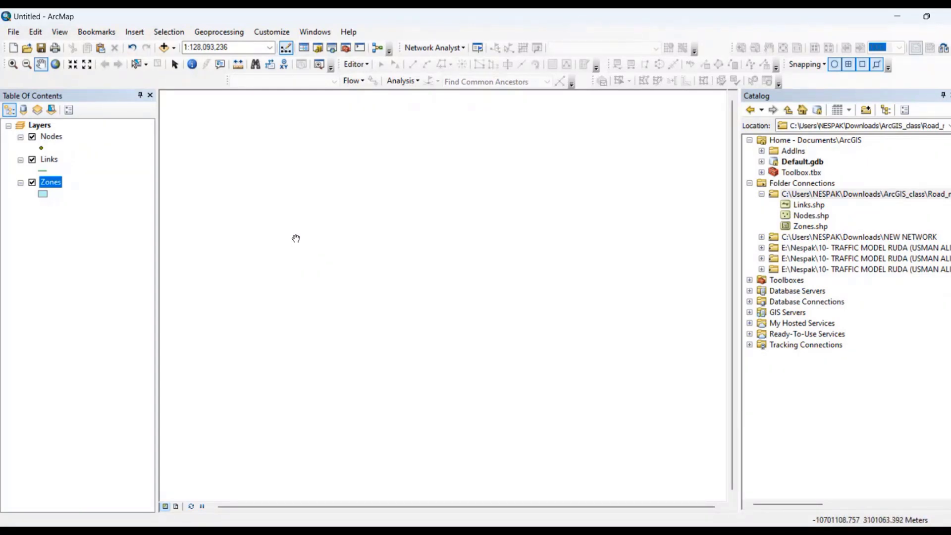
scroll(296, 242, down, 2)
scroll(376, 265, up, 5)
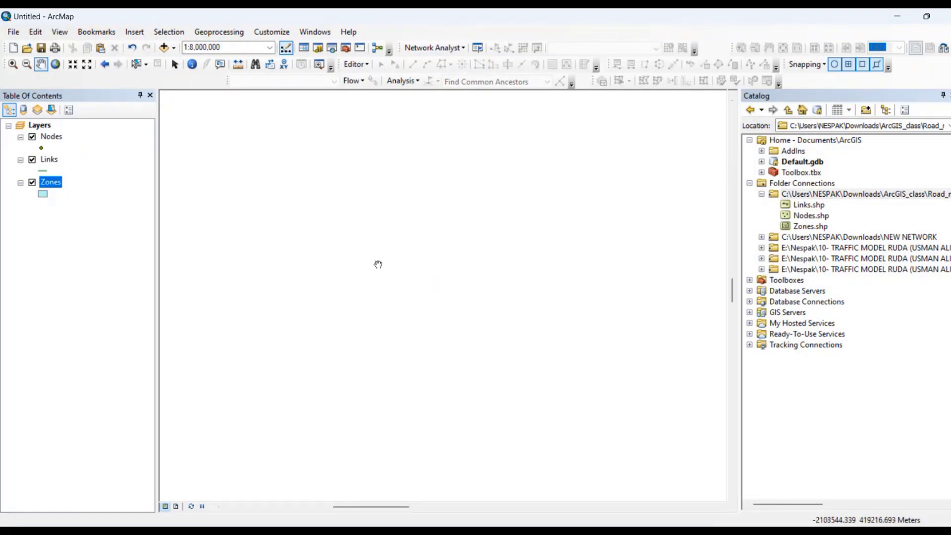
scroll(378, 265, up, 3)
scroll(378, 264, up, 2)
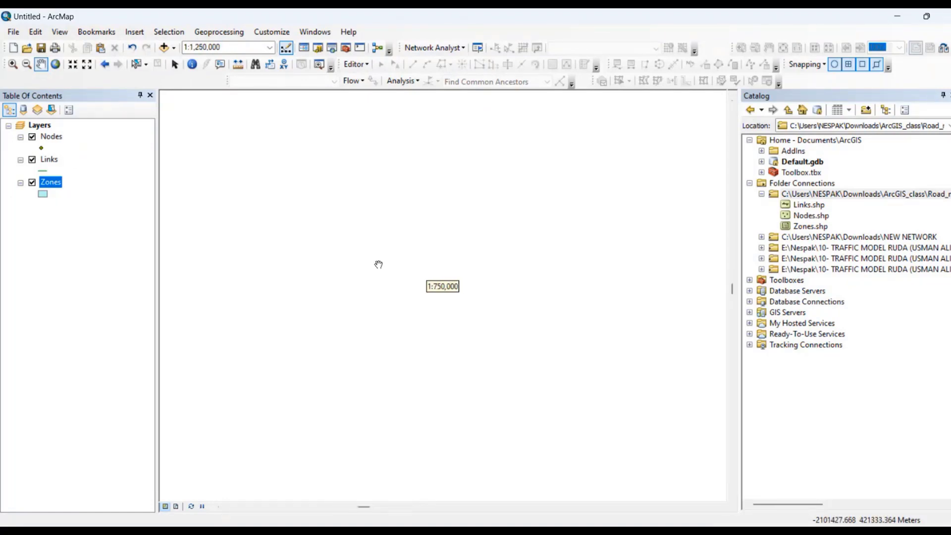
scroll(379, 264, up, 1)
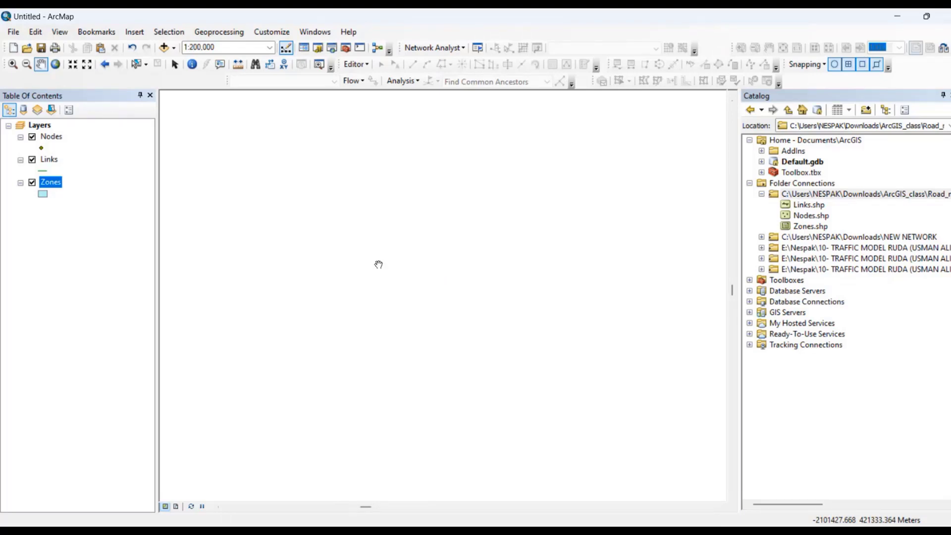
scroll(379, 264, down, 1)
scroll(379, 264, down, 1)
scroll(379, 264, down, 1)
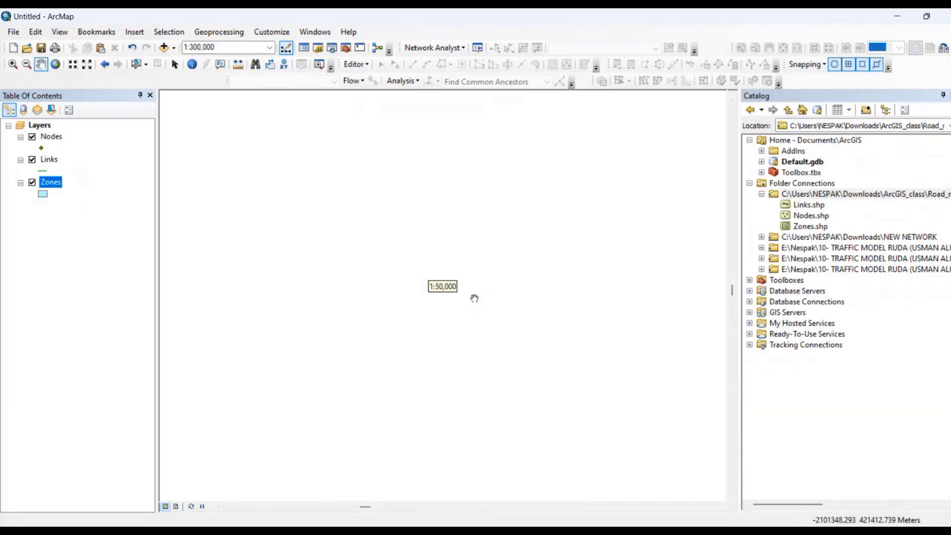
scroll(475, 296, up, 10)
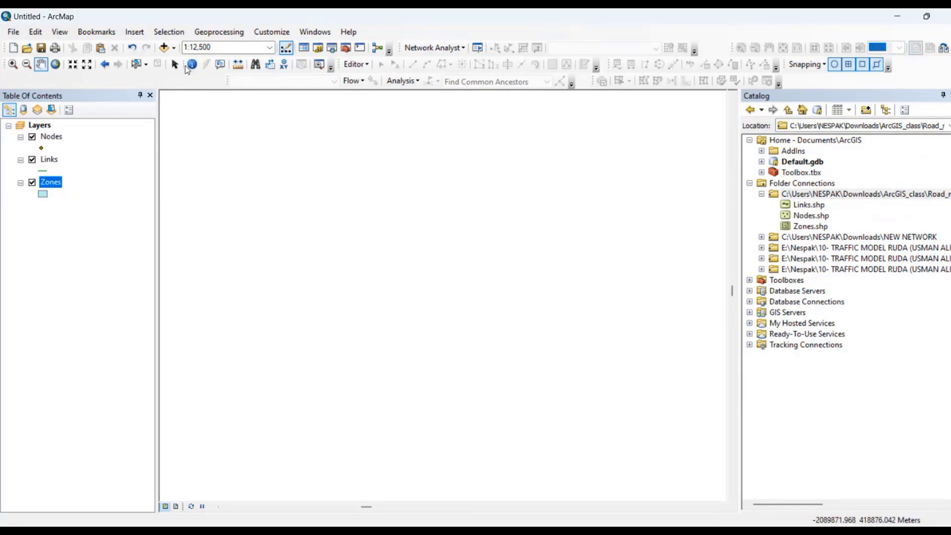
Browse the available basemaps and close the gallery without adding one
click(173, 48)
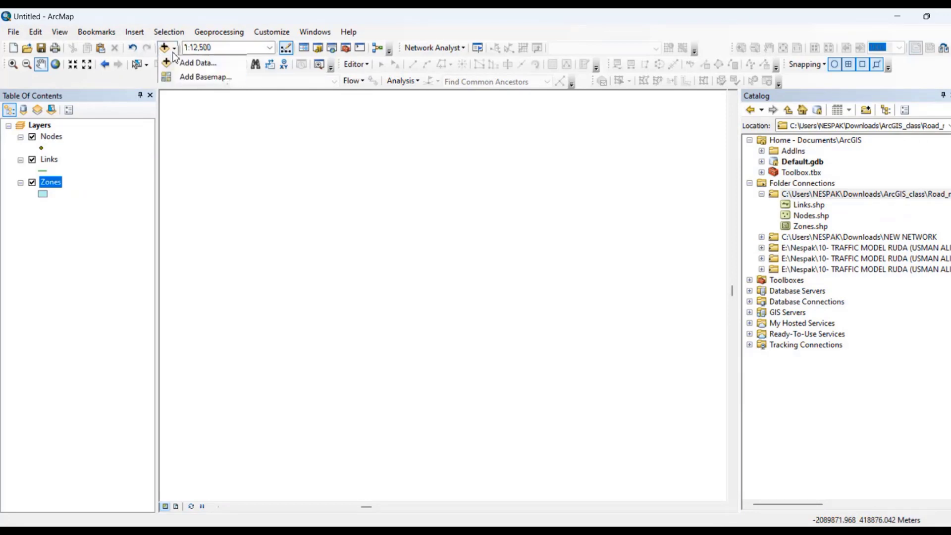
click(195, 82)
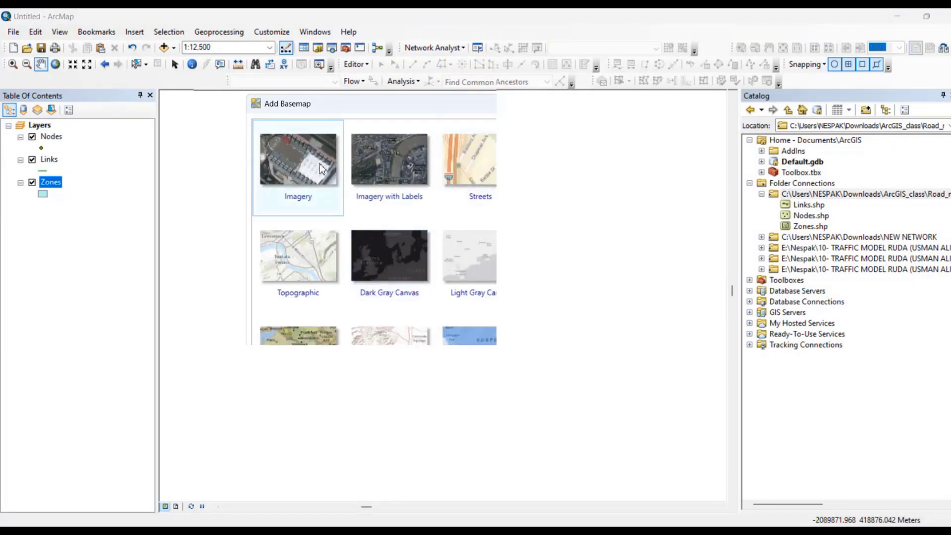
scroll(477, 327, down, 1)
scroll(477, 325, up, 1)
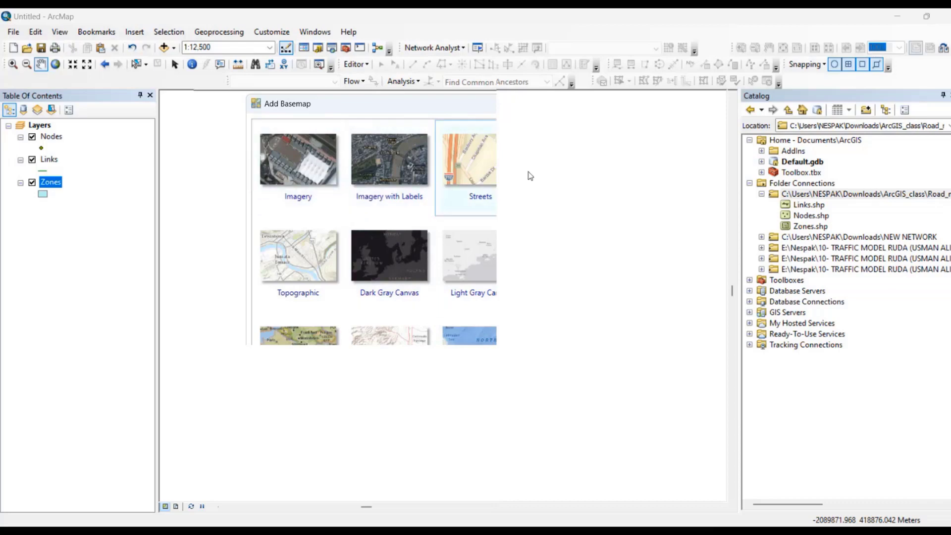
click(96, 20)
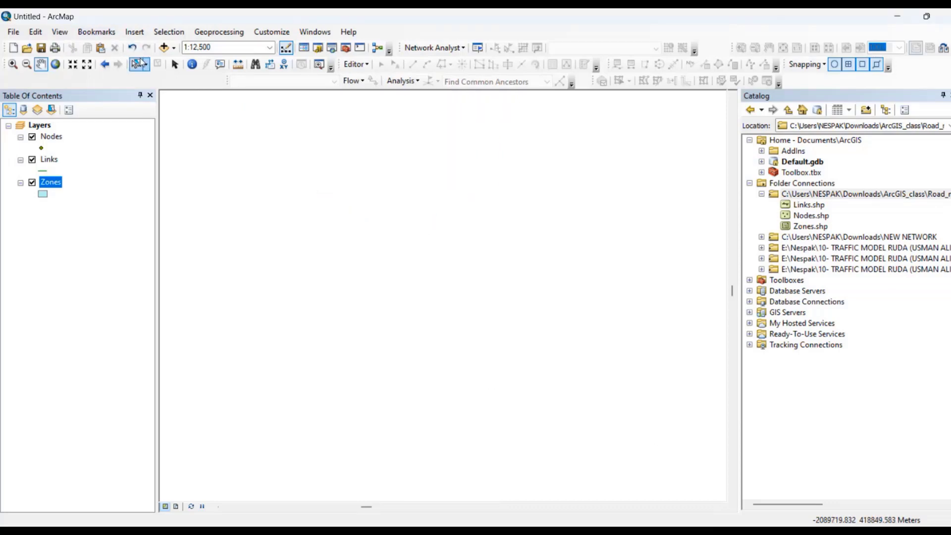
Search ArcGIS Online for "Lahore,Pakistan" data, select the dhamap28022020 map service, and close the search window
click(174, 48)
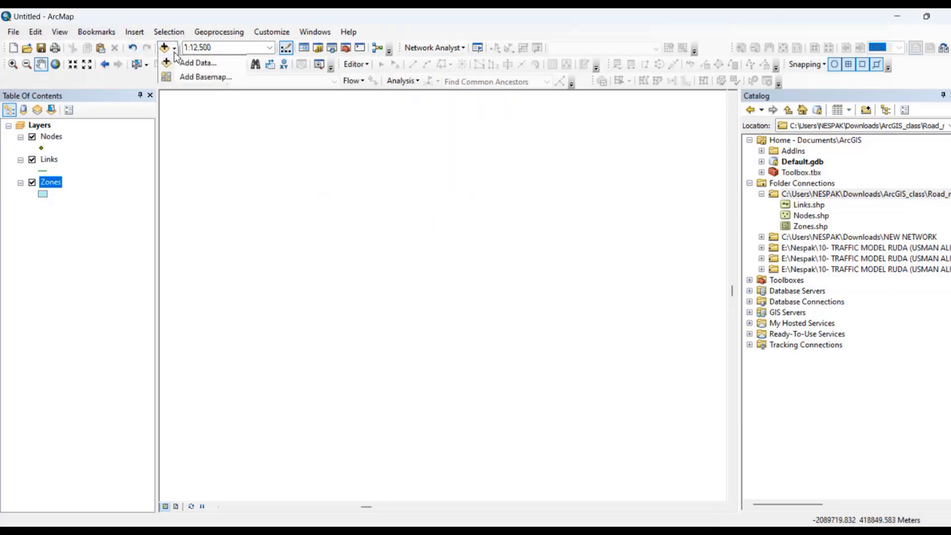
click(191, 94)
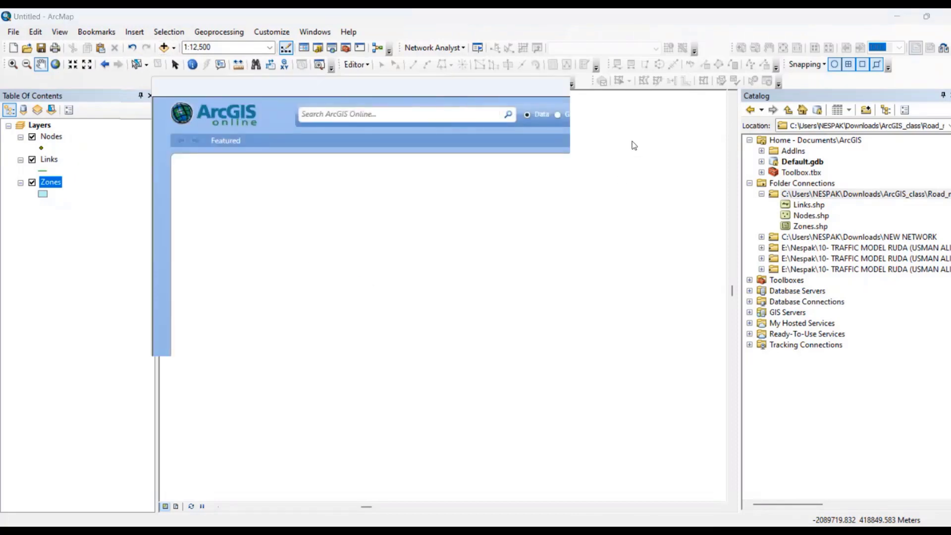
click(421, 117)
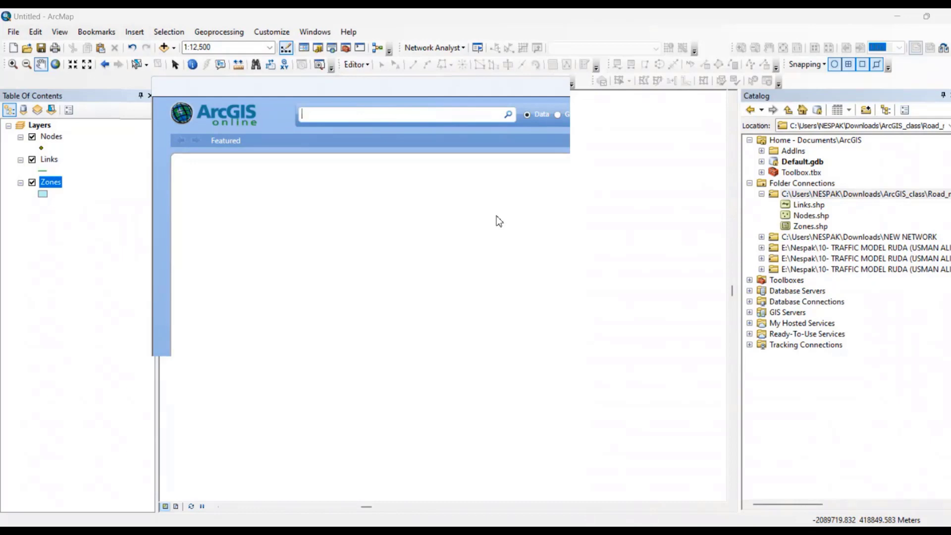
text(Lahore,Pakistan)
click(508, 115)
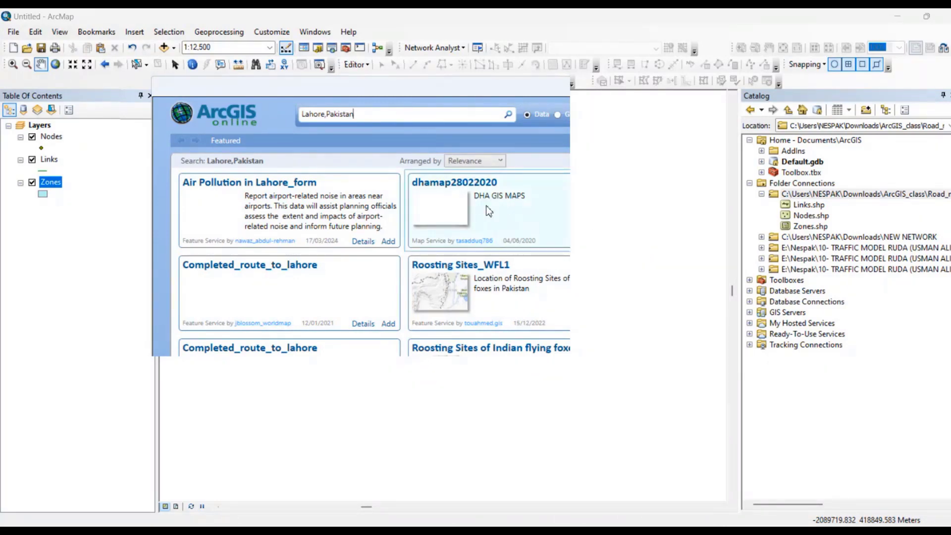
click(549, 204)
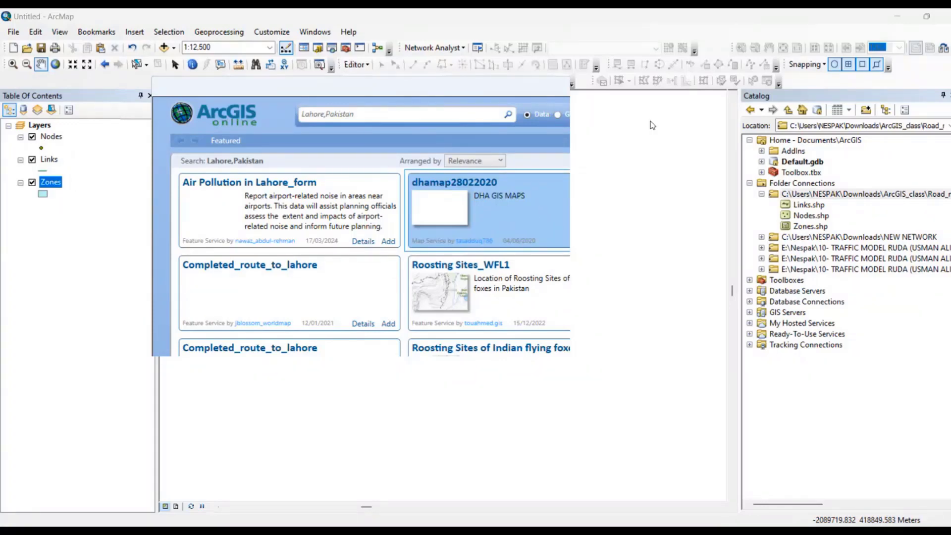
click(700, 88)
Add the Imagery basemap to the map and toggle the World Imagery layer's visibility
click(173, 49)
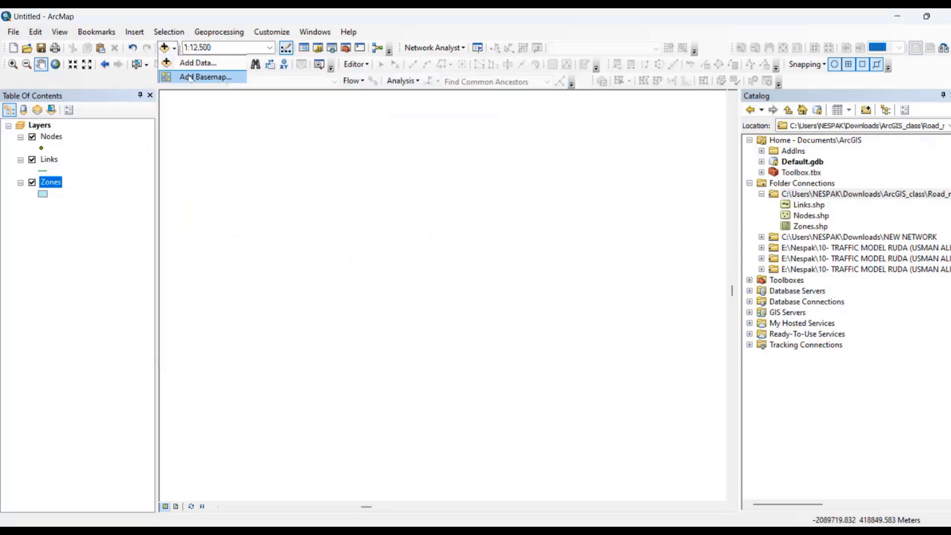
click(196, 76)
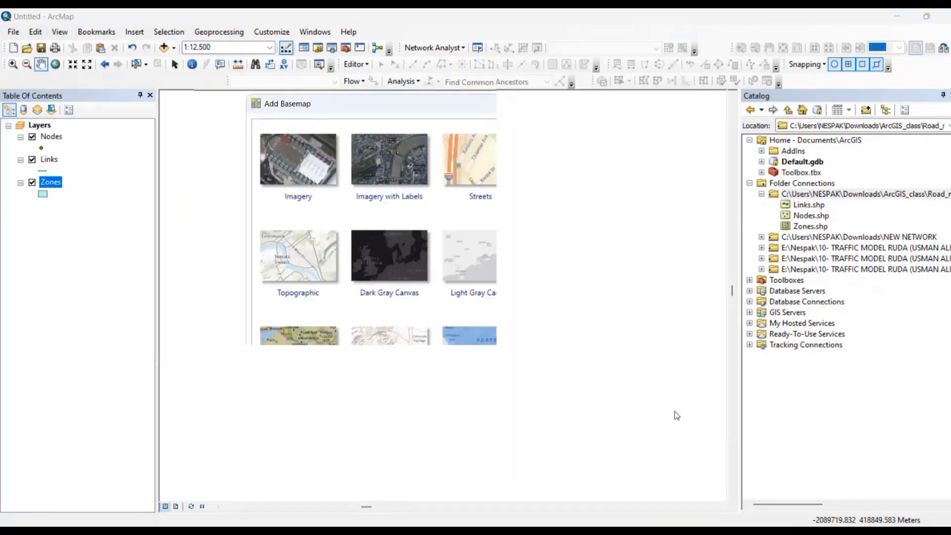
click(309, 169)
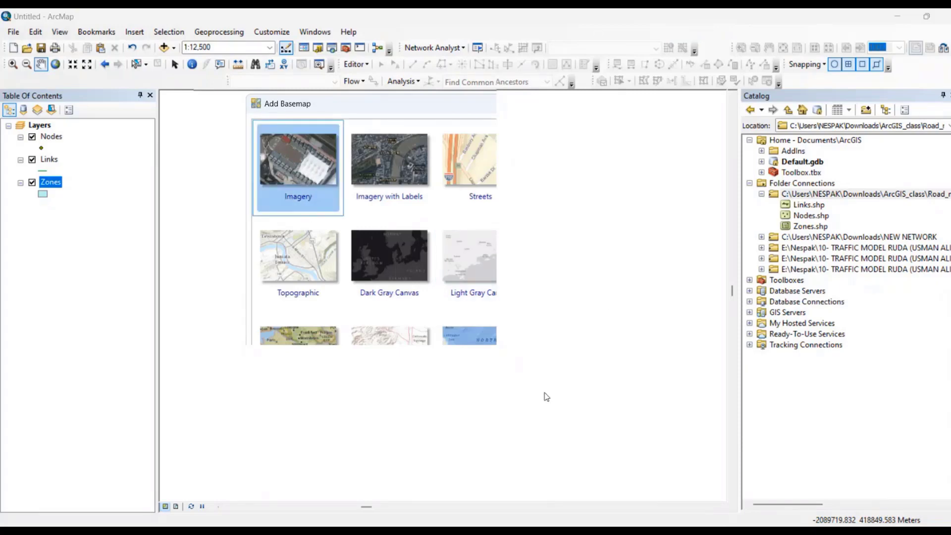
click(547, 416)
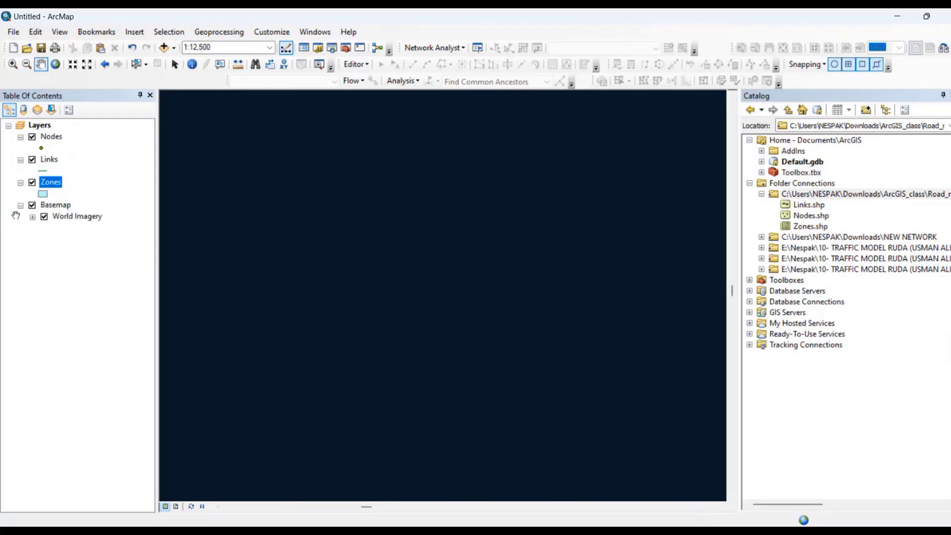
click(44, 216)
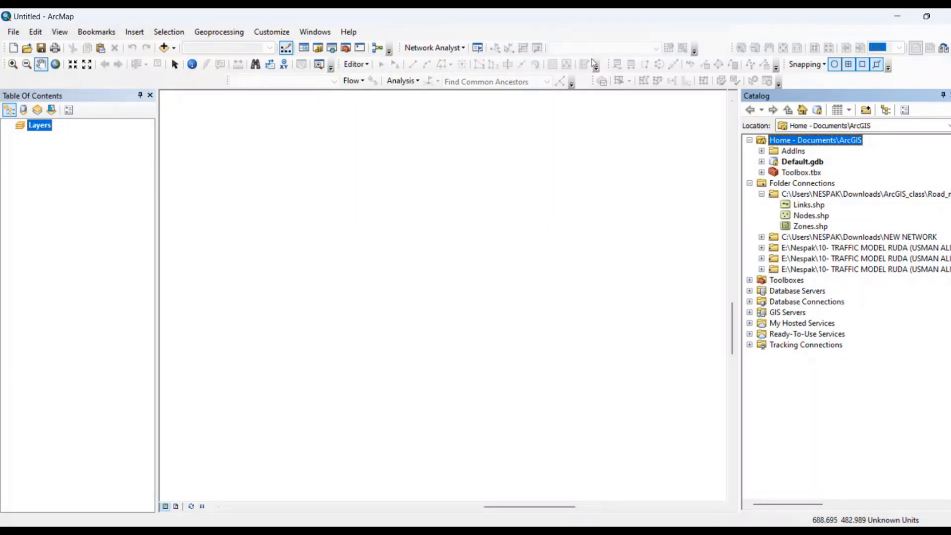
Add the Links, Nodes and Zones shapefiles to the empty map, and place the Links layer between Nodes and Zones
drag(809, 205, 148, 166)
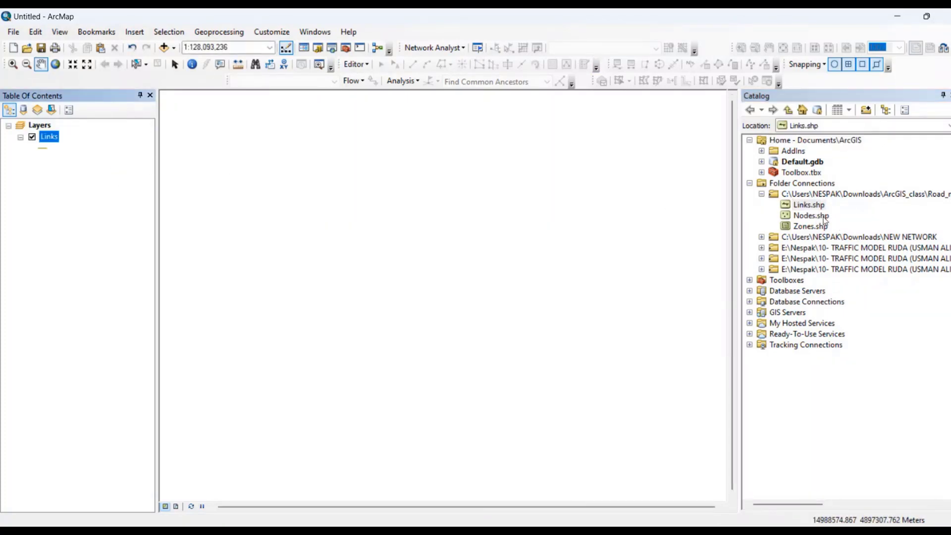
drag(825, 218, 34, 181)
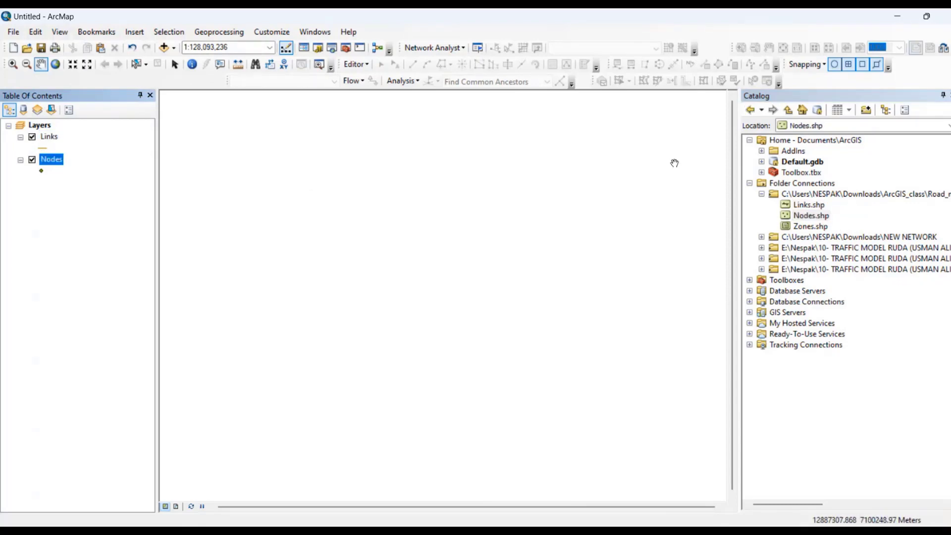
drag(796, 228, 85, 201)
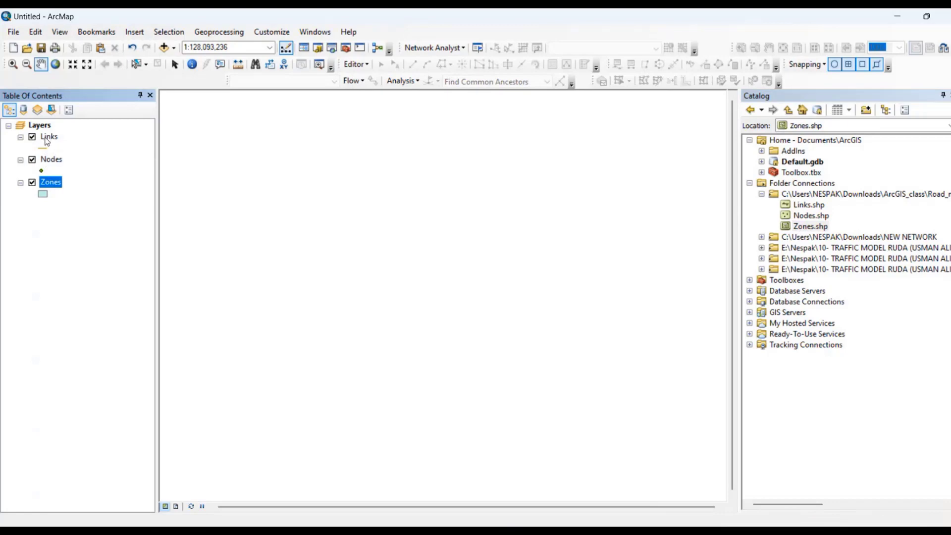
drag(46, 139, 48, 177)
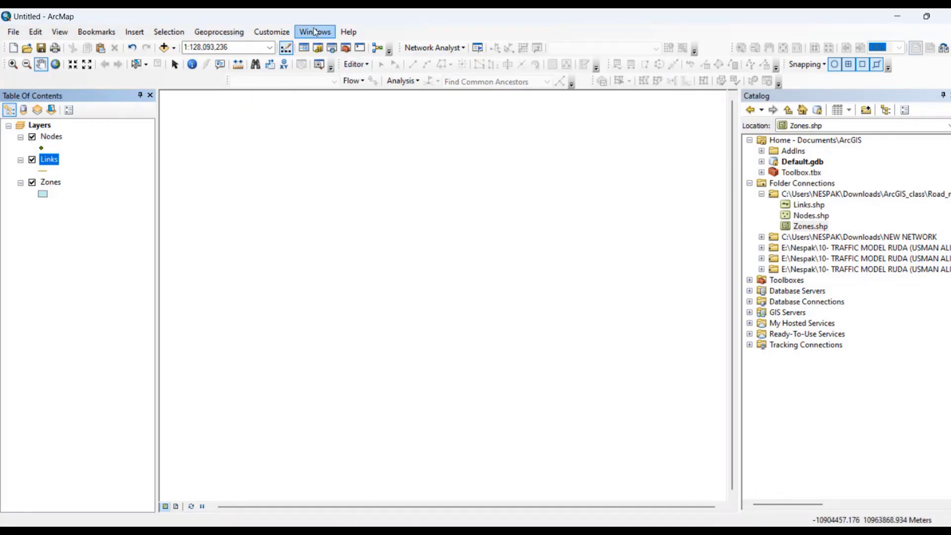
Hide the Editor toolbar and show it again
right_click(498, 28)
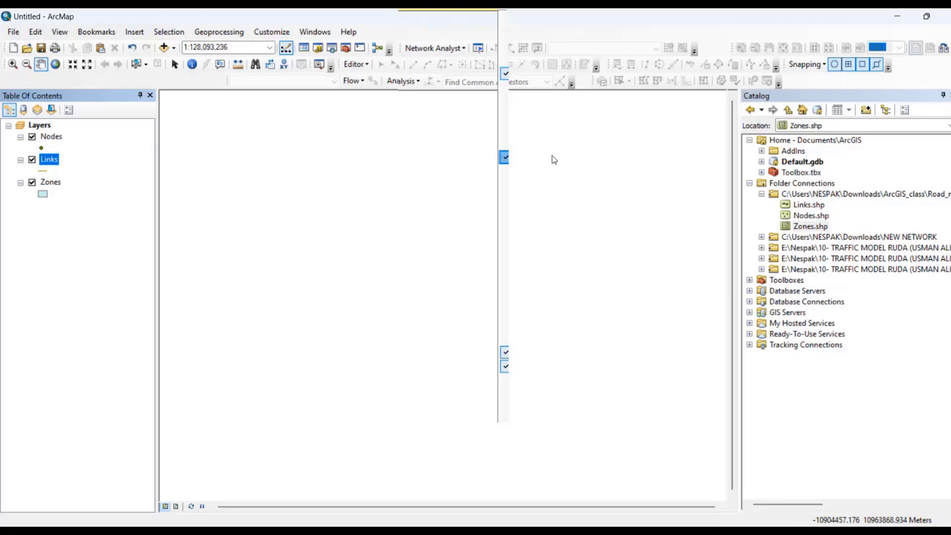
click(512, 159)
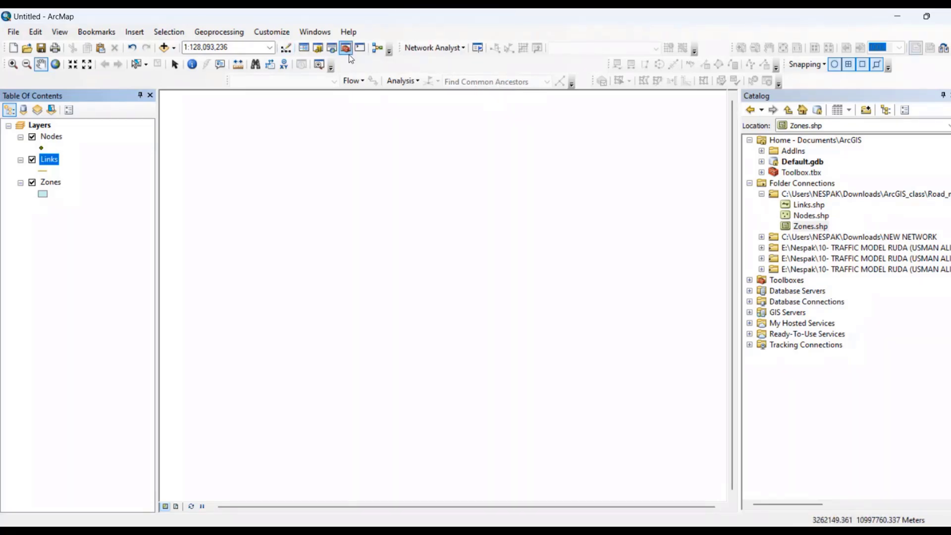
right_click(493, 32)
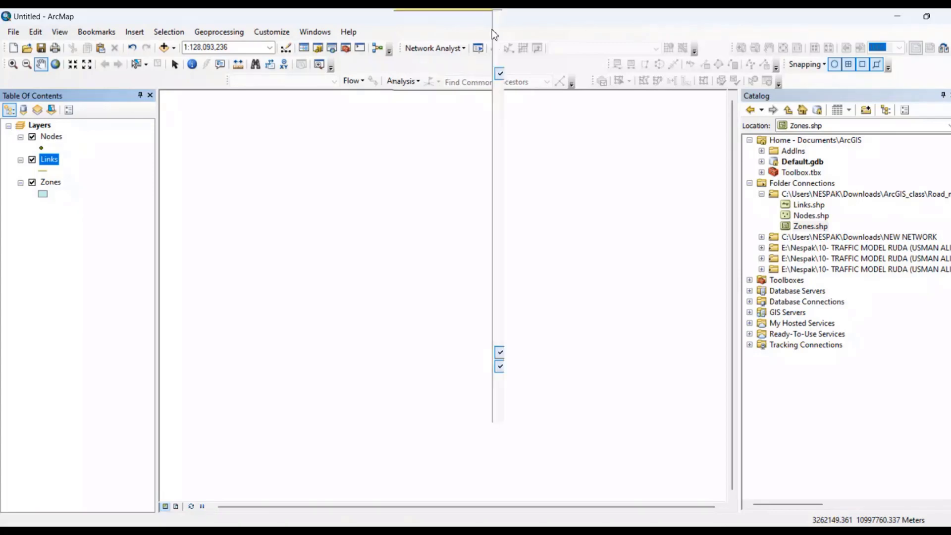
click(505, 160)
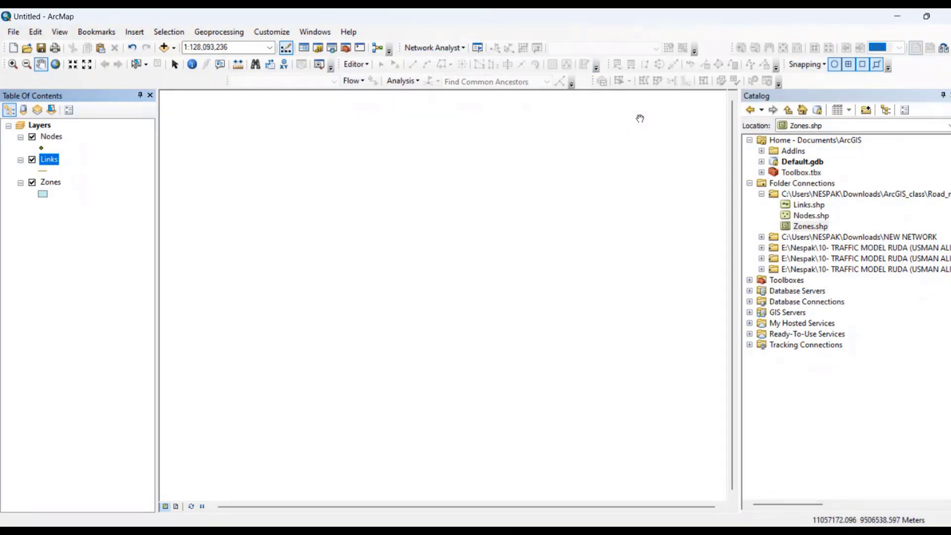
Start an edit session on the Nodes layer
click(55, 137)
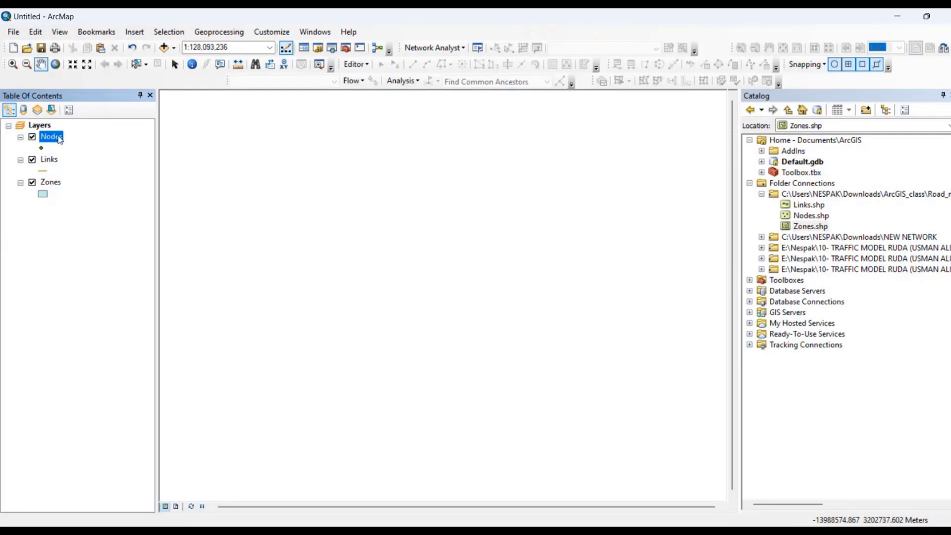
right_click(60, 140)
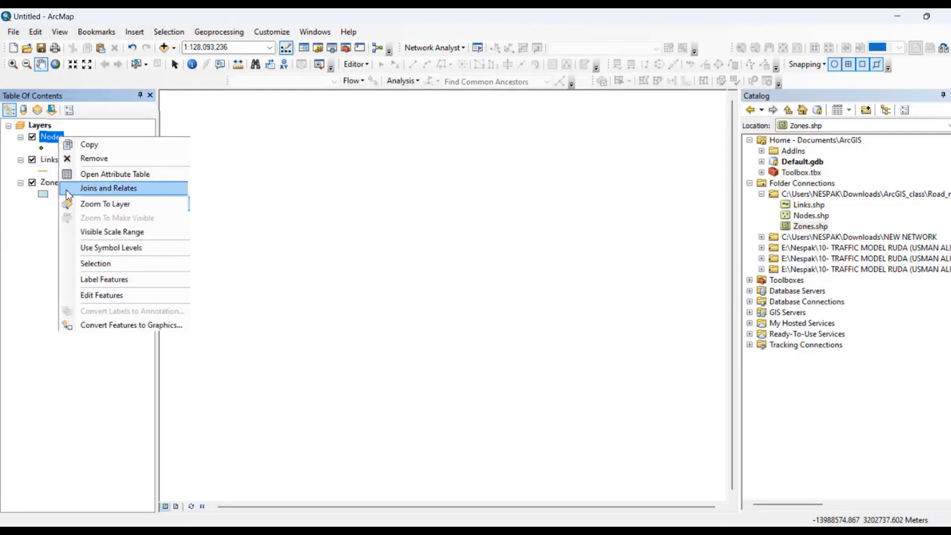
mouse_move(122, 296)
click(260, 296)
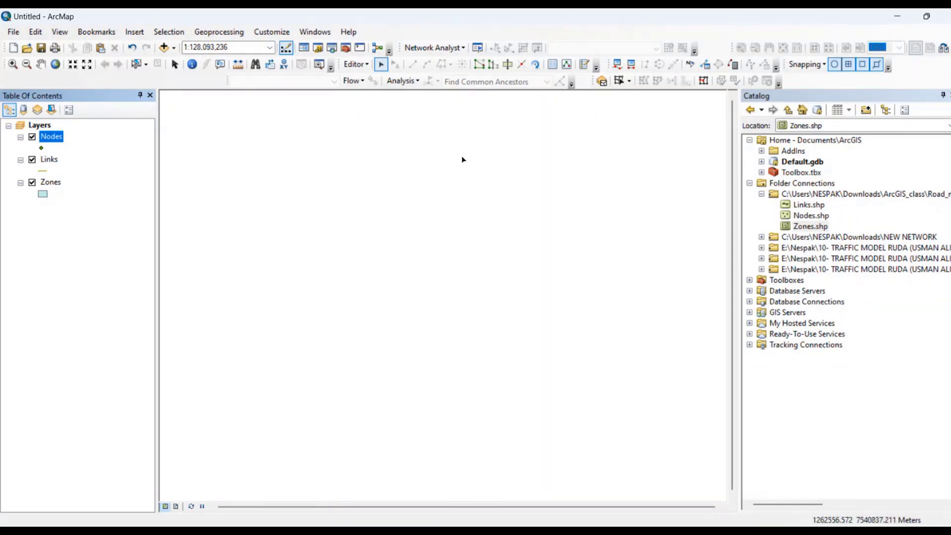
click(367, 65)
click(369, 68)
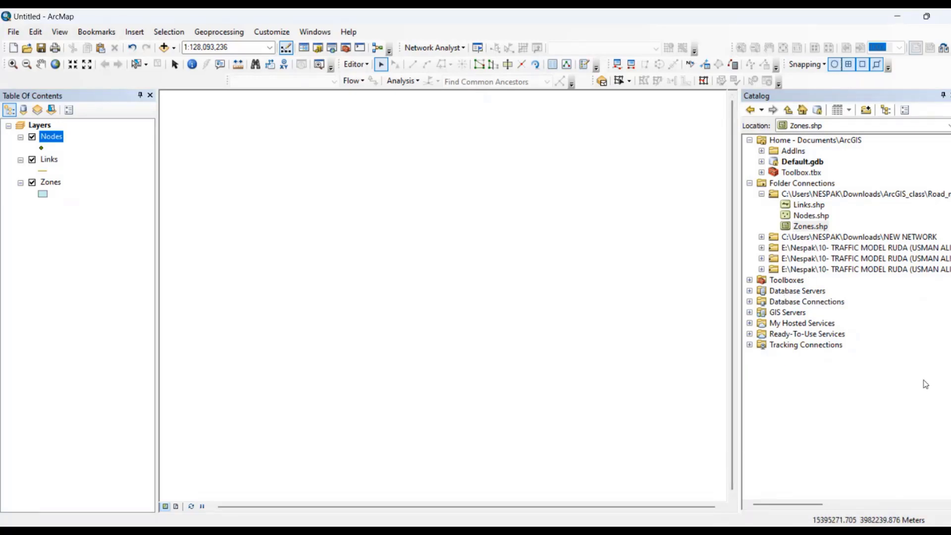
Open the Create Features window, keep it docked beside the map, and auto-hide the Catalog window
click(569, 65)
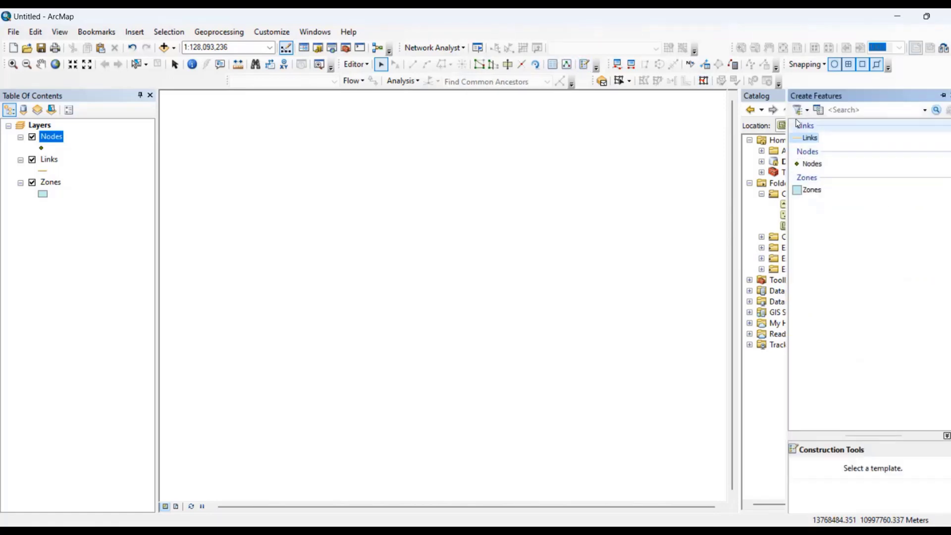
click(943, 96)
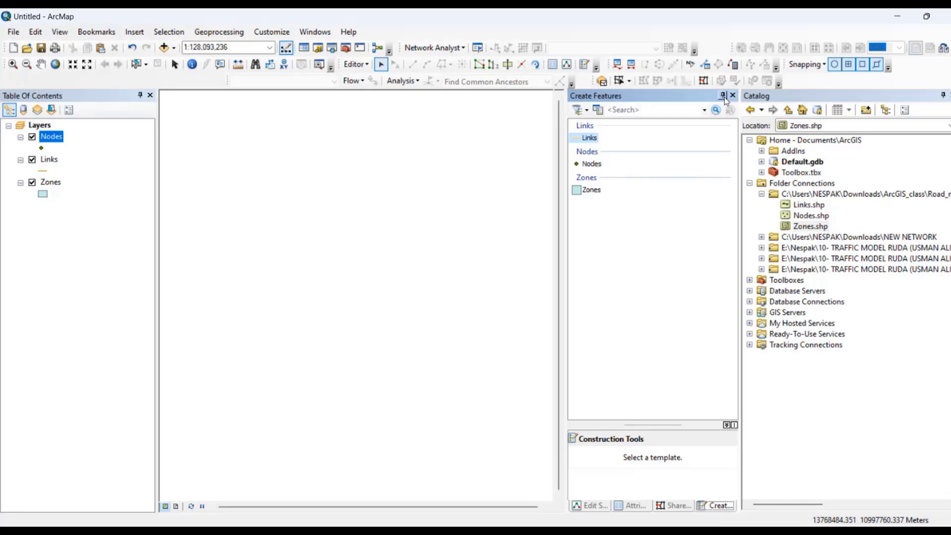
click(943, 95)
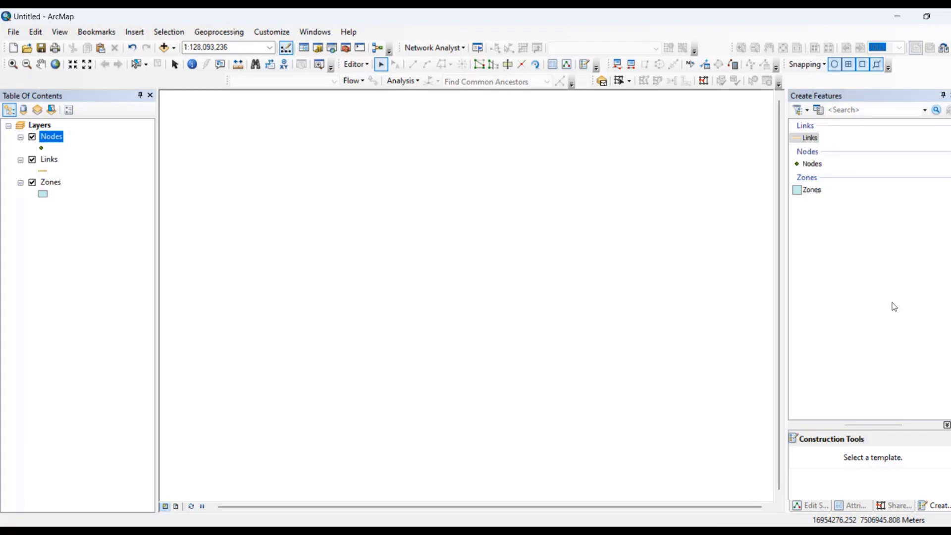
Place five Nodes points on the map, four as the corners of a rough rectangle and one near its middle
click(813, 139)
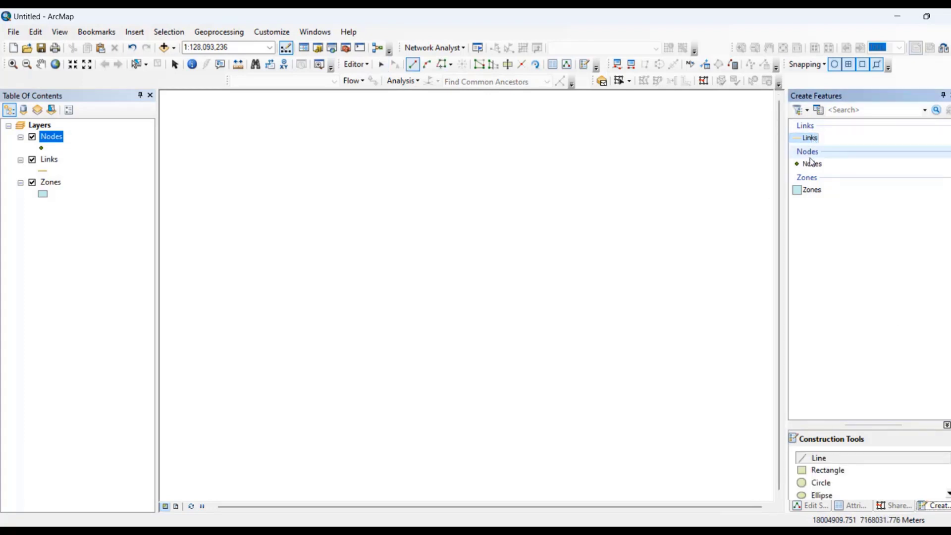
click(814, 164)
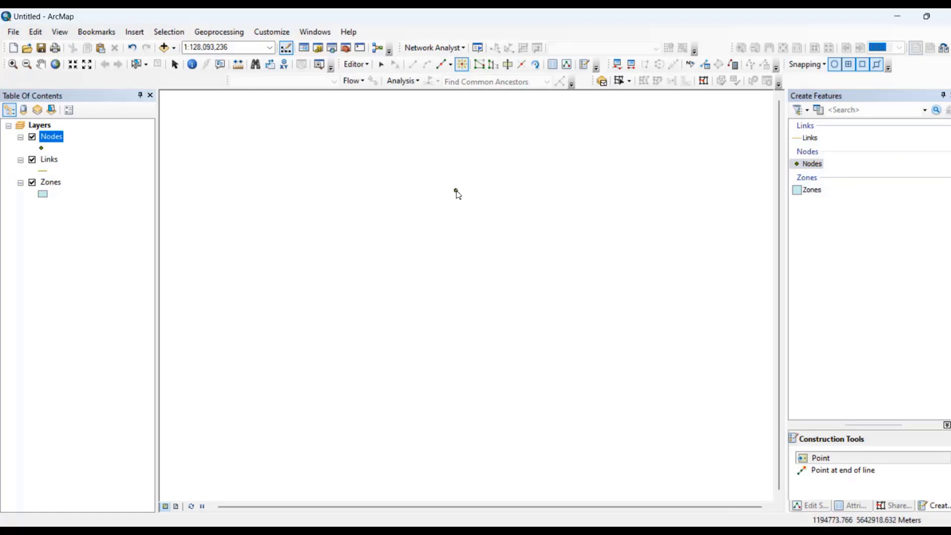
click(377, 177)
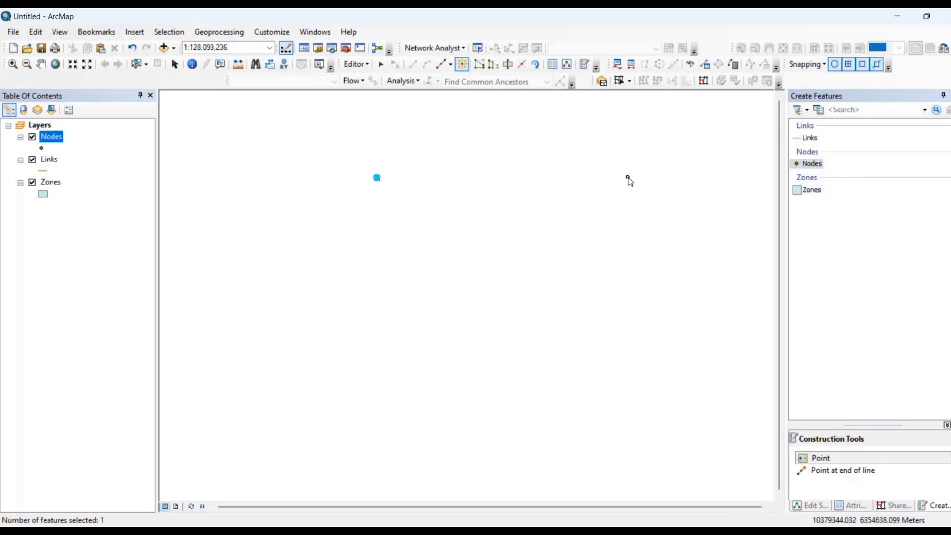
click(628, 326)
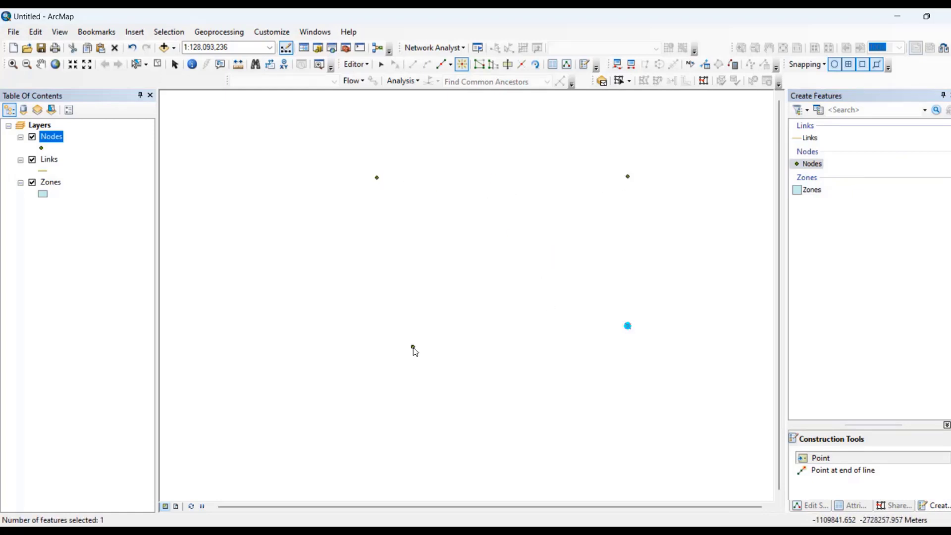
click(363, 329)
click(482, 247)
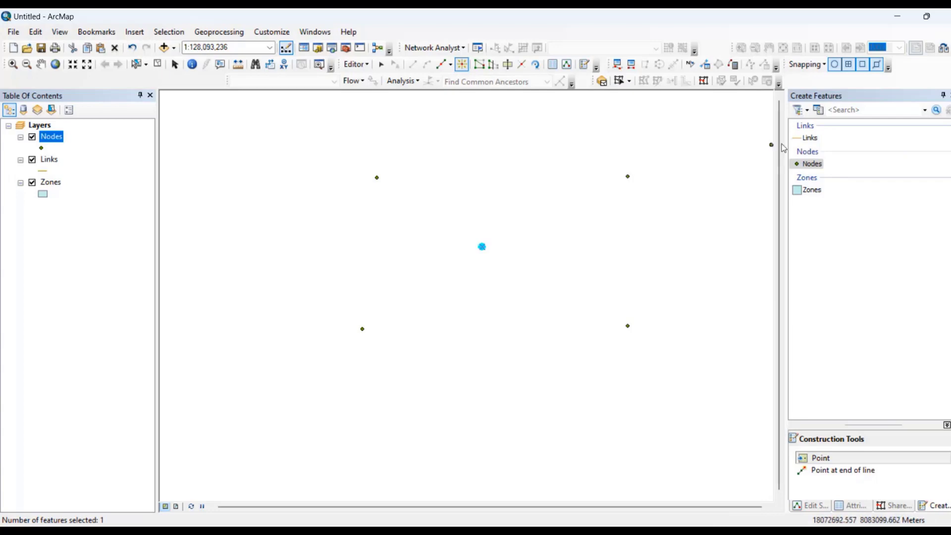
Draw a straight Links line from the upper-left node to the upper-right node, snapping to both points
click(810, 139)
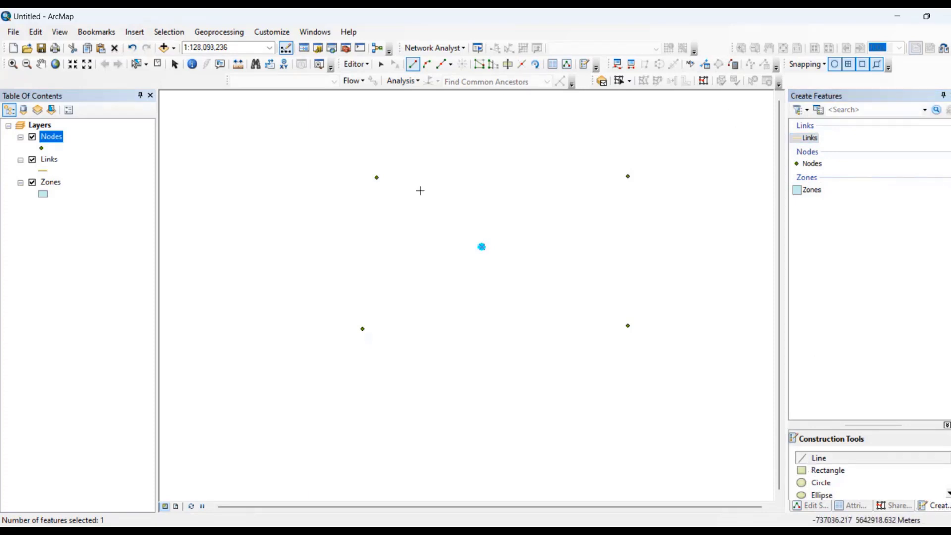
click(376, 177)
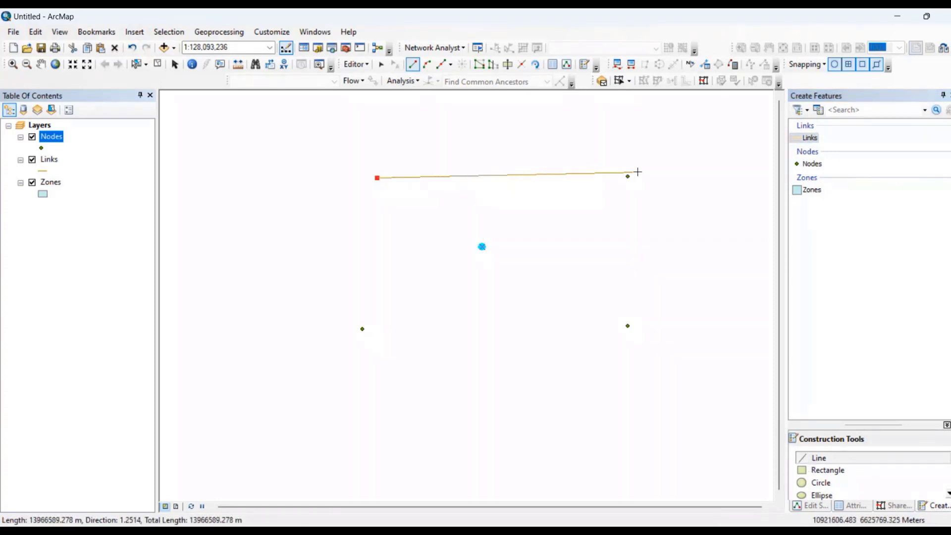
double_click(628, 176)
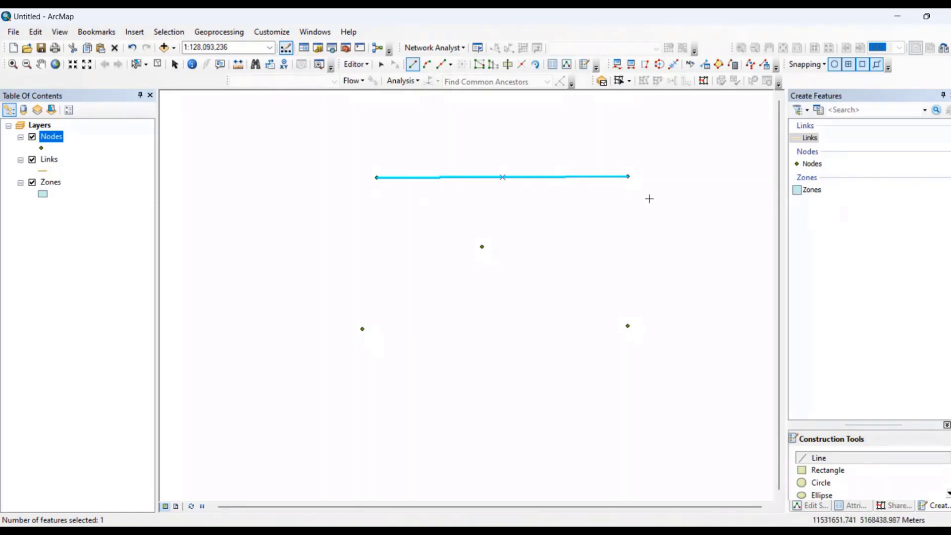
Search the symbol styles for "arrow" and give the Links layer a black line symbol with an arrowhead at its midpoint
click(42, 173)
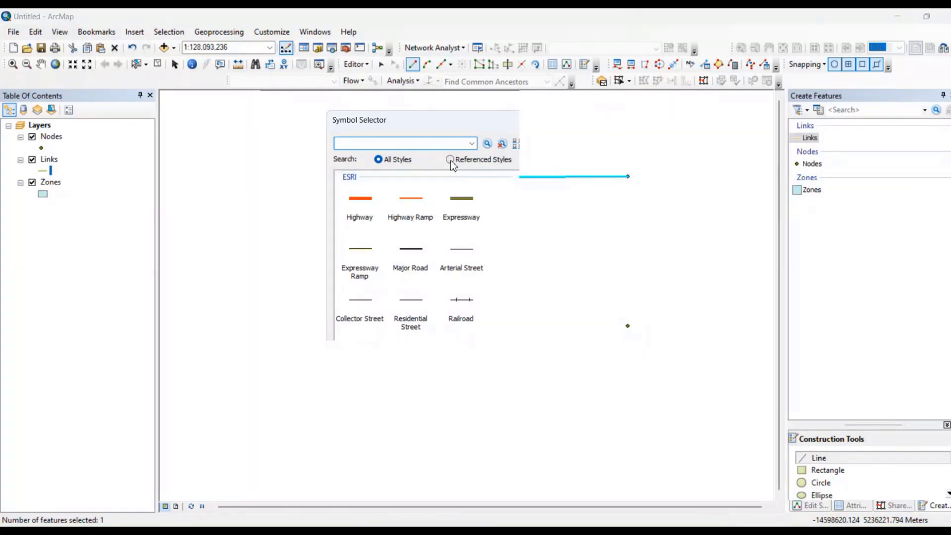
text(arrow)
click(487, 143)
click(369, 266)
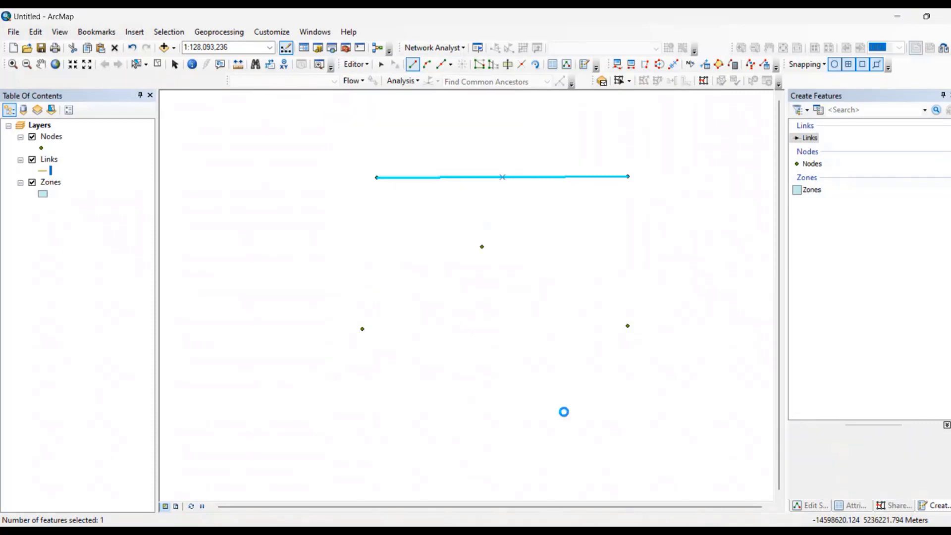
key(Return)
Draw a link from the upper-left node down to the lower-left node and check its arrow direction
scroll(524, 184, up, 4)
scroll(523, 187, down, 6)
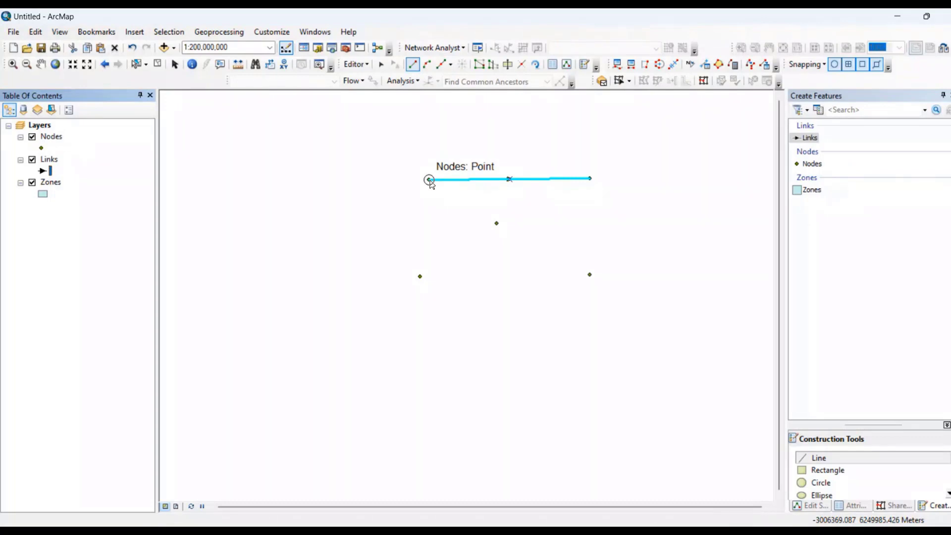
click(429, 180)
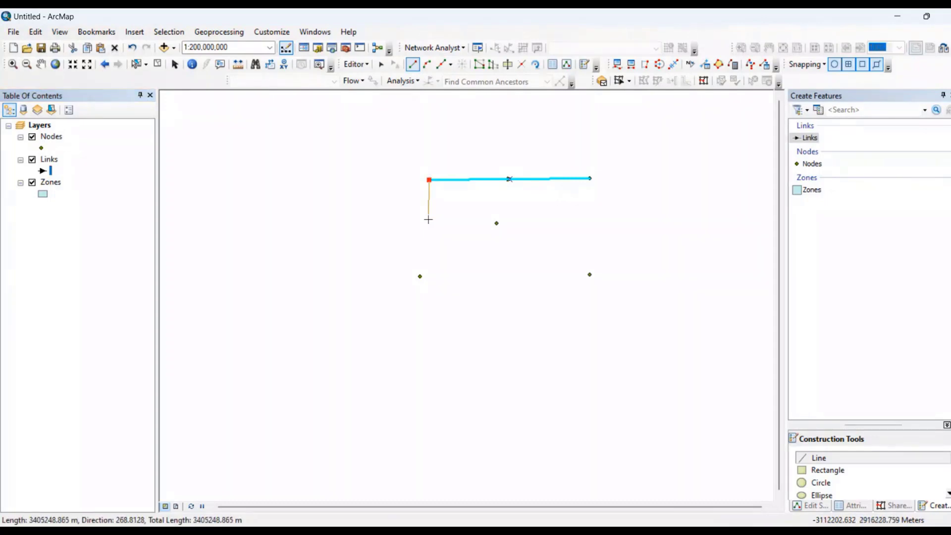
double_click(421, 278)
scroll(424, 263, up, 5)
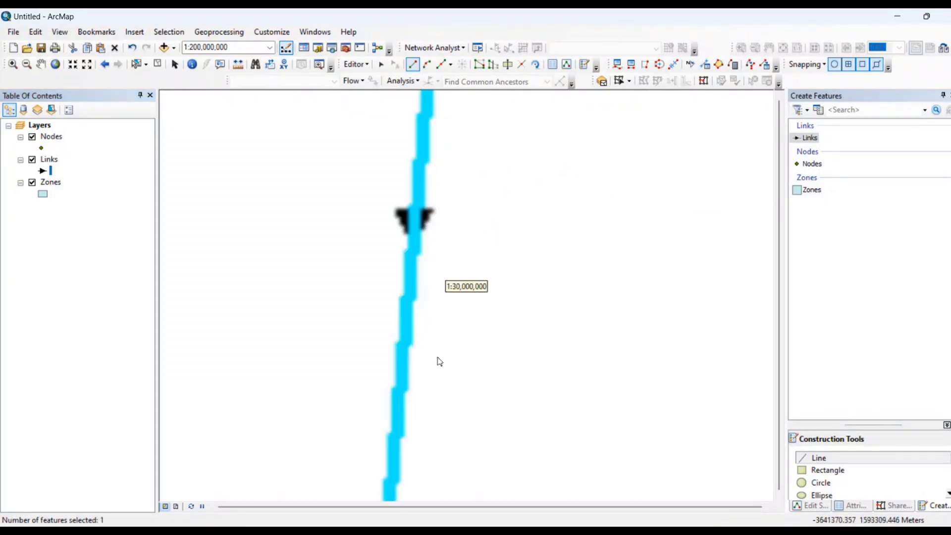
scroll(361, 211, down, 3)
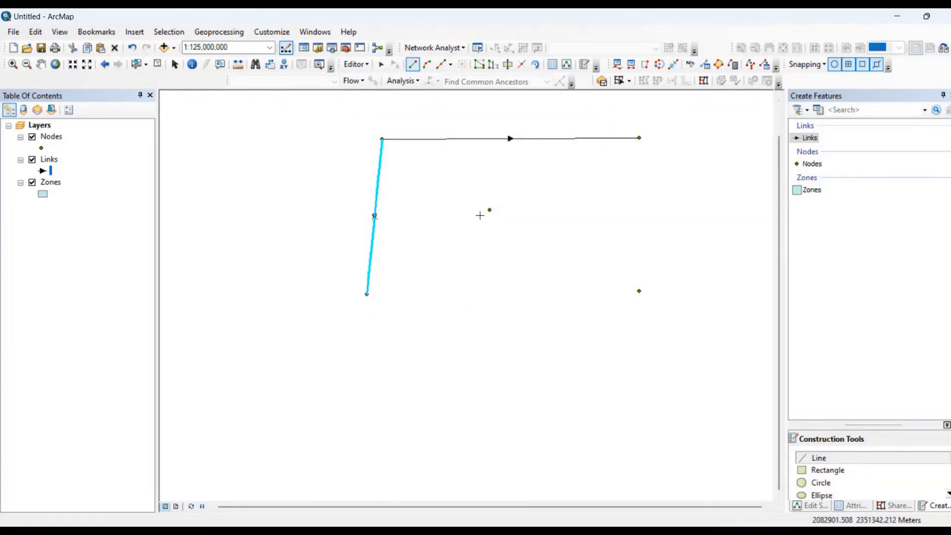
Draw a link from the lower-left node to the middle node, and another from the middle node to the lower-right node
click(366, 295)
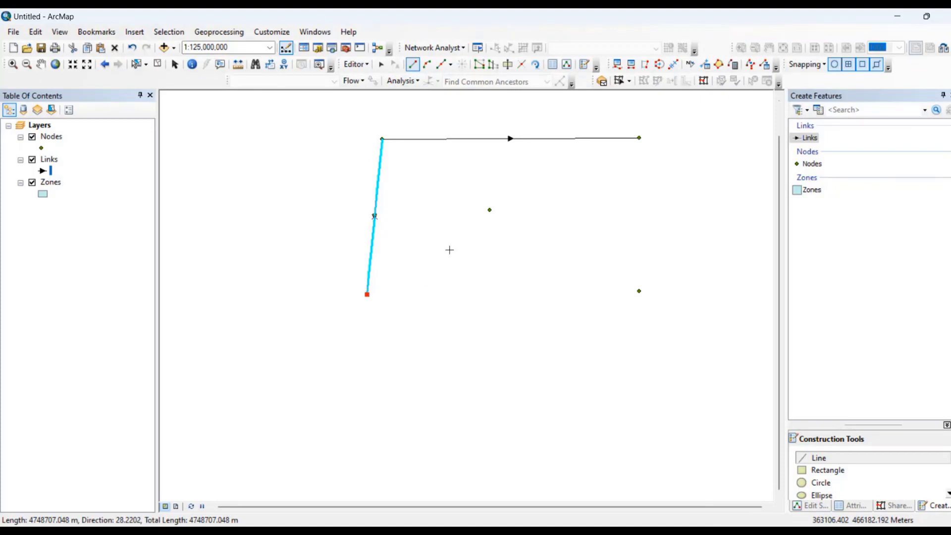
double_click(490, 210)
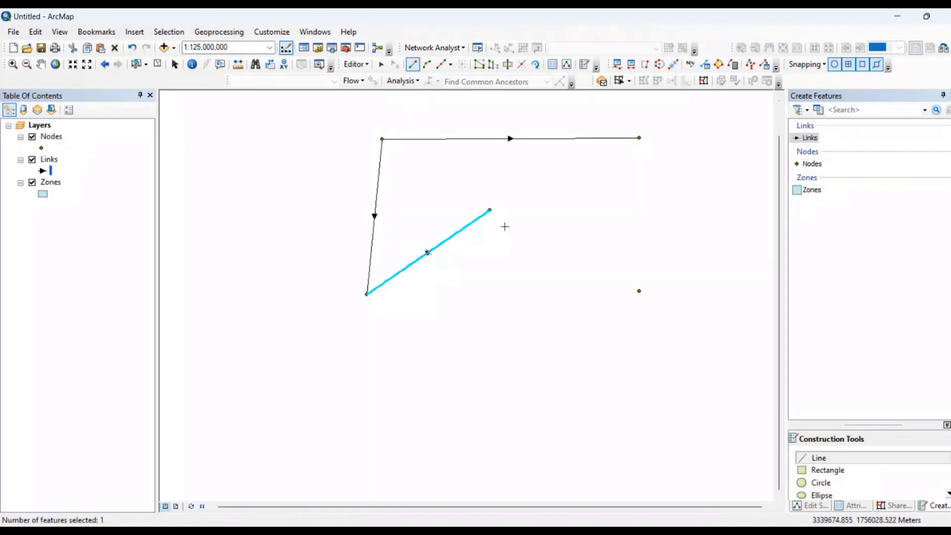
click(490, 210)
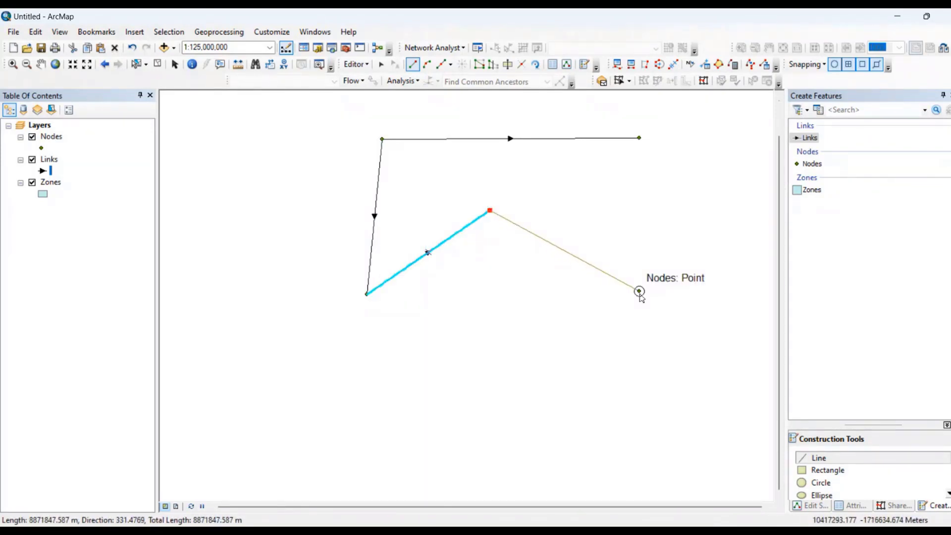
double_click(639, 290)
Draw links from the upper-right node to the lower-right node and from the lower-left node to the lower-right node
click(639, 137)
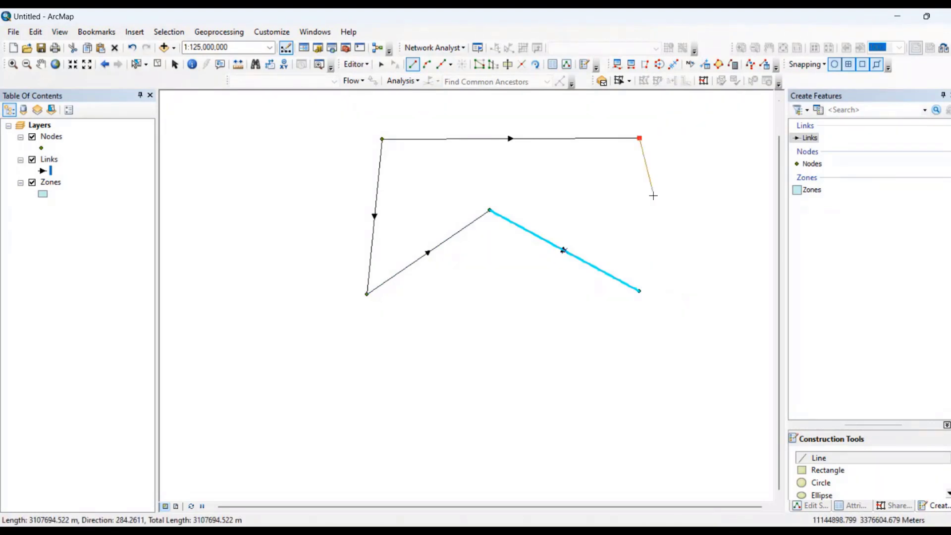
double_click(639, 290)
click(367, 294)
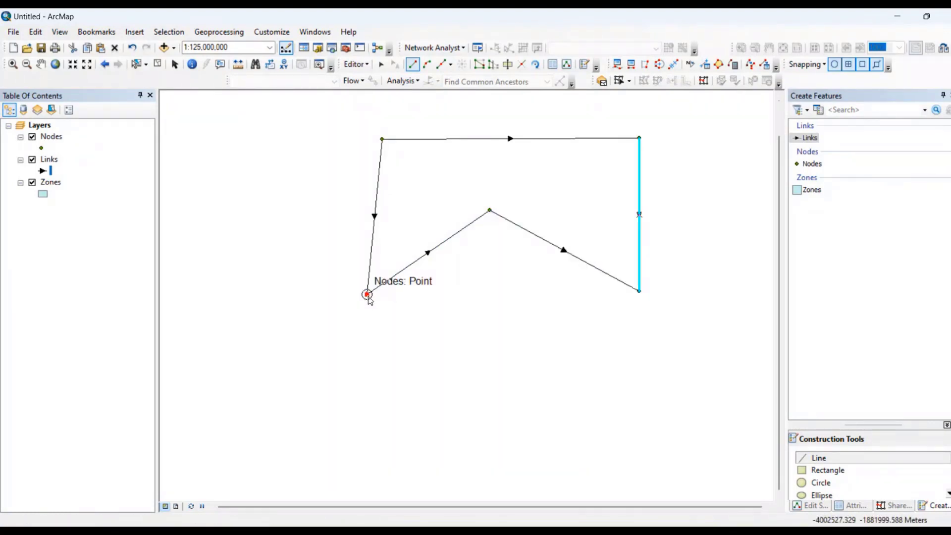
double_click(639, 291)
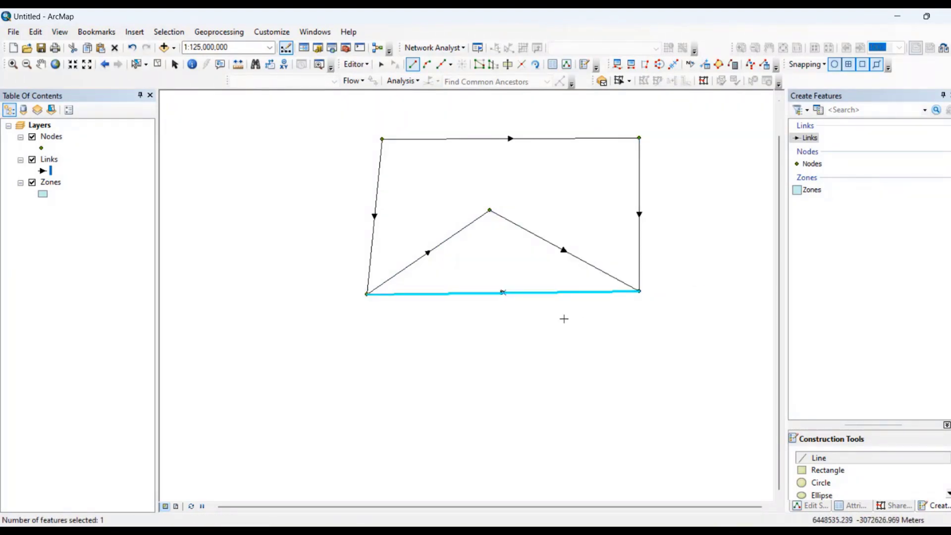
Draw two links from the middle node, one to the upper-right node and one to the upper-left node
click(490, 210)
double_click(639, 138)
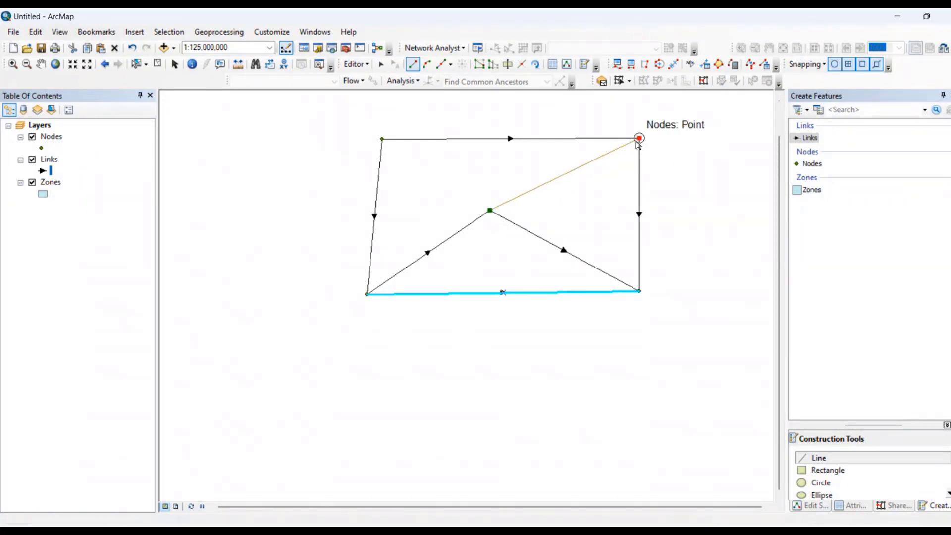
click(490, 210)
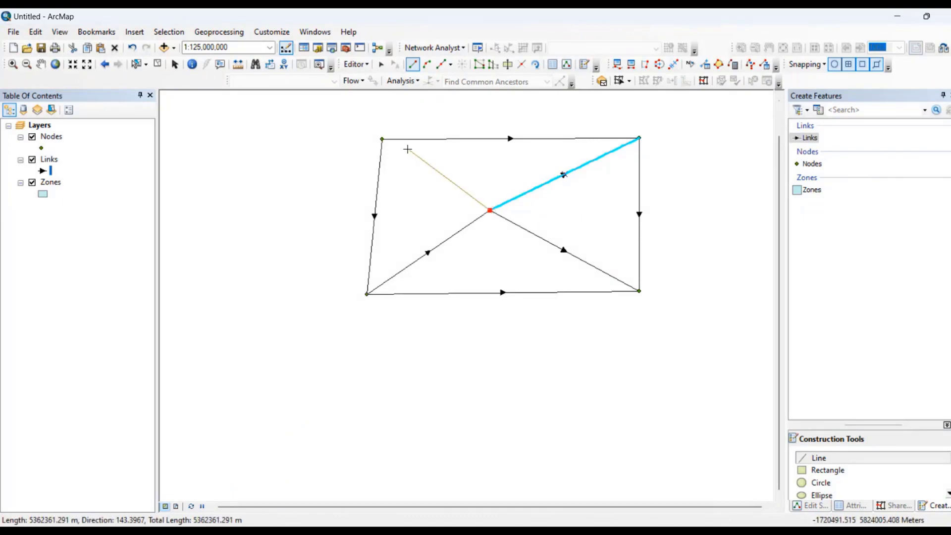
double_click(382, 139)
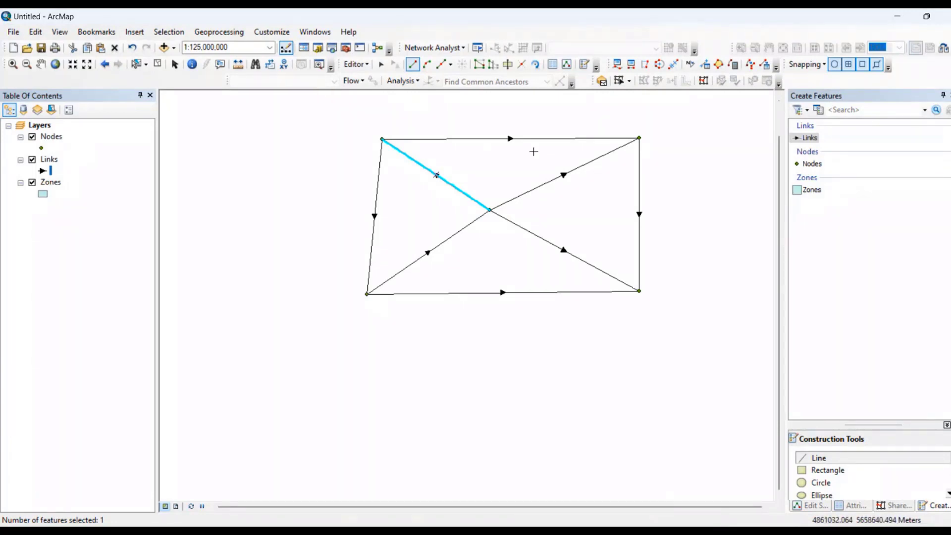
Select the link between the two upper nodes with the Edit tool, view its available commands, and clear the selection
scroll(377, 321, down, 2)
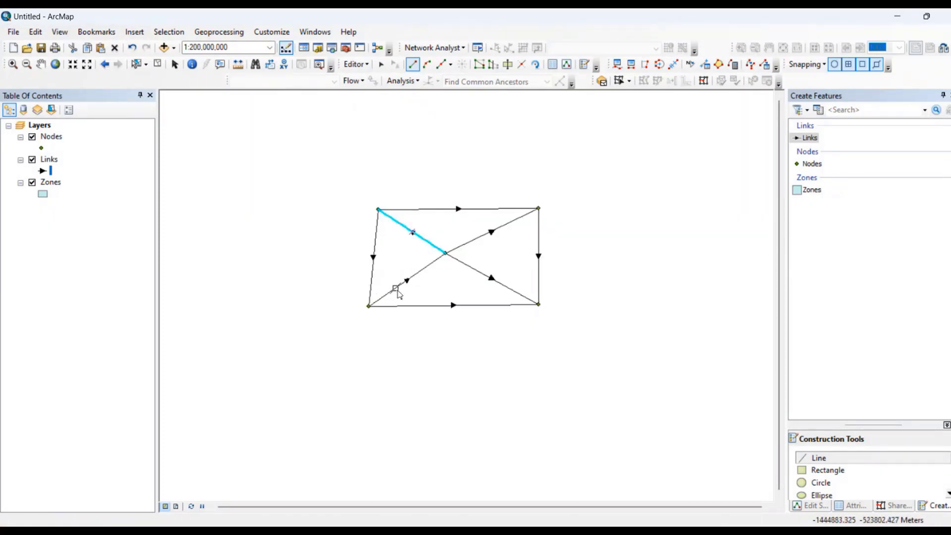
click(381, 64)
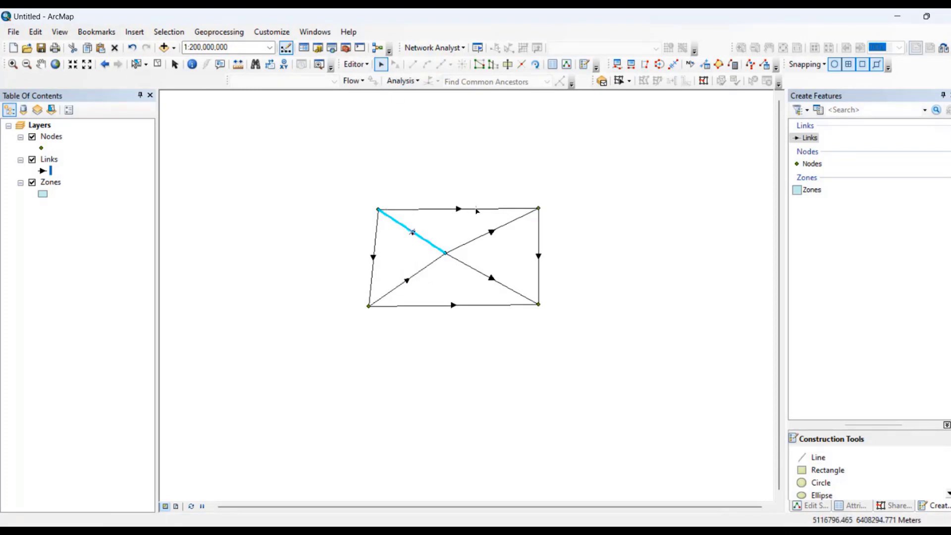
click(474, 209)
scroll(472, 212, up, 3)
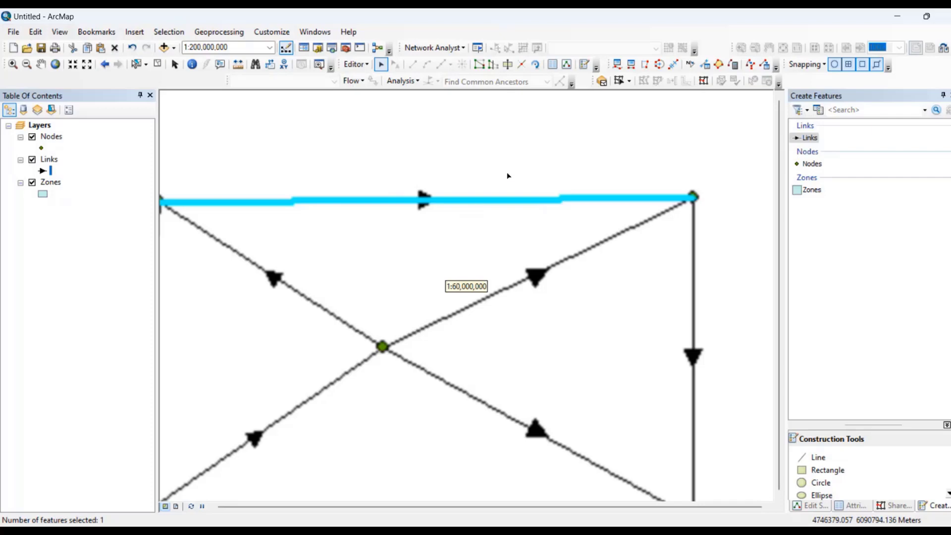
right_click(478, 202)
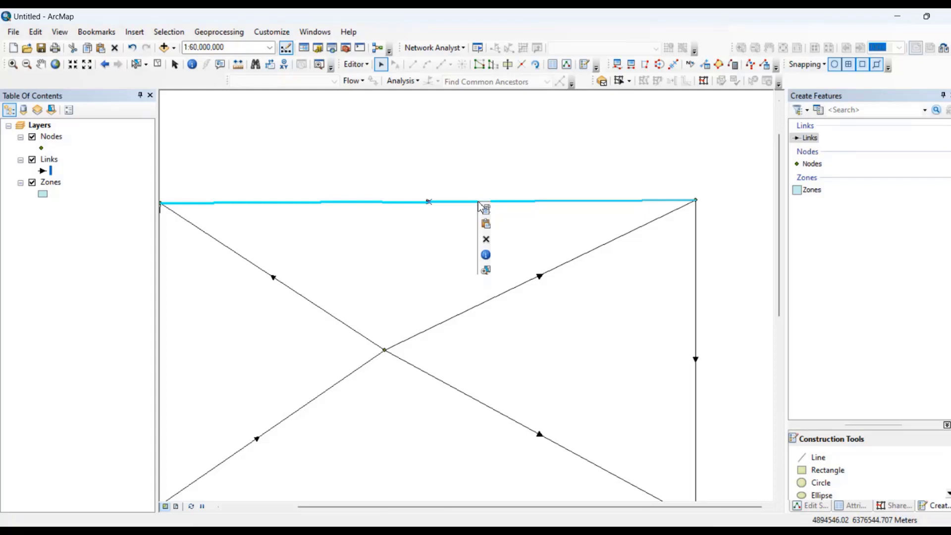
click(483, 185)
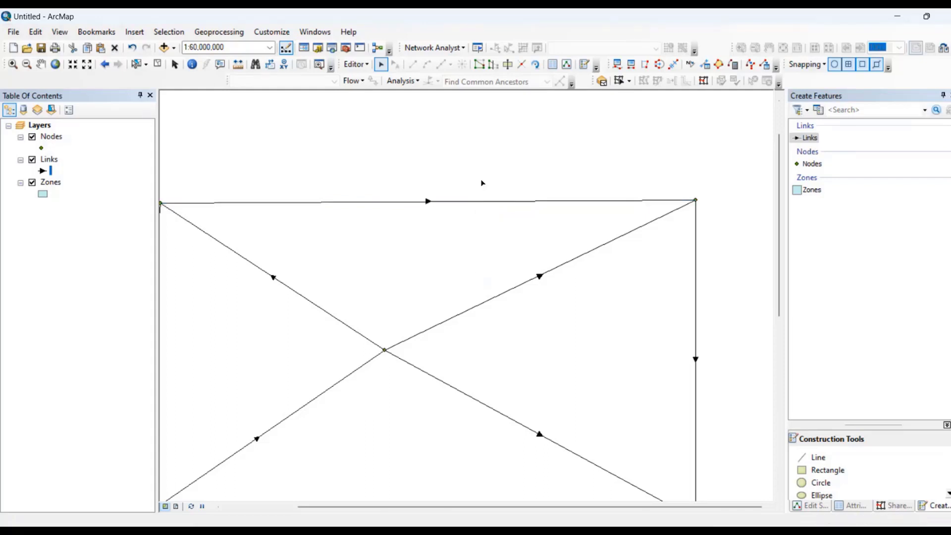
Stop the edit session on the Links, Nodes and Zones layers
click(354, 65)
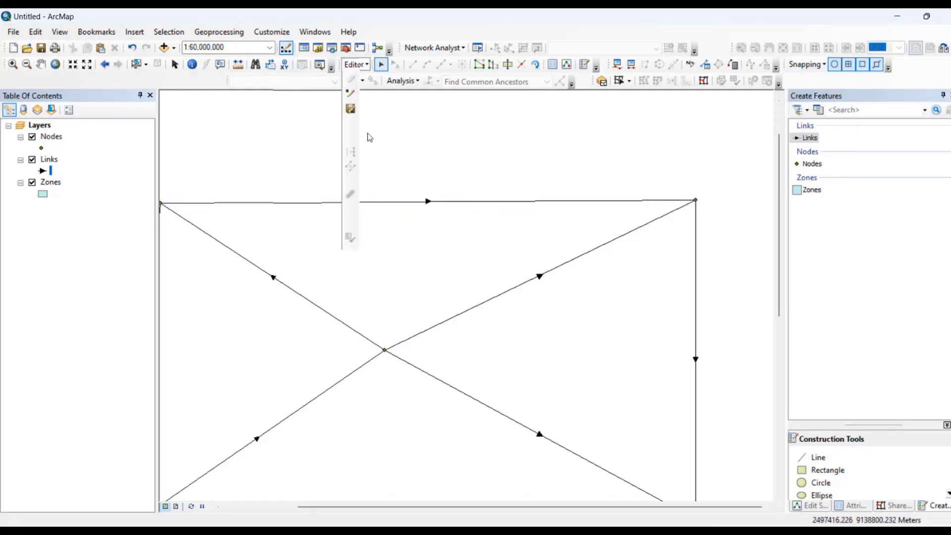
click(429, 169)
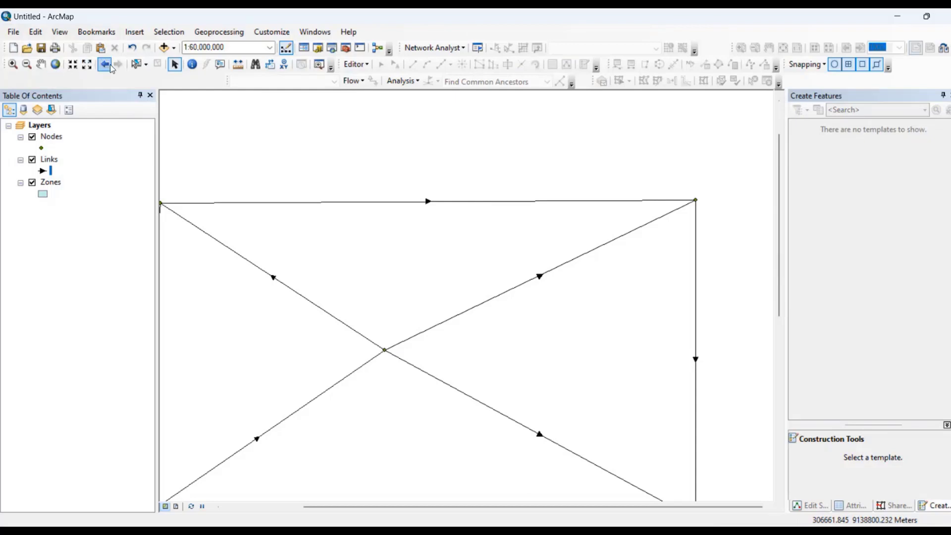
Select the link between the two upper nodes with the Select Features tool, view its available commands, and clear the selection
click(134, 64)
click(402, 204)
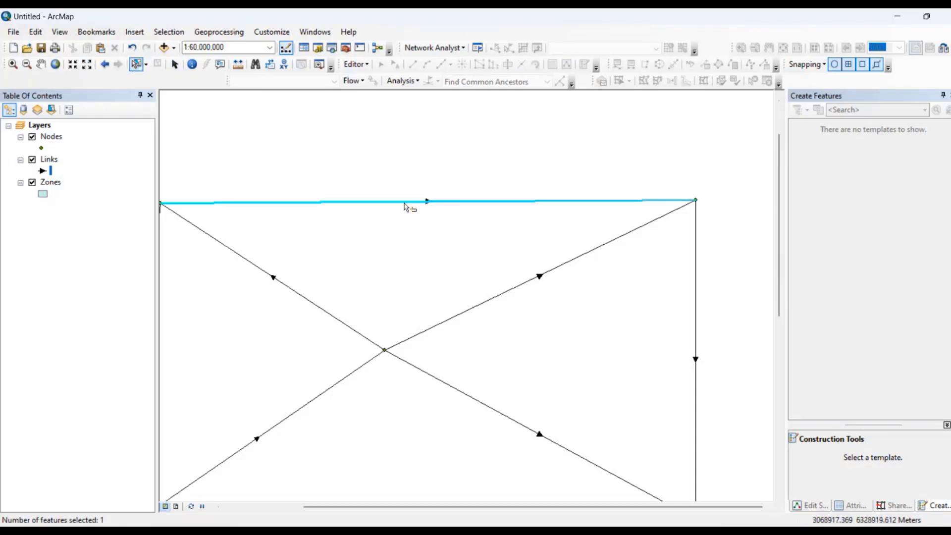
right_click(405, 206)
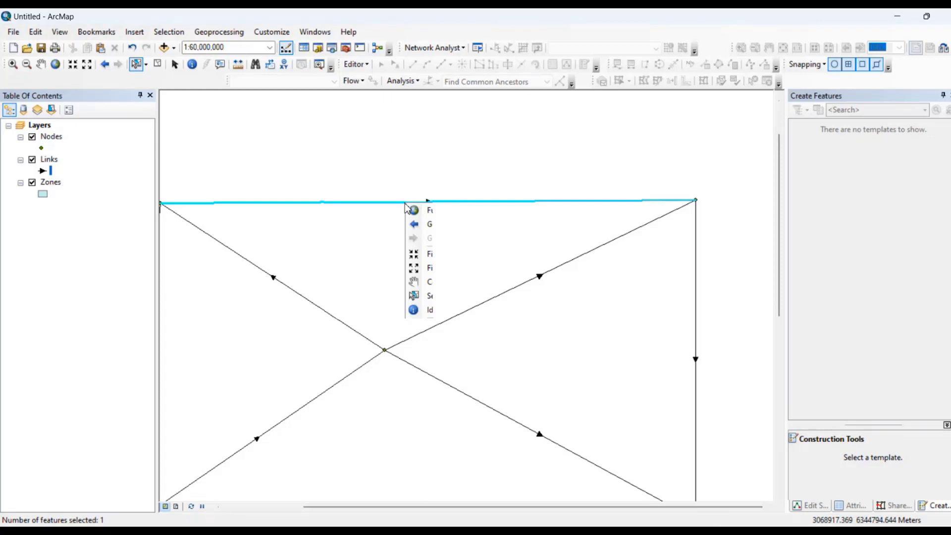
click(400, 186)
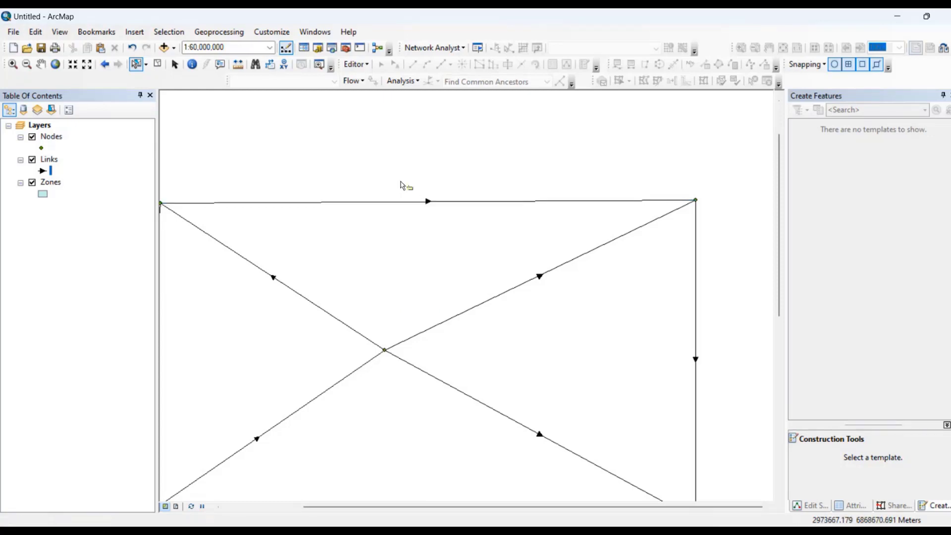
click(361, 84)
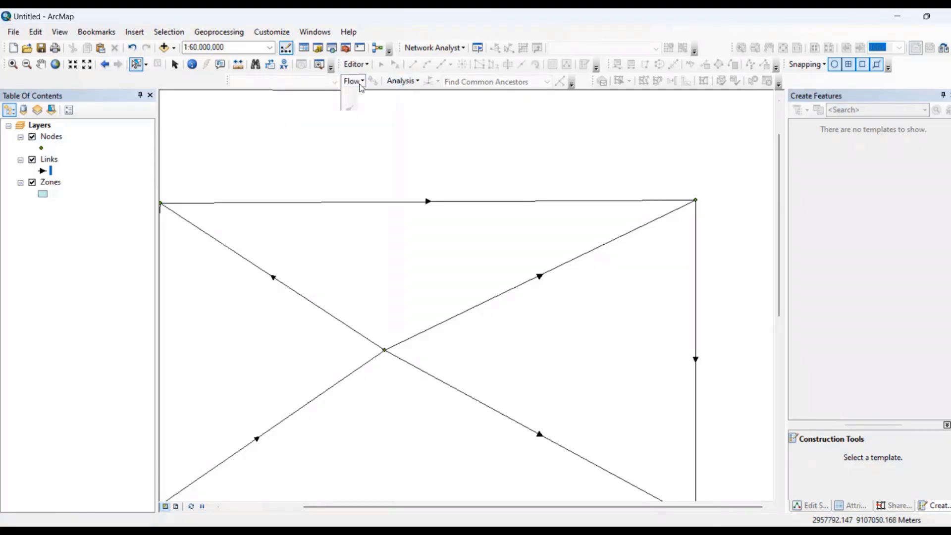
click(361, 87)
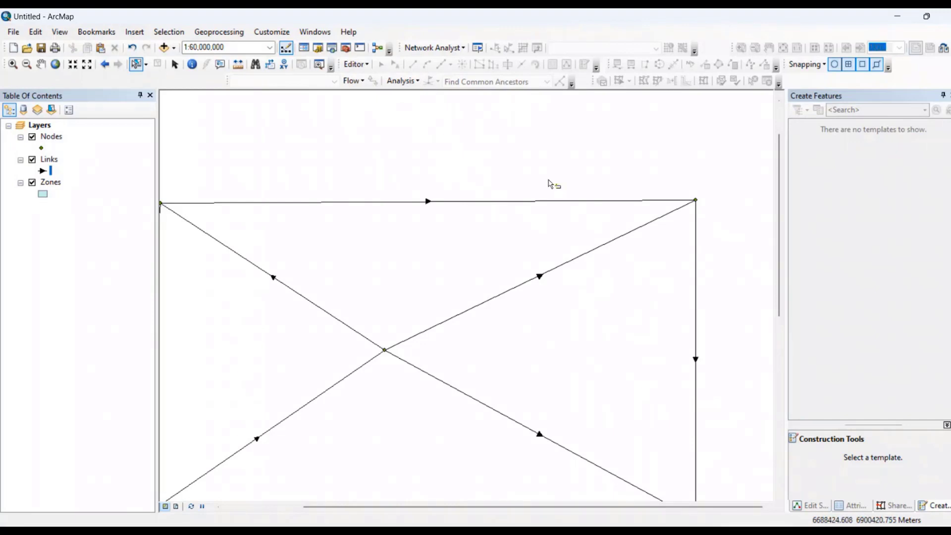
Select the link between the two upper nodes with a selection box, check the Editor commands, and clear the selection
scroll(469, 256, down, 1)
scroll(469, 256, down, 1)
click(501, 214)
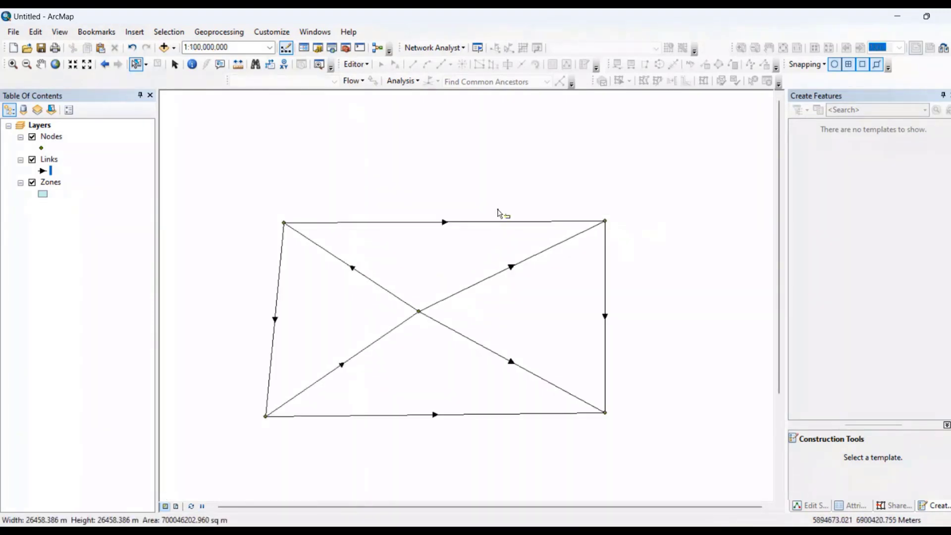
drag(516, 213, 515, 248)
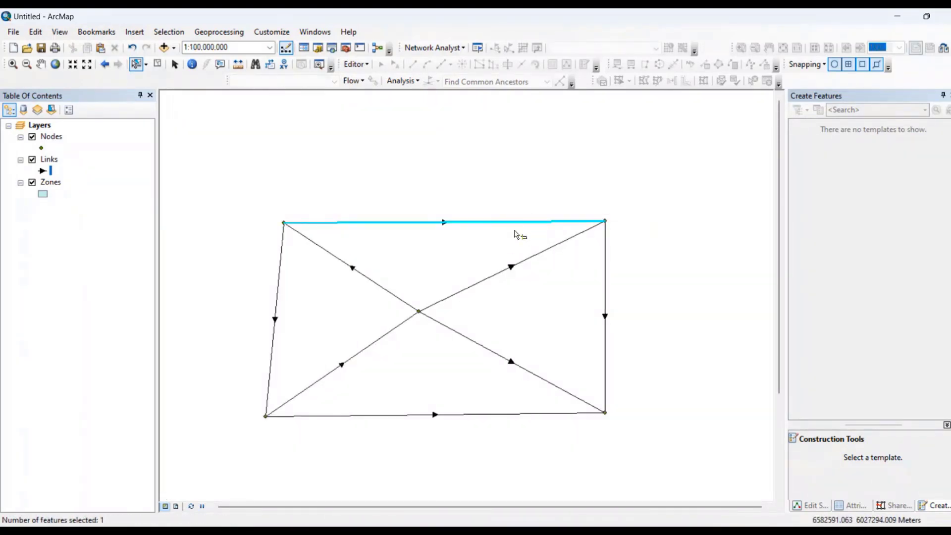
click(366, 65)
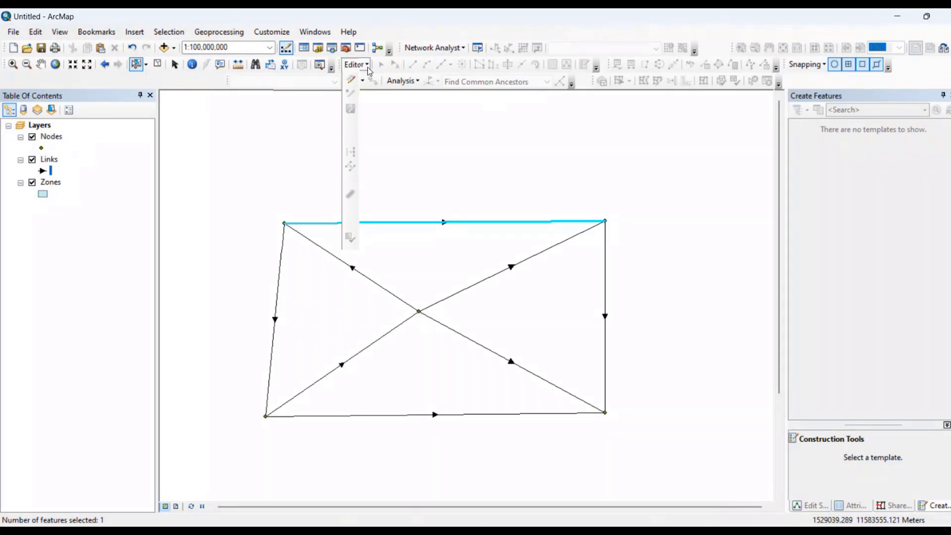
click(366, 65)
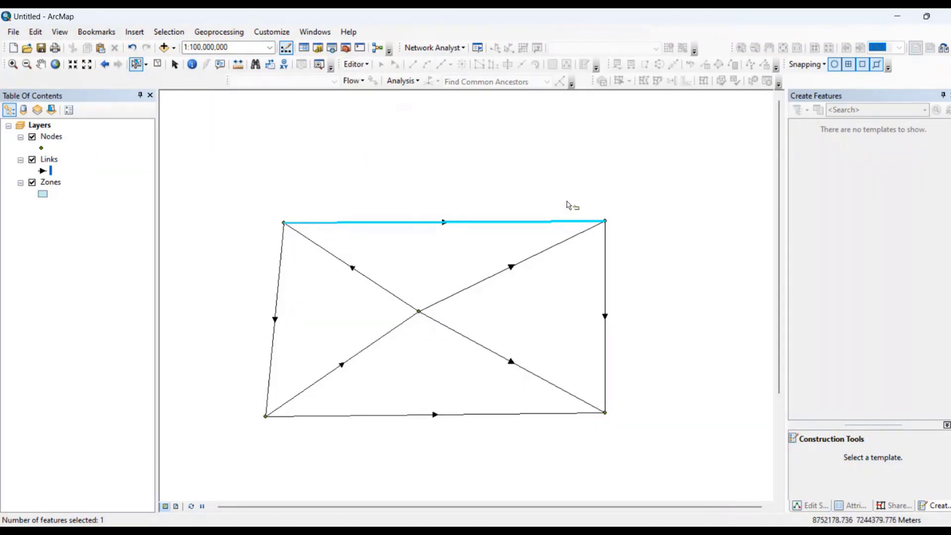
click(547, 187)
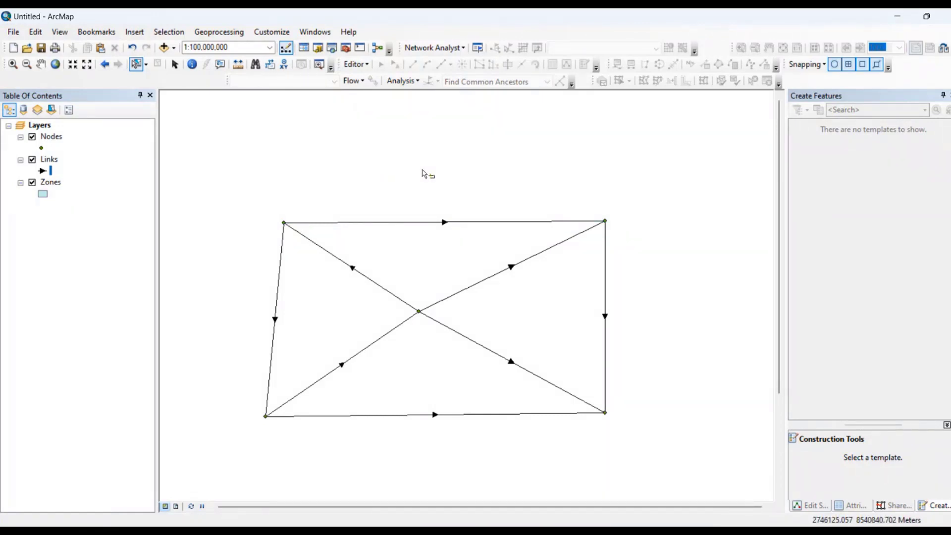
click(360, 65)
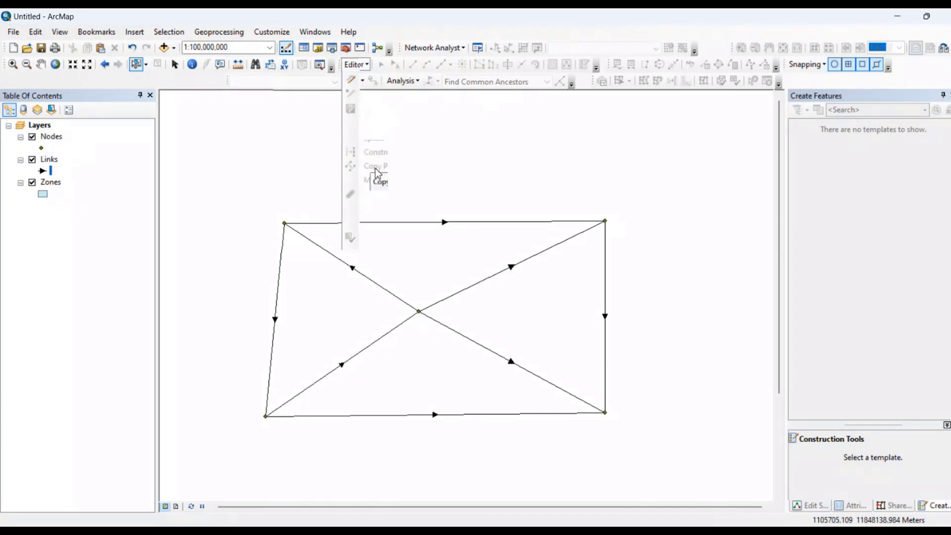
click(285, 138)
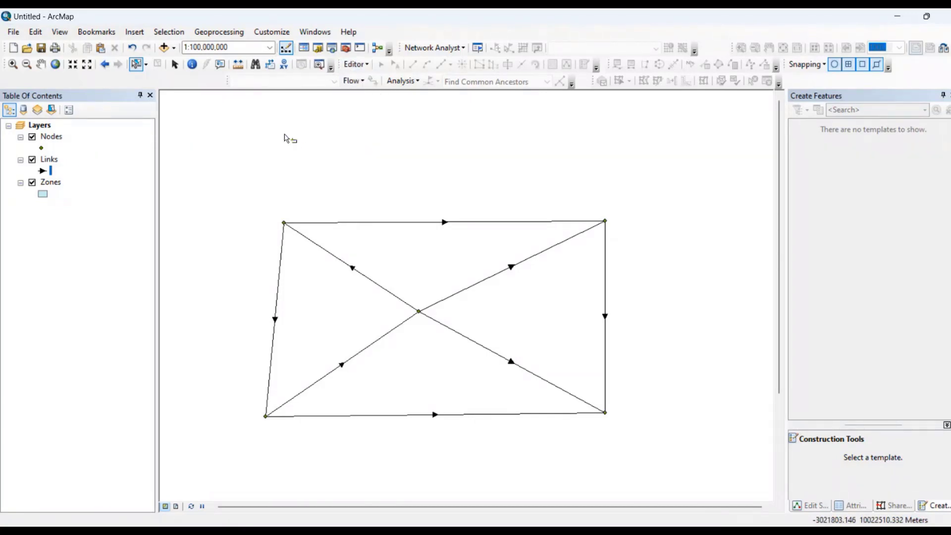
Start editing and draw a seven-sided Zones polygon around the network's upper-left node
click(363, 69)
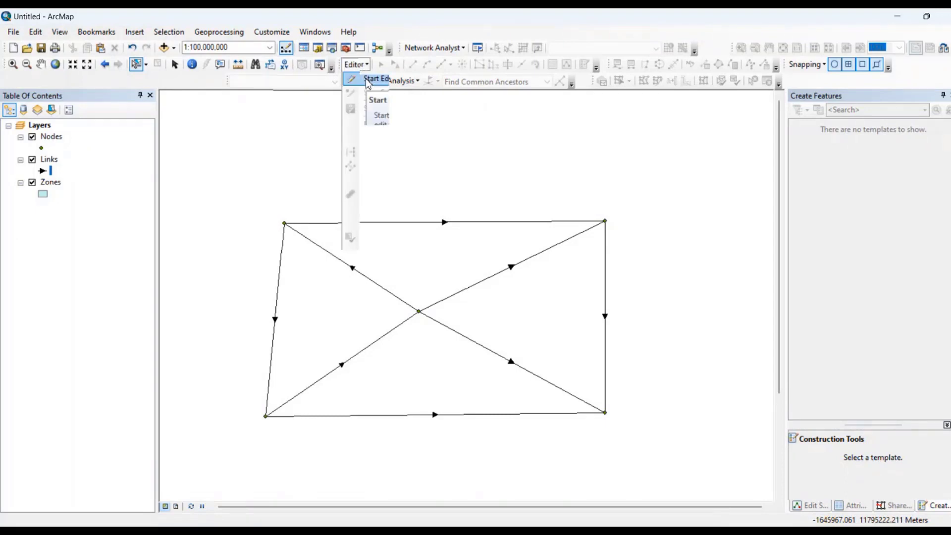
click(367, 80)
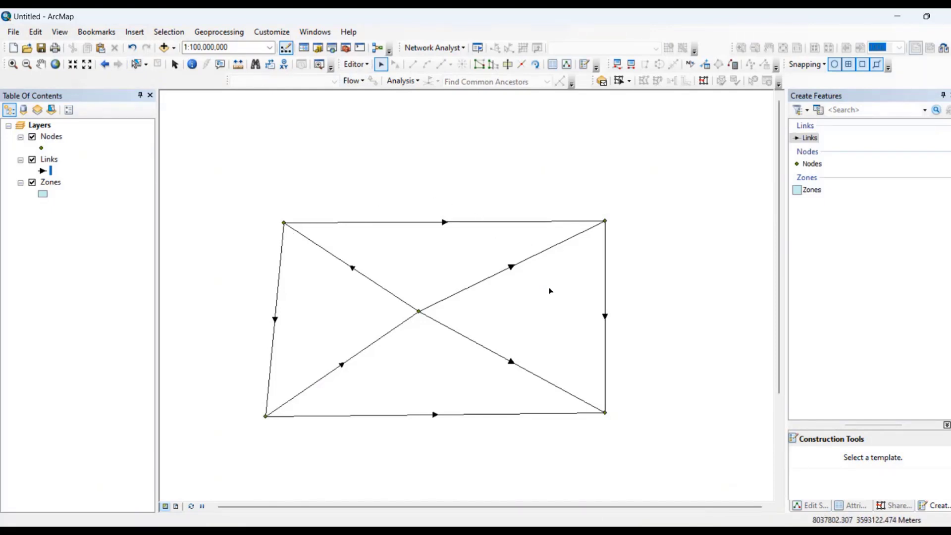
click(811, 190)
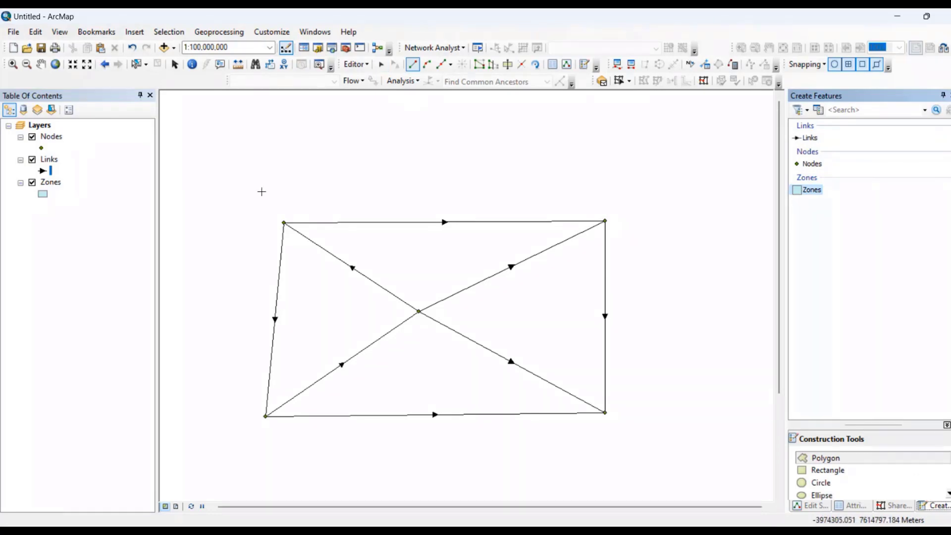
click(229, 206)
click(250, 253)
click(303, 263)
click(346, 238)
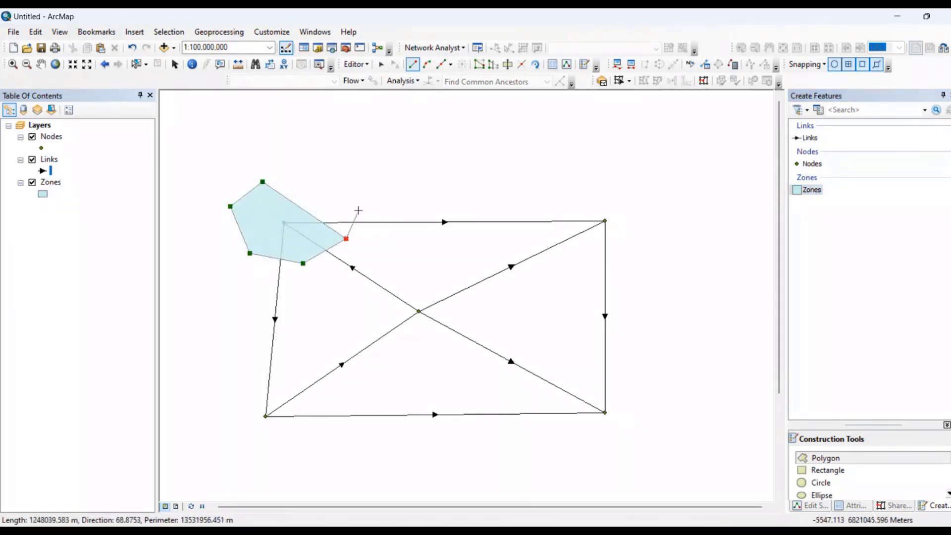
click(360, 183)
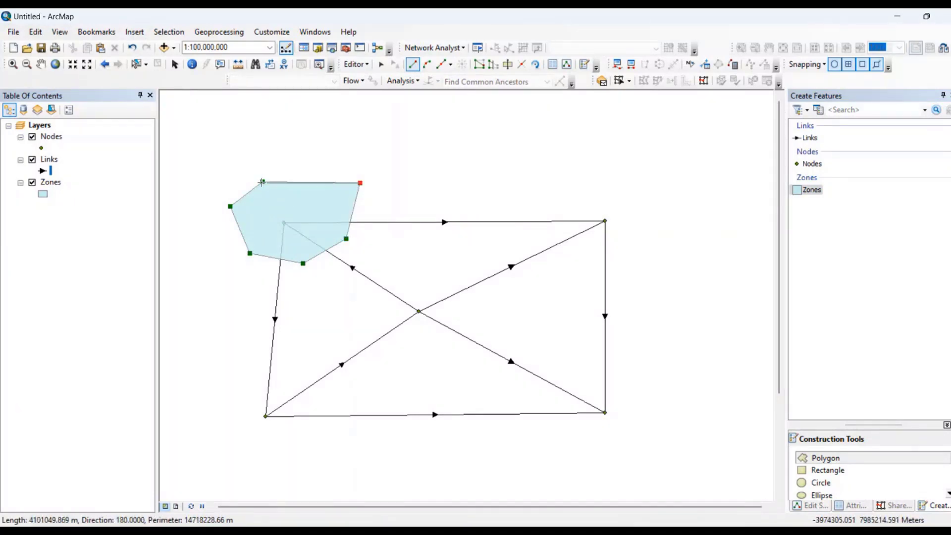
click(303, 159)
double_click(262, 183)
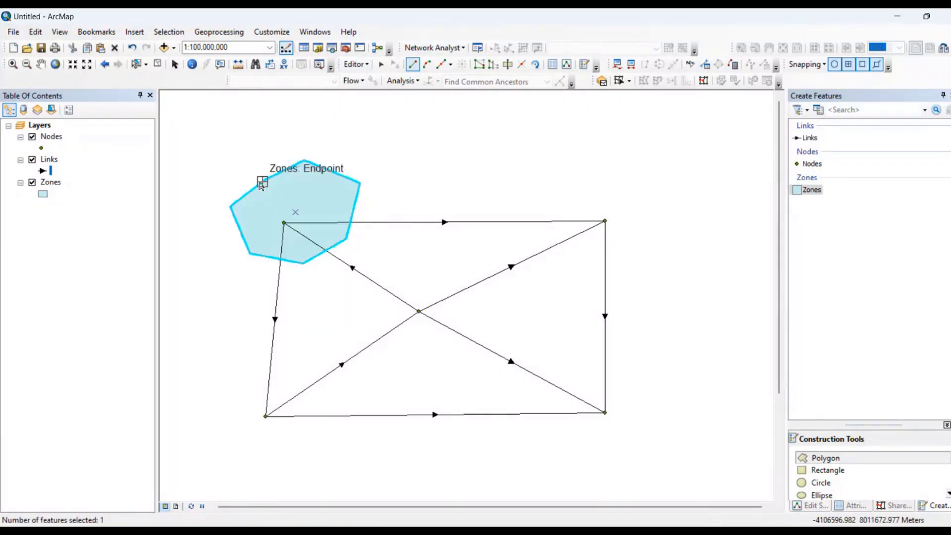
Draw a second, eight-sided Zones polygon enclosing the lower-right node and extending outward below and to the right of the network
key(Right)
key(Down)
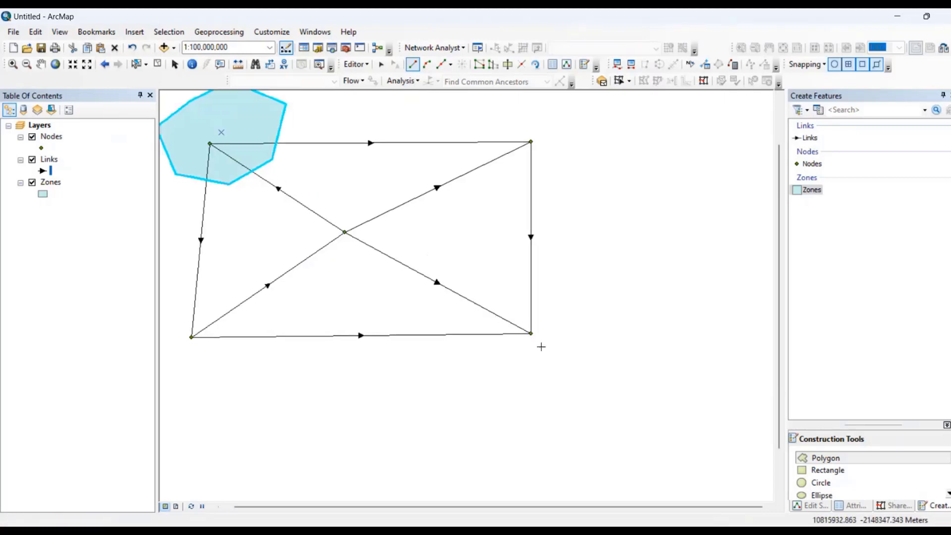
click(550, 347)
click(565, 281)
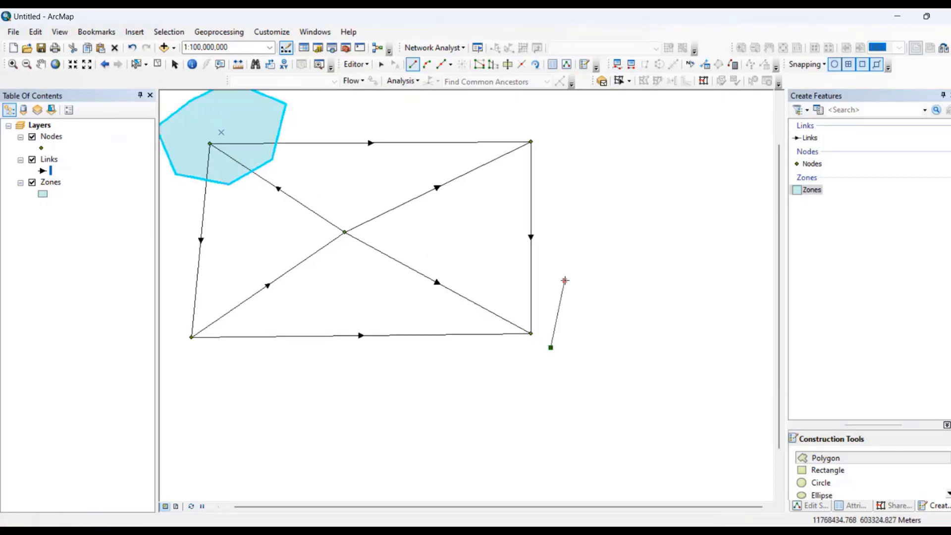
click(448, 269)
click(351, 290)
click(372, 378)
click(524, 479)
click(688, 415)
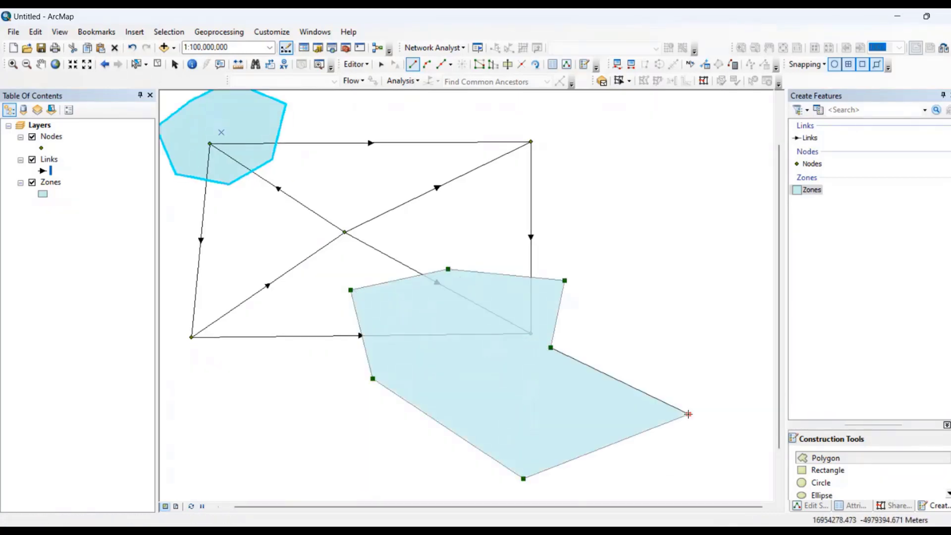
click(683, 322)
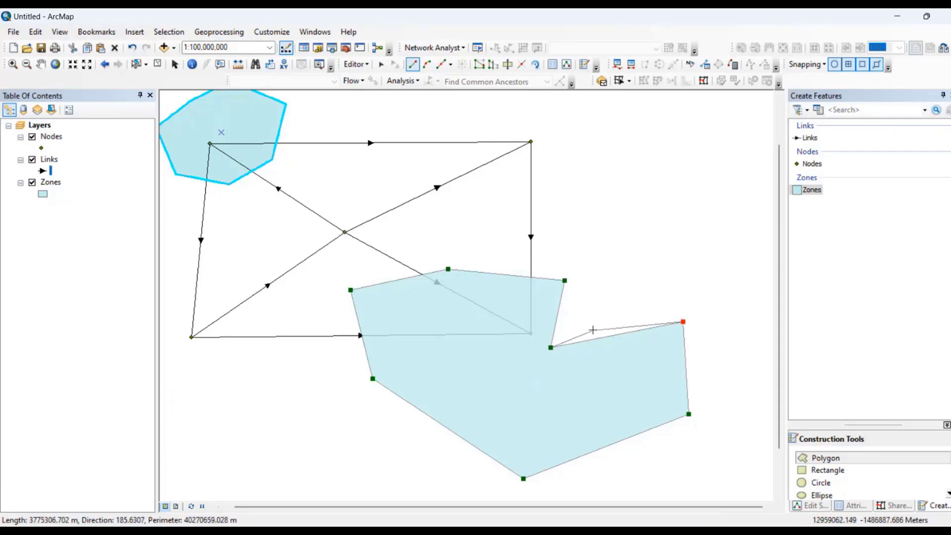
key(F2)
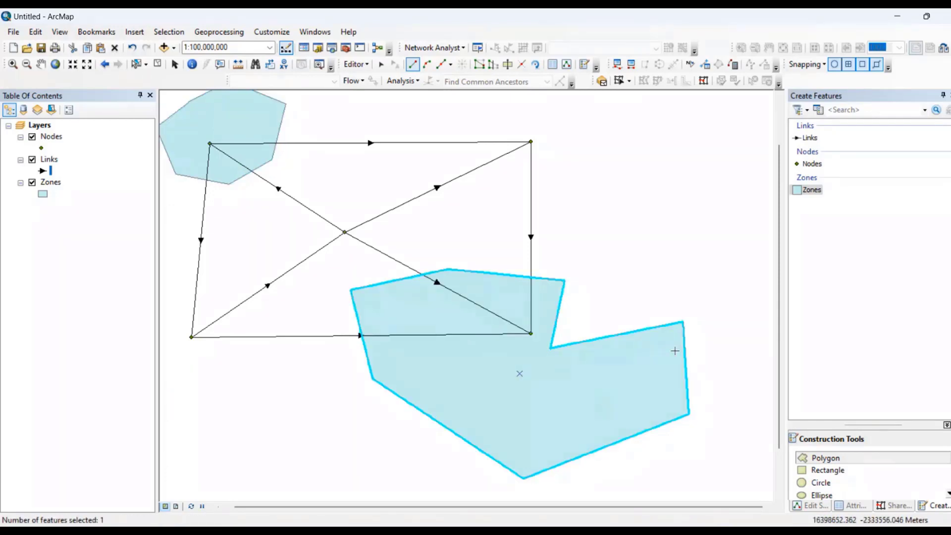
Stop editing with both zone polygons drawn
scroll(674, 351, up, 2)
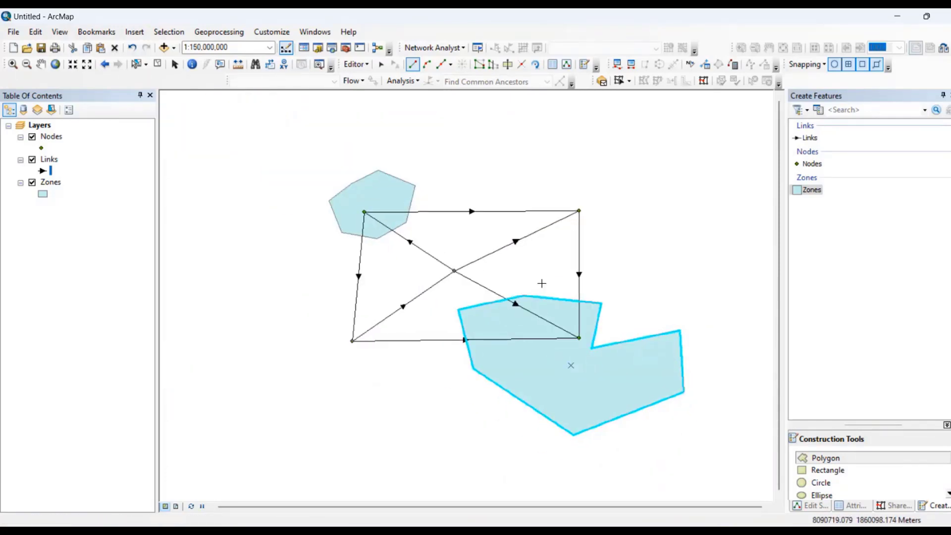
click(365, 65)
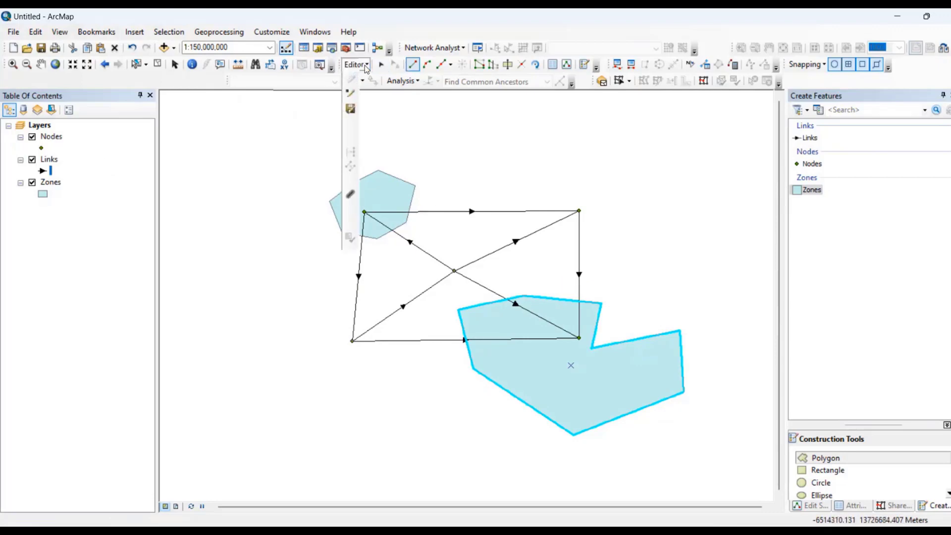
click(373, 93)
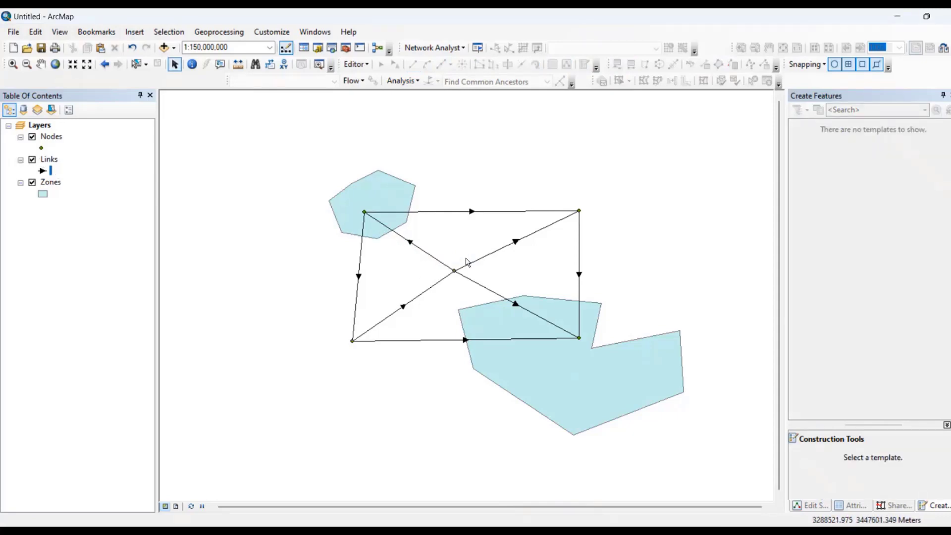
scroll(466, 262, up, 2)
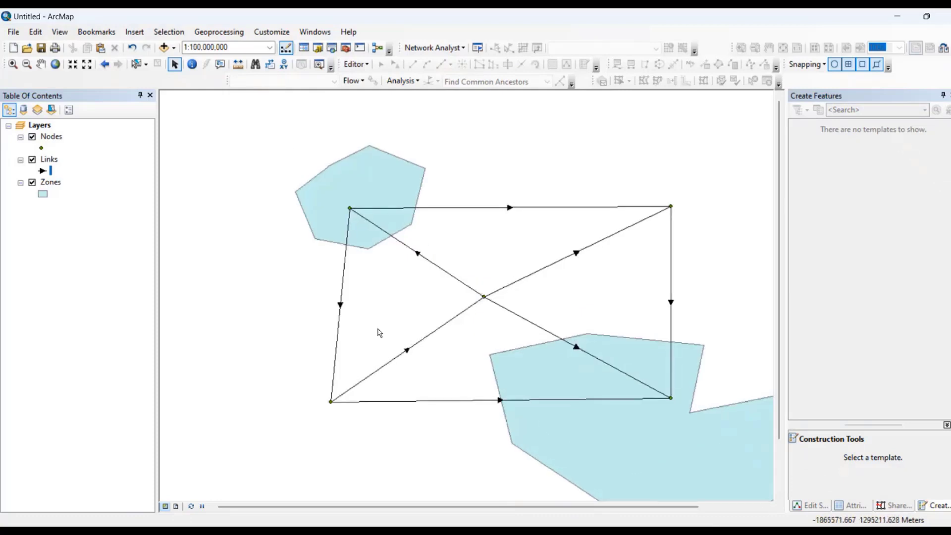
scroll(378, 333, down, 2)
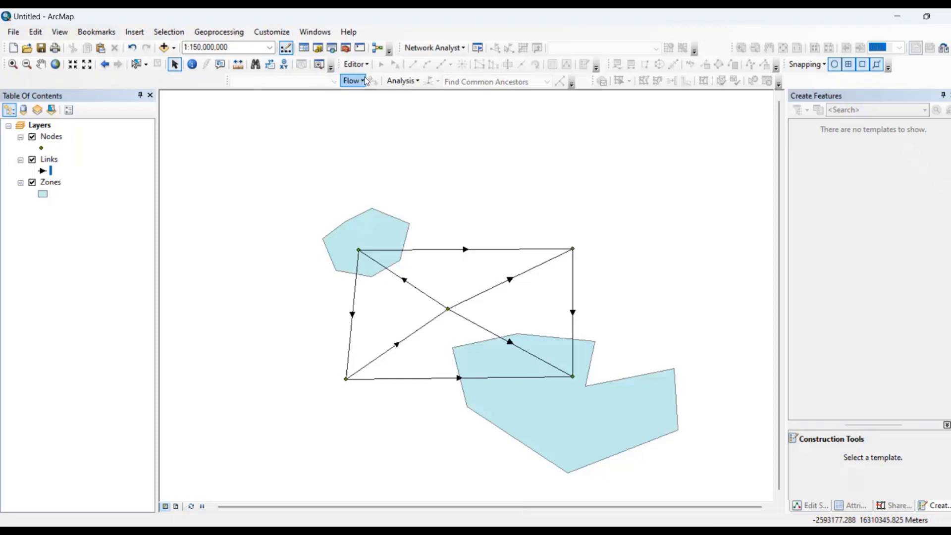
scroll(329, 236, up, 2)
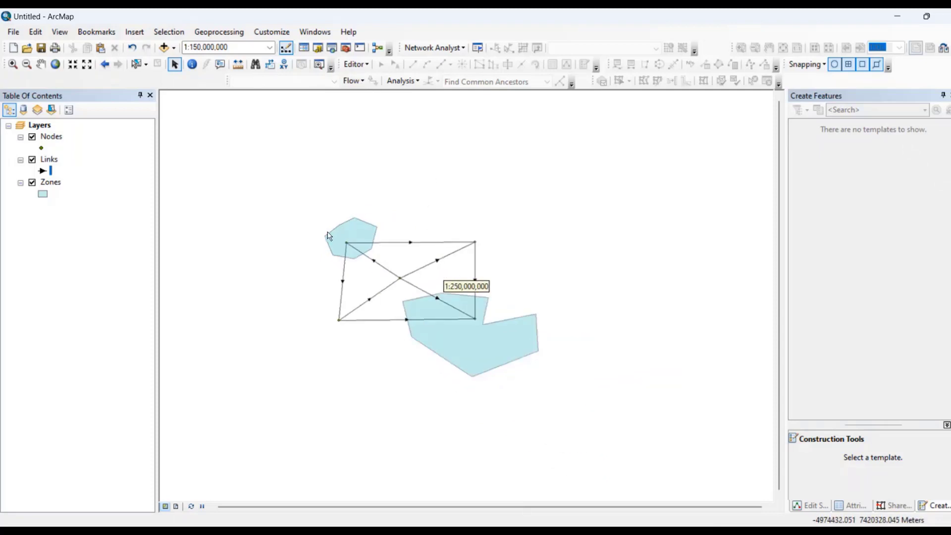
scroll(329, 236, down, 1)
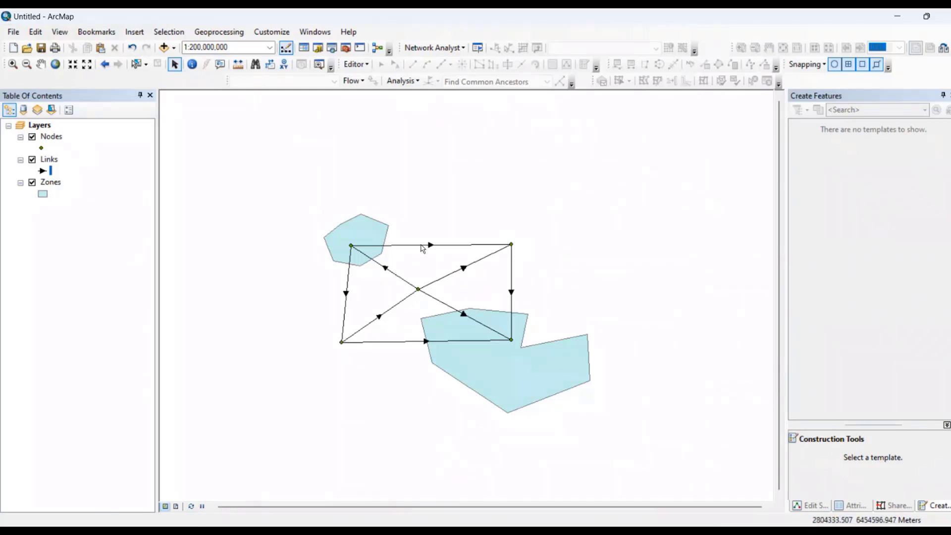
scroll(424, 246, up, 1)
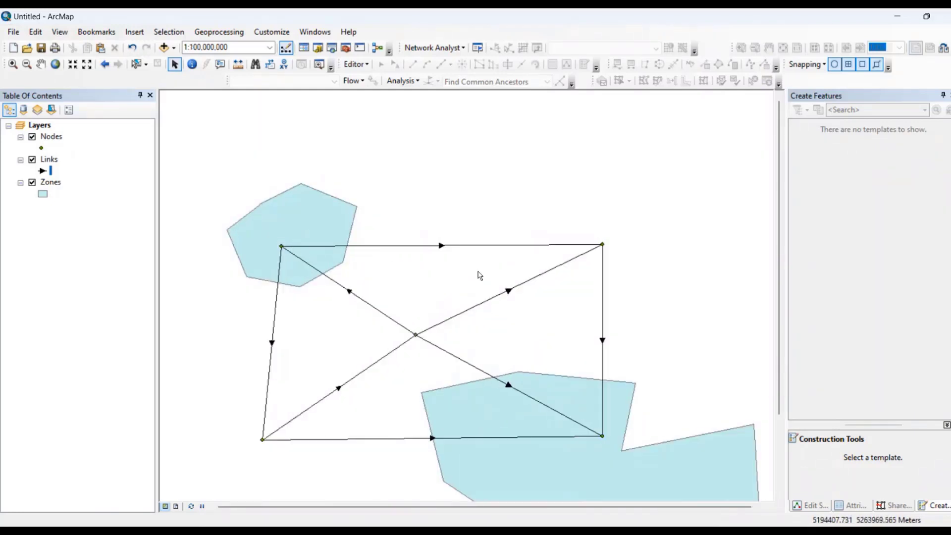
Start editing and begin a new Links line at the network's upper-right node
click(366, 64)
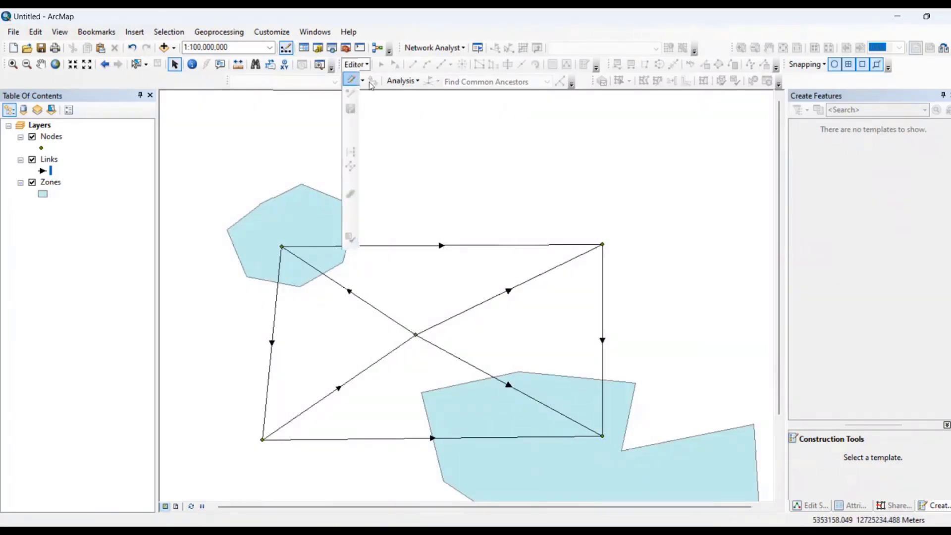
click(372, 80)
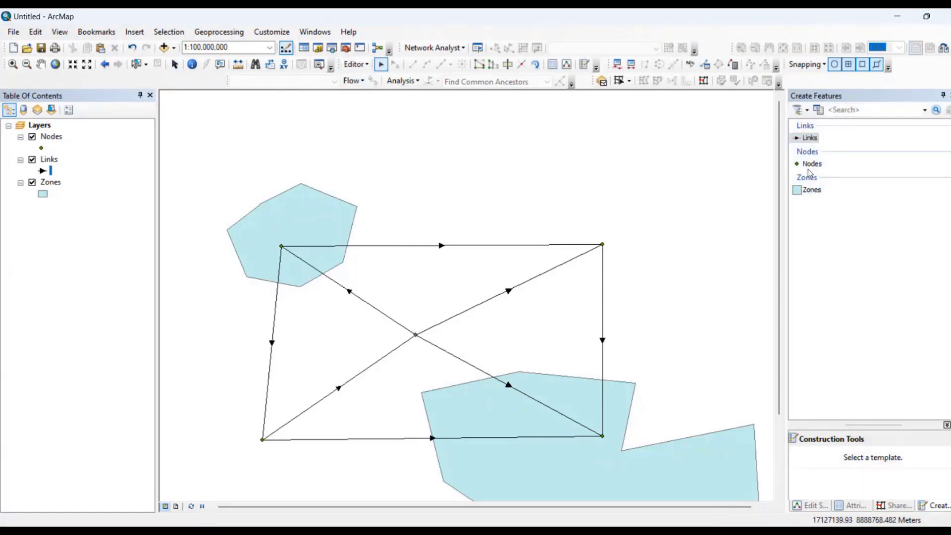
click(809, 141)
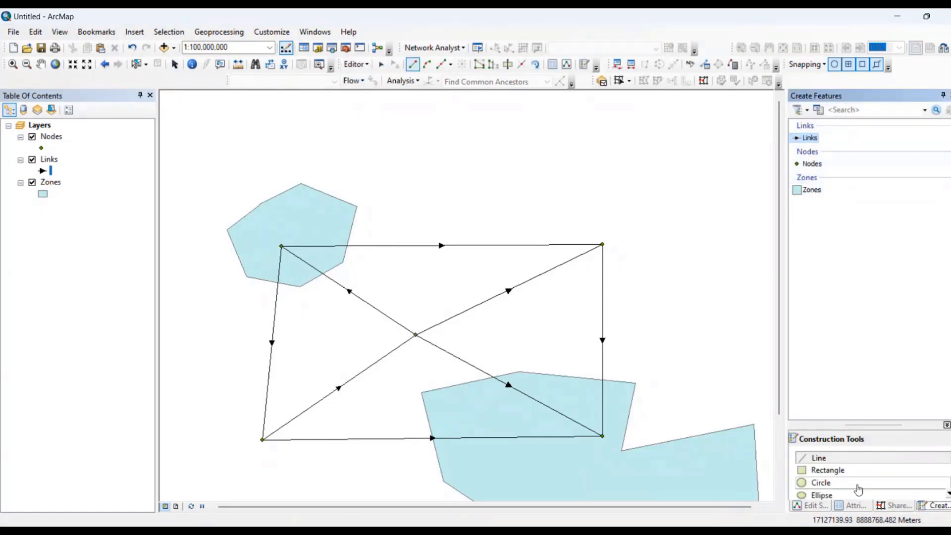
click(602, 246)
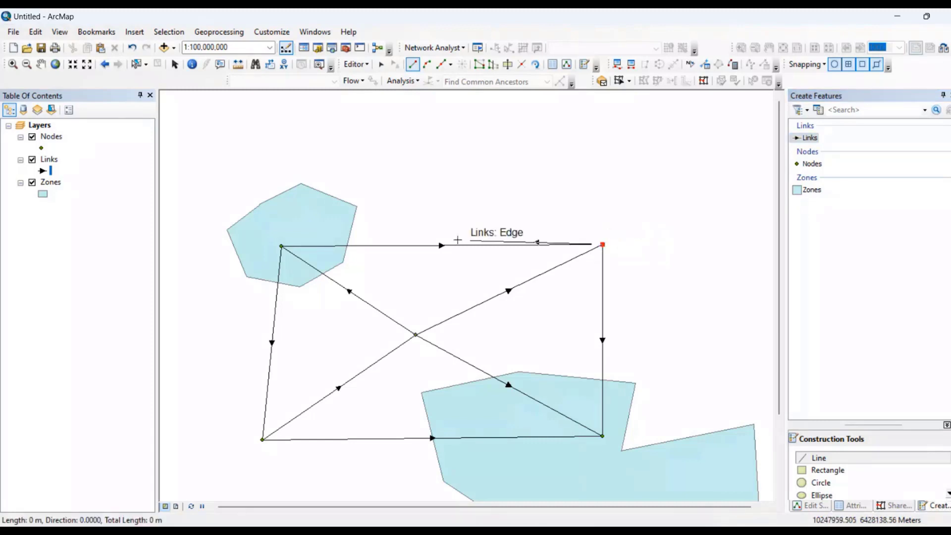
double_click(283, 247)
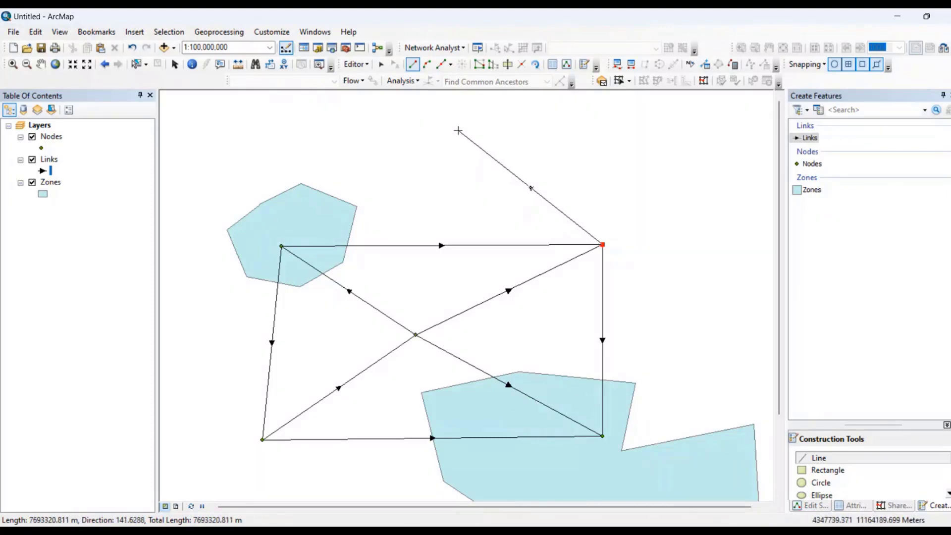
Trace the existing upper link back to the upper-left node to complete the reverse-direction link
click(451, 65)
click(451, 65)
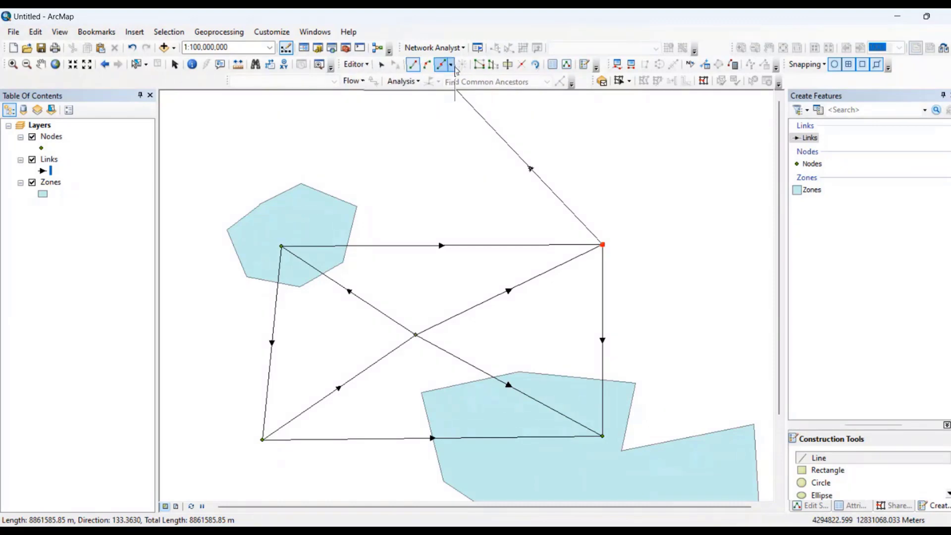
click(453, 69)
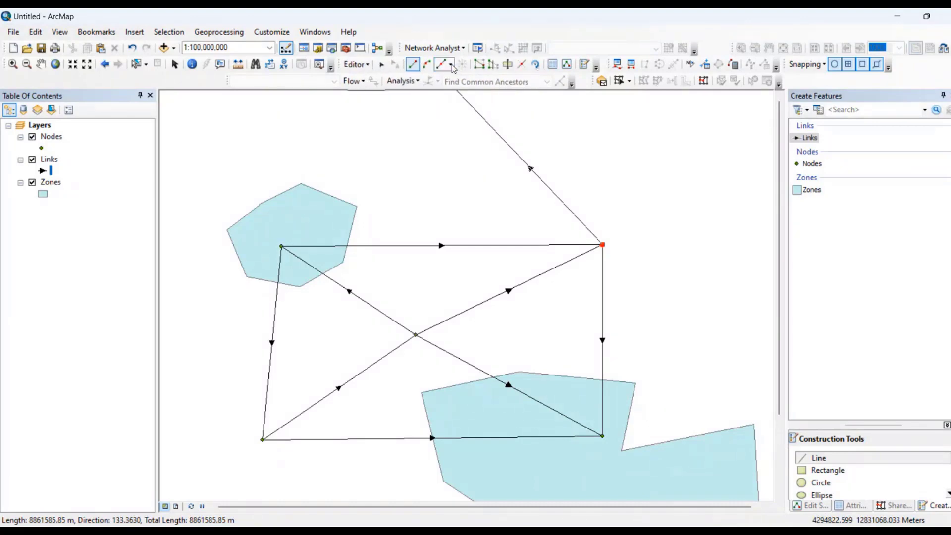
click(453, 68)
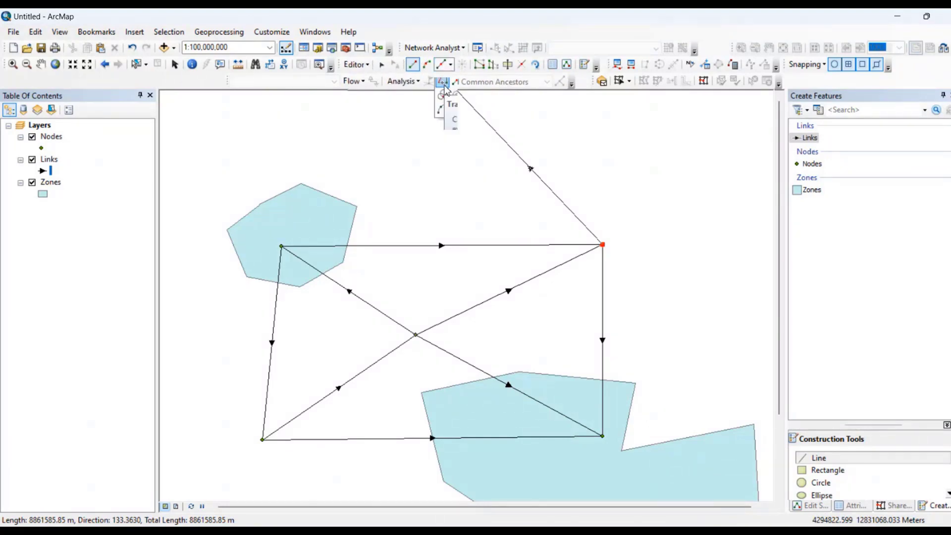
click(445, 90)
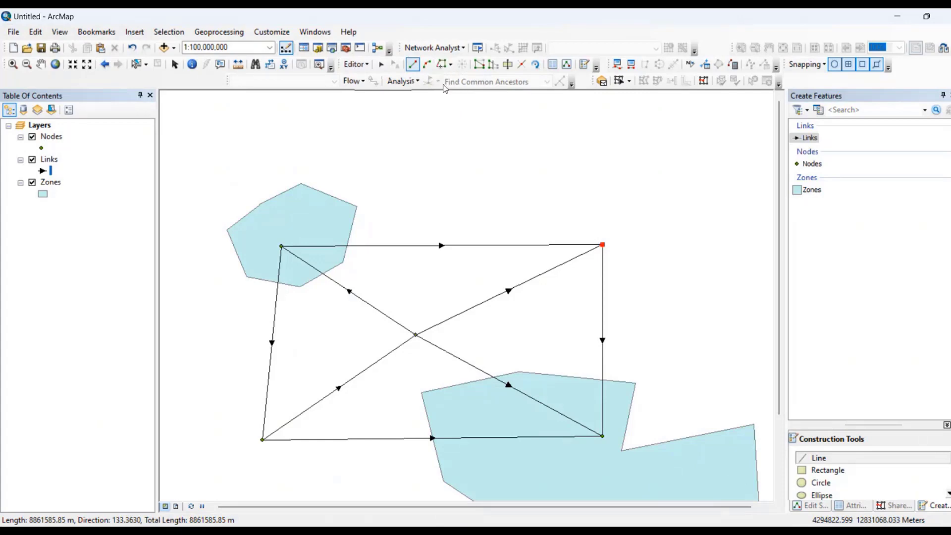
click(602, 244)
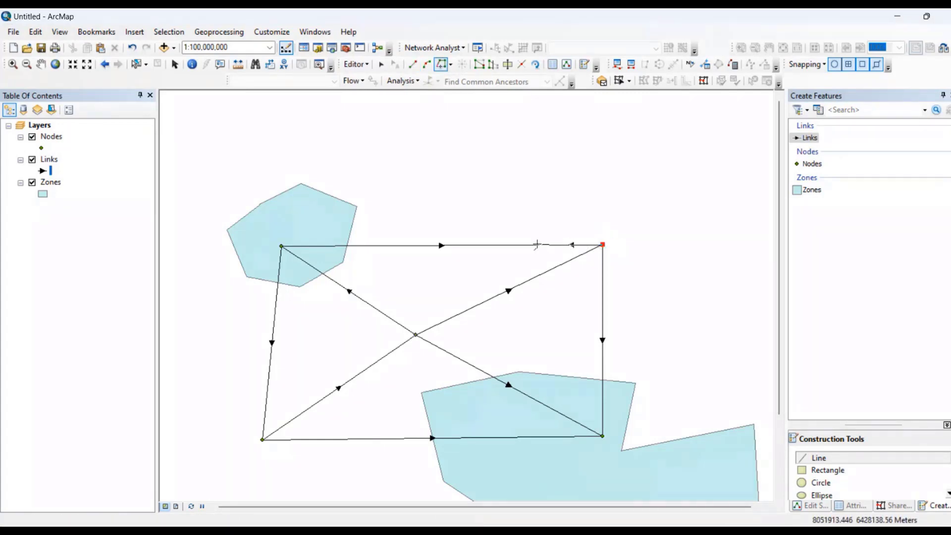
double_click(455, 245)
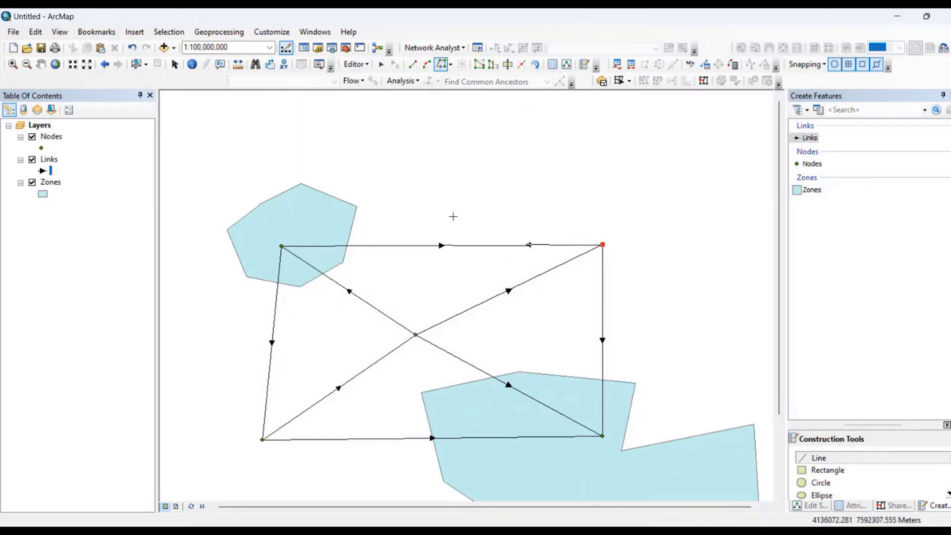
click(281, 246)
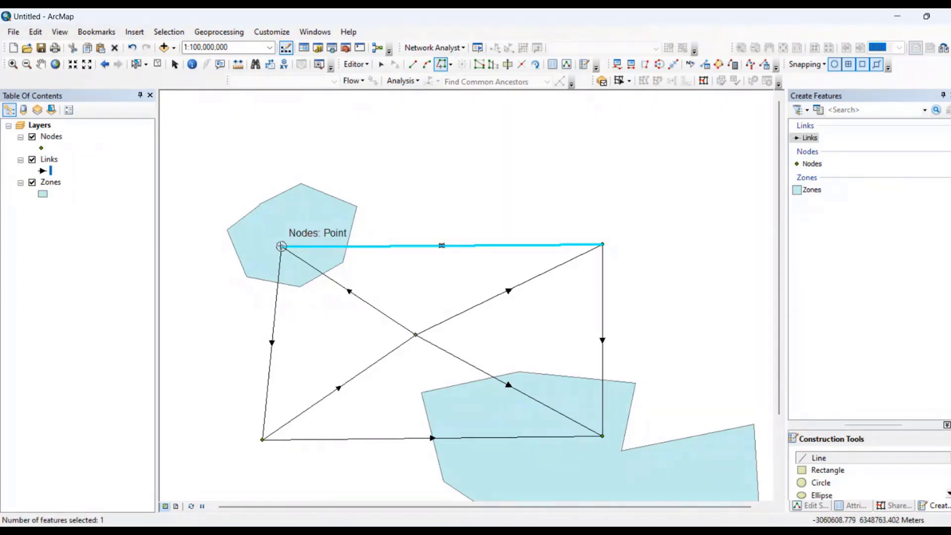
Examine the direction arrows on the upper link and stop editing
scroll(396, 245, up, 3)
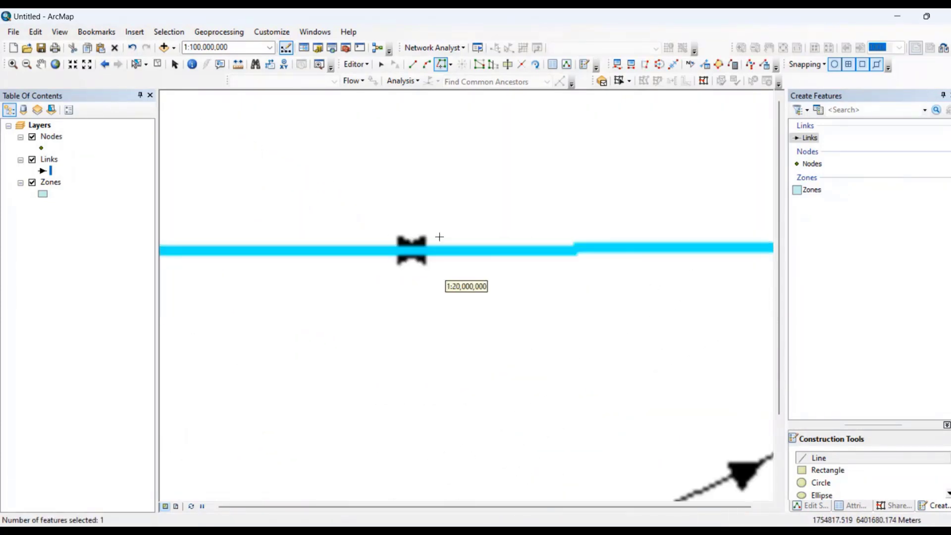
scroll(430, 200, down, 2)
scroll(425, 263, down, 3)
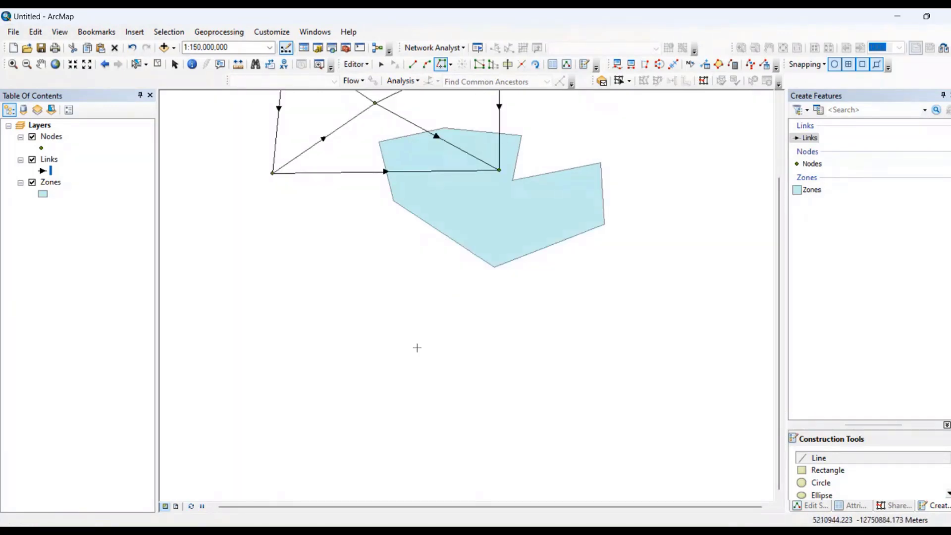
scroll(394, 152, up, 1)
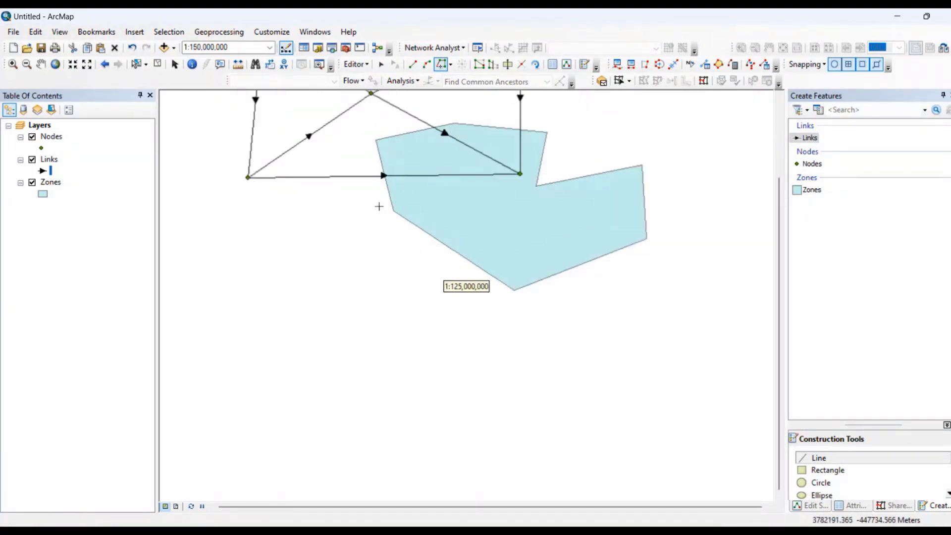
drag(377, 273, 367, 416)
drag(353, 259, 384, 344)
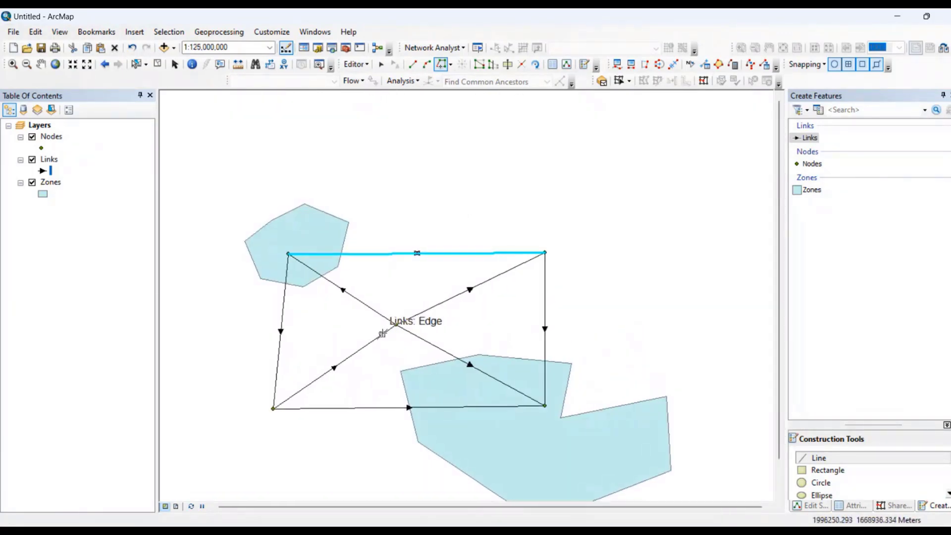
scroll(374, 270, up, 1)
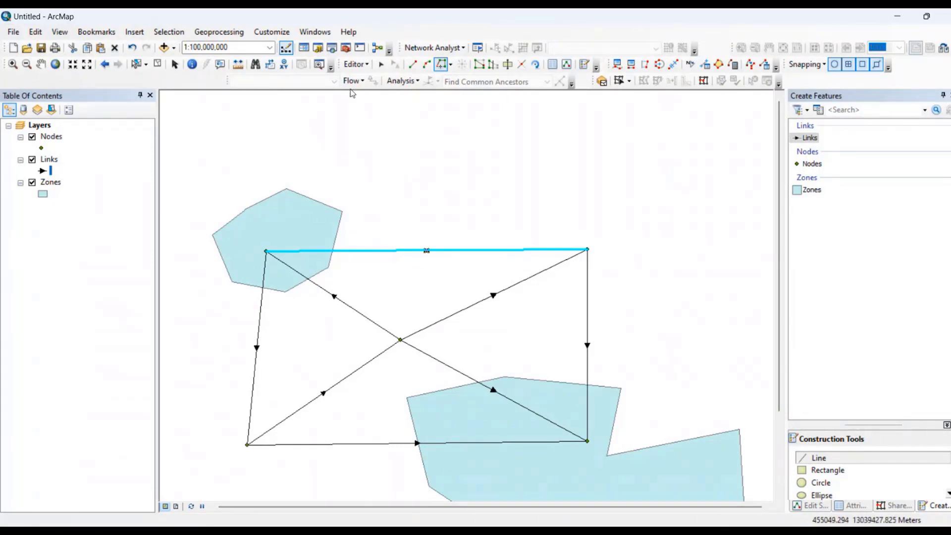
click(356, 65)
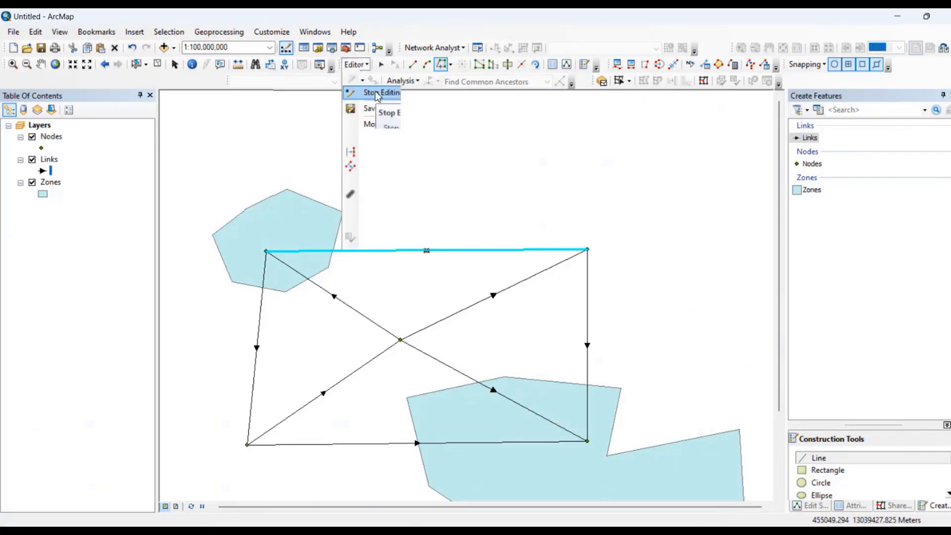
click(379, 97)
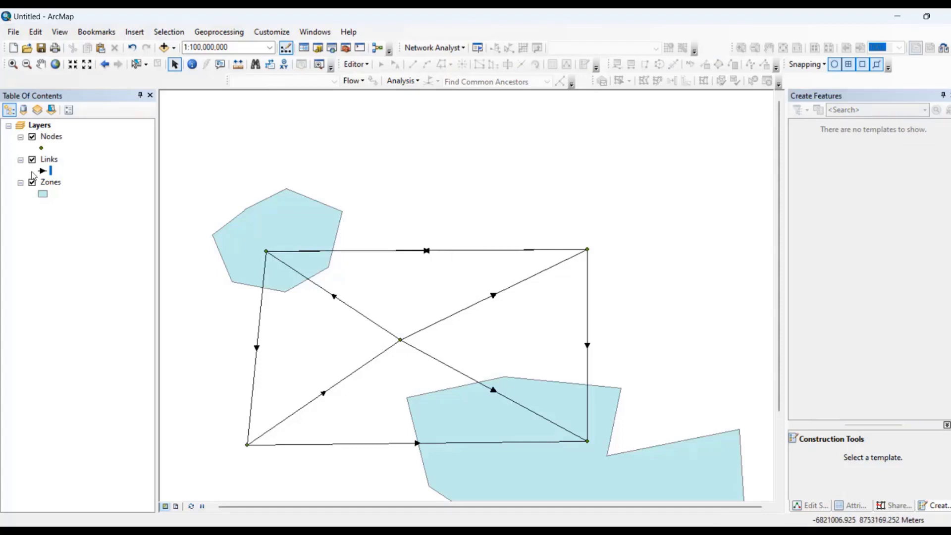
Open the Links attribute table and arrange it below the network so both can be seen
click(46, 162)
right_click(47, 164)
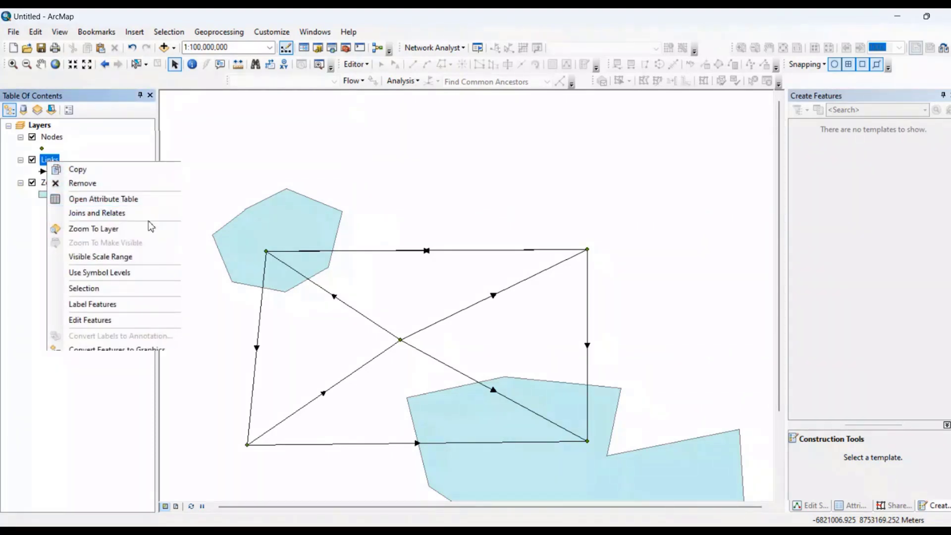
click(156, 201)
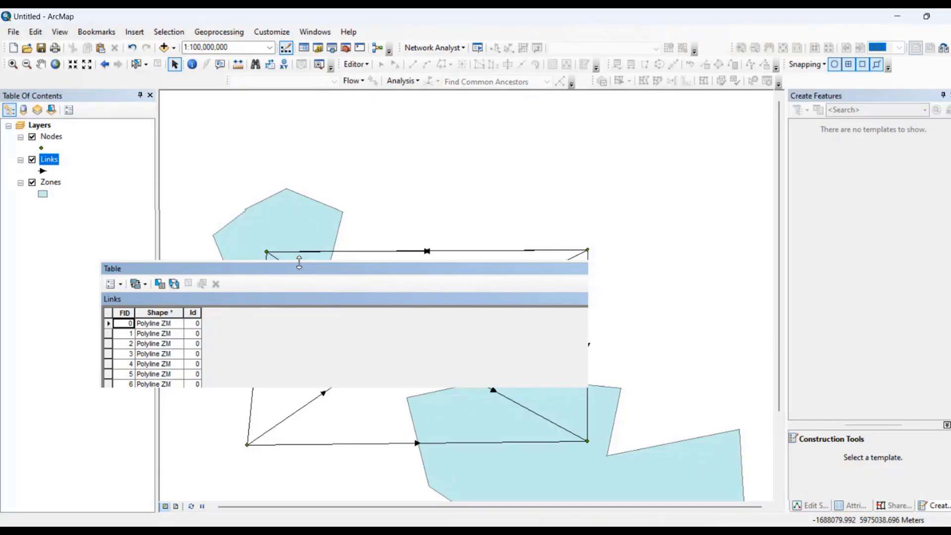
drag(299, 262, 299, 306)
scroll(399, 153, up, 2)
drag(406, 282, 405, 240)
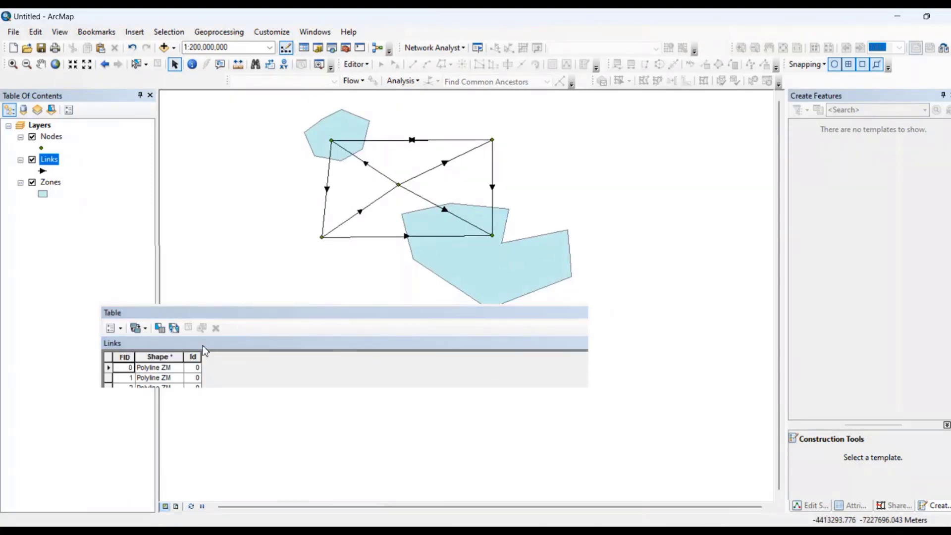
Match Links records to the map by selecting the FID 0 record and the link between the two left nodes
click(108, 368)
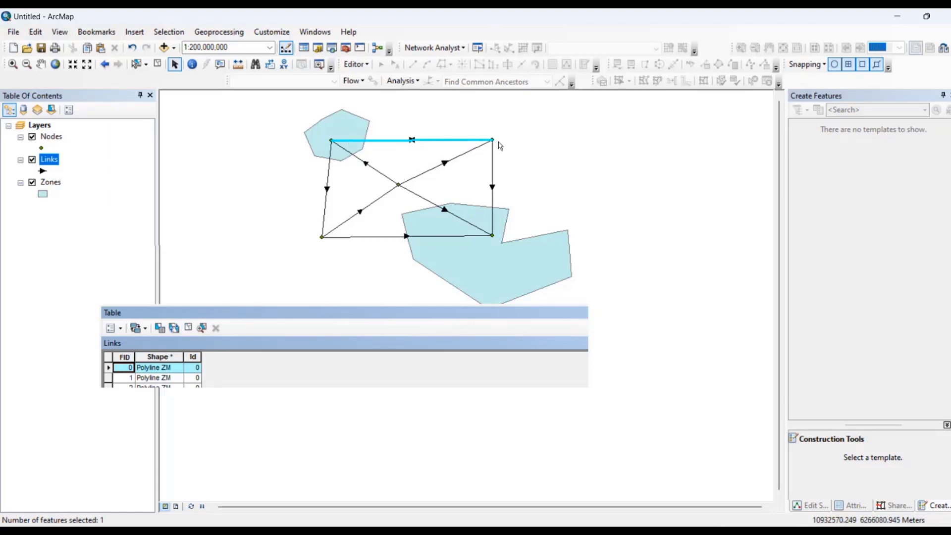
key(Delete)
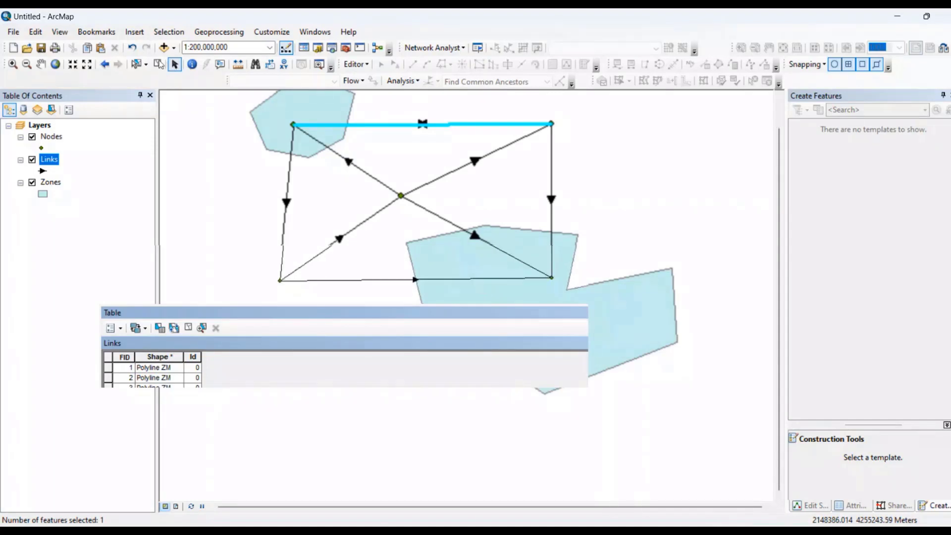
click(137, 64)
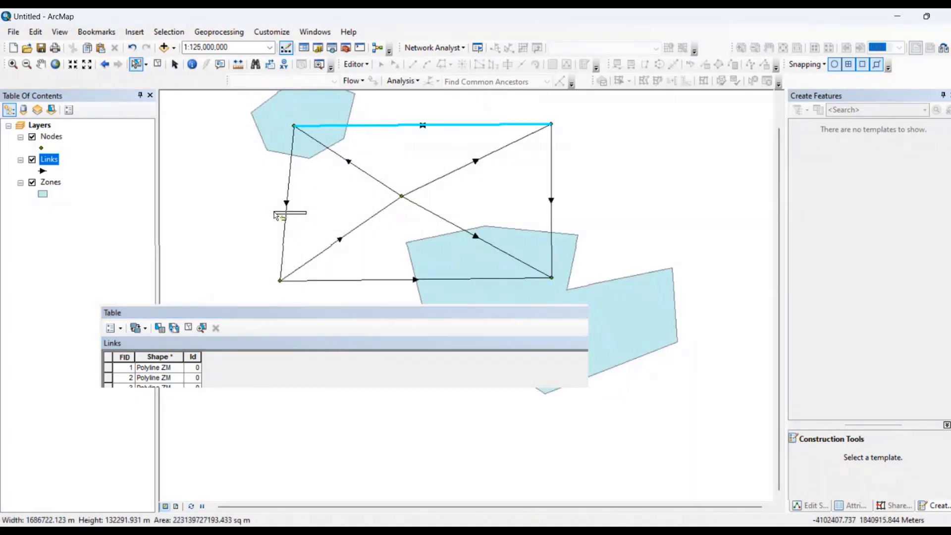
click(274, 216)
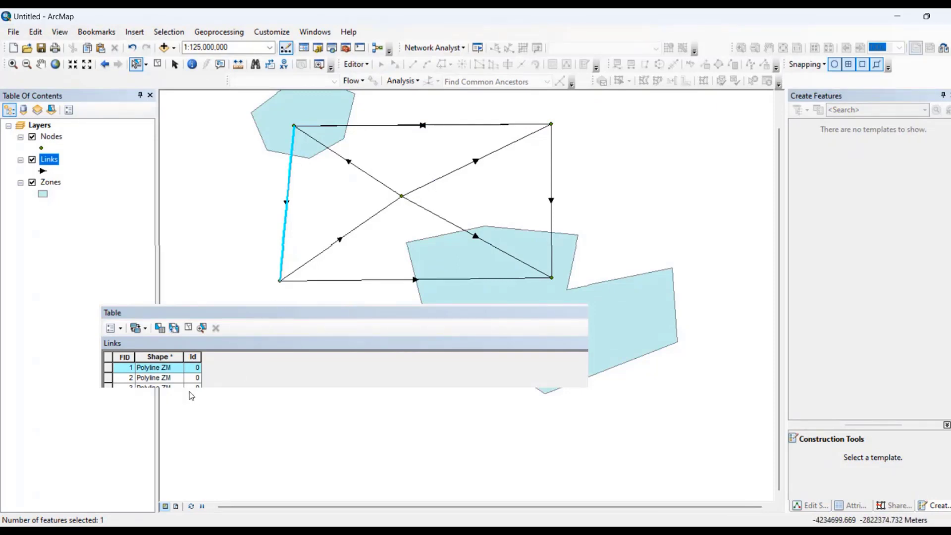
scroll(187, 385, up, 1)
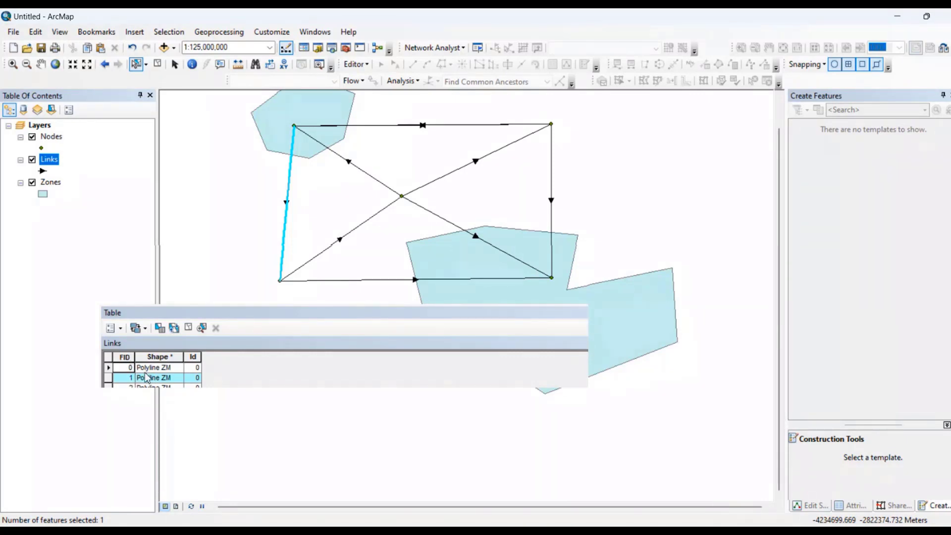
scroll(146, 379, down, 1)
scroll(133, 444, up, 1)
click(251, 361)
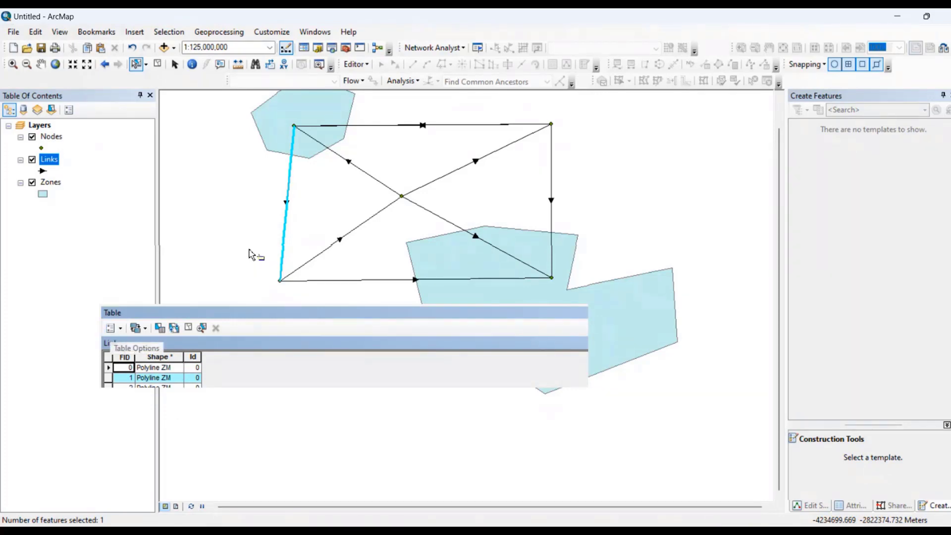
Clear the link selection and look through the Links table options
click(357, 64)
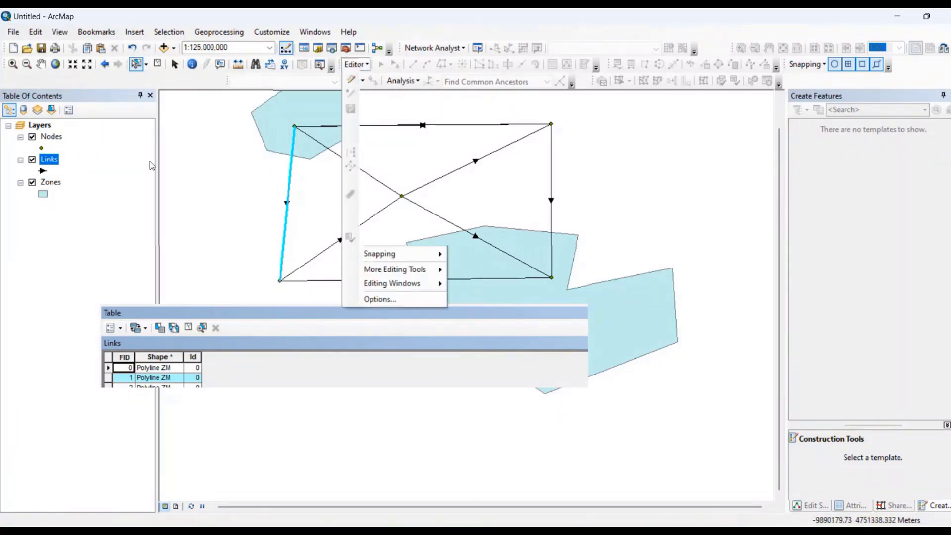
click(183, 178)
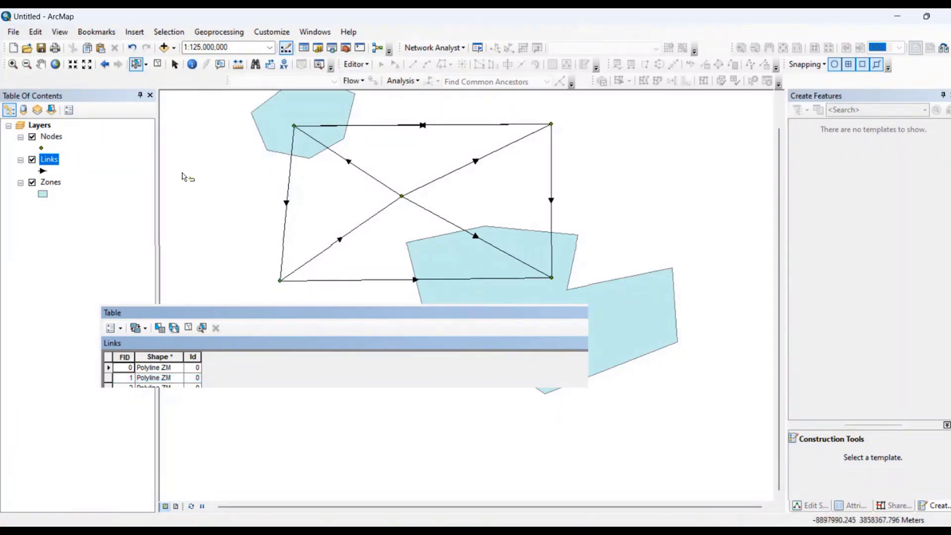
click(120, 331)
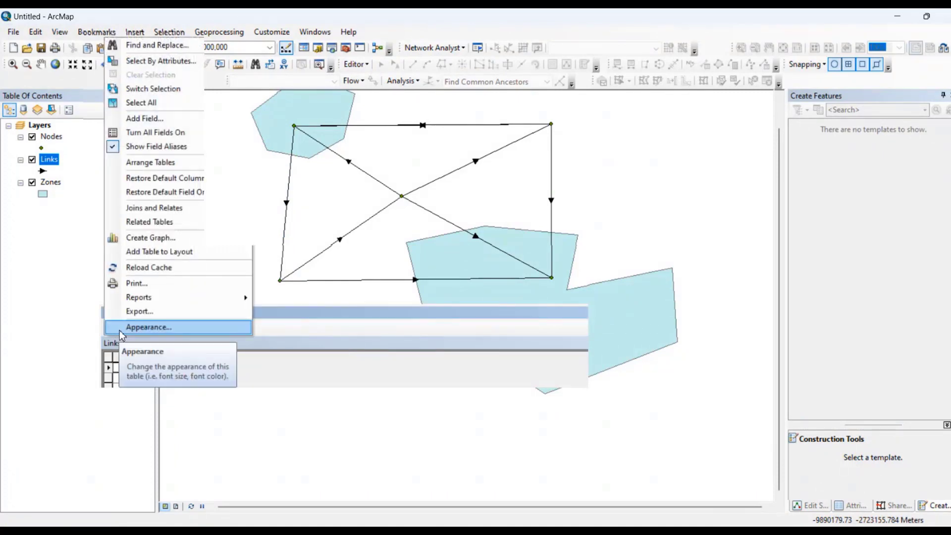
click(287, 187)
Start editing and check the Add Field command for the Links table
click(354, 64)
click(362, 81)
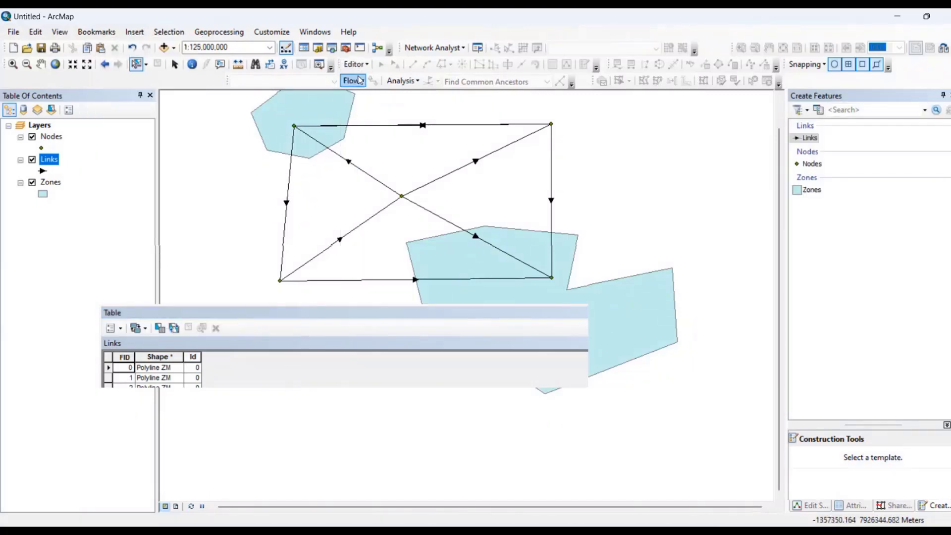
click(122, 329)
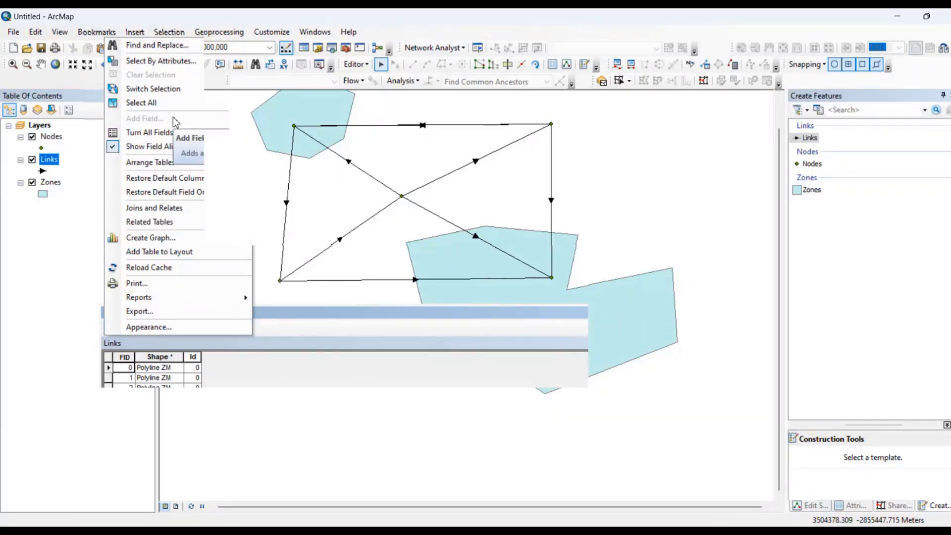
click(268, 158)
Stop the edit session and open the Add Field dialog for the Links table
click(356, 64)
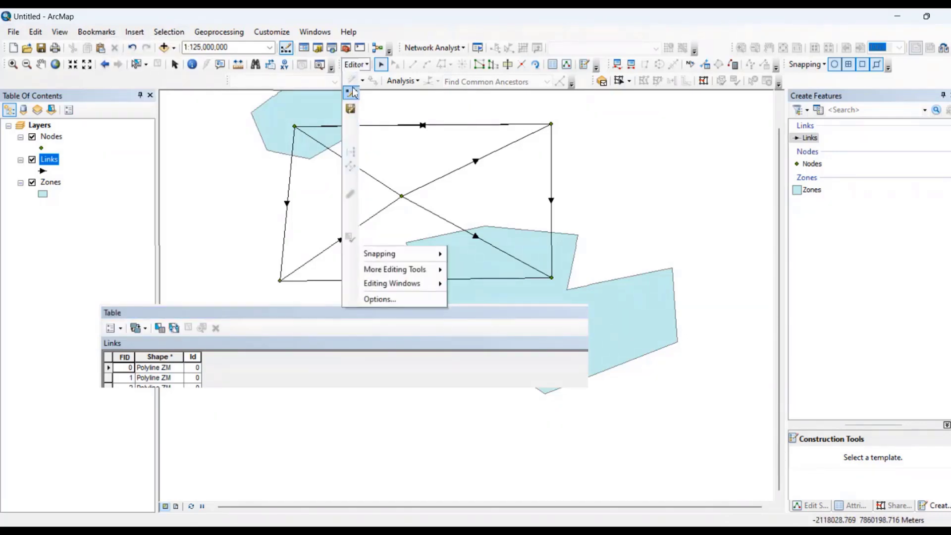
click(350, 94)
click(112, 329)
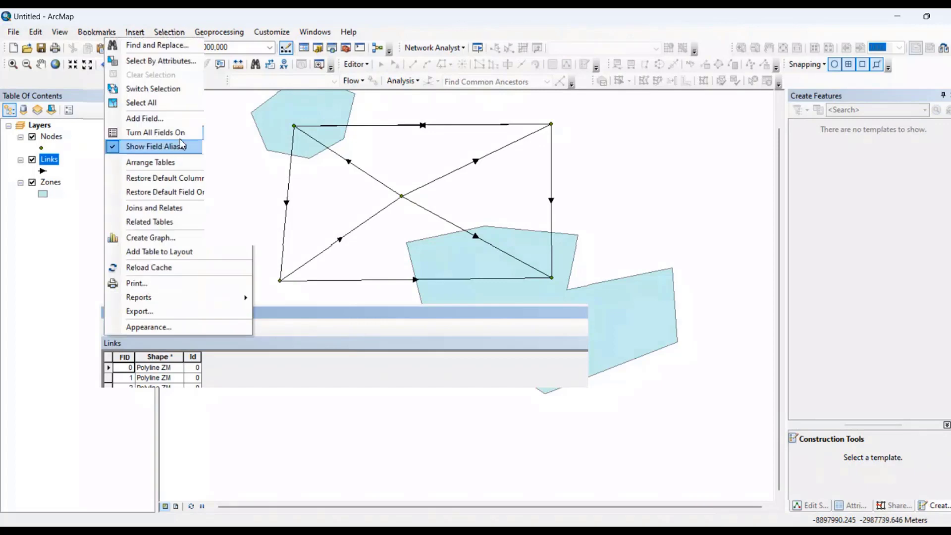
click(183, 121)
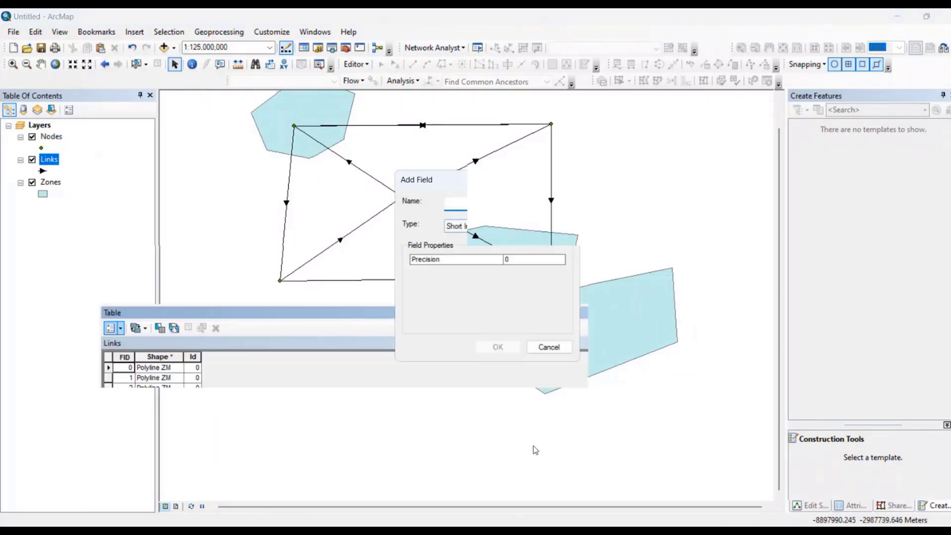
Add a Short Integer field named No_lane with precision 0 to the Links table
text(No_lan)
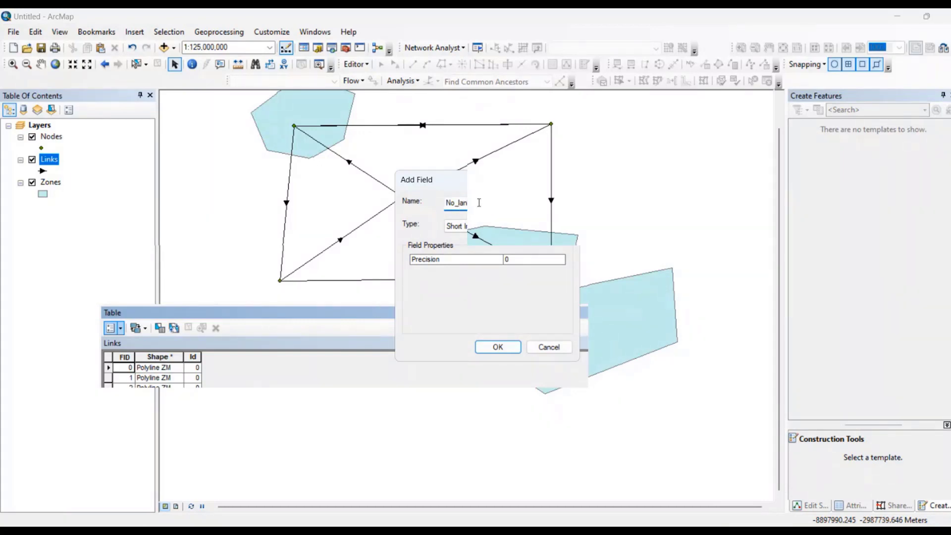
drag(459, 204, 455, 204)
key(shift+Home)
key(shift+Right)
key(shift+Right)
click(459, 204)
click(493, 230)
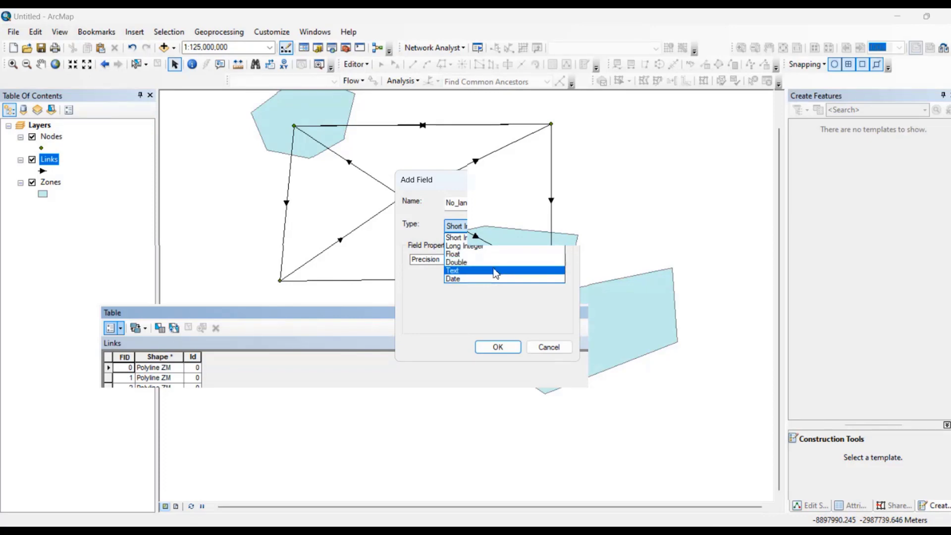
click(496, 238)
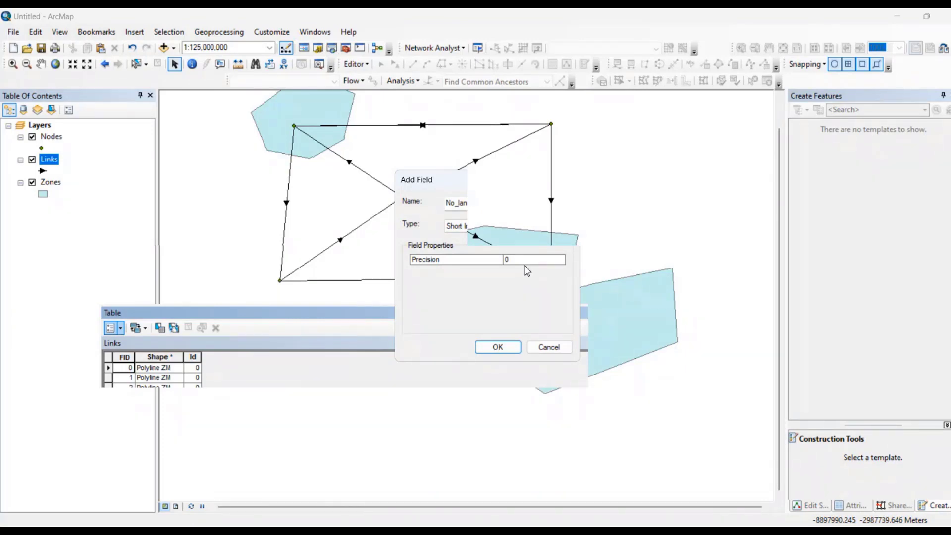
click(496, 346)
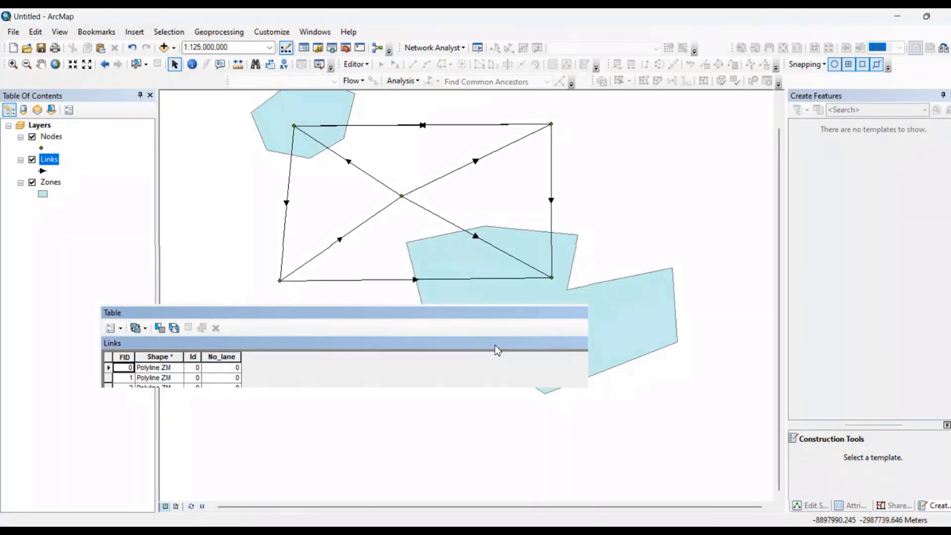
Select the FID 0 record in the Links table and start an edit session
click(230, 367)
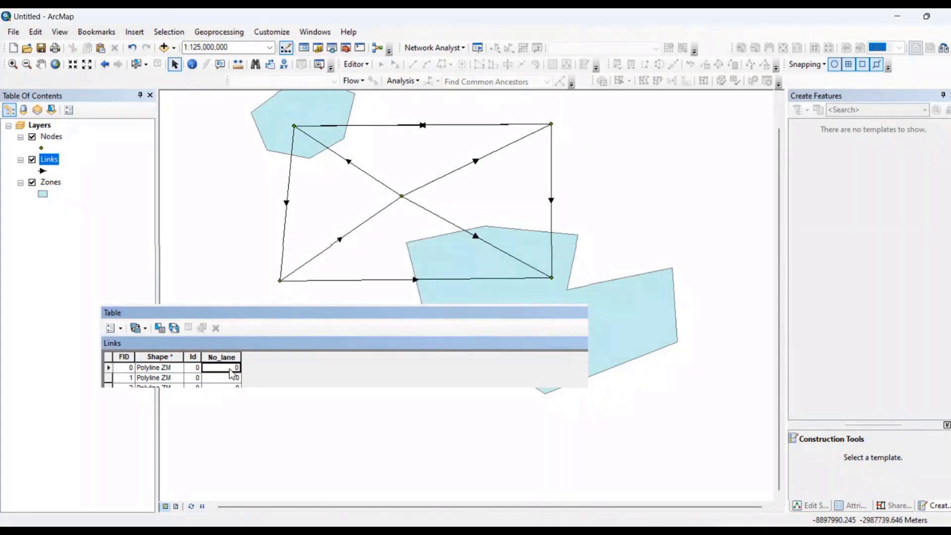
click(107, 368)
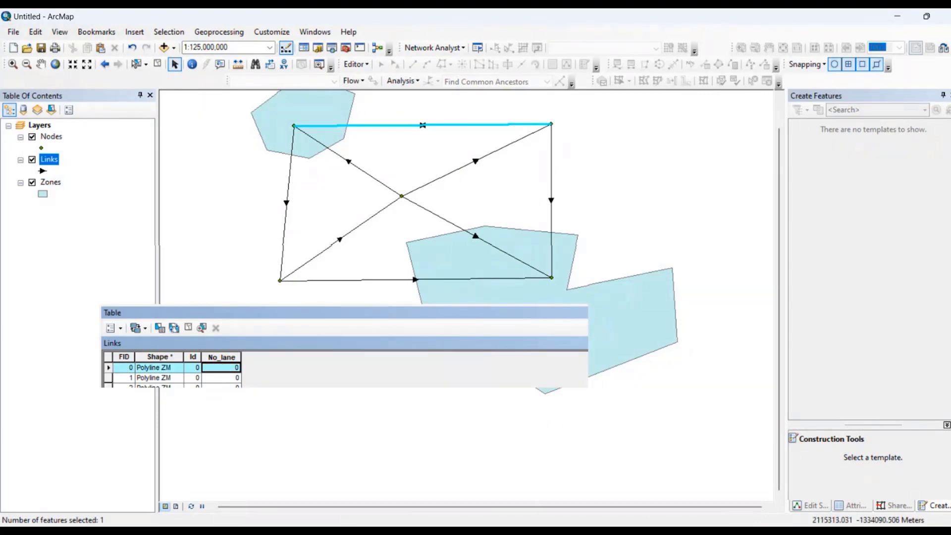
click(355, 64)
click(360, 74)
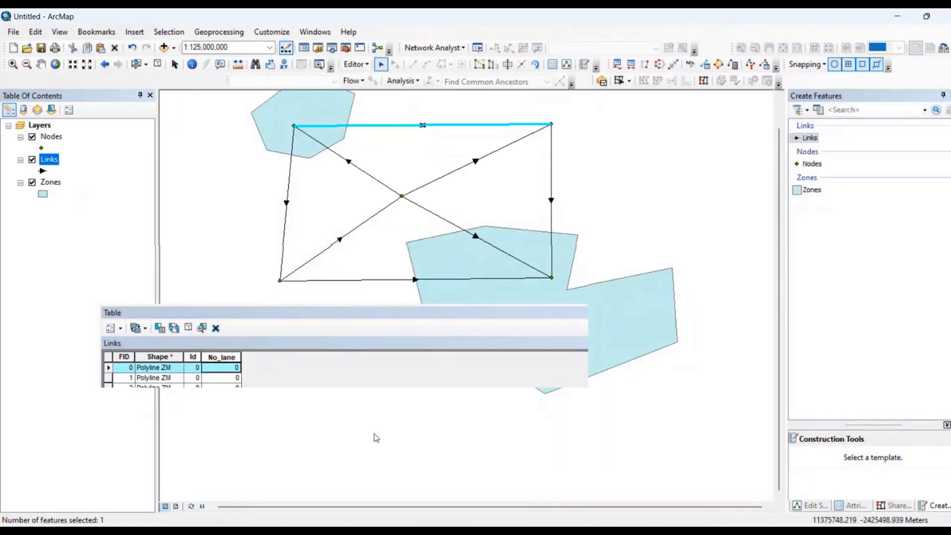
Set No_lane to 5 for the FID 0 and FID 2 records in the Links table
click(229, 367)
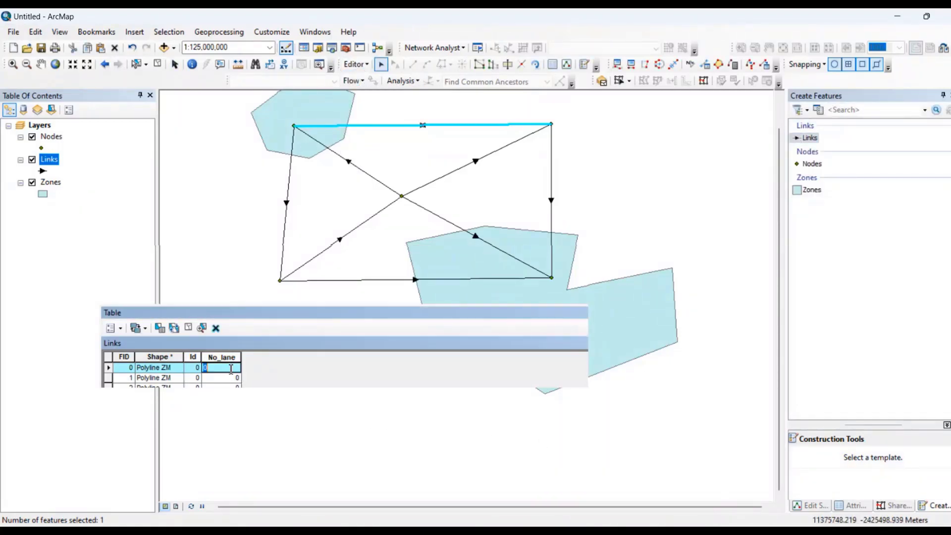
click(354, 65)
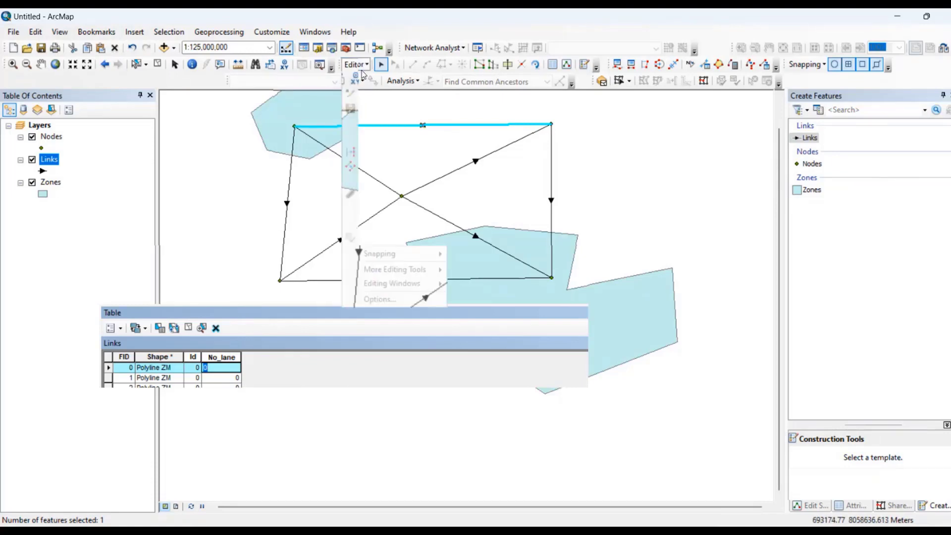
click(213, 381)
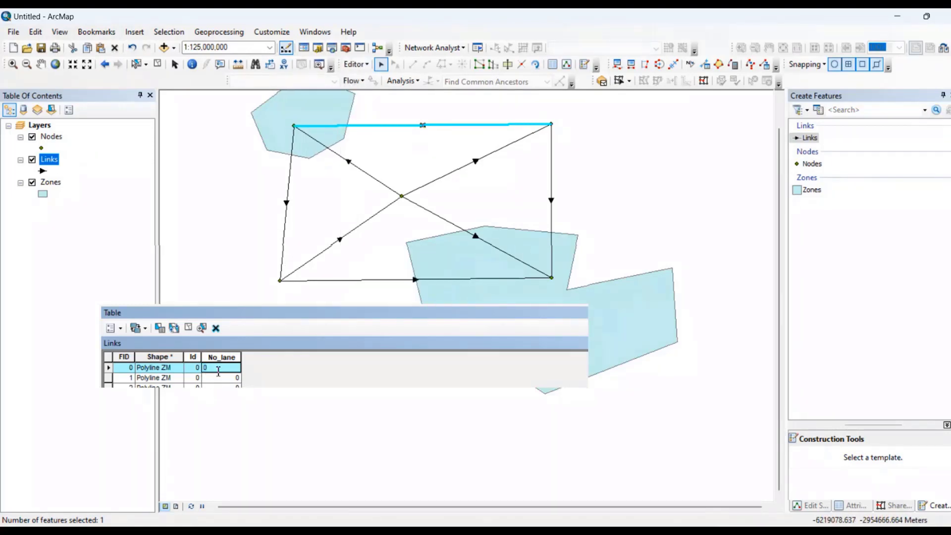
click(216, 372)
click(214, 388)
text(5)
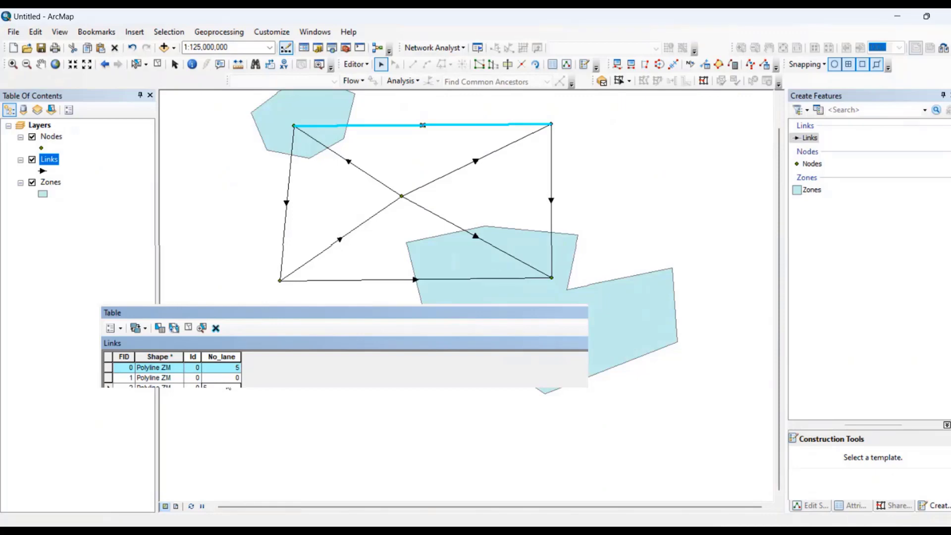
Stop editing and save the edits to the Links attributes
click(356, 64)
click(354, 94)
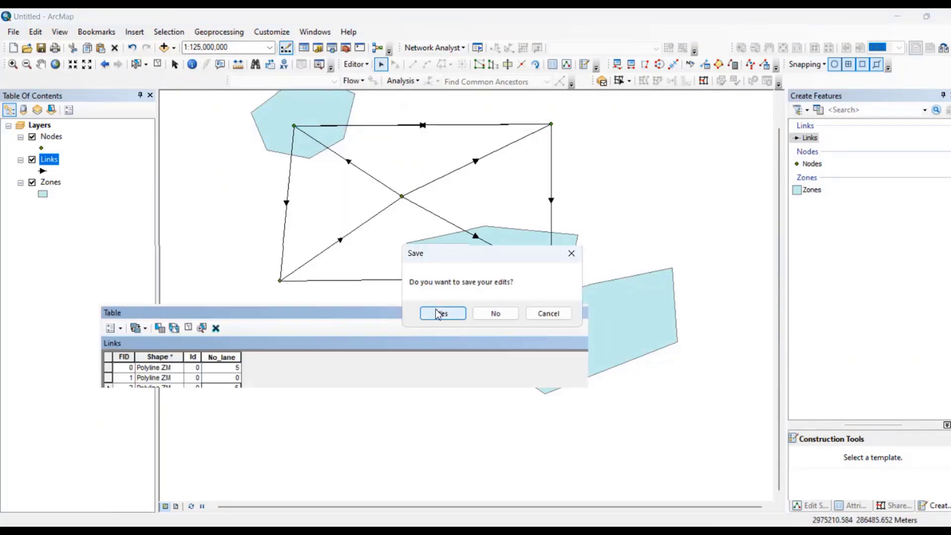
click(436, 311)
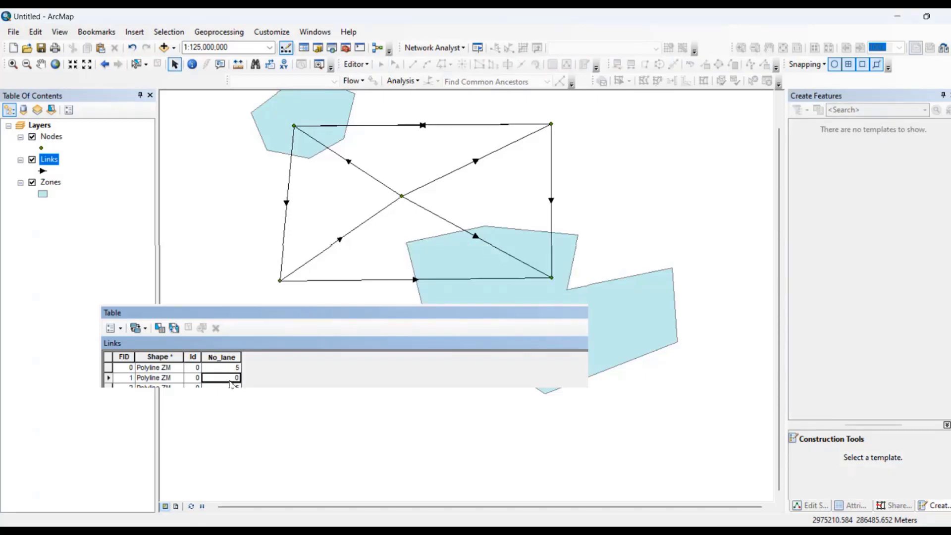
Close the Links table and zoom the map to the full extent of the network and zones
click(228, 388)
click(727, 311)
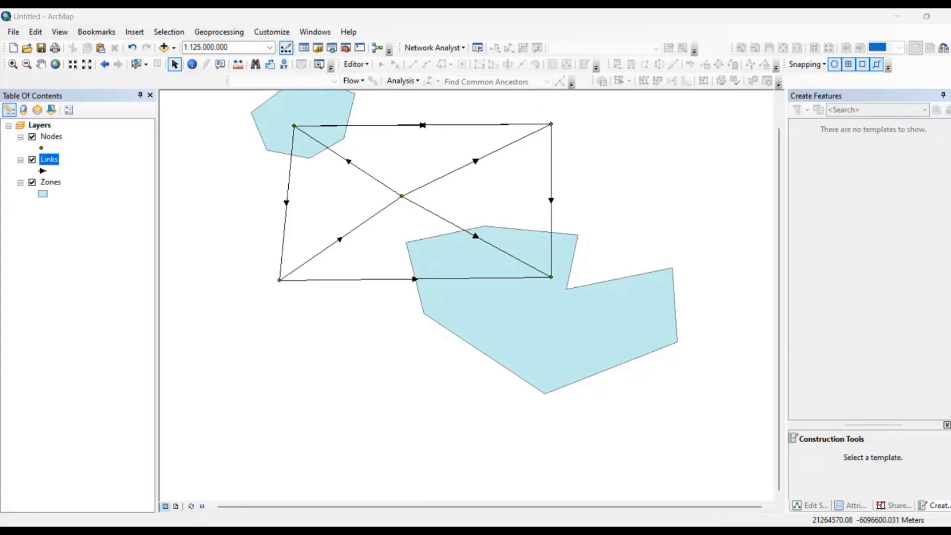
drag(627, 209, 620, 287)
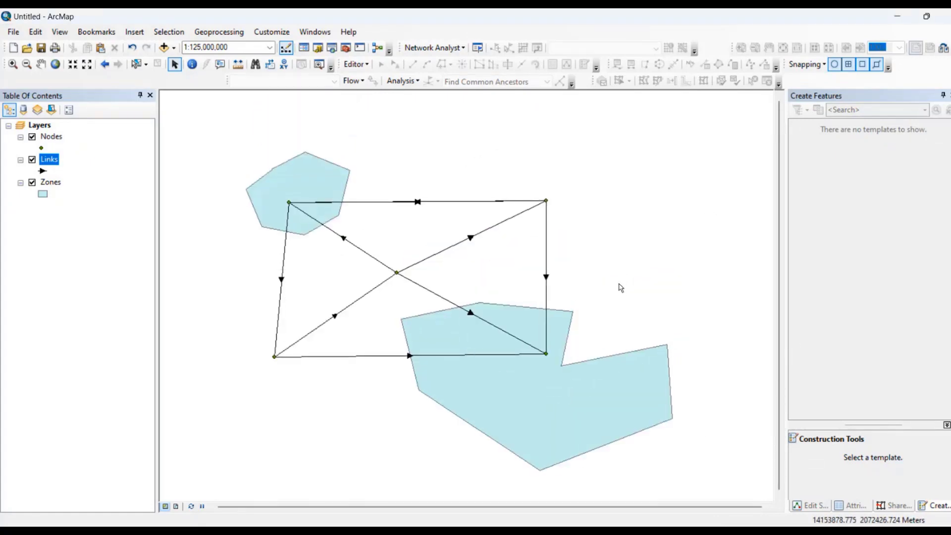
drag(557, 278, 604, 235)
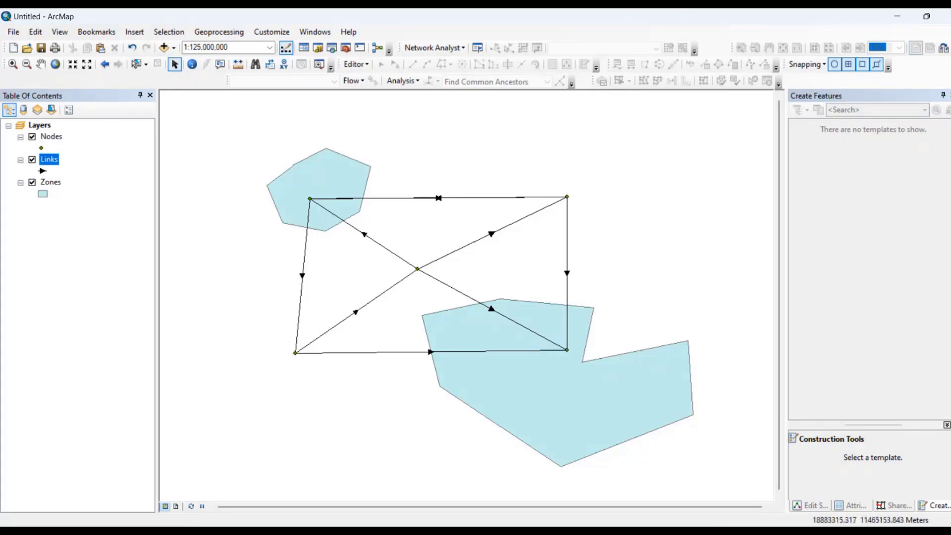
click(55, 65)
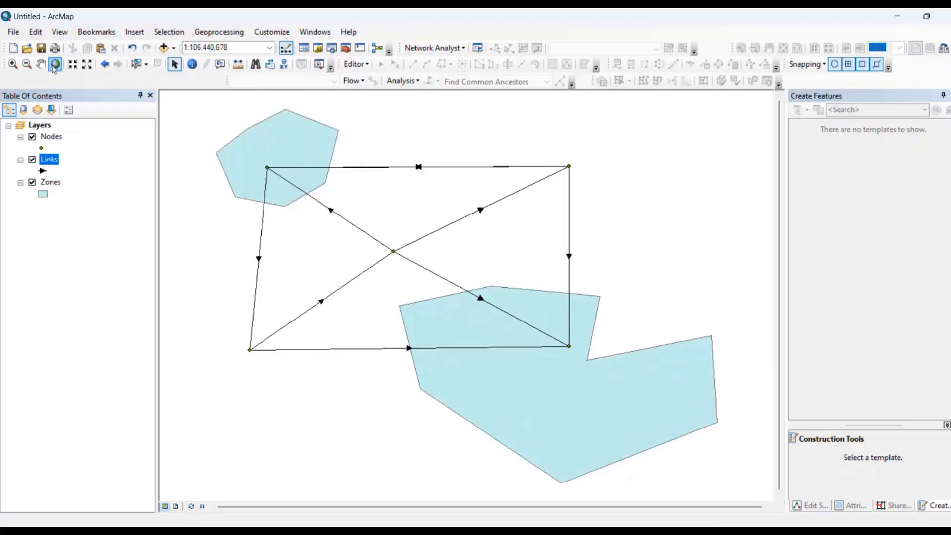